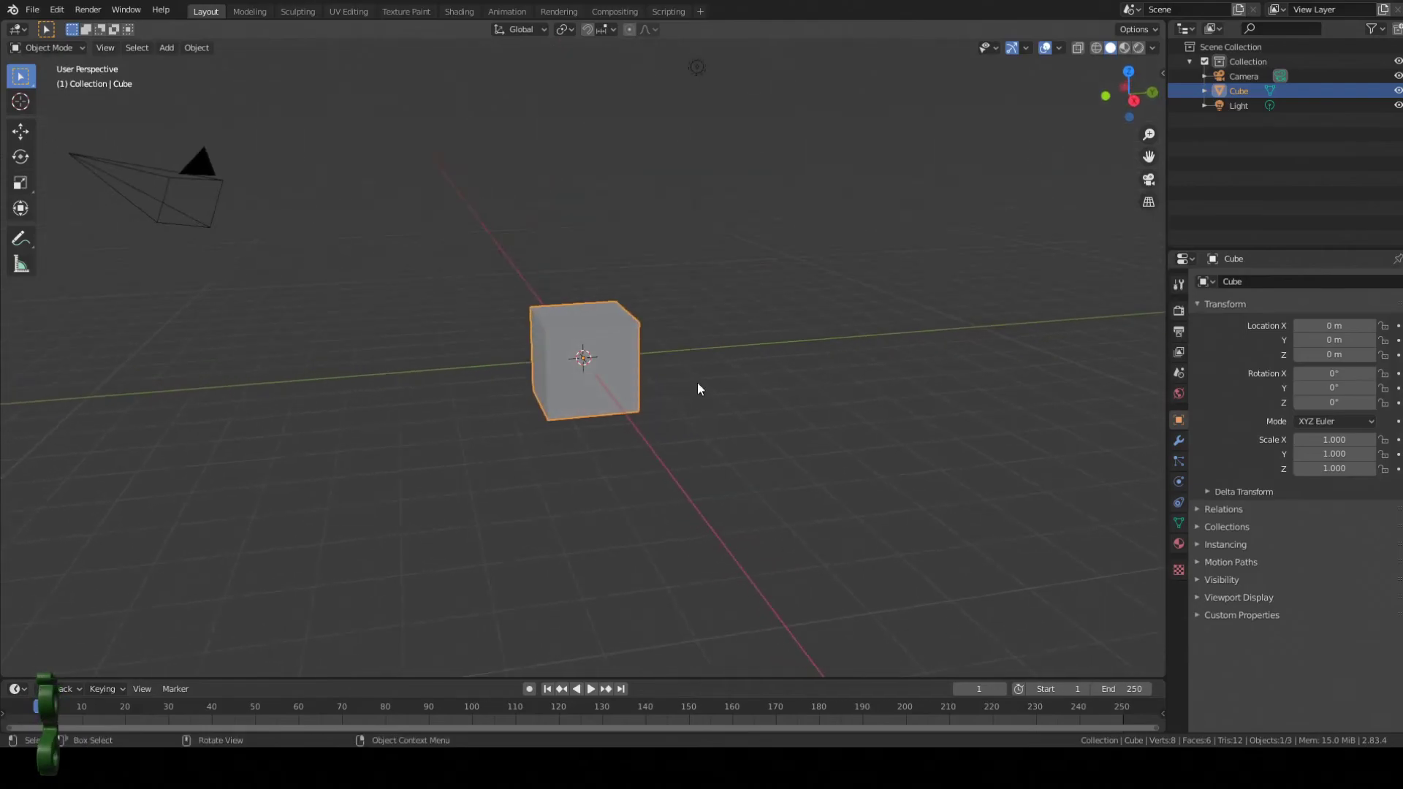
Step: Switch the default cube to Edit Mode and clear its vertex selection
click(828, 388)
drag(453, 256, 716, 545)
mouse_move(732, 463)
middle_down()
mouse_move(760, 532)
mouse_move(717, 467)
middle_up()
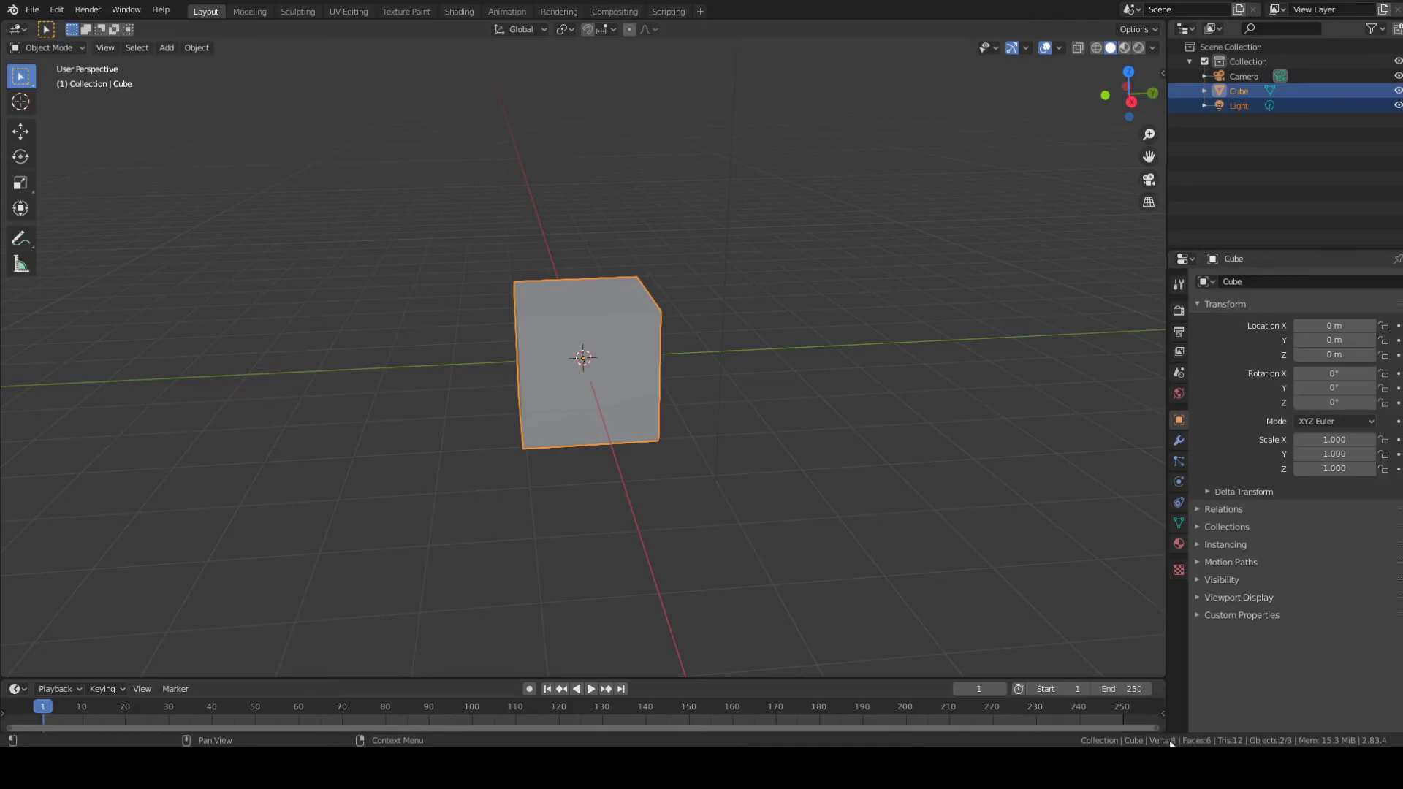
click(48, 47)
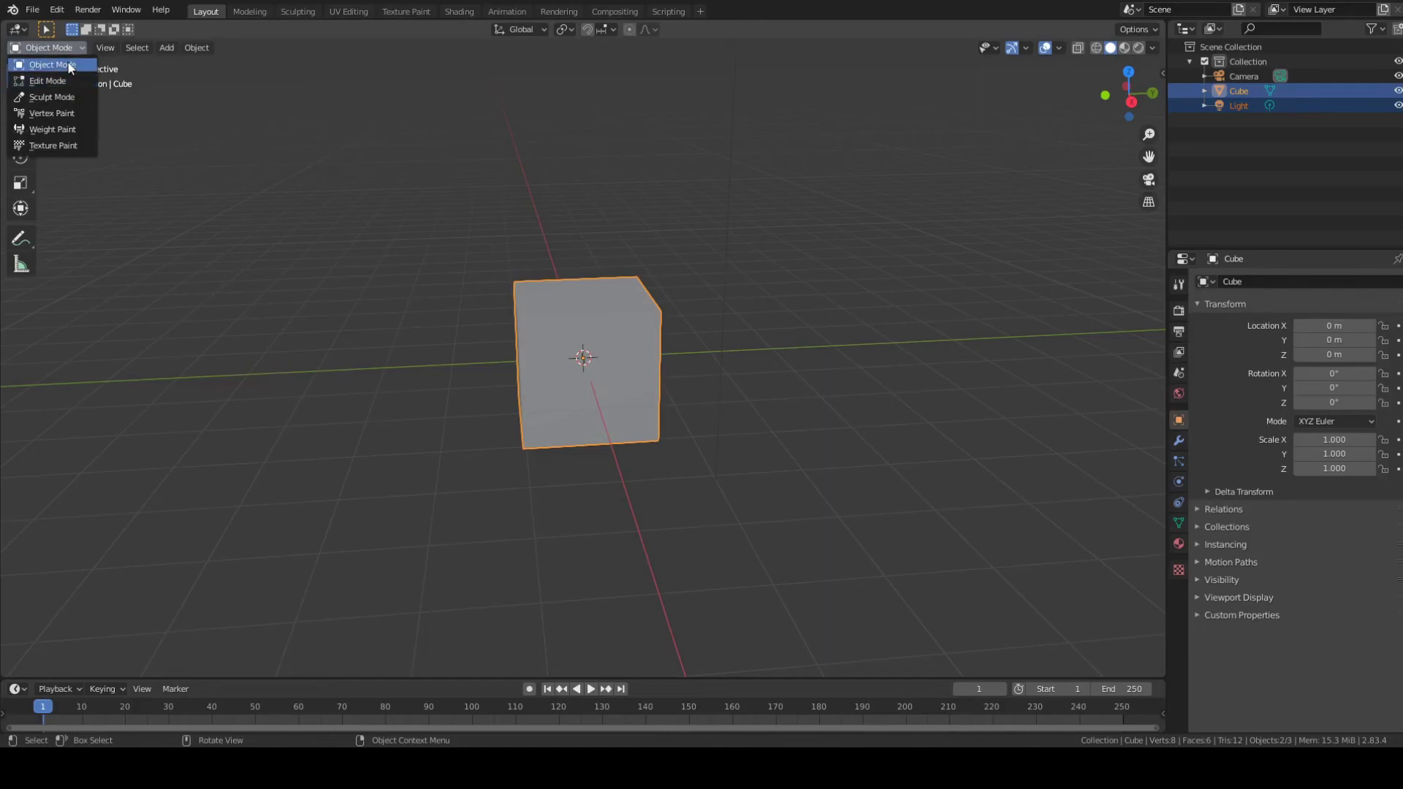
click(47, 81)
middle_drag(765, 369, 772, 369)
key(alt+a)
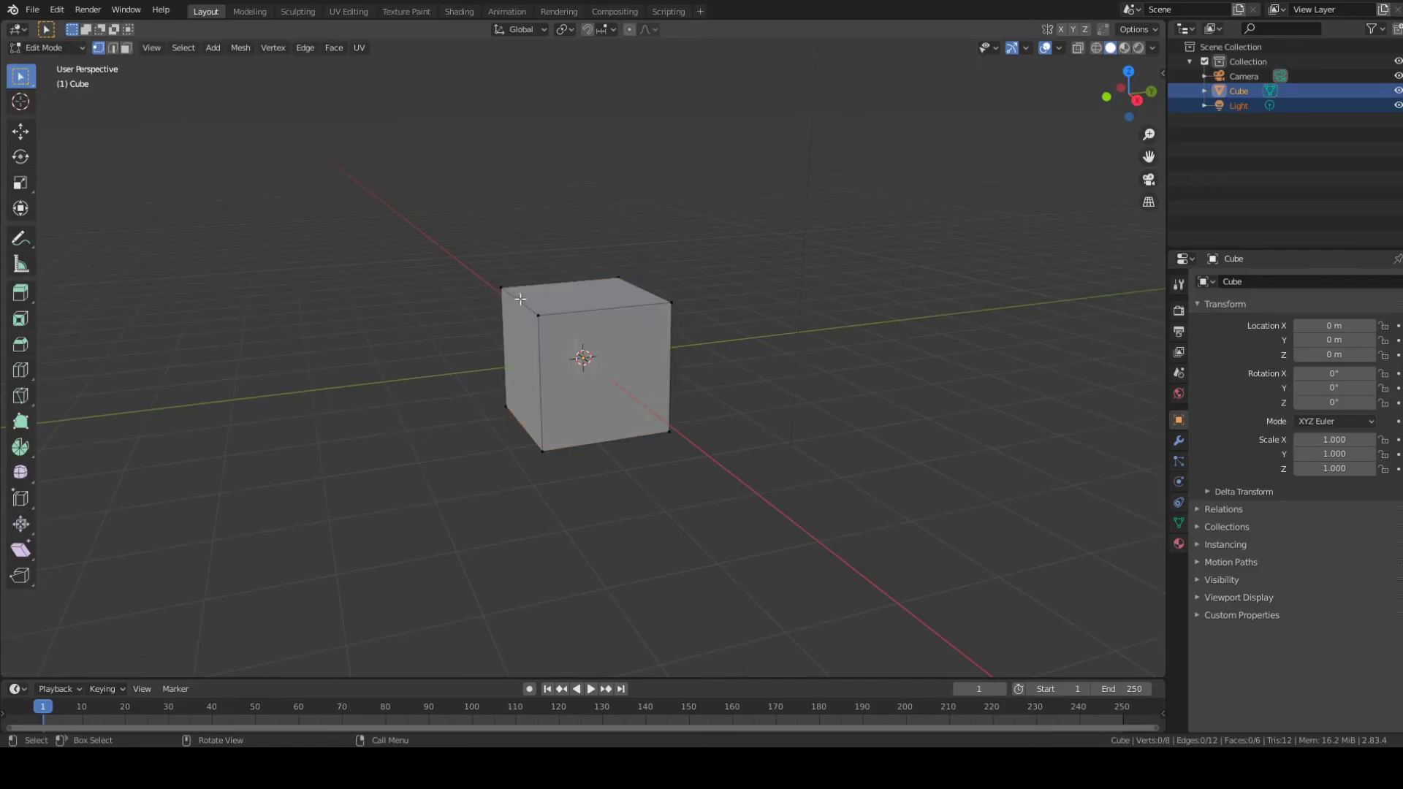
middle_drag(627, 360, 684, 461)
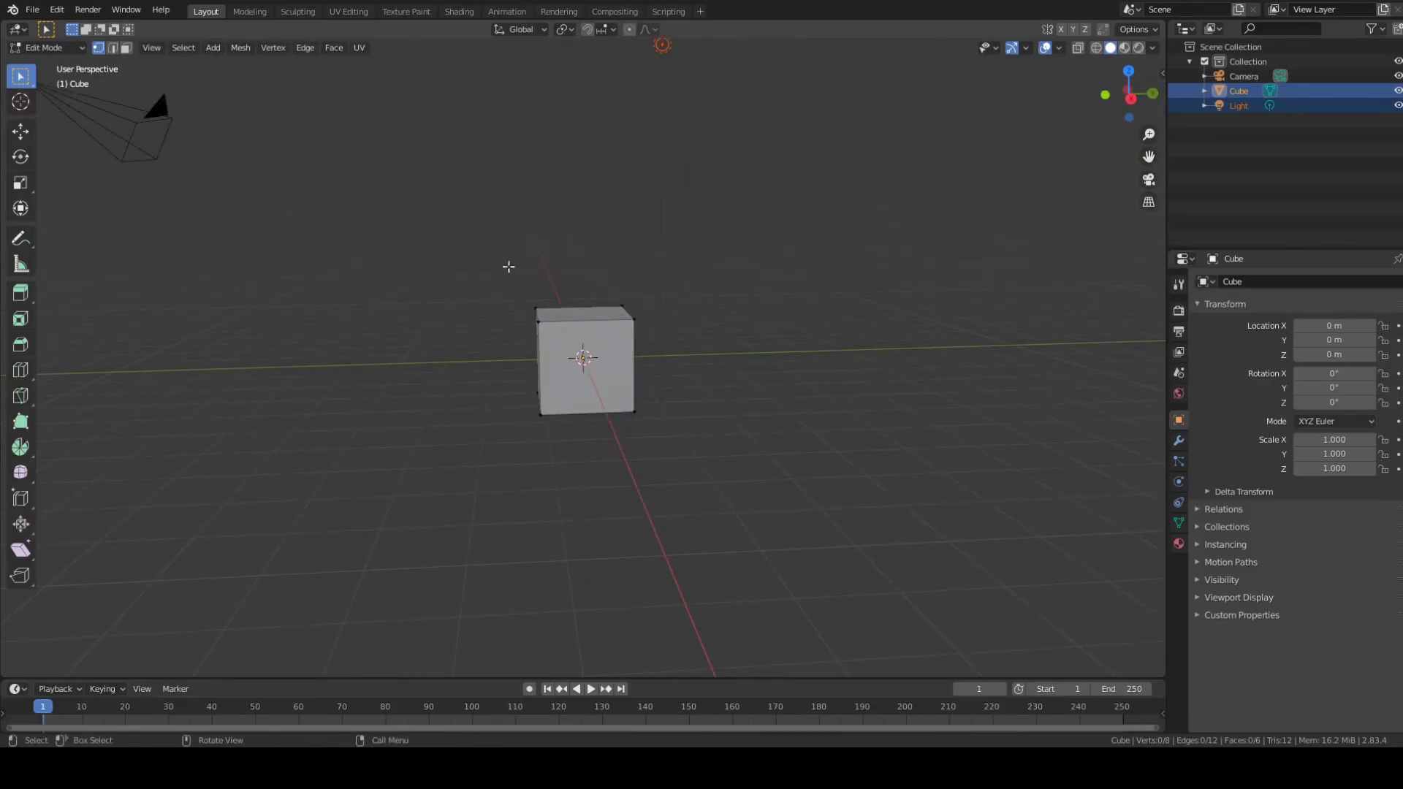
key(a)
middle_drag(734, 297, 698, 368)
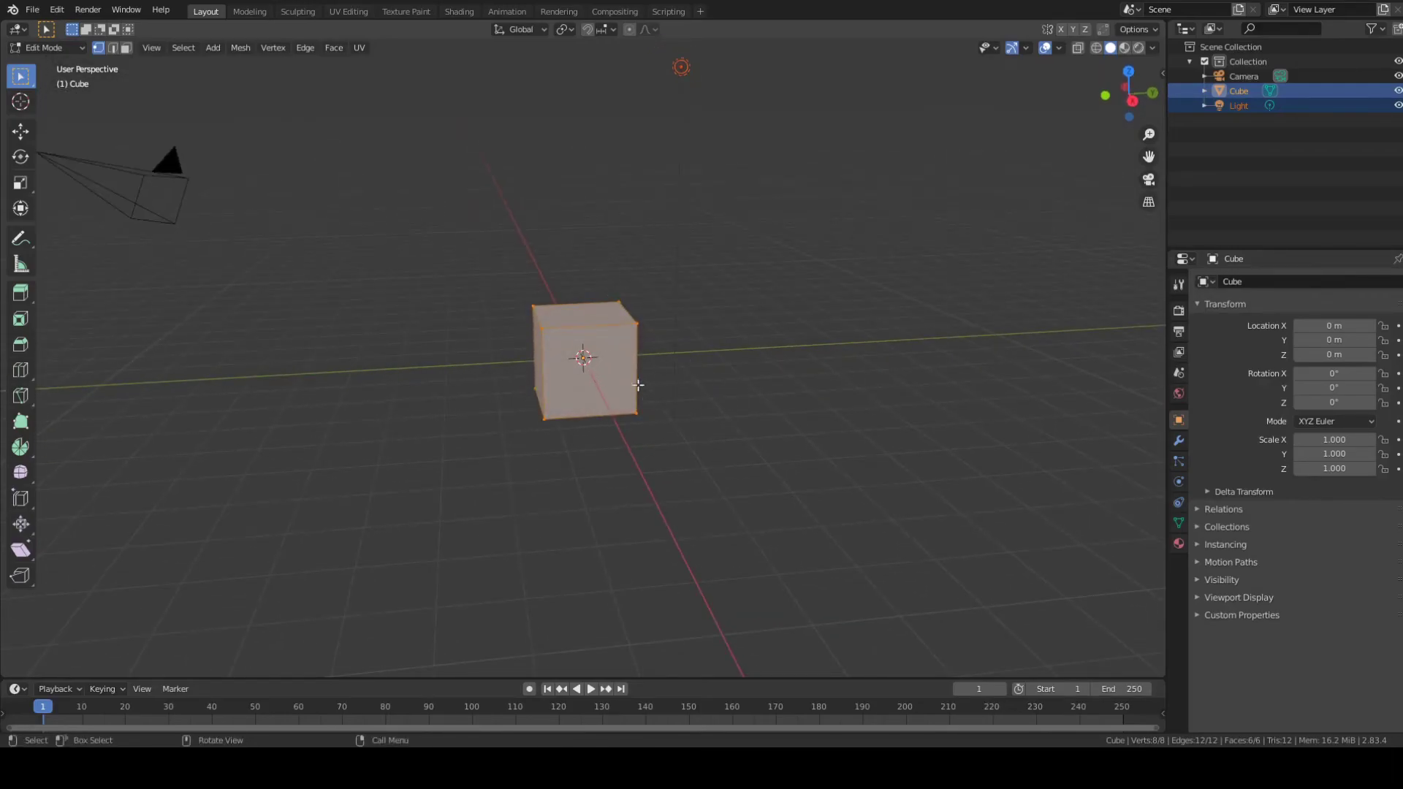
key(alt+a)
middle_drag(811, 413, 773, 384)
drag(685, 266, 609, 447)
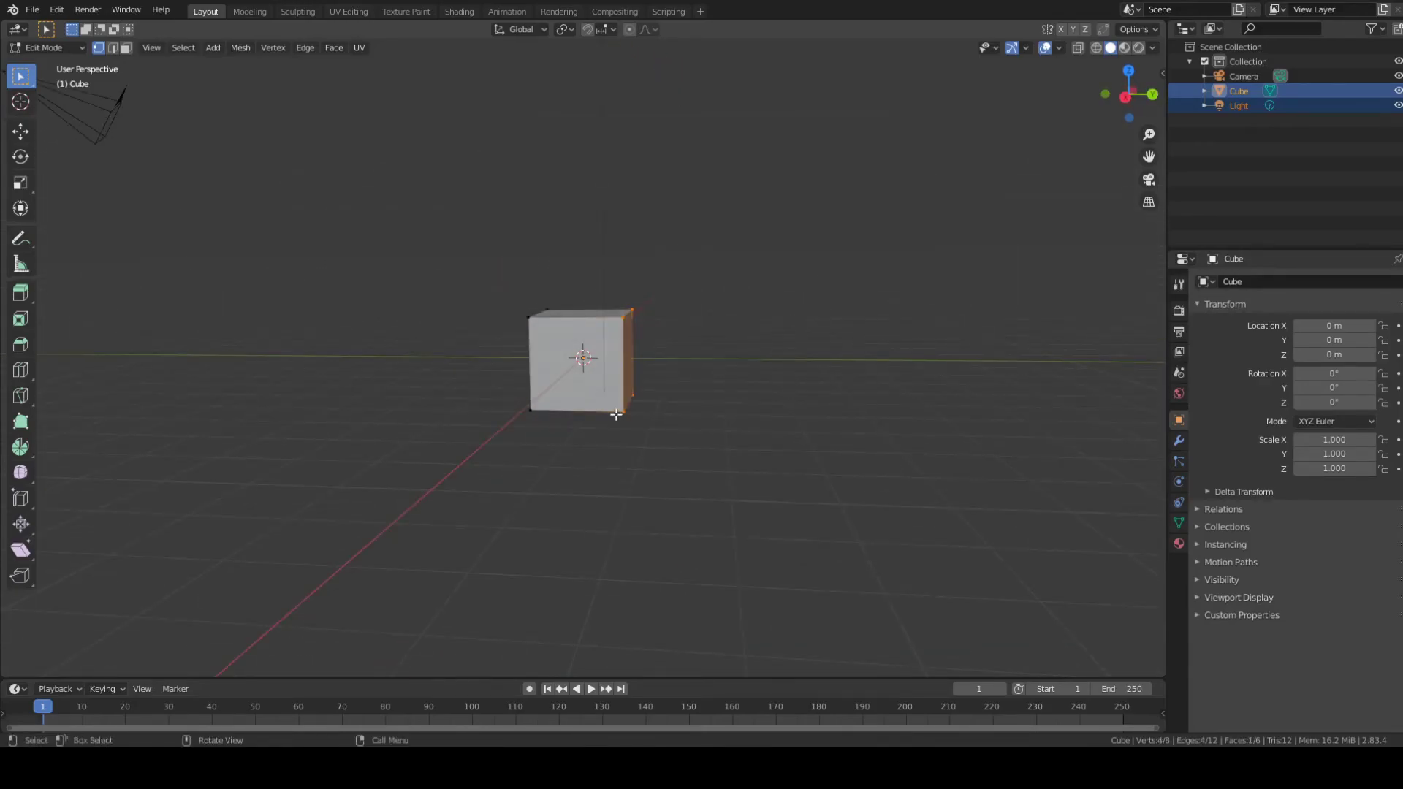
key(x)
click(869, 345)
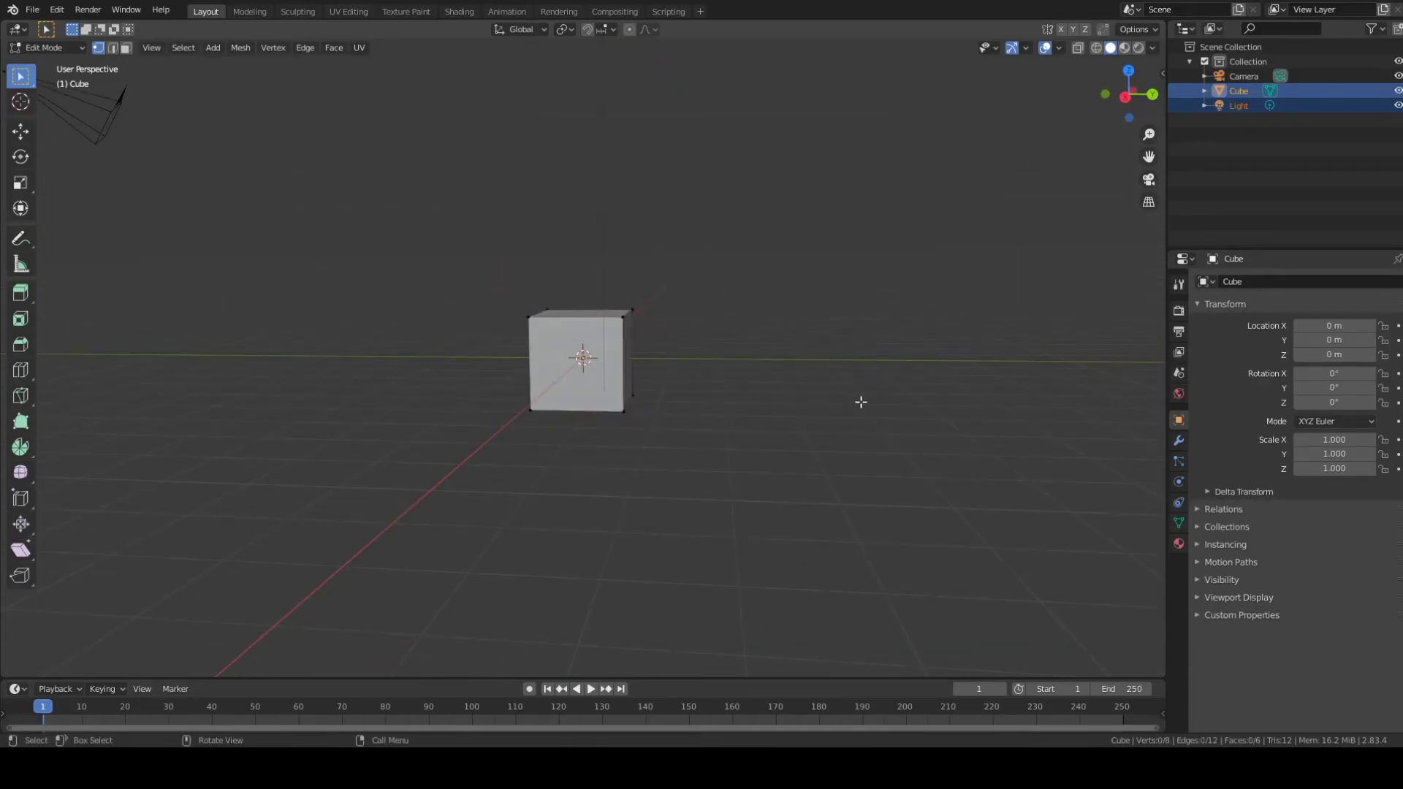
Step: Select the whole cube mesh and subdivide it once
key(a)
right_click(614, 346)
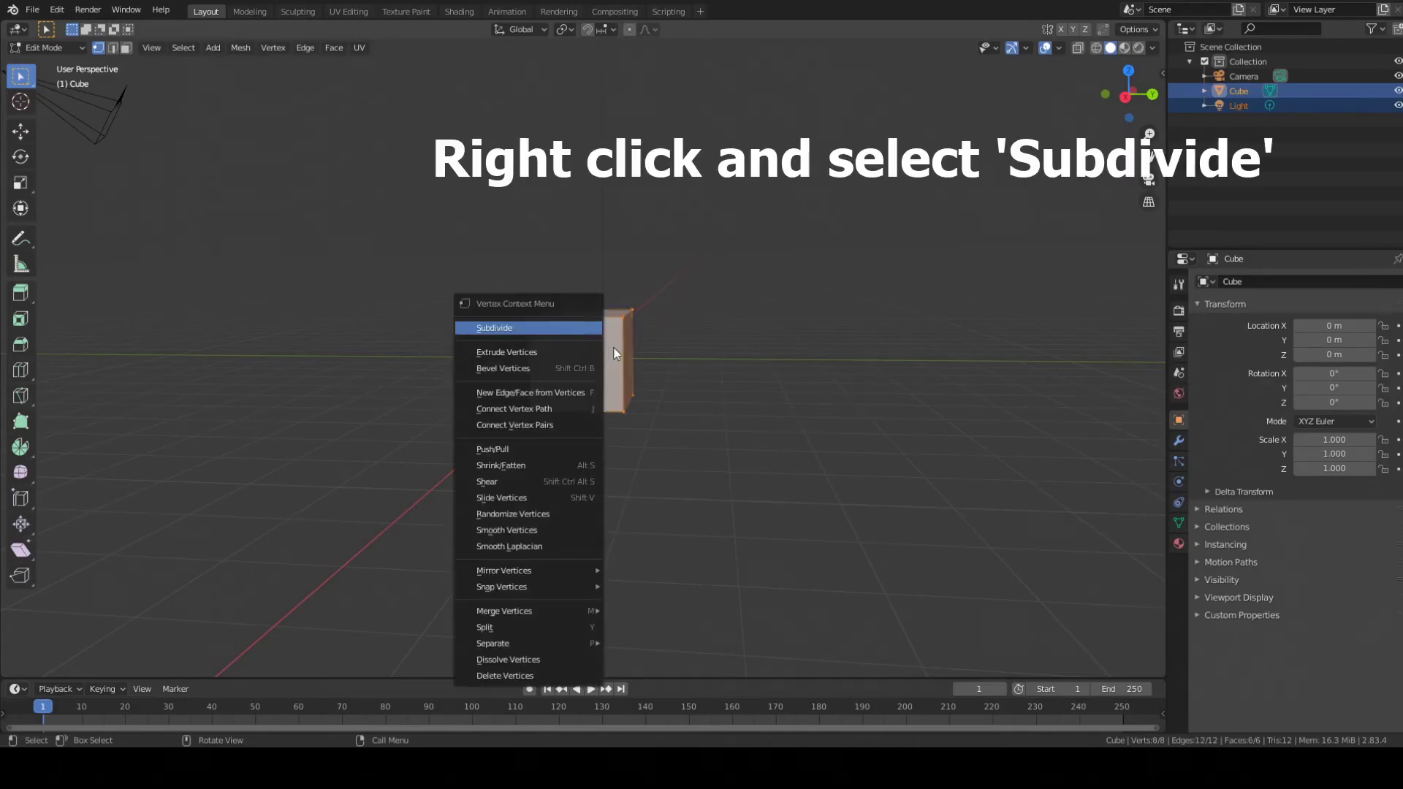
click(542, 328)
Step: Delete the outermost vertices on the cube's positive Y side, leaving only the negative Y half
drag(735, 289, 613, 458)
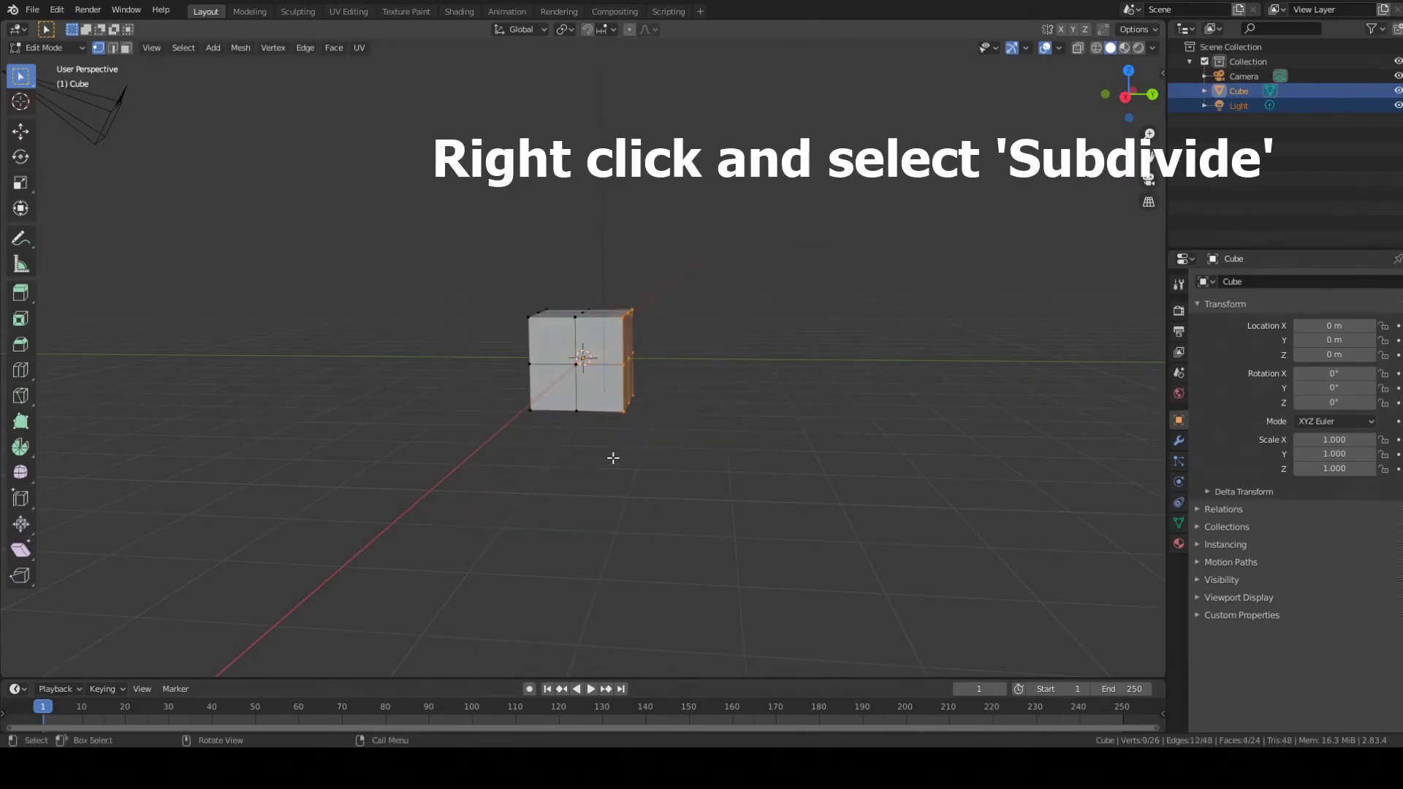
key(x)
click(571, 421)
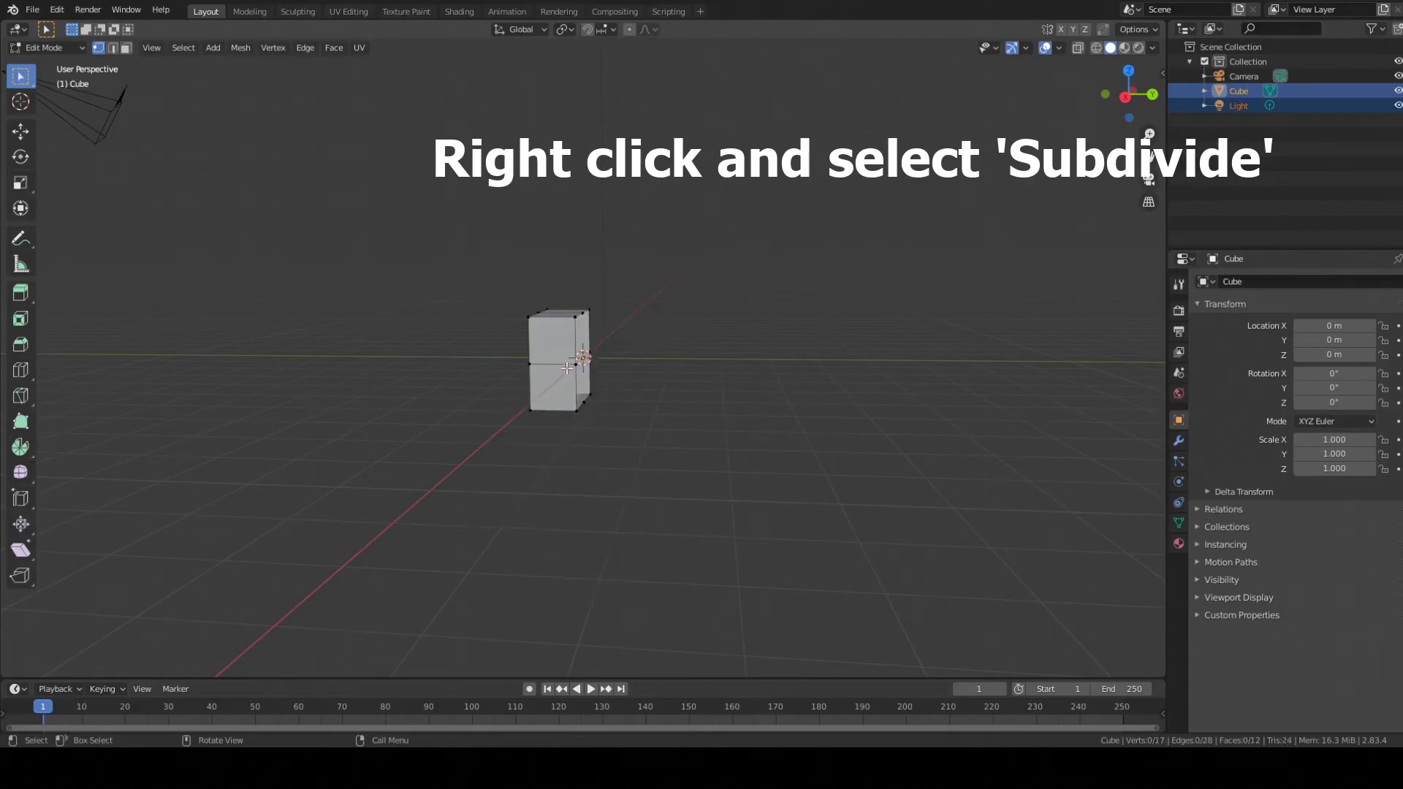
Step: Add a Mirror modifier to the half cube and set it to mirror along the Y axis only
key(a)
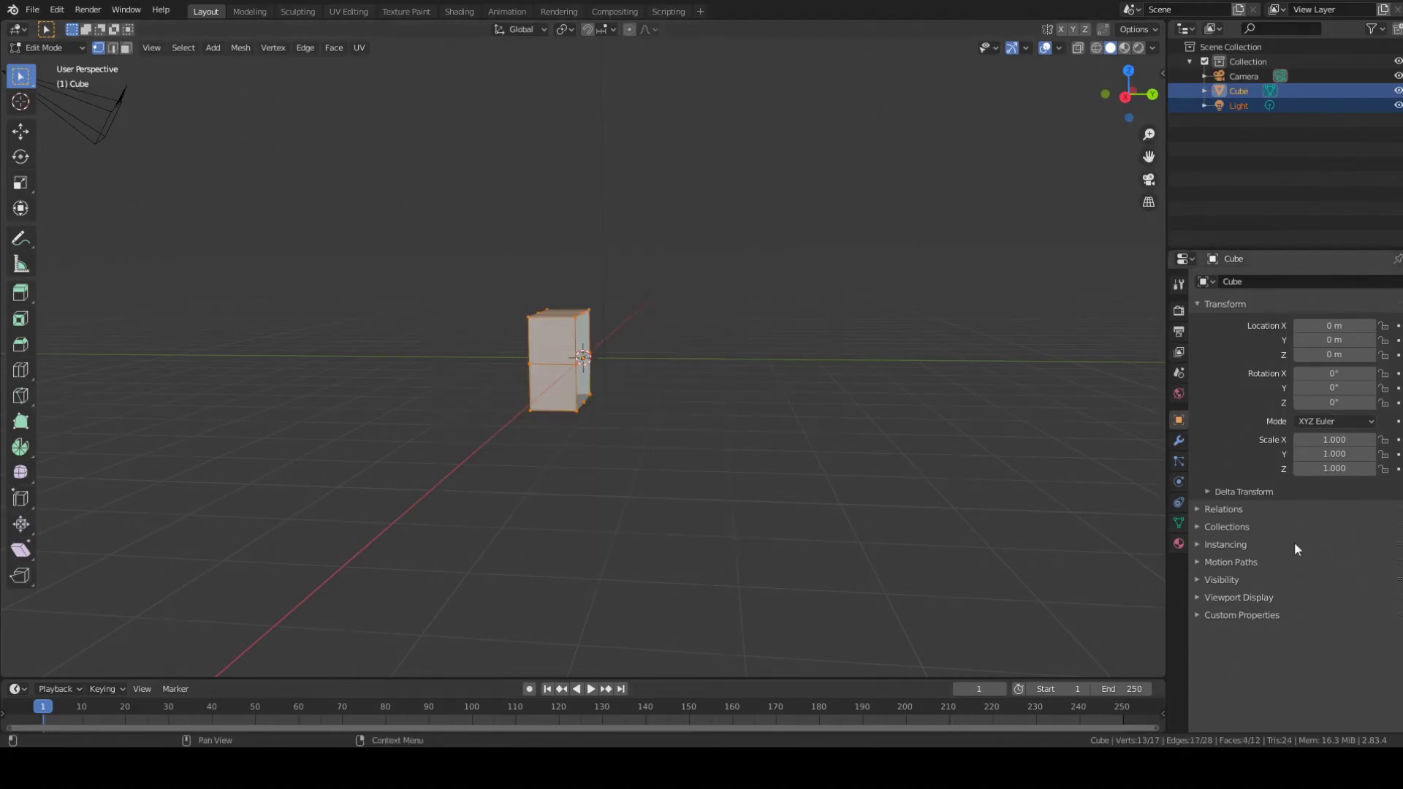
click(1179, 441)
click(1263, 286)
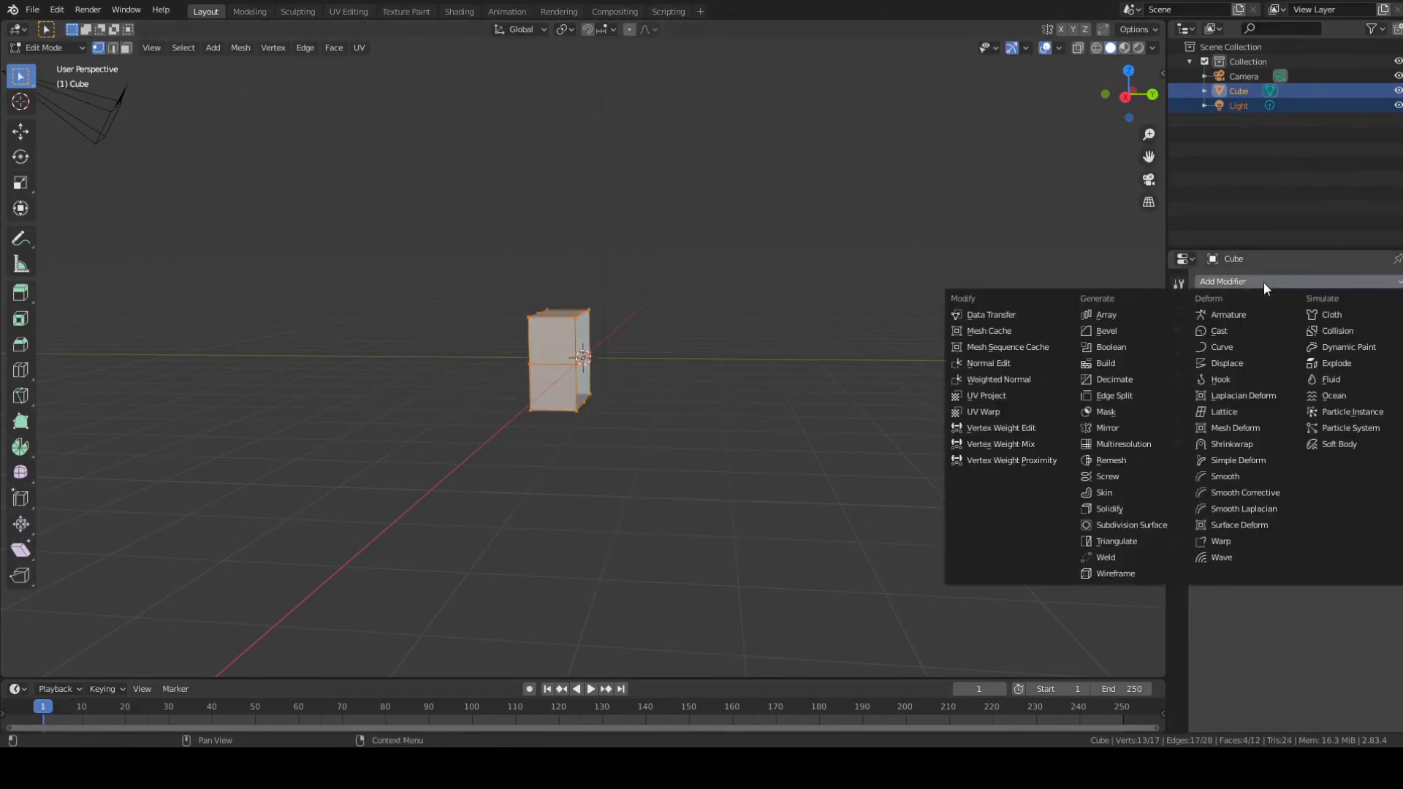
click(1106, 428)
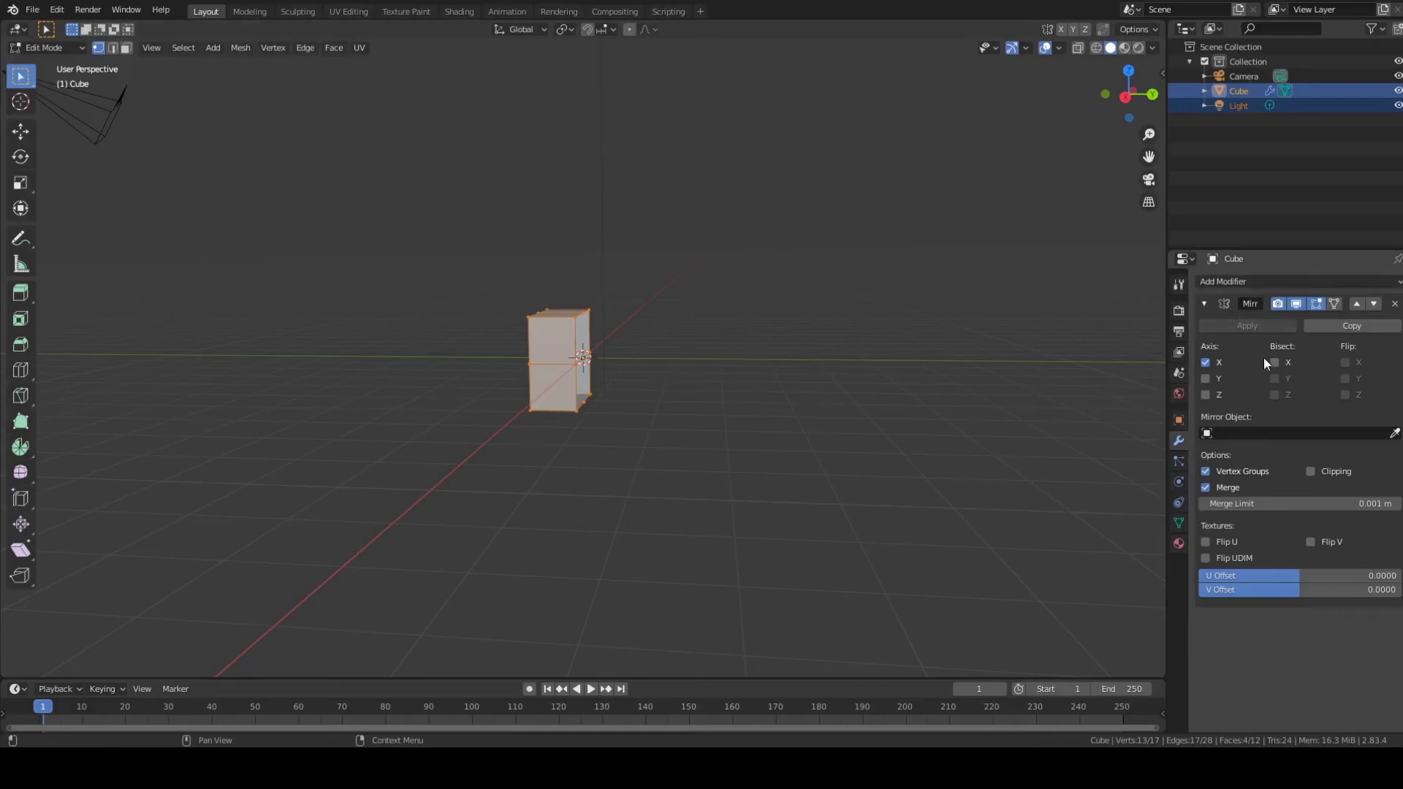
click(1205, 380)
click(1205, 364)
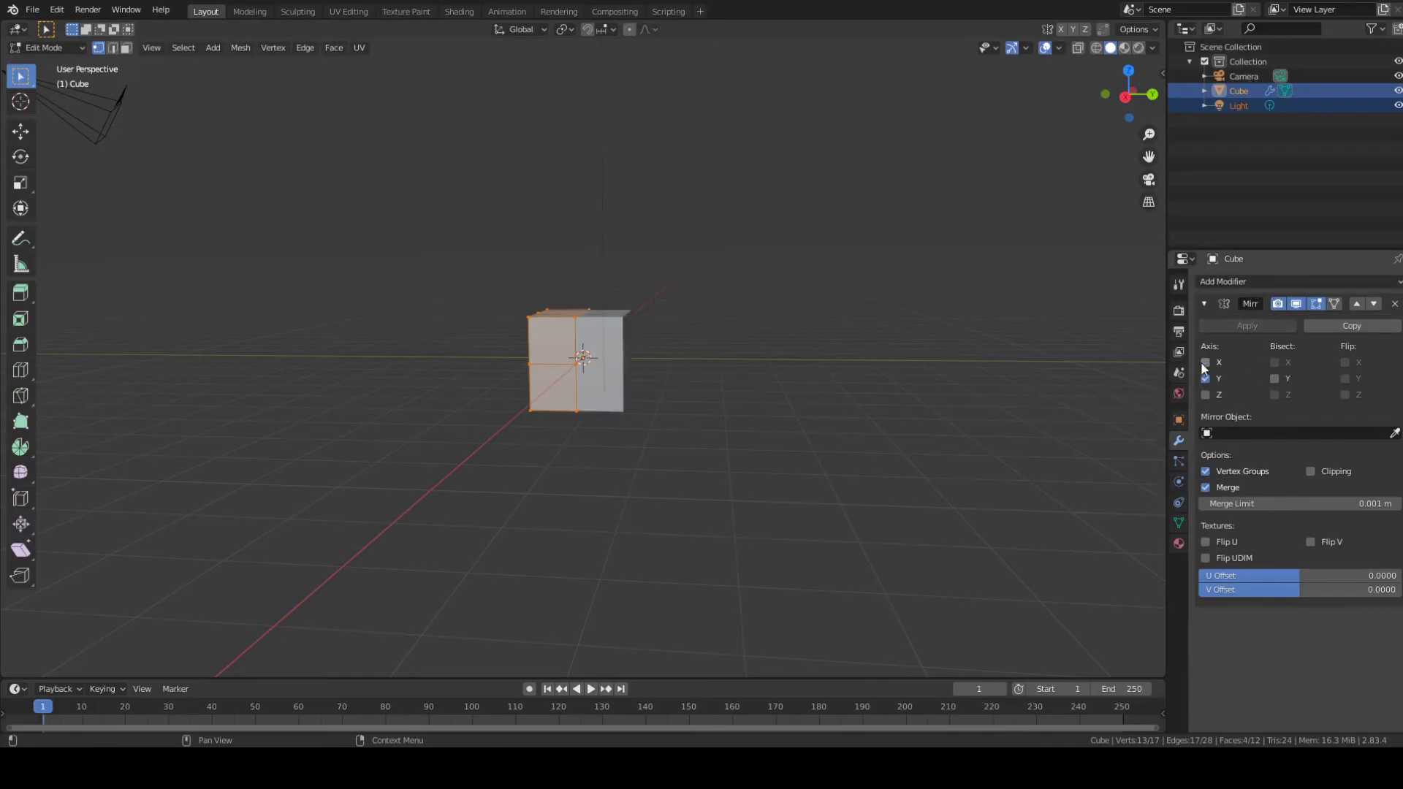
click(1206, 380)
click(1205, 379)
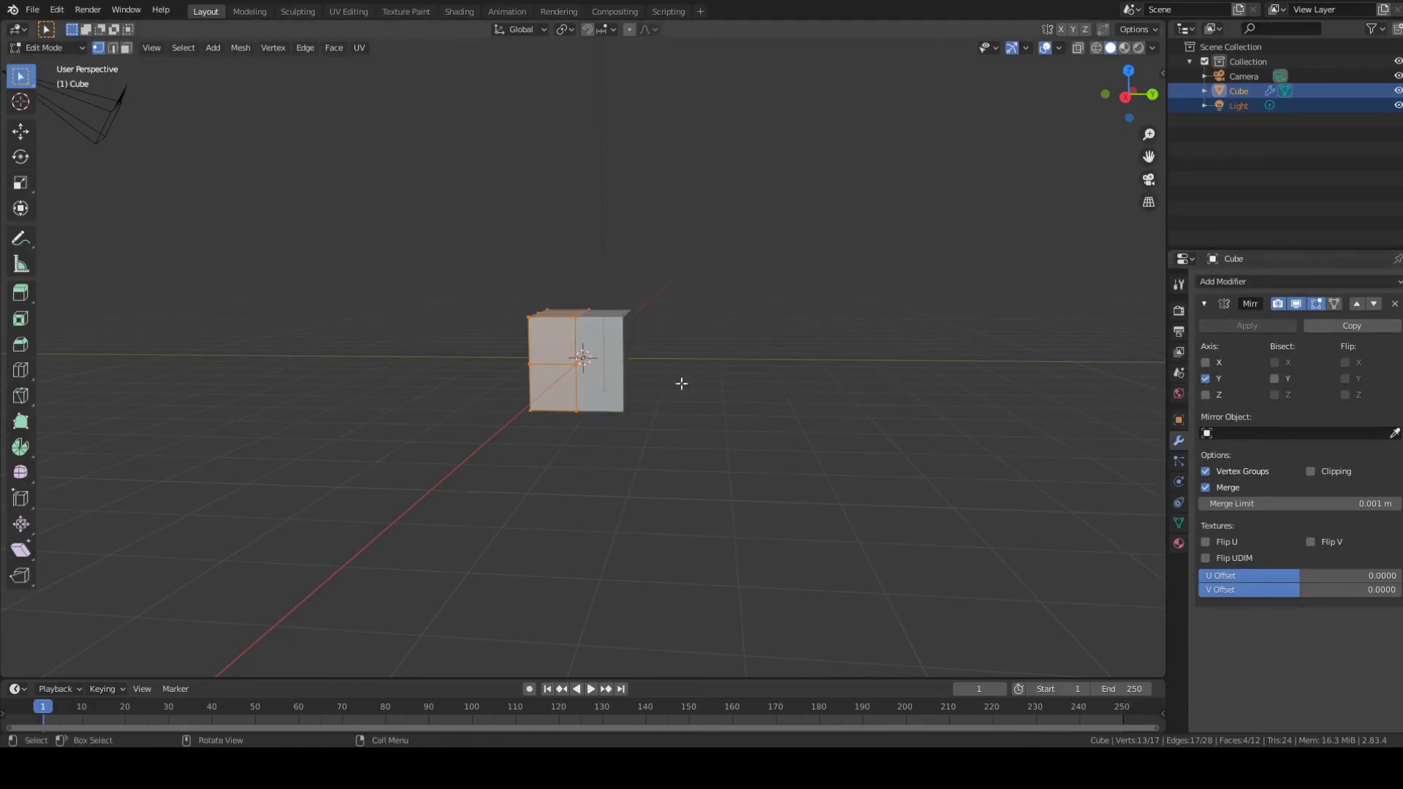
Step: Try moving one upper corner vertex of the half cube to test the mirroring, and undo the move
middle_drag(639, 370, 727, 418)
key(a)
click(522, 343)
key(g)
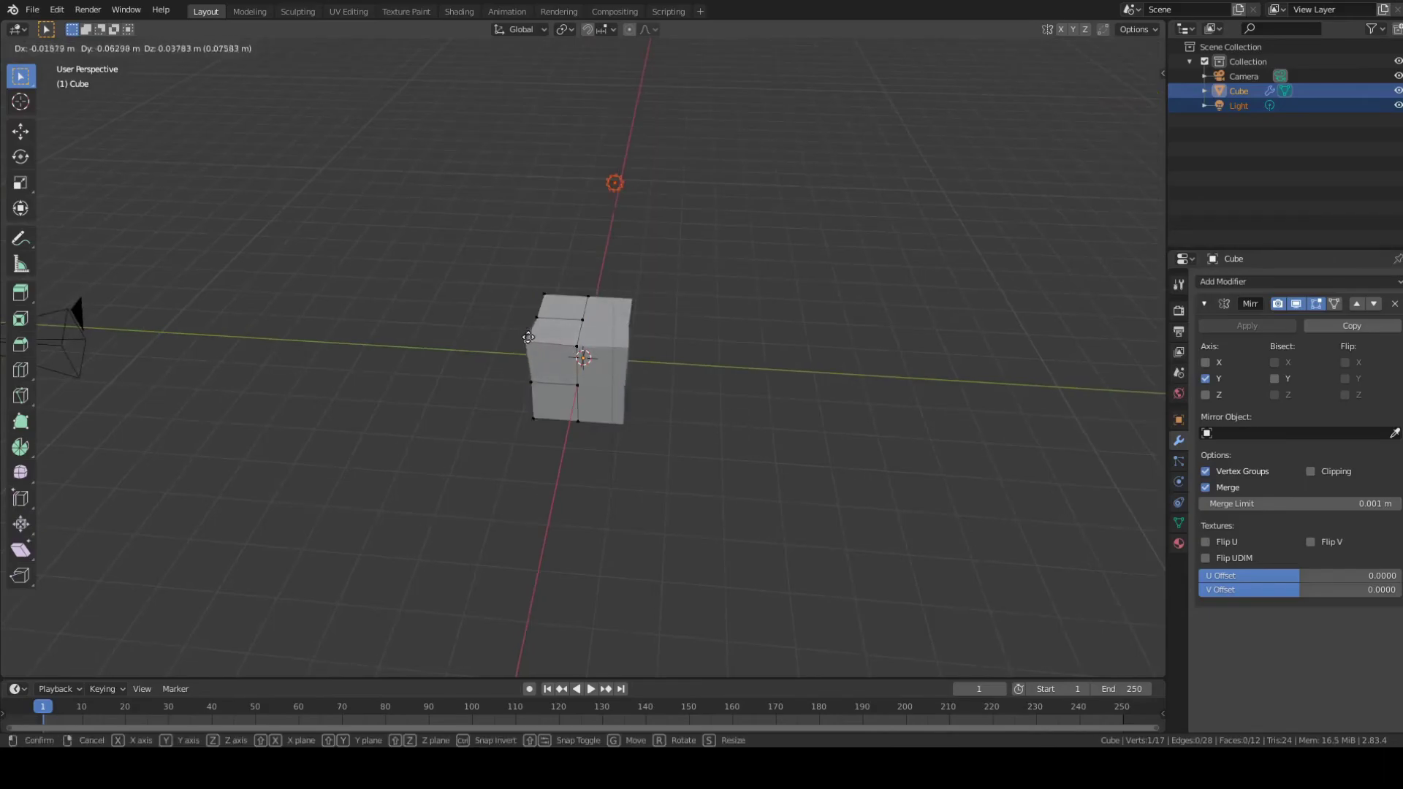
click(477, 320)
key(ctrl+z)
Step: Try scaling the box-selected half cube down to about 0.57 without clipping, and undo the scaling
middle_drag(816, 340, 858, 307)
drag(456, 243, 722, 515)
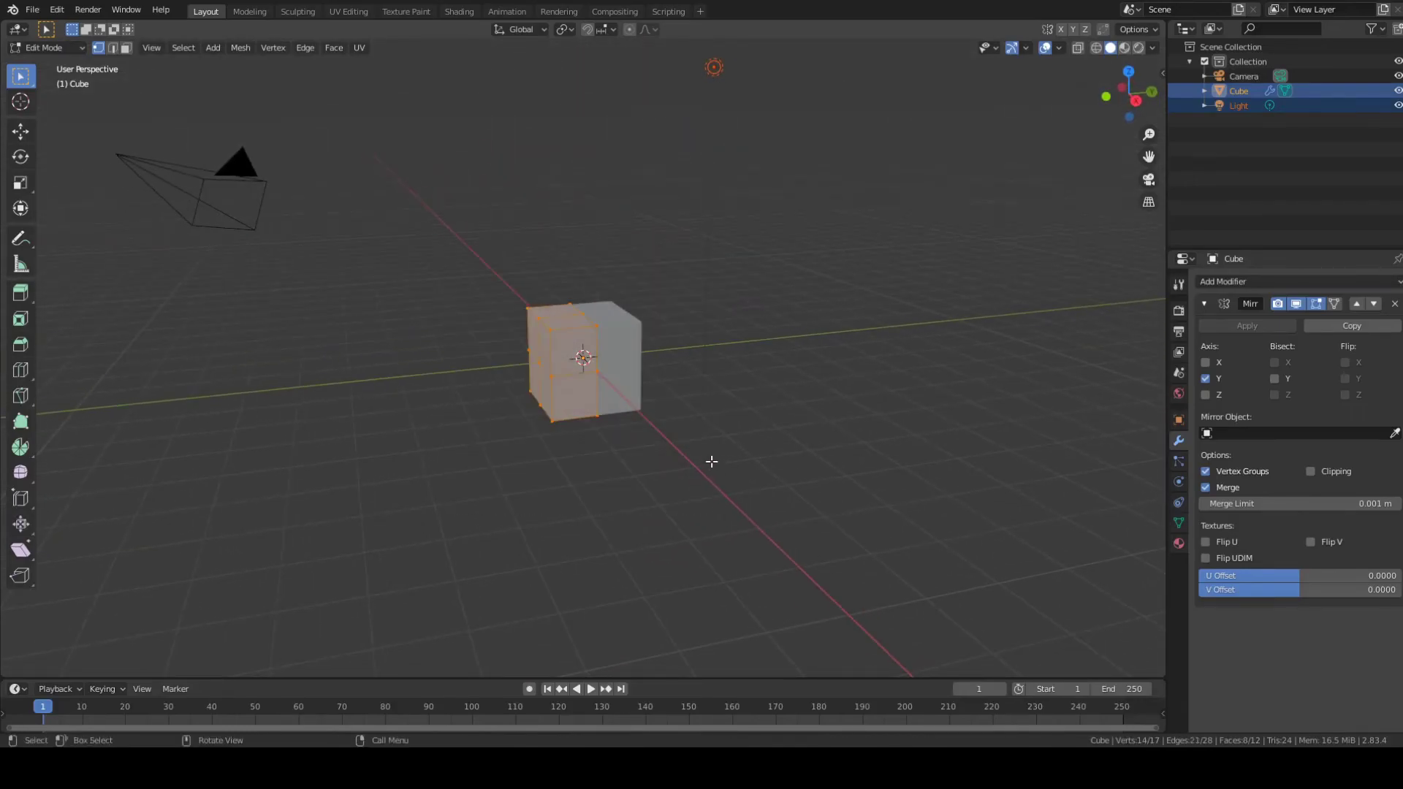
key(s)
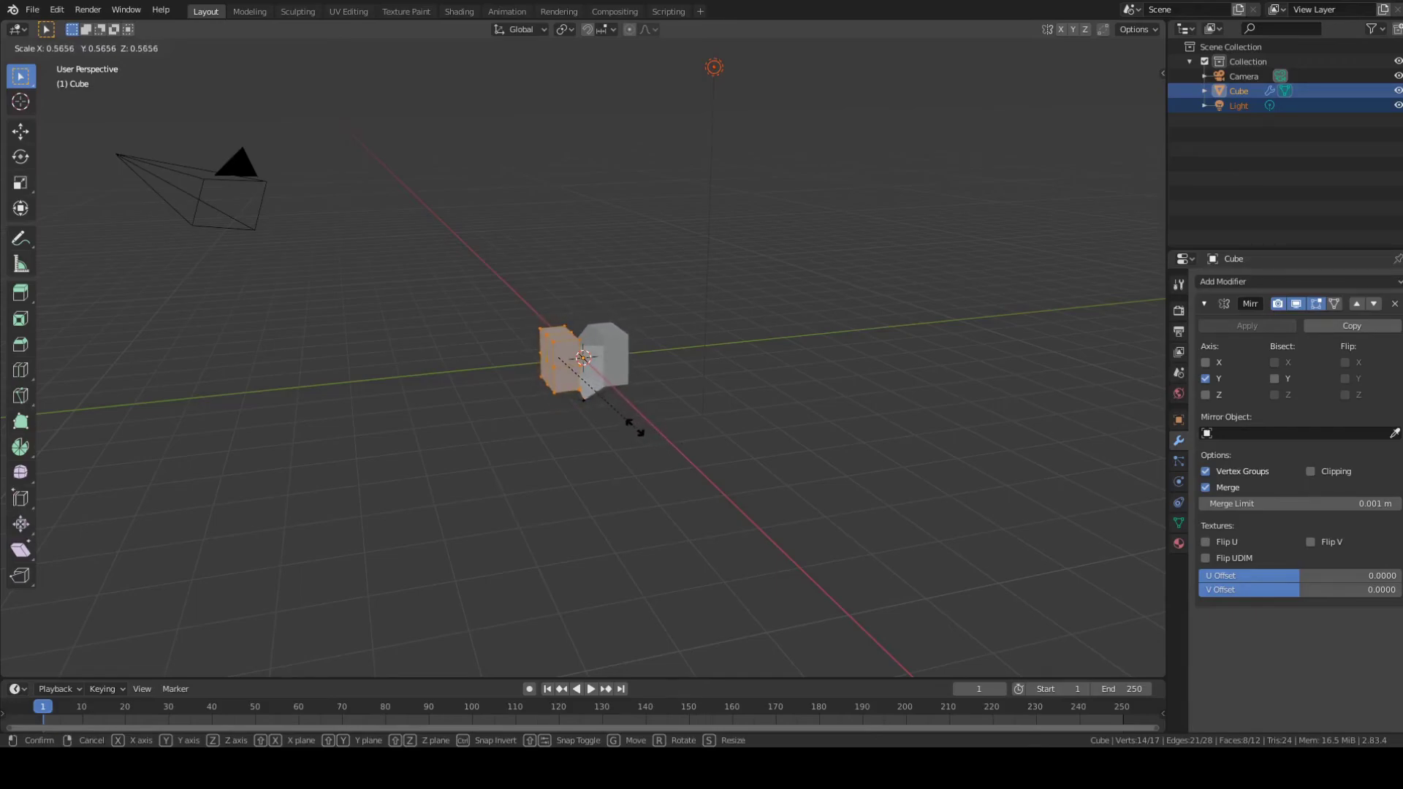
click(633, 426)
mouse_move(683, 392)
middle_down()
mouse_move(645, 385)
mouse_move(657, 384)
middle_up()
key(ctrl+z)
Step: Select the entire half mesh and enable Clipping on the Mirror modifier
click(697, 298)
middle_drag(697, 298, 1002, 388)
key(a)
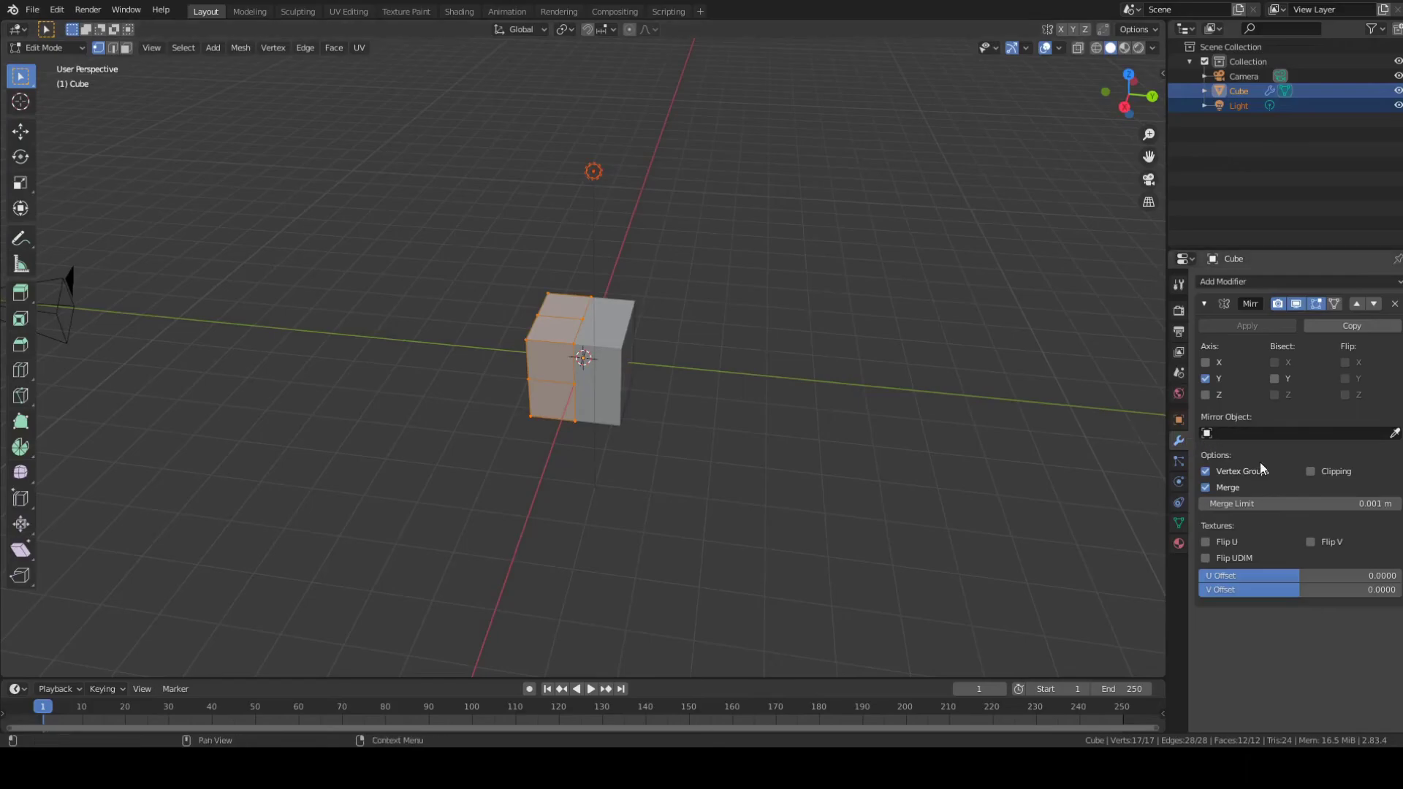
click(1309, 472)
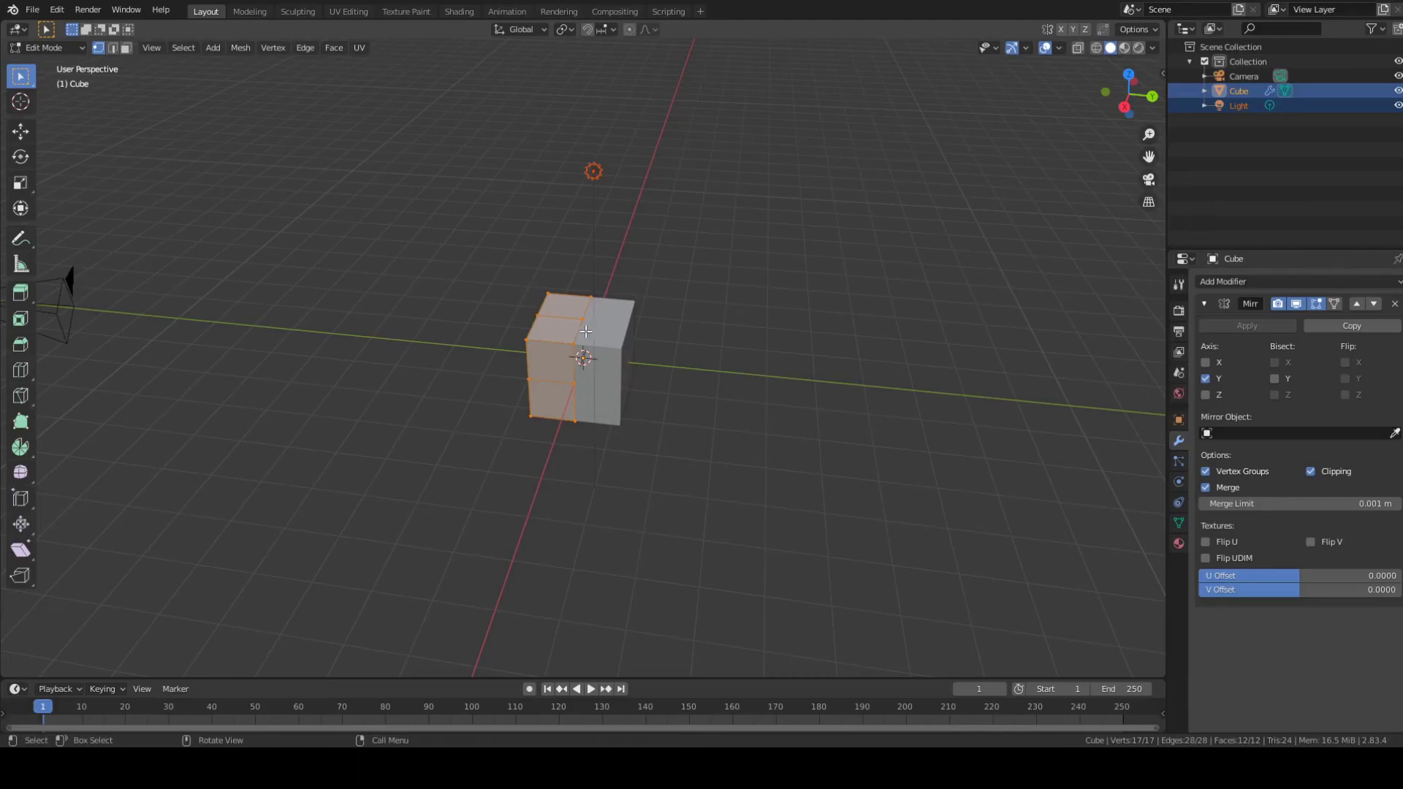
Step: Scale the whole mesh down uniformly to less than half its size
scroll(585, 332, up, 3)
middle_drag(642, 379, 757, 383)
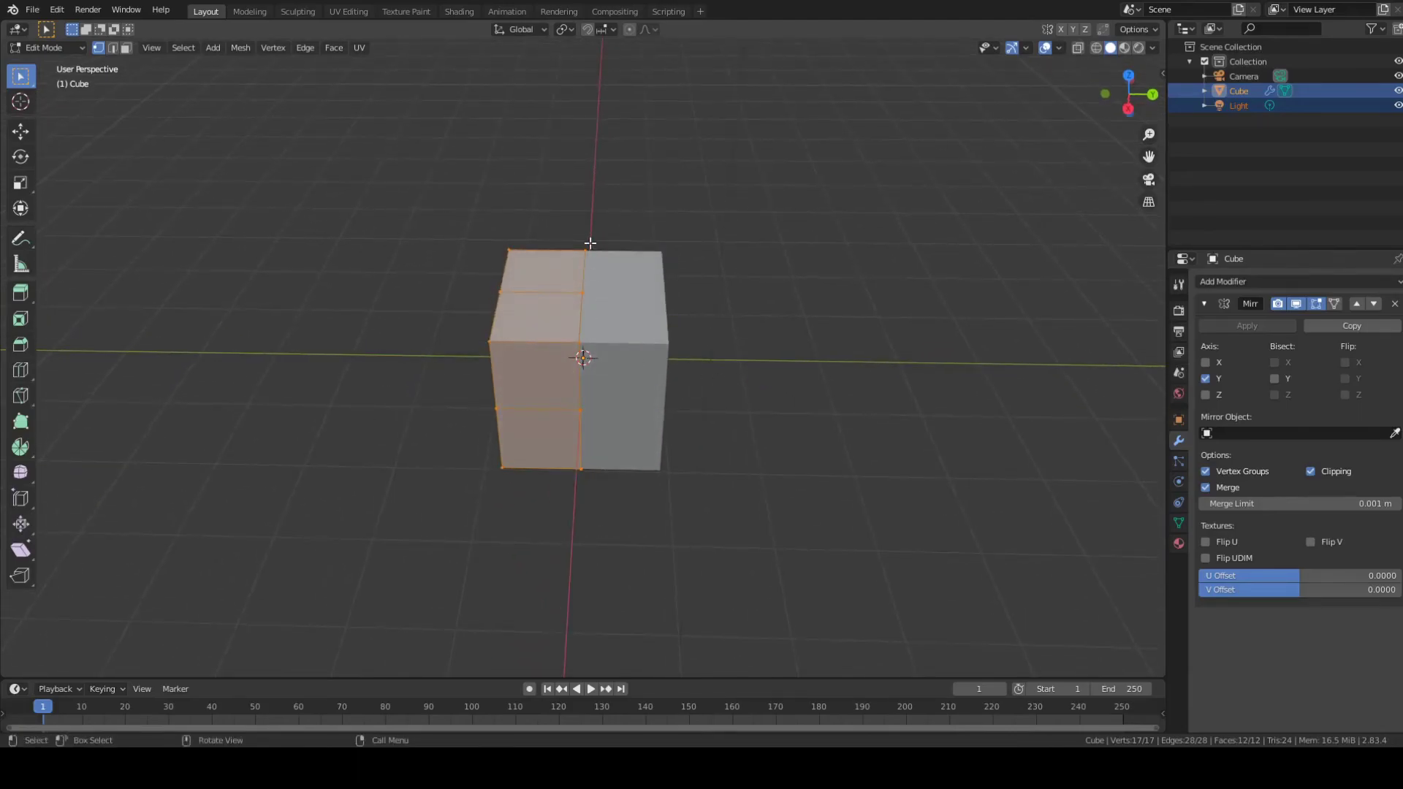
key(s)
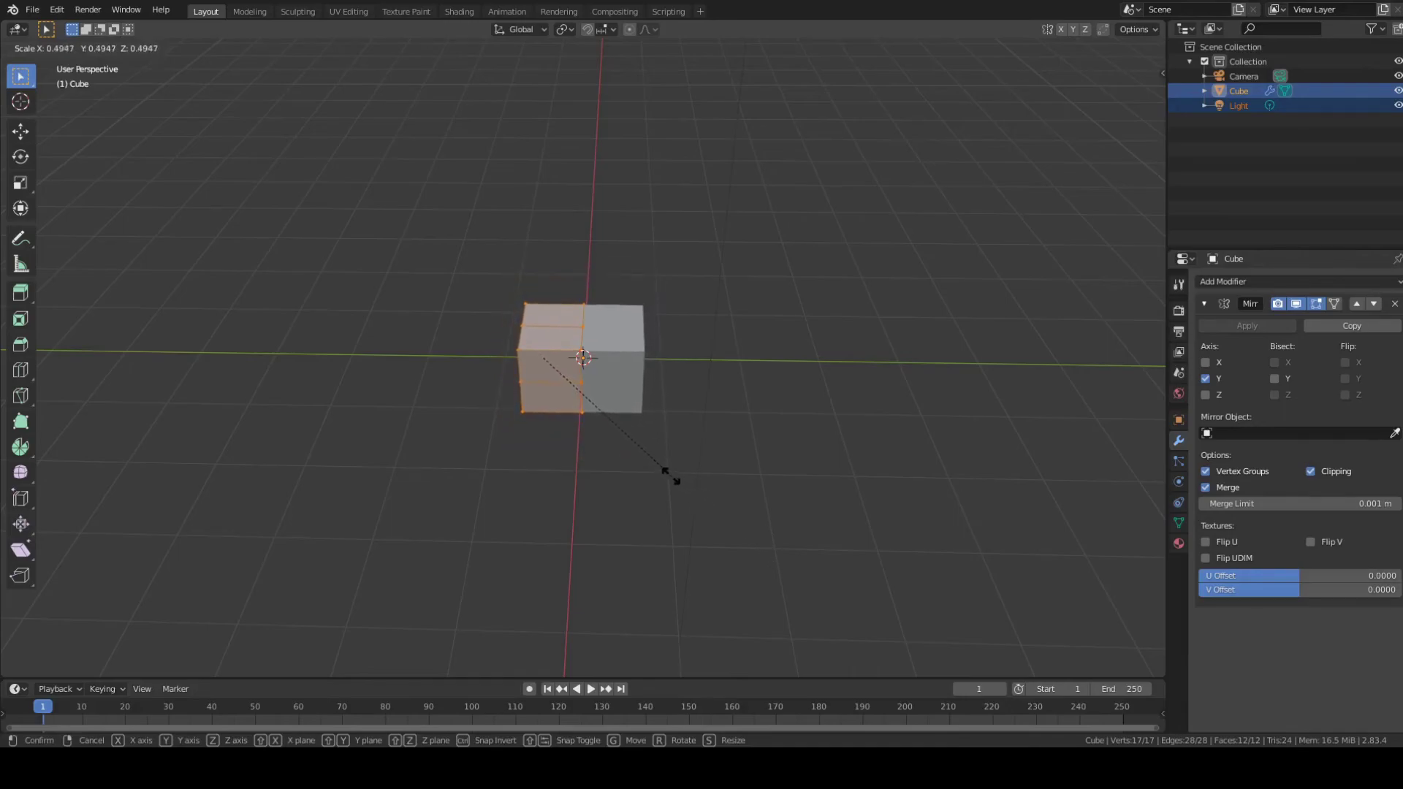
click(637, 460)
mouse_move(680, 450)
middle_down()
mouse_move(774, 432)
mouse_move(688, 434)
middle_up()
Step: Narrow the mesh along the Y axis and scale it down further uniformly into a small block
key(s)
key(y)
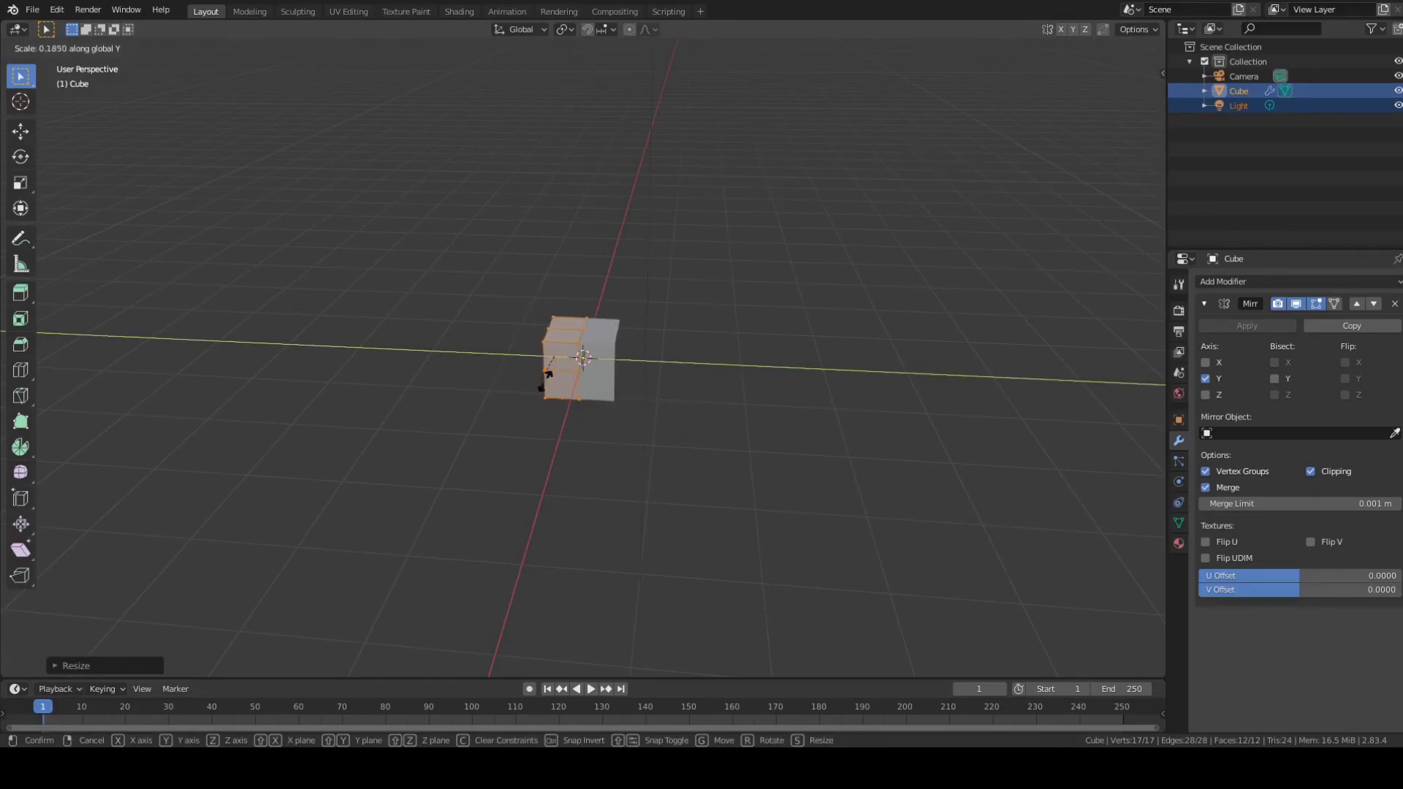
click(579, 360)
middle_drag(629, 369, 745, 419)
key(s)
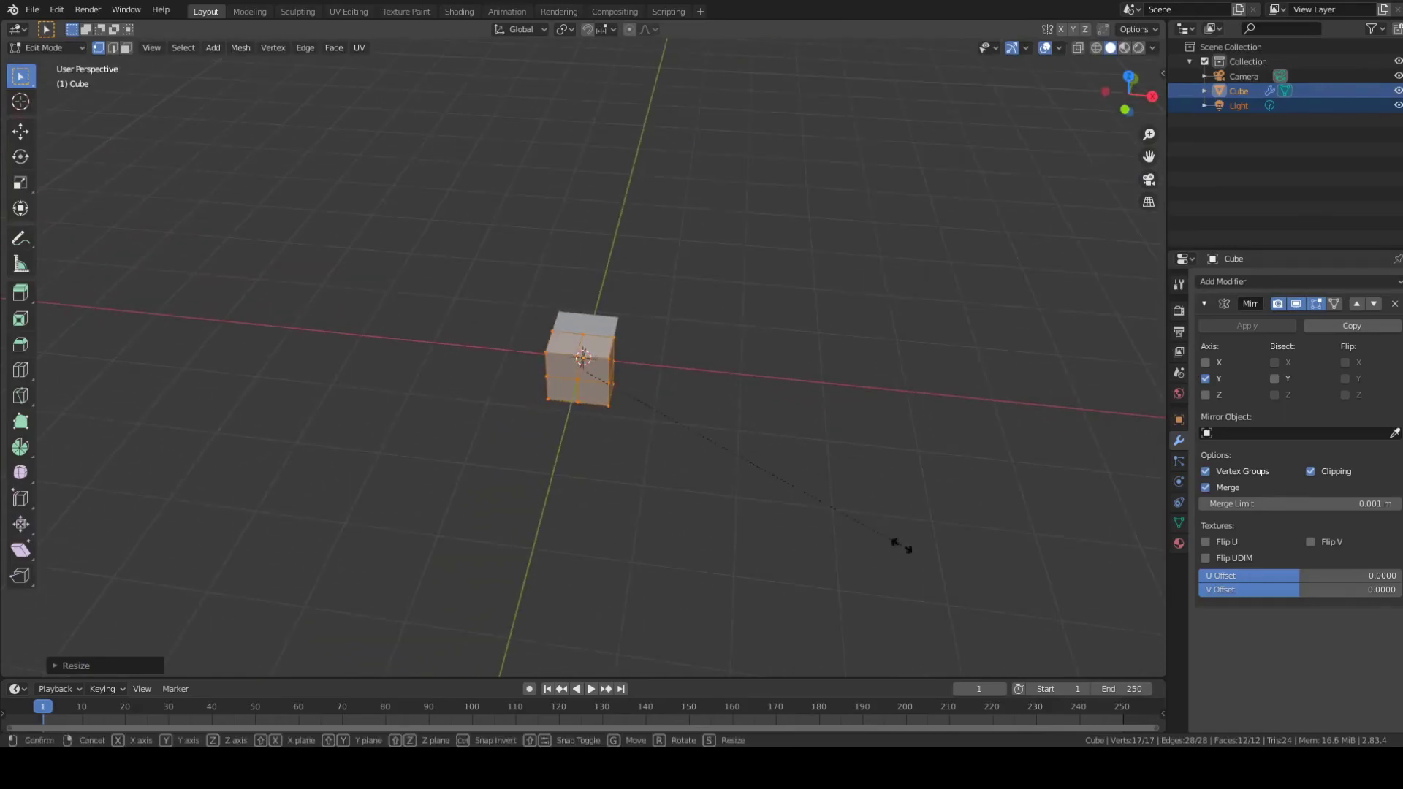
click(725, 477)
middle_drag(749, 464, 555, 329)
Step: Select the six top vertices of the block and move them up along Z to stretch it into a tall, narrow column
click(627, 399)
key(b)
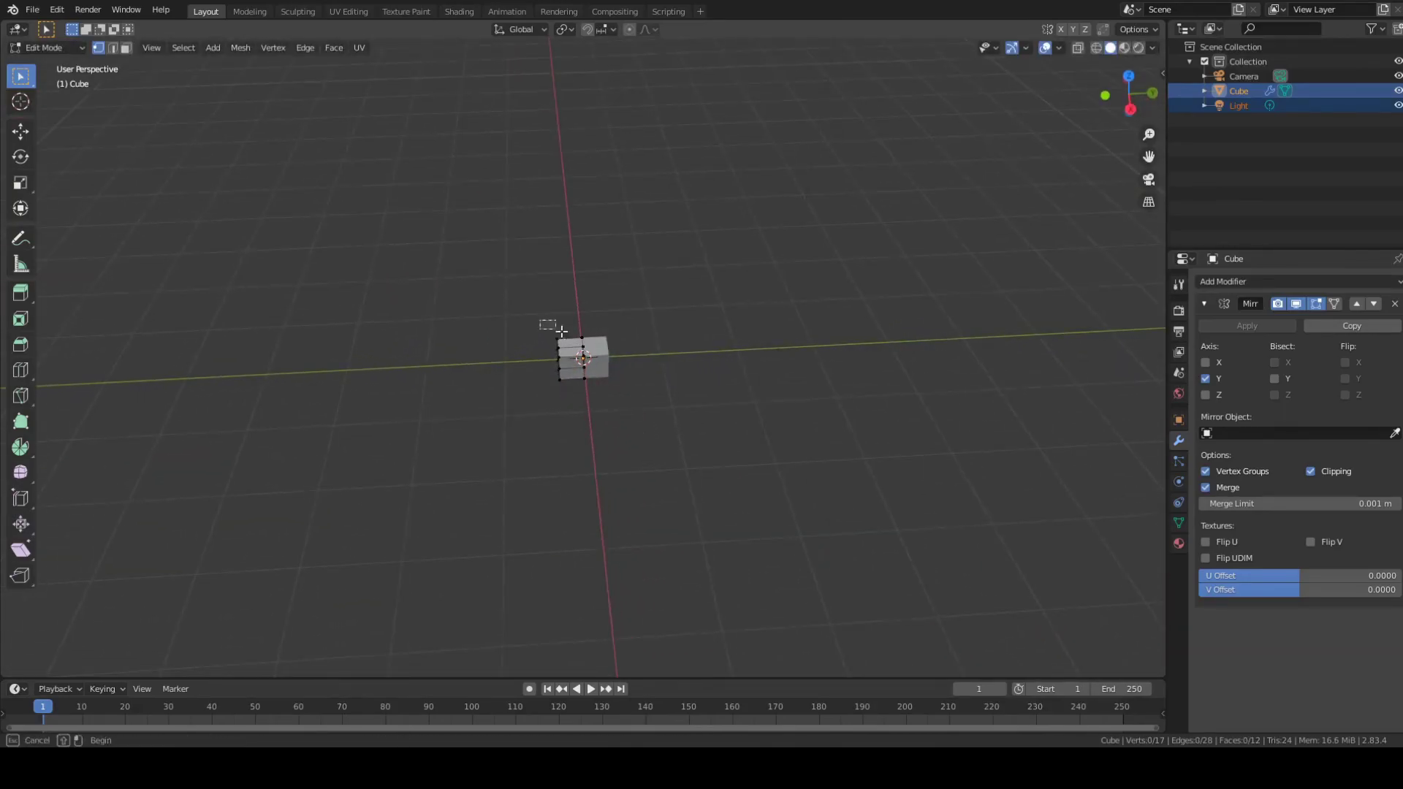
drag(595, 358, 597, 360)
middle_drag(741, 383, 913, 366)
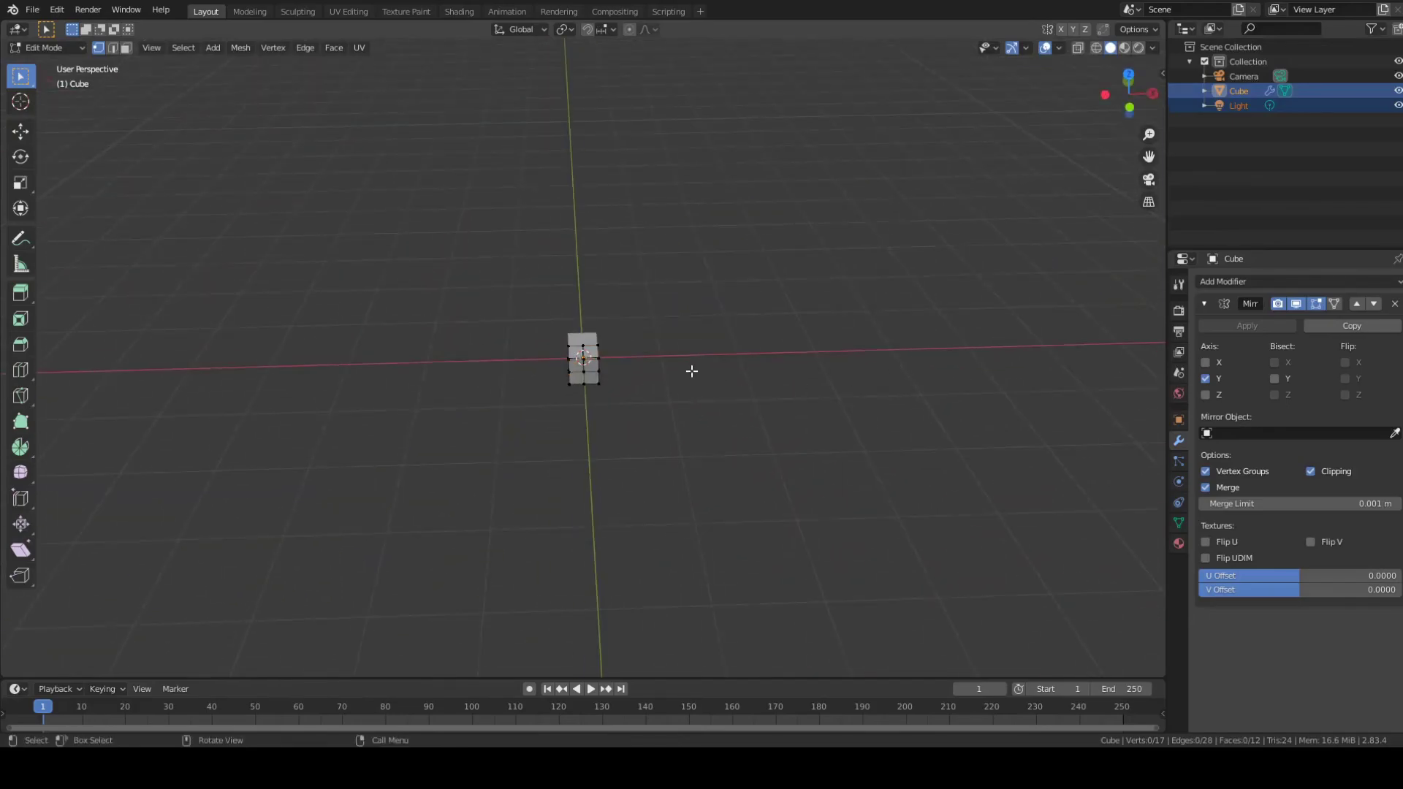
scroll(688, 372, up, 2)
key(c)
mouse_move(621, 326)
mouse_down()
mouse_move(576, 357)
mouse_move(594, 328)
mouse_up()
key(Escape)
mouse_move(885, 394)
middle_down()
mouse_move(782, 388)
mouse_move(812, 398)
mouse_move(775, 465)
mouse_move(790, 370)
mouse_move(776, 363)
mouse_move(772, 452)
middle_up()
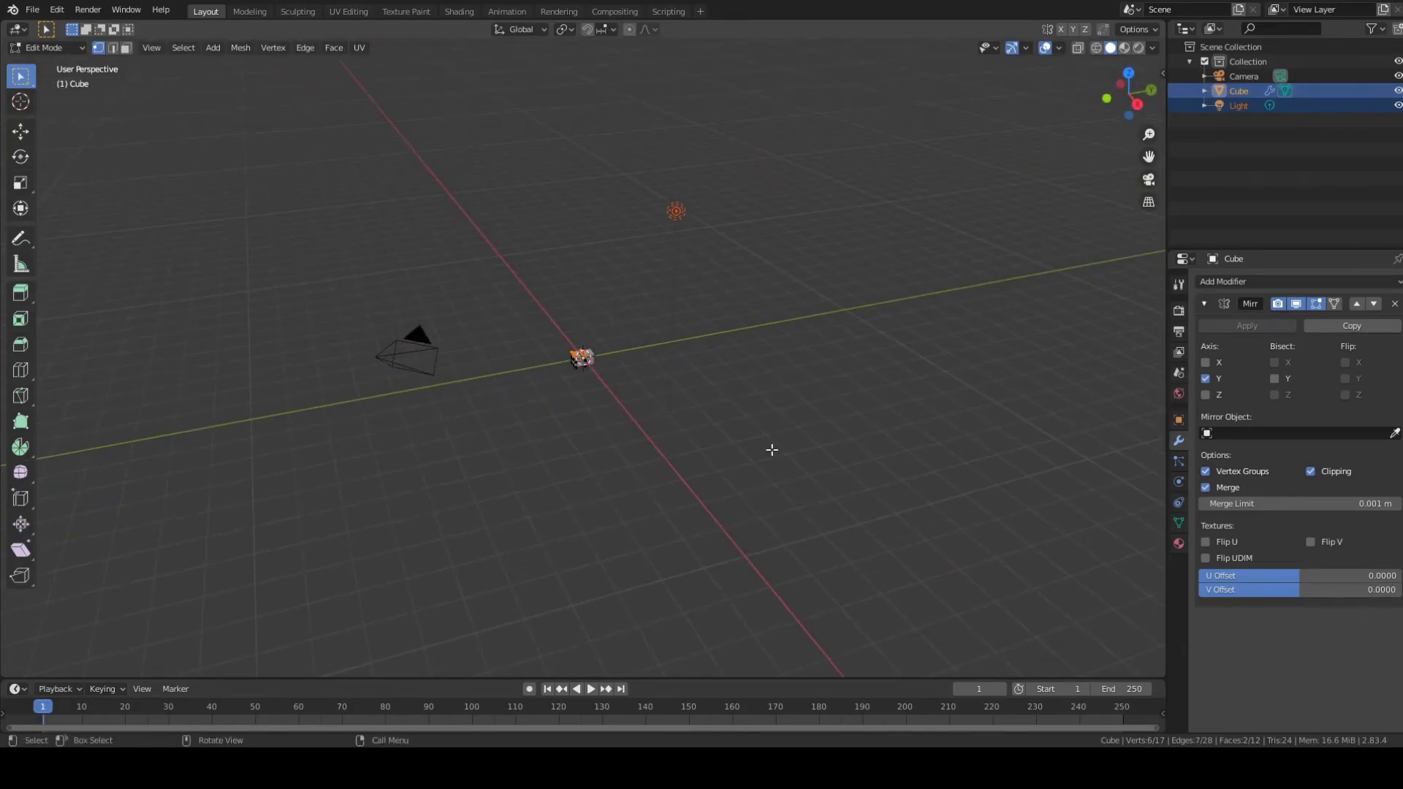
key(g)
key(z)
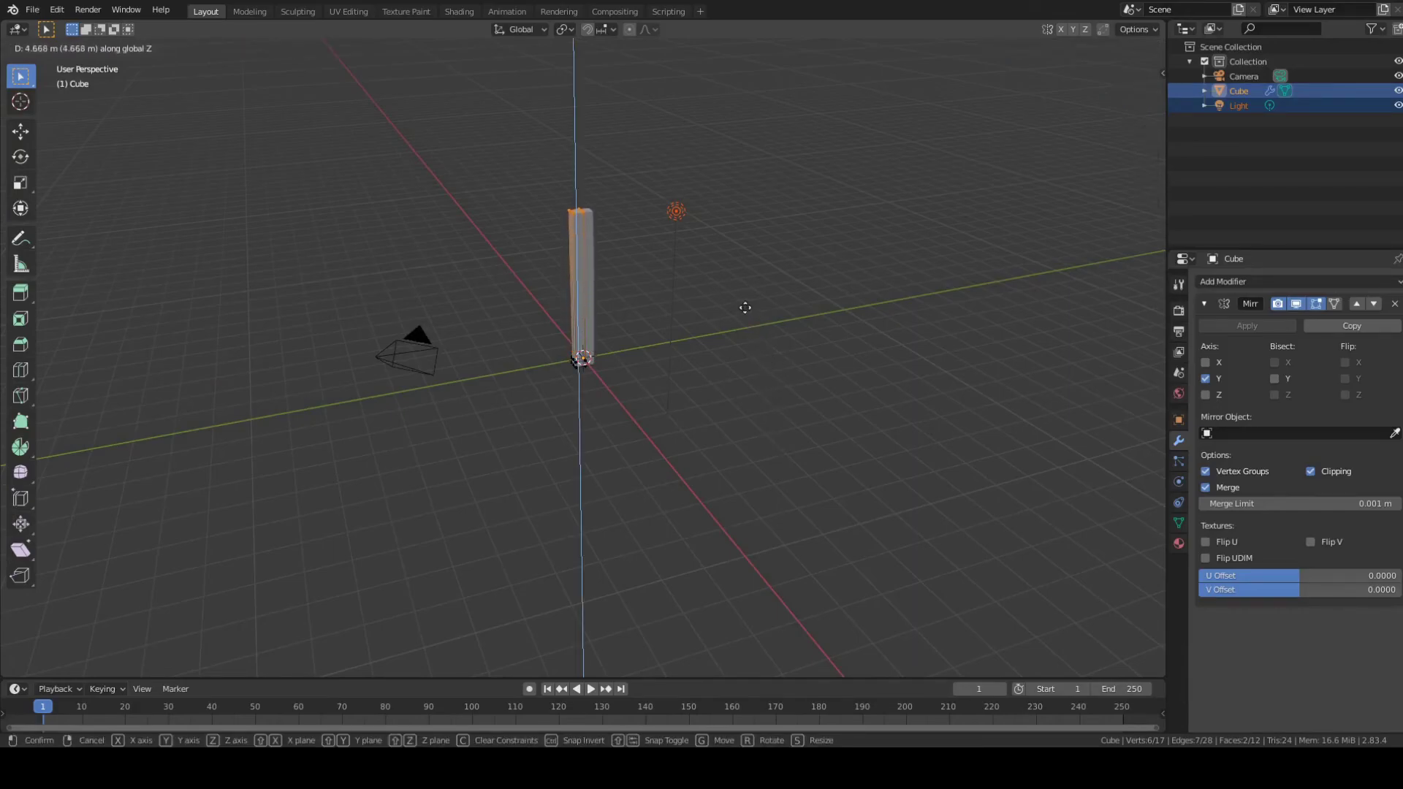
click(728, 330)
middle_drag(753, 375, 624, 375)
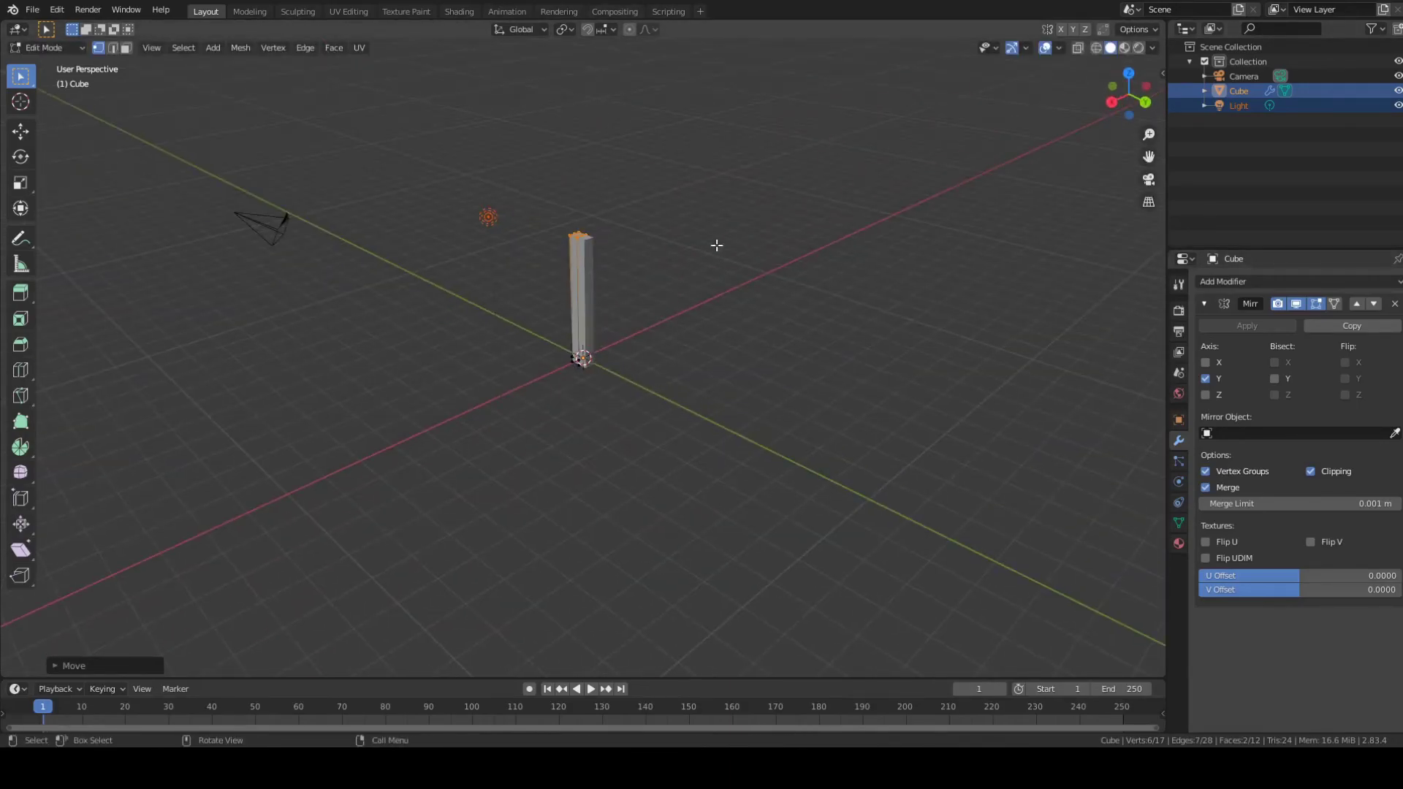
Step: Add a single vertical loop cut down the middle of the column's editable half and return to the selection tool
scroll(684, 437, up, 4)
scroll(731, 366, down, 2)
middle_drag(733, 367, 687, 310)
scroll(741, 334, down, 1)
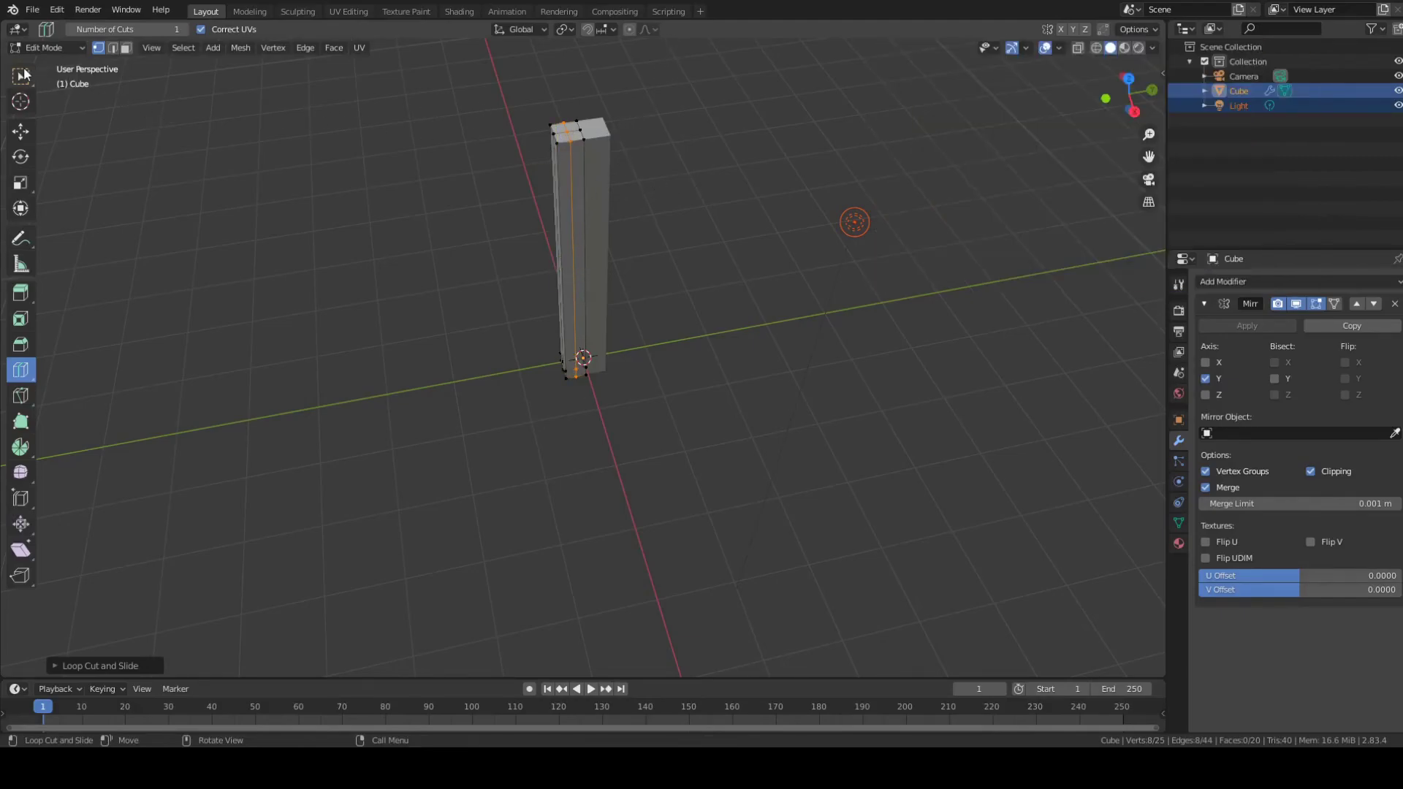
key(w)
Step: Select the column's top vertices on the strip between the mirror seam and the loop cut
click(585, 140)
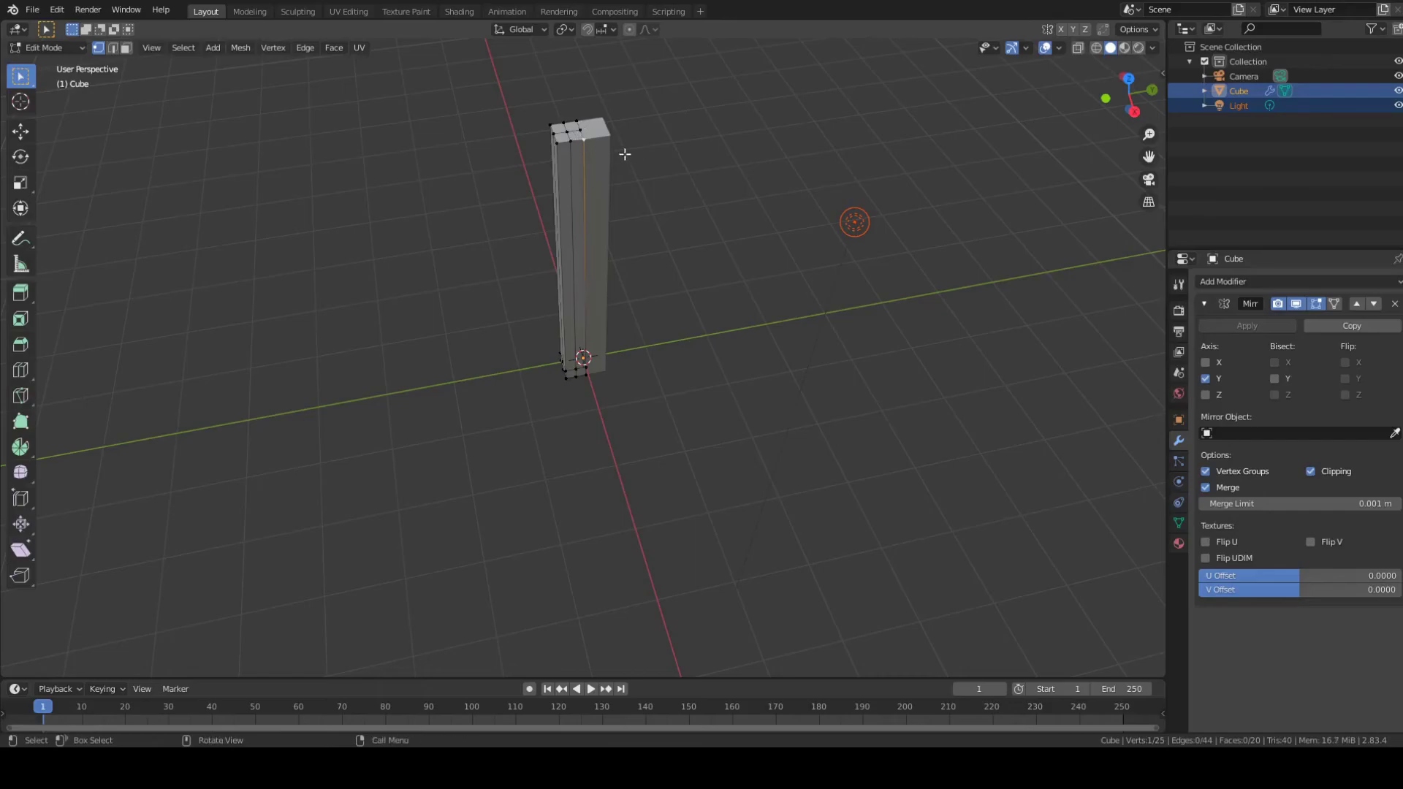
middle_drag(731, 163, 717, 160)
shift+click(570, 138)
shift+click(567, 130)
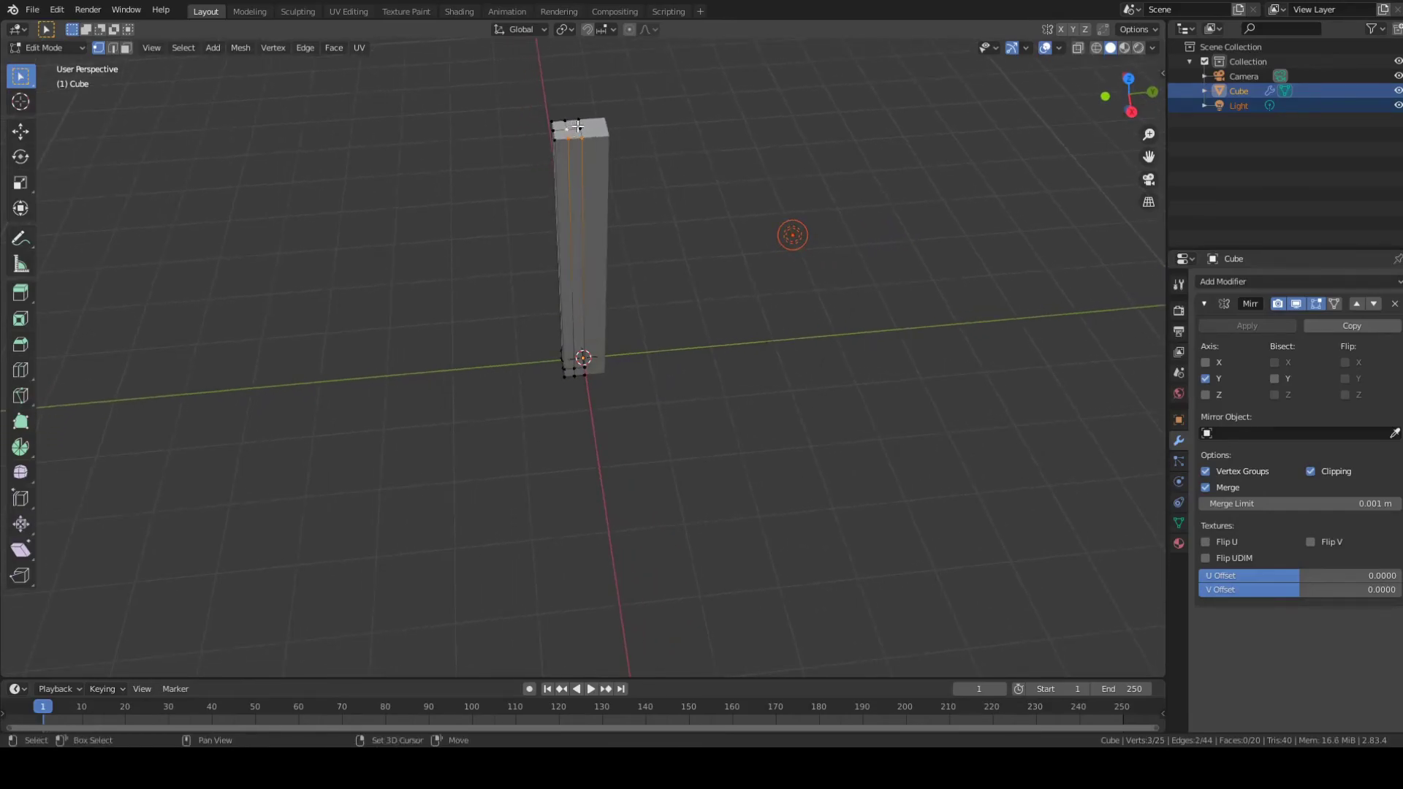
Step: Add the vertices of the same strip on the column's underside to the selection
middle_drag(611, 212, 624, 670)
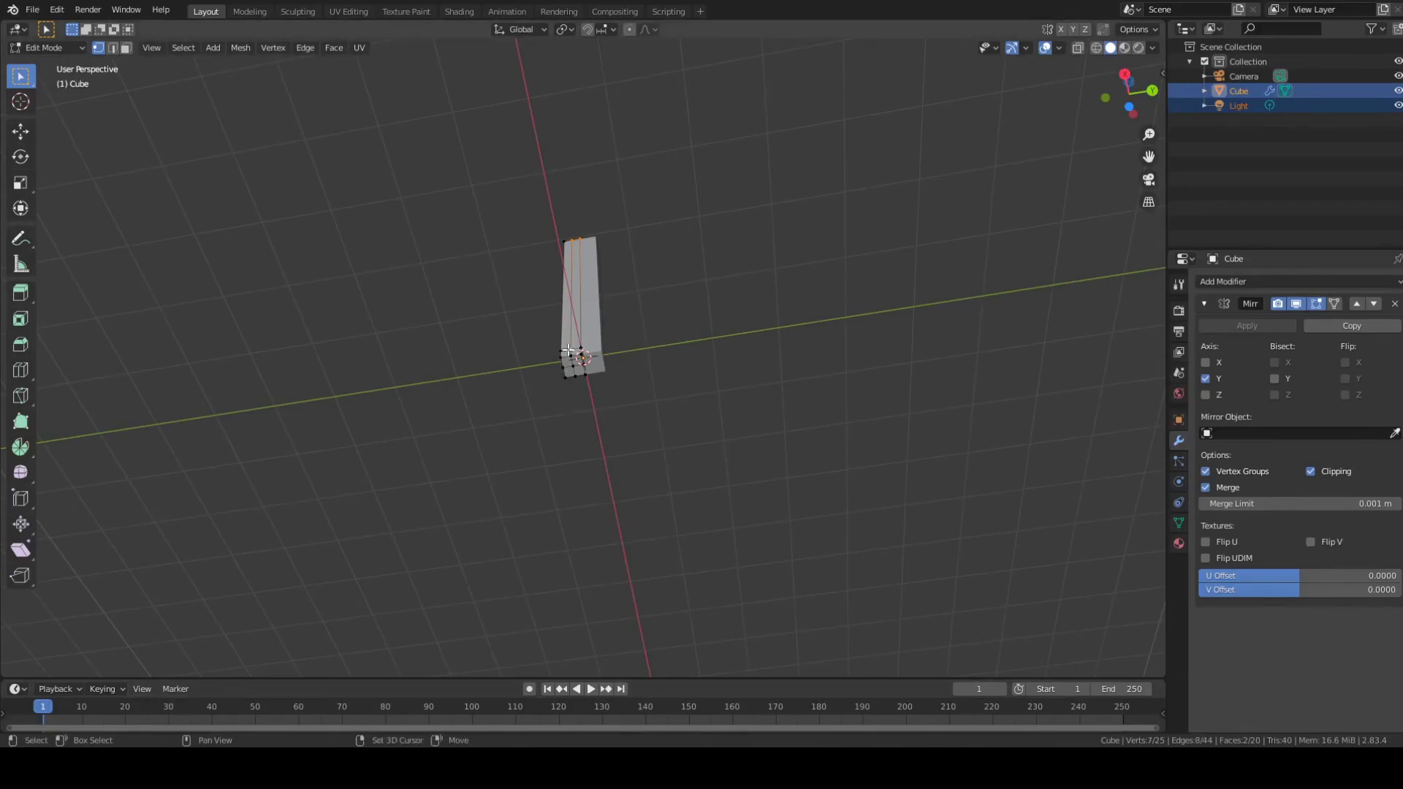
shift+click(575, 377)
shift+middle_drag(631, 379, 665, 435)
middle_drag(665, 435, 486, 330)
shift+click(614, 402)
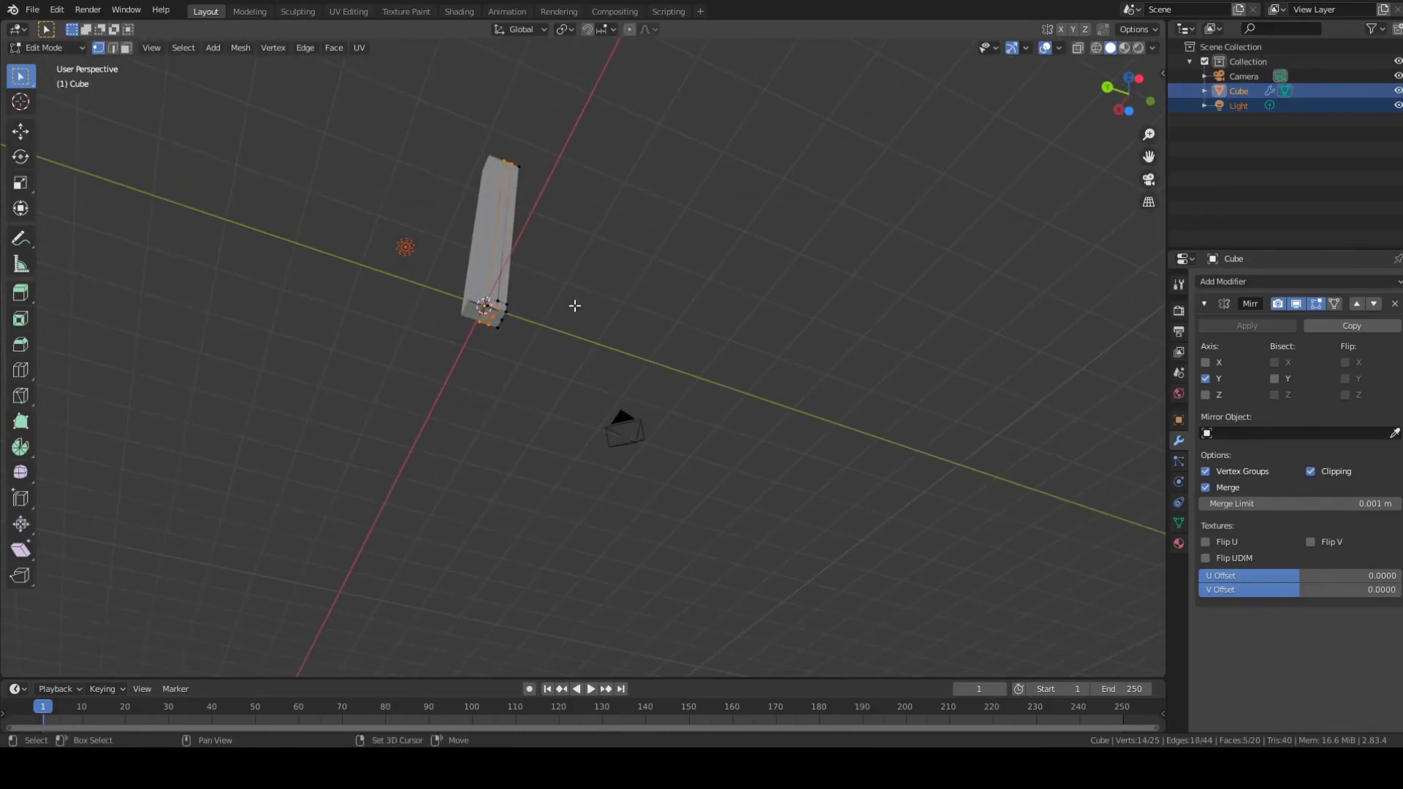
Step: Extend the selection with the strip's remaining vertices near the column's base, completing the band around the column
scroll(512, 322, up, 6)
shift+click(351, 232)
middle_drag(601, 252, 691, 228)
shift+click(411, 278)
scroll(588, 186, down, 1)
scroll(582, 190, down, 5)
middle_drag(573, 195, 164, 182)
middle_drag(657, 198, 763, 256)
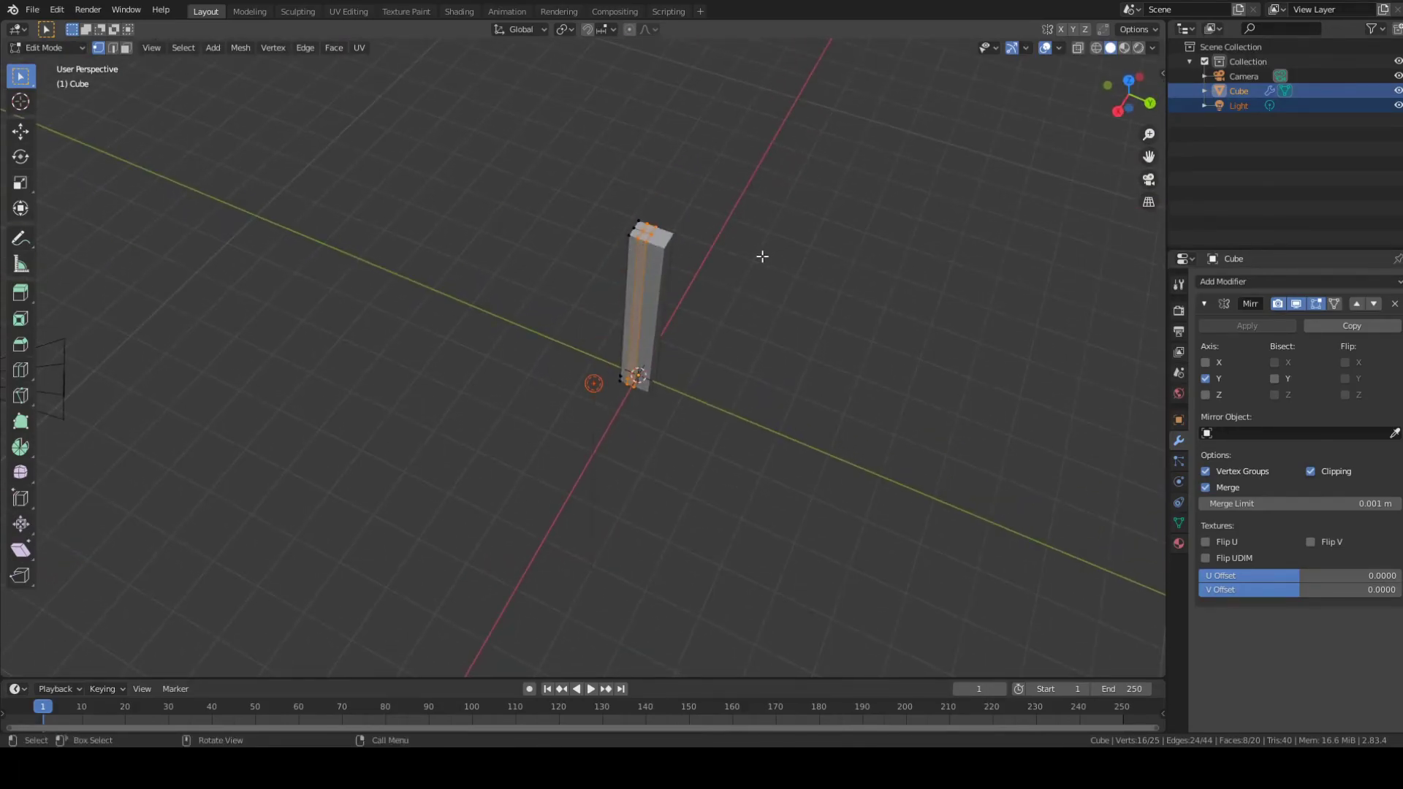
Step: Scale the selected vertex band outward along the global X axis to round off the column
key(s)
key(x)
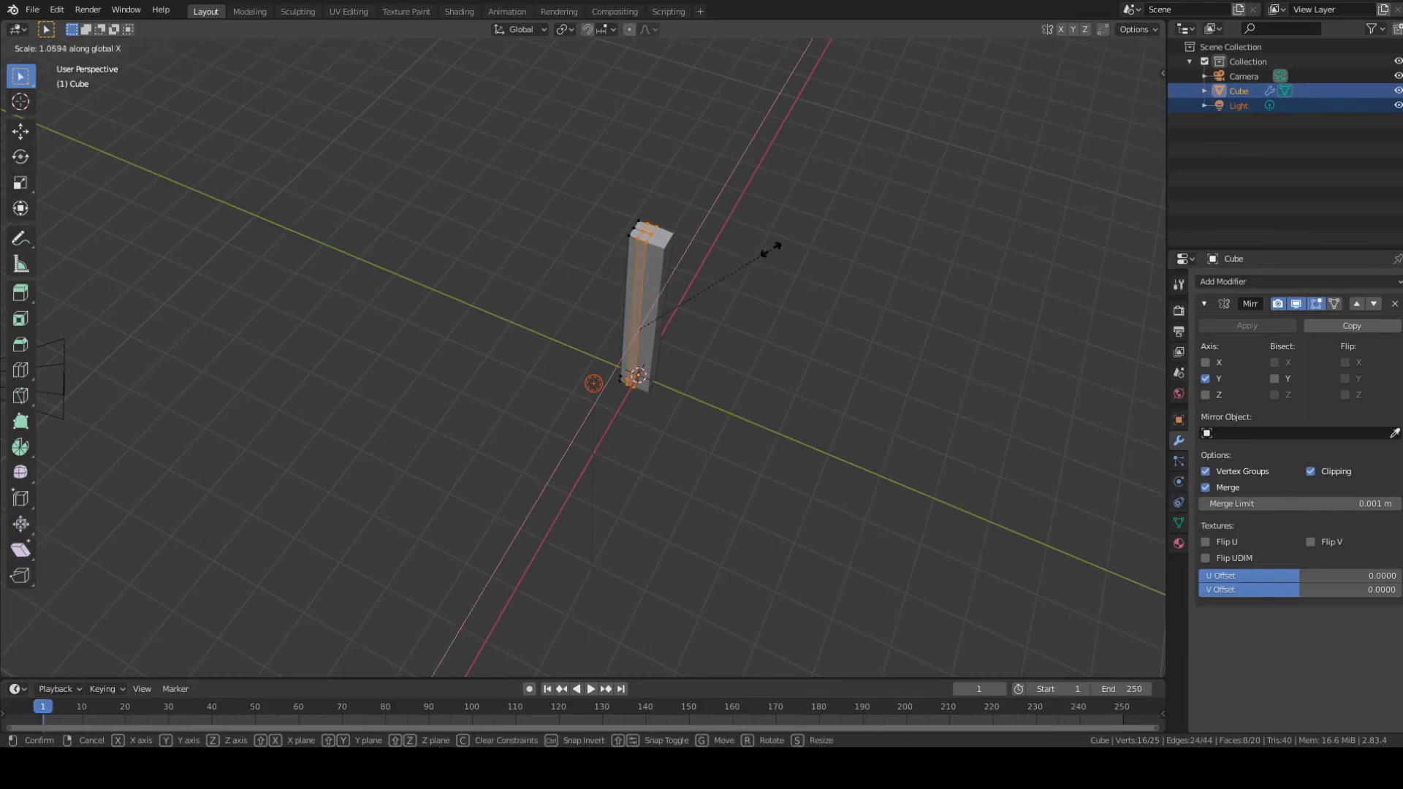
click(818, 223)
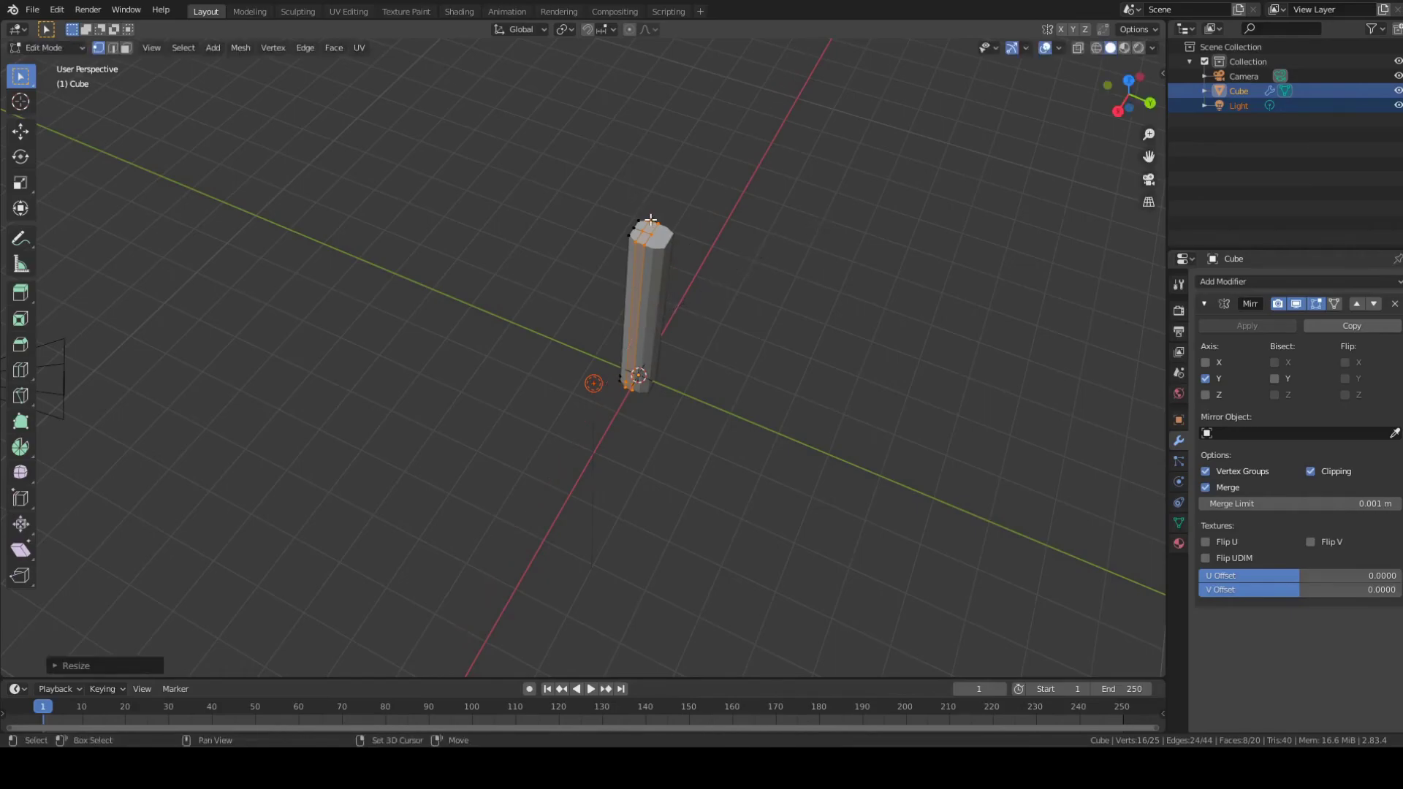
middle_drag(699, 207, 724, 215)
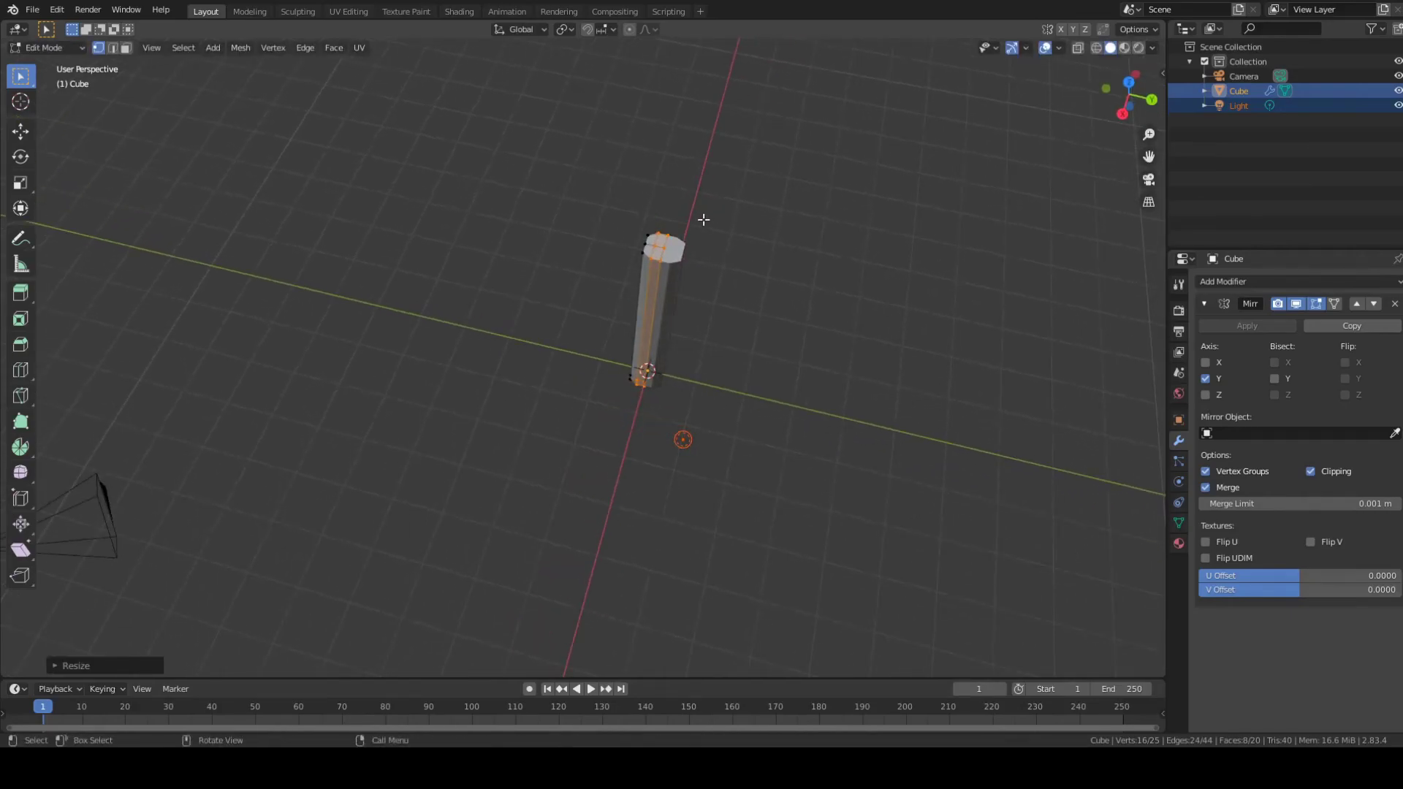
Step: Select only the vertical edge loop running along the column's mirror seam
alt+click(657, 240)
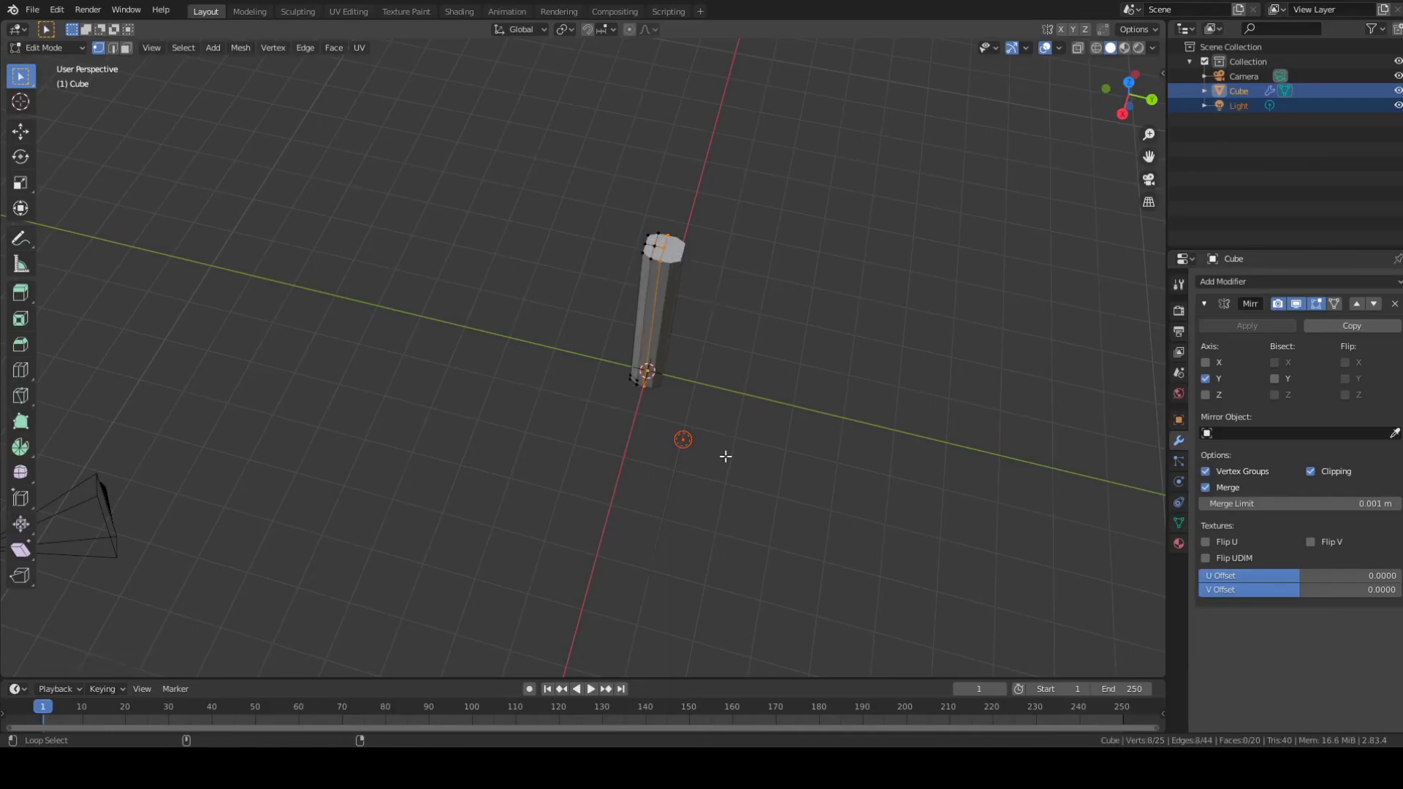
middle_drag(642, 290, 692, 281)
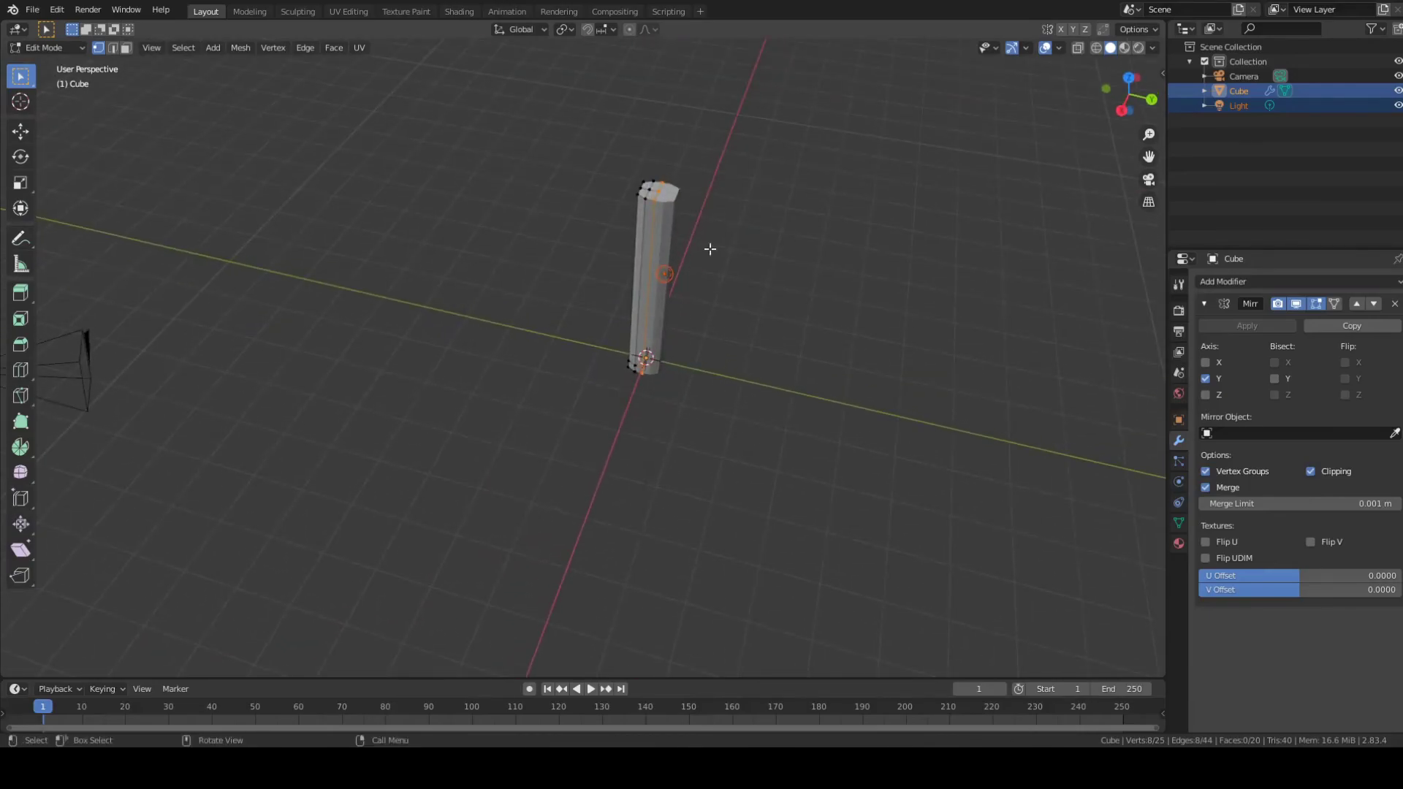
key(g)
key(x)
click(707, 248)
key(ctrl+z)
Step: Scale the mirror seam loop along the global X axis by a factor of about 1.09
key(s)
key(x)
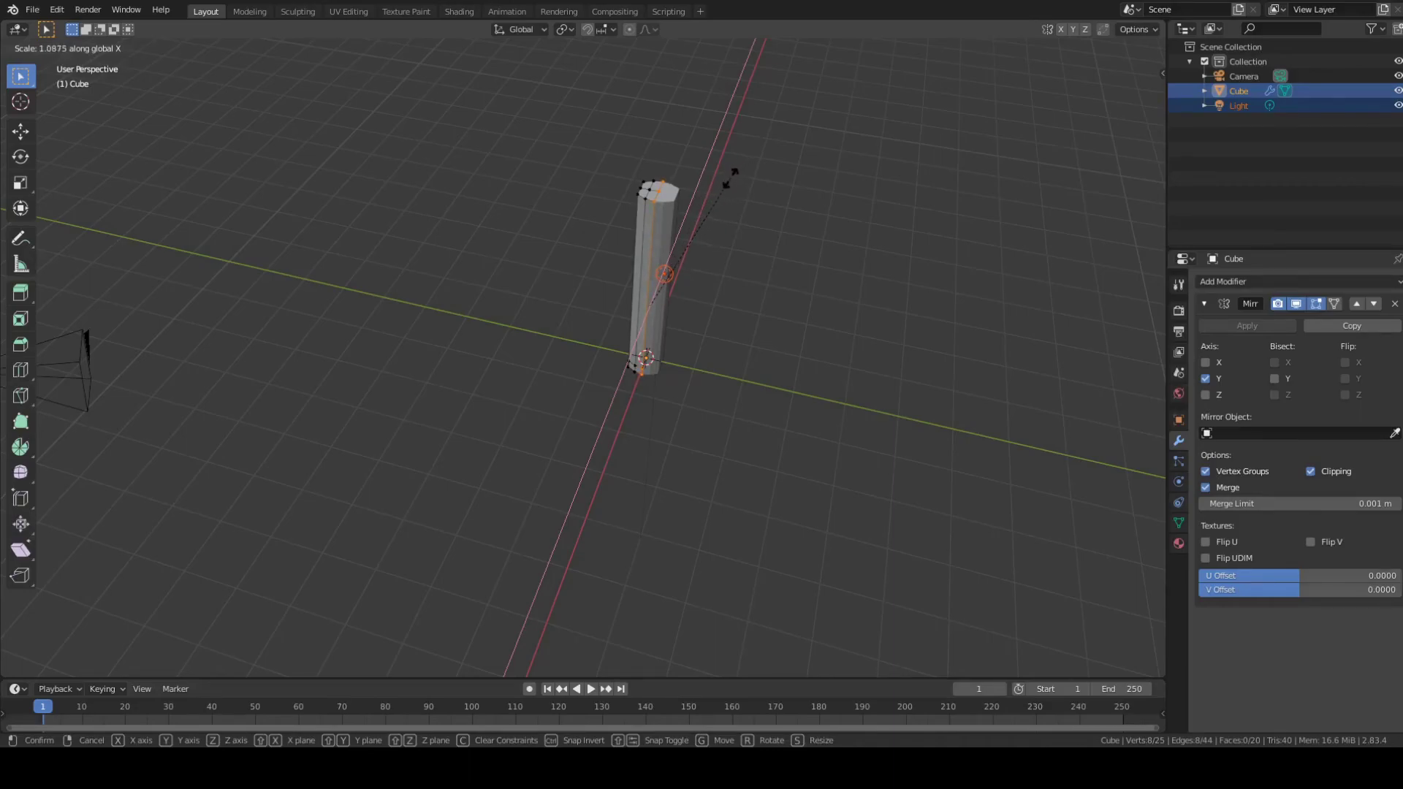
click(734, 178)
Step: Examine the rounded column's sides and top end from several angles
middle_drag(735, 177, 933, 245)
scroll(775, 270, up, 2)
scroll(828, 329, down, 3)
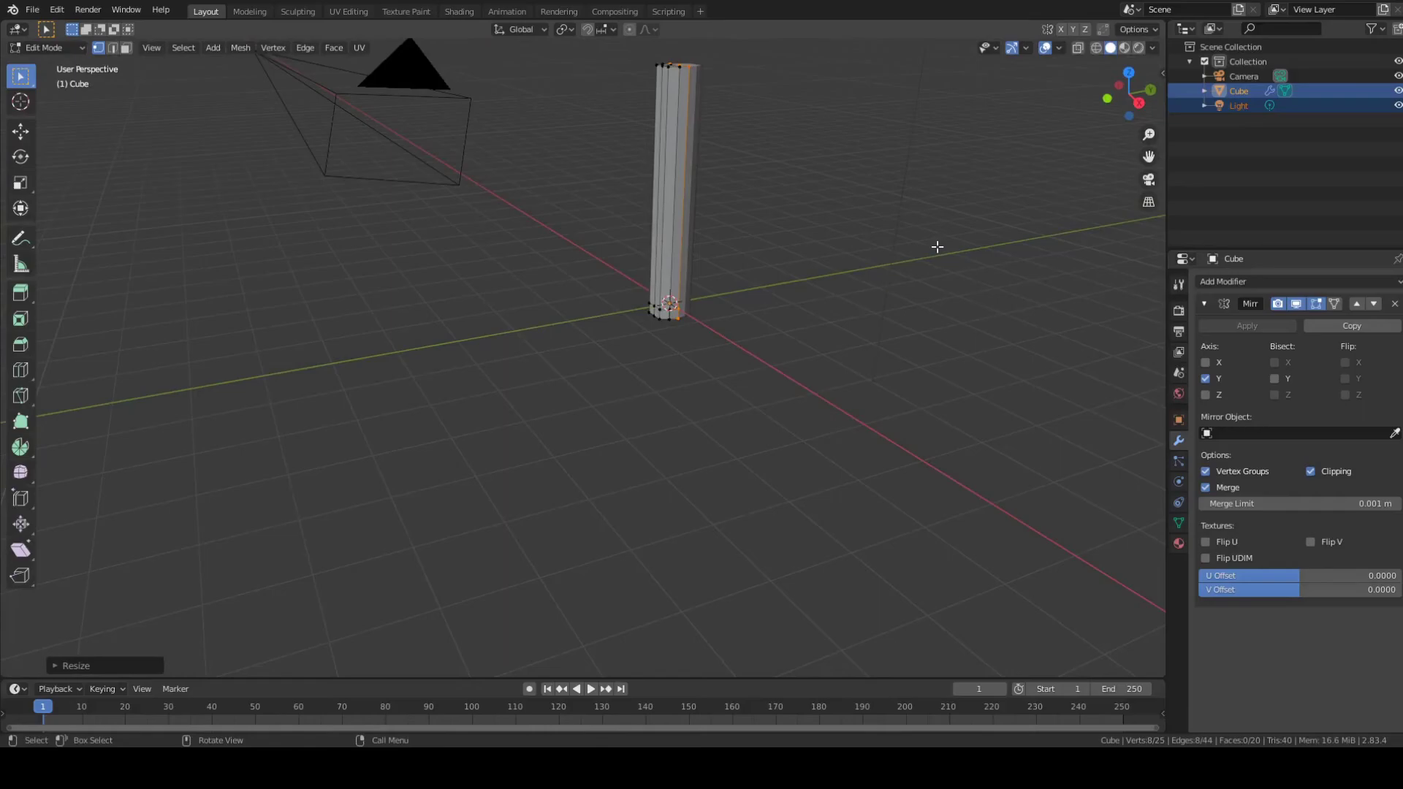
scroll(802, 261, up, 2)
middle_drag(857, 281, 853, 228)
scroll(838, 257, down, 1)
scroll(835, 272, down, 2)
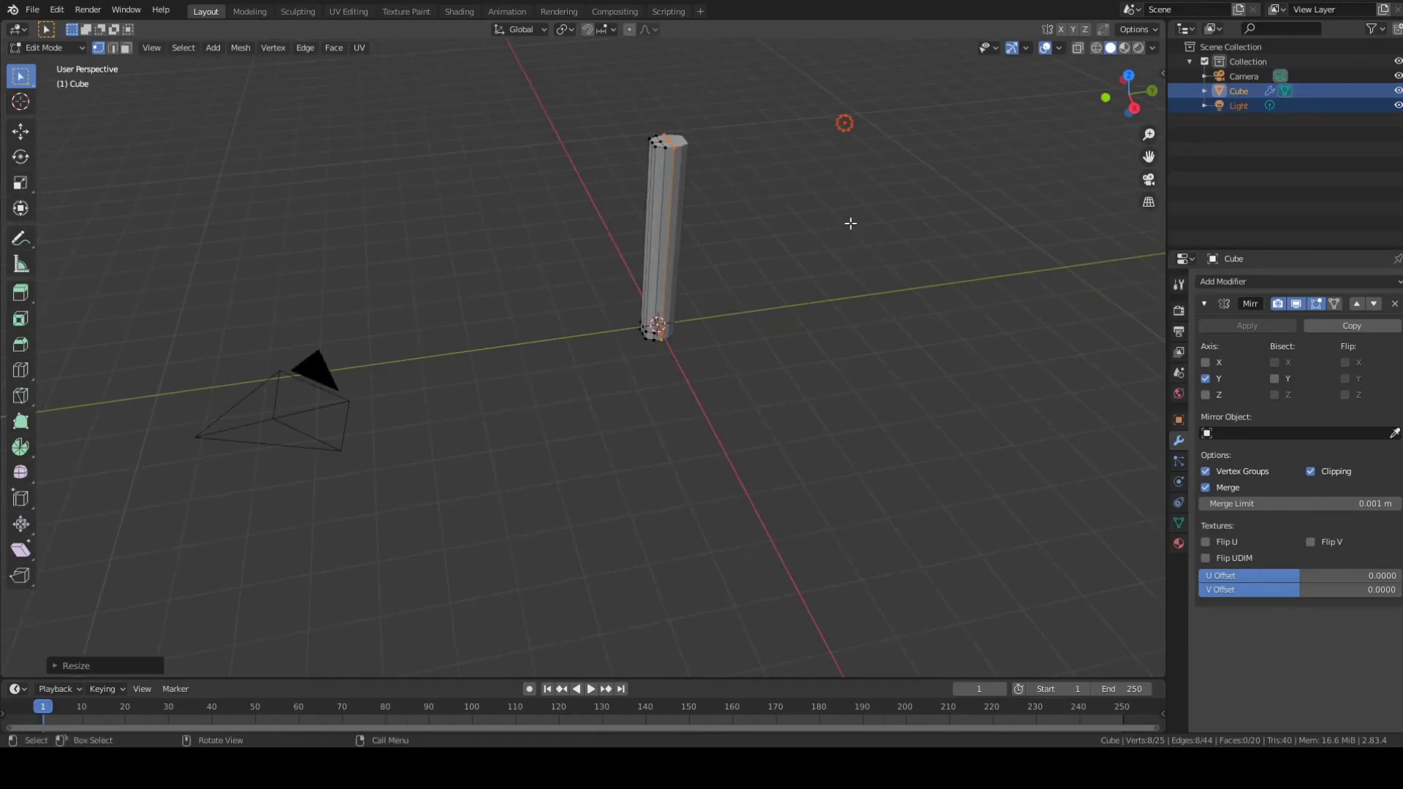
middle_drag(843, 228, 837, 168)
scroll(814, 188, up, 5)
shift+middle_drag(837, 168, 758, 229)
scroll(758, 229, up, 2)
middle_drag(774, 173, 790, 251)
scroll(767, 195, up, 2)
Step: Clear the selection, then select the two inner vertices of the column's top cap and delete them with the Vertices option
key(a)
key(a)
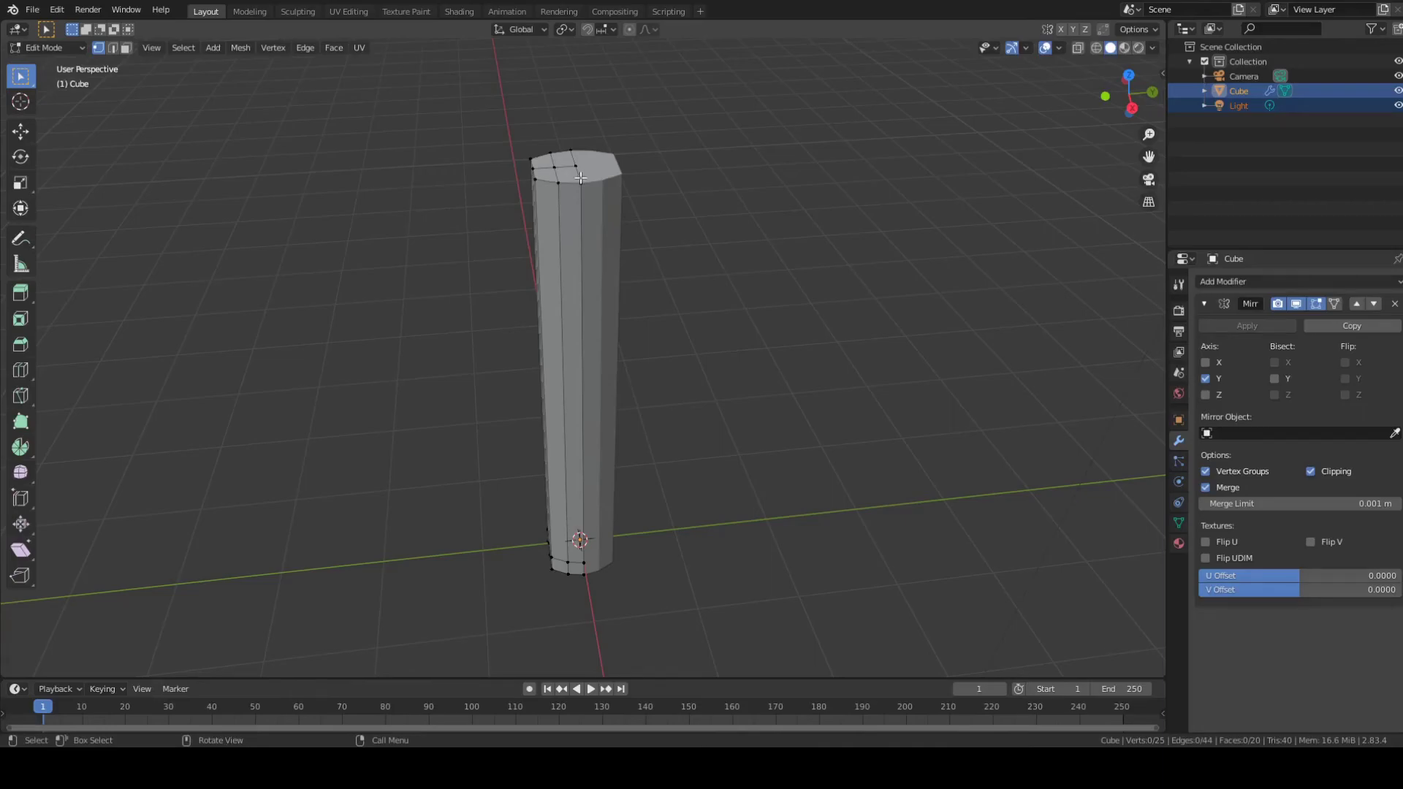
key(c)
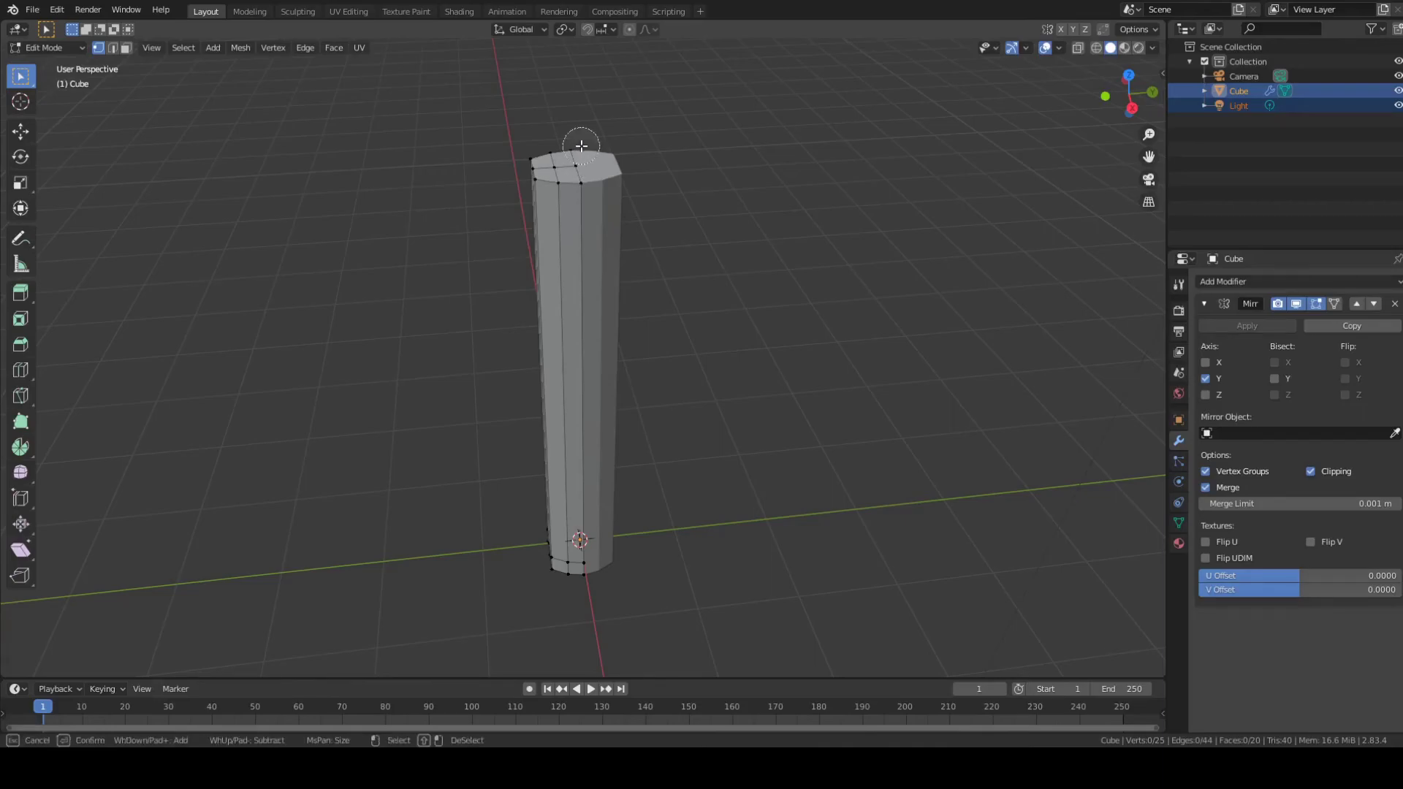
key(Escape)
shift+click(555, 167)
middle_drag(717, 157, 726, 181)
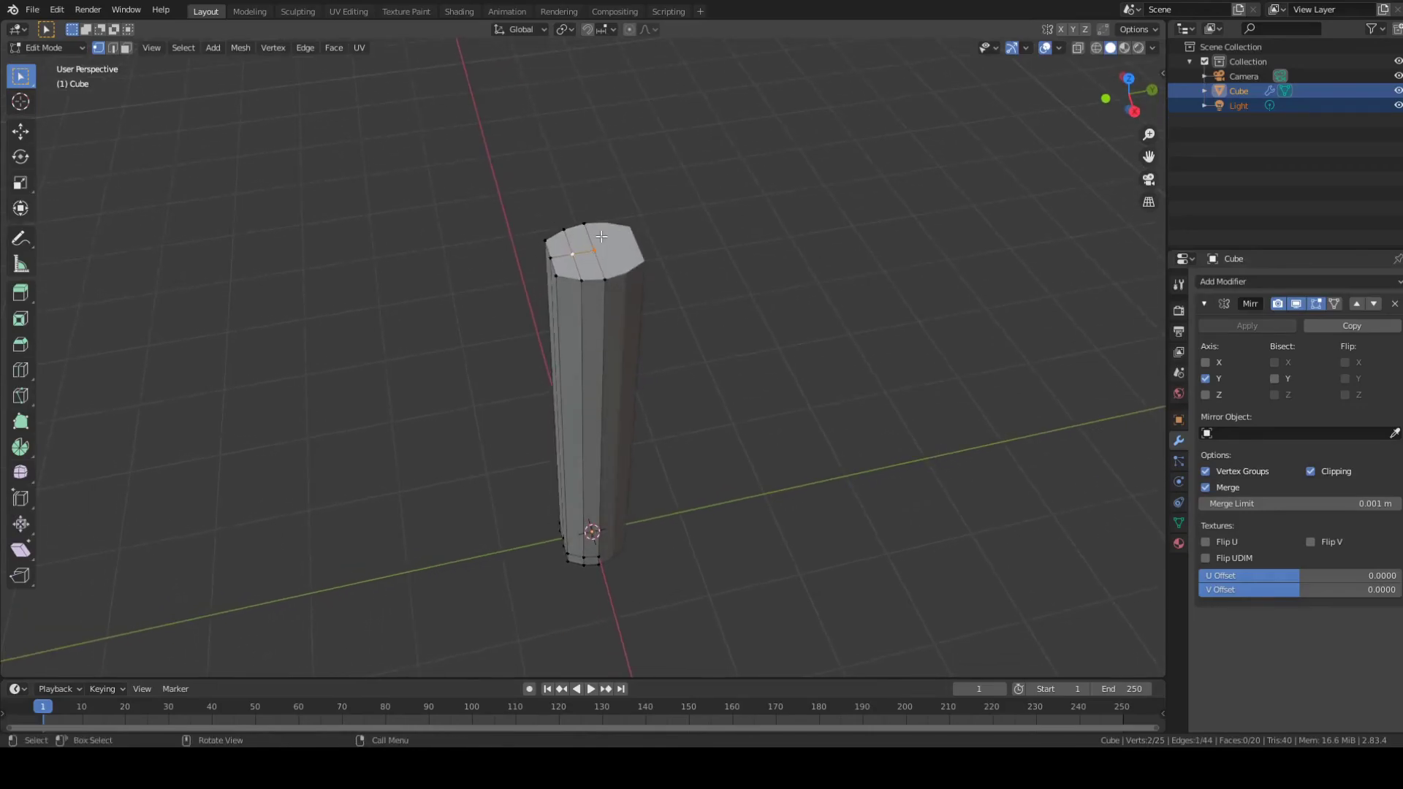
key(x)
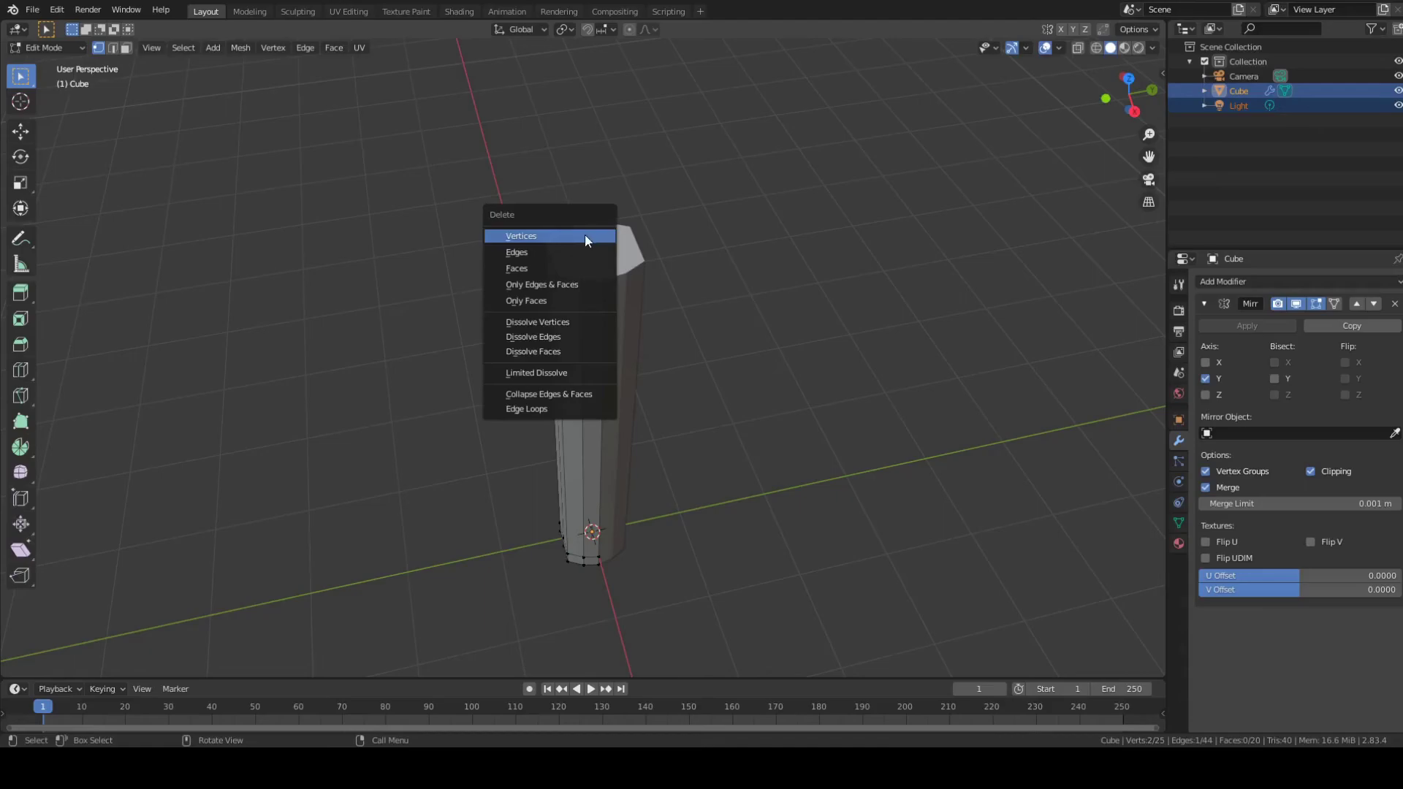
click(577, 236)
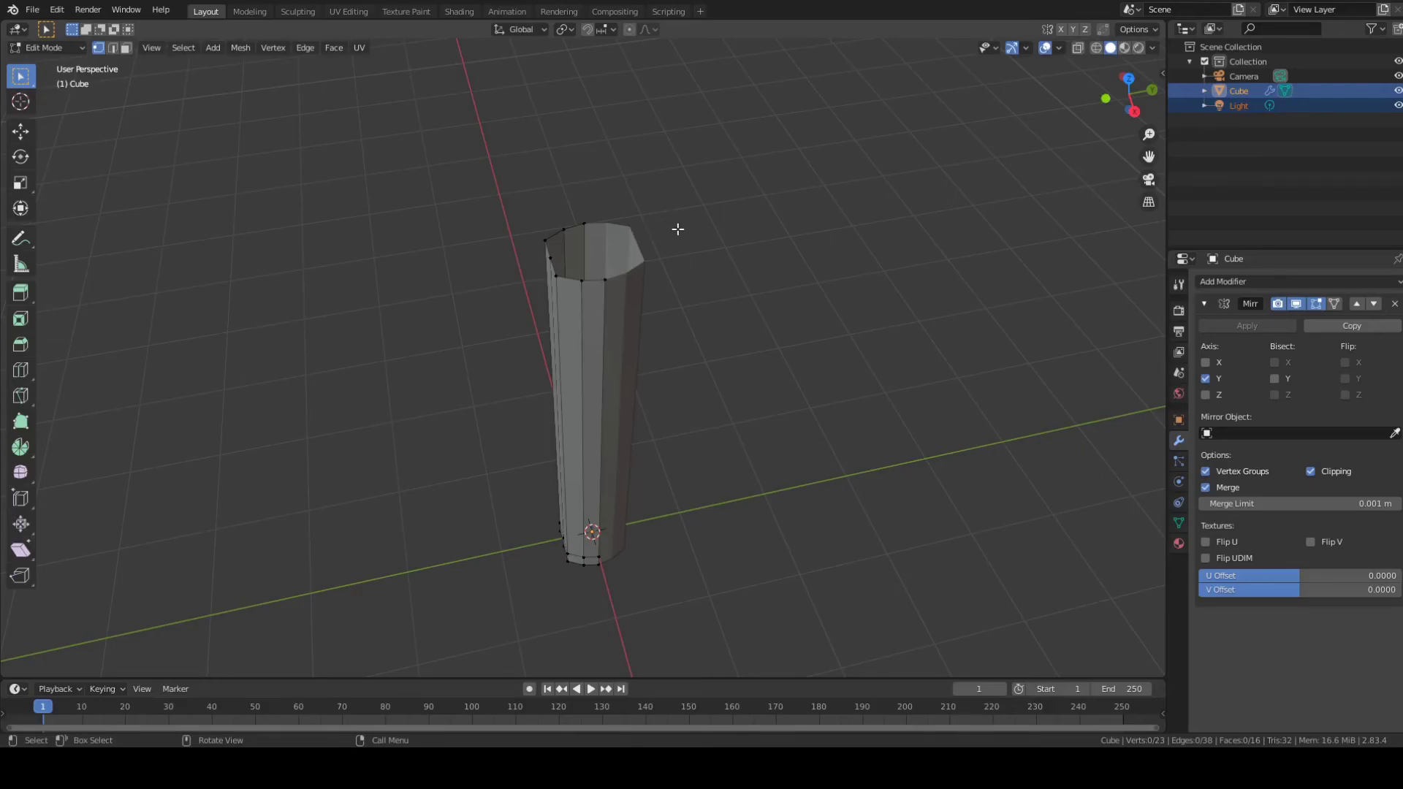
middle_drag(686, 241, 689, 226)
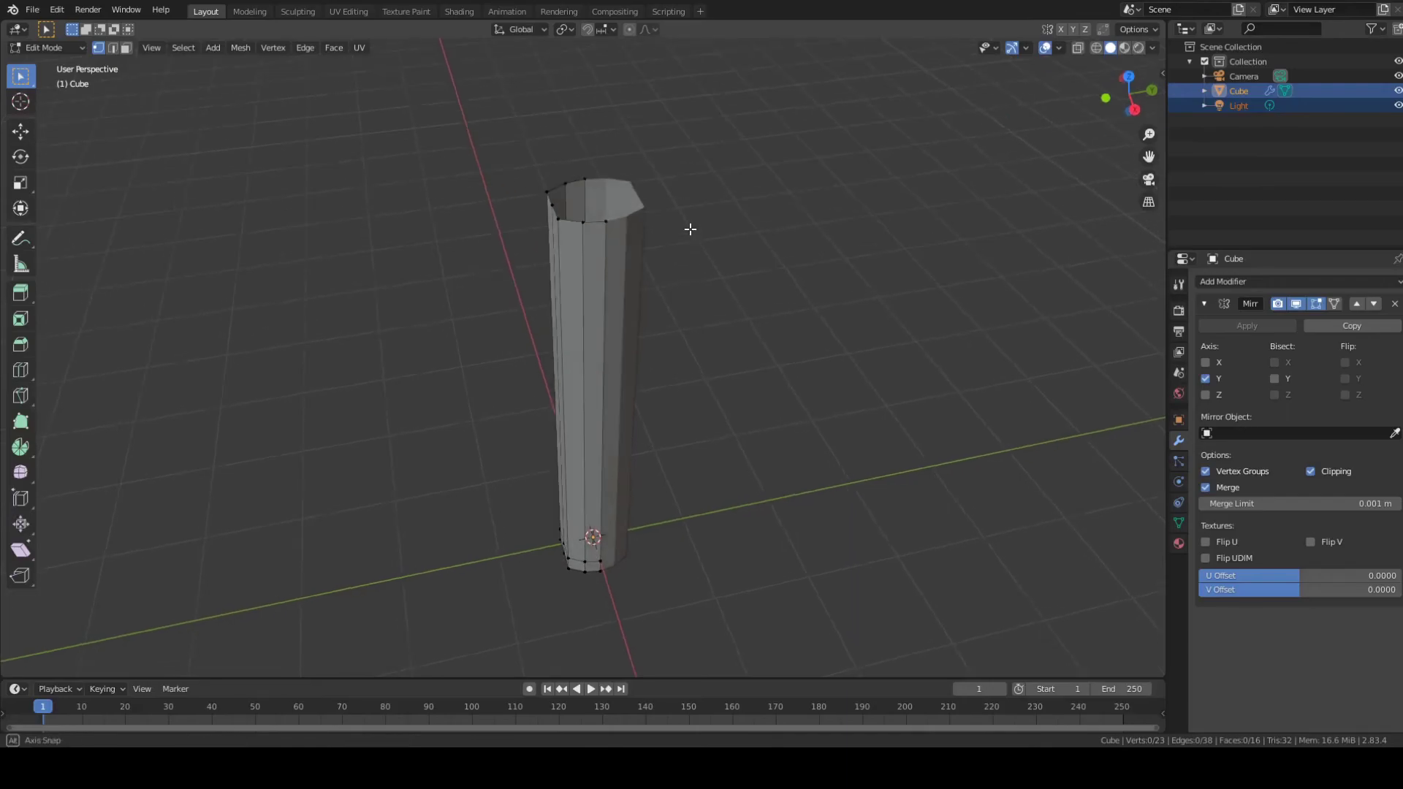
alt+click(606, 222)
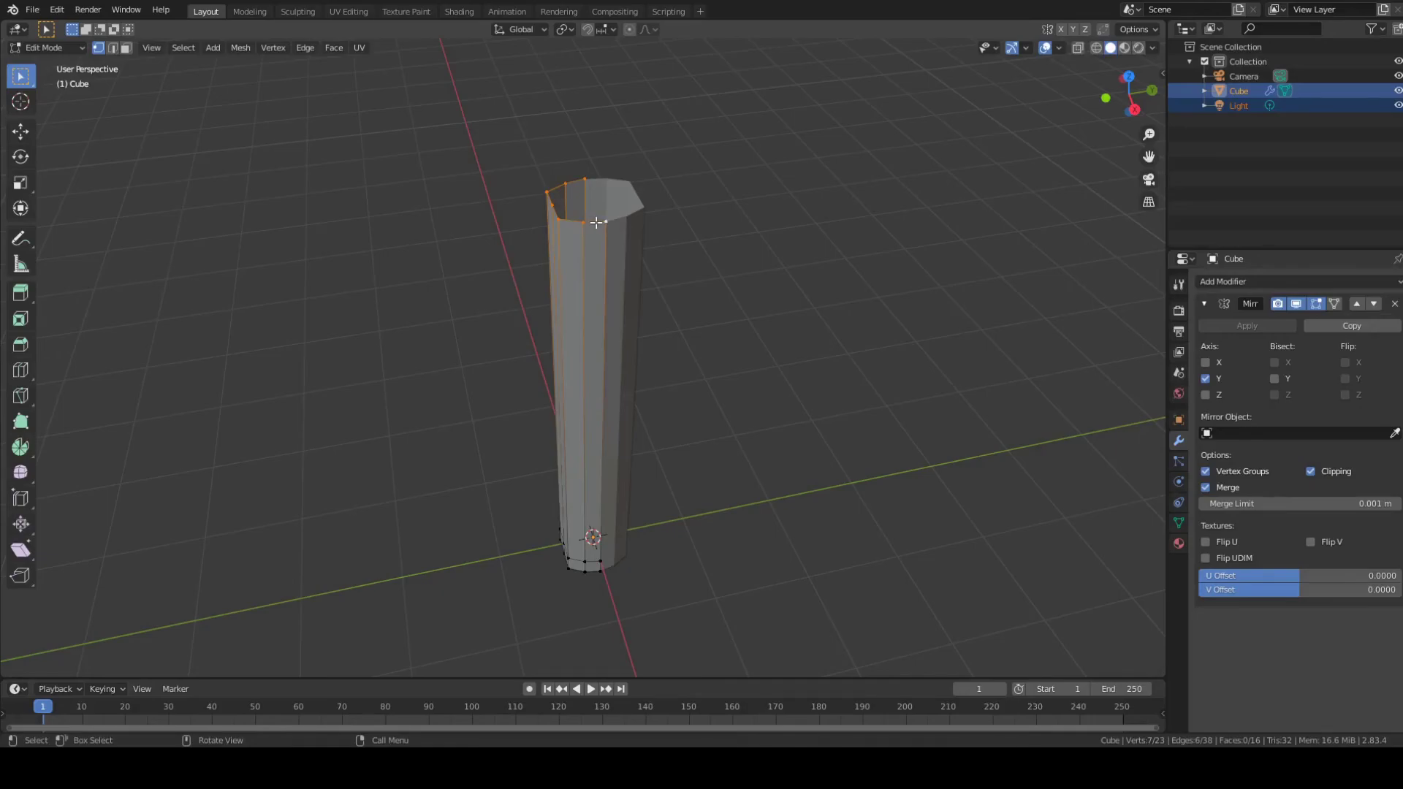
scroll(593, 223, up, 3)
scroll(599, 223, down, 1)
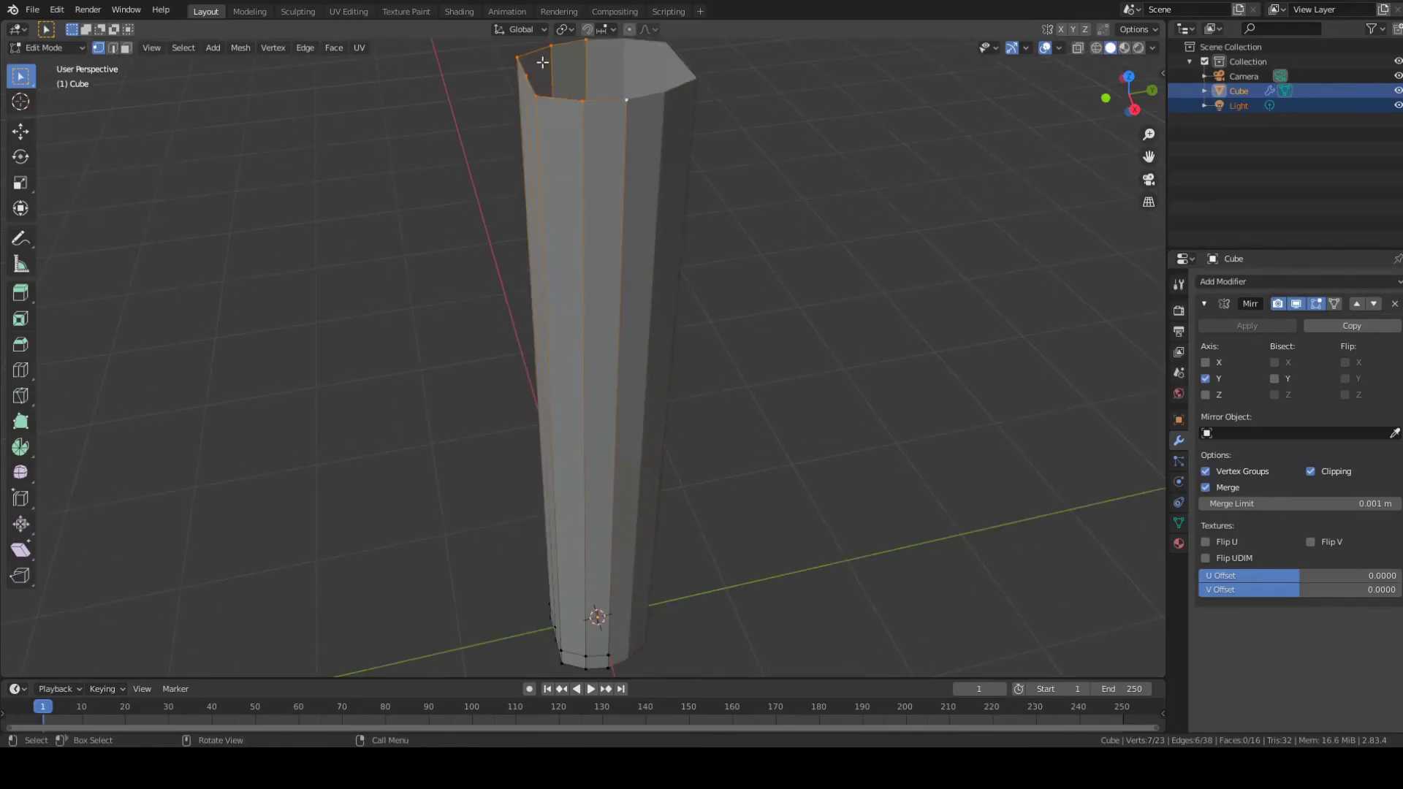
scroll(804, 87, down, 3)
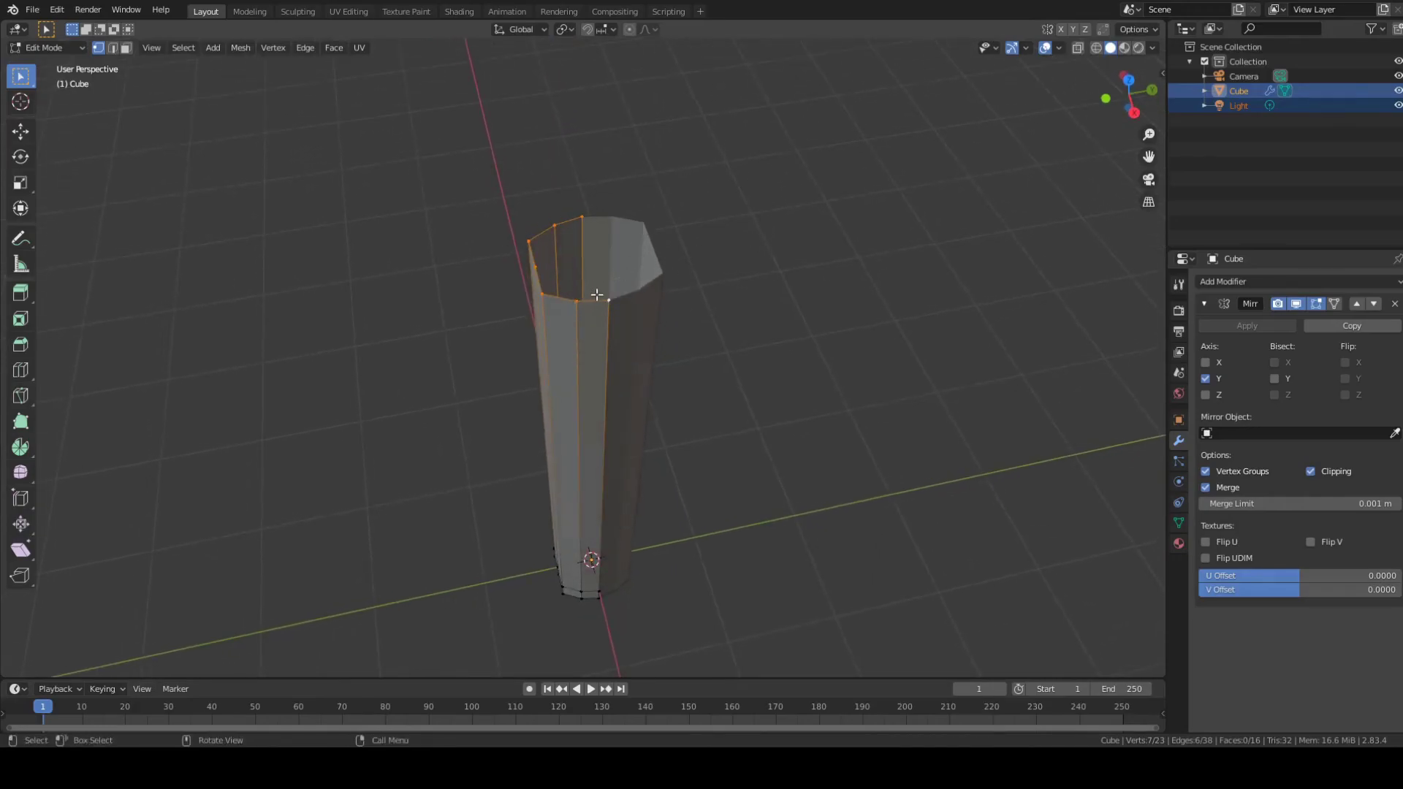
click(768, 276)
Step: Select the three vertices of the middle vertical edge on the column's outer side, from the top rim to the base
middle_drag(766, 286, 811, 251)
click(659, 108)
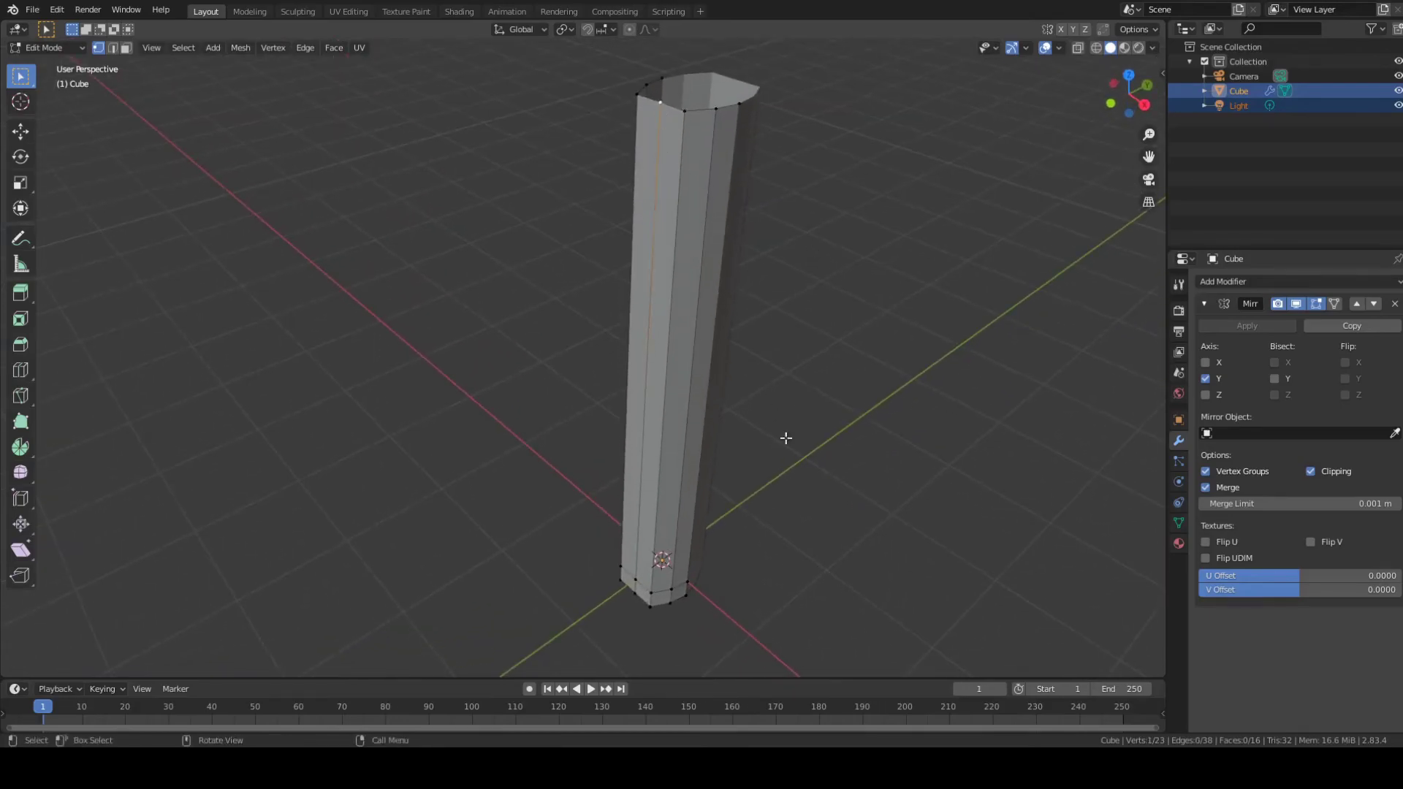
middle_drag(780, 437, 849, 314)
shift+click(727, 483)
shift+click(727, 503)
middle_drag(830, 388, 812, 330)
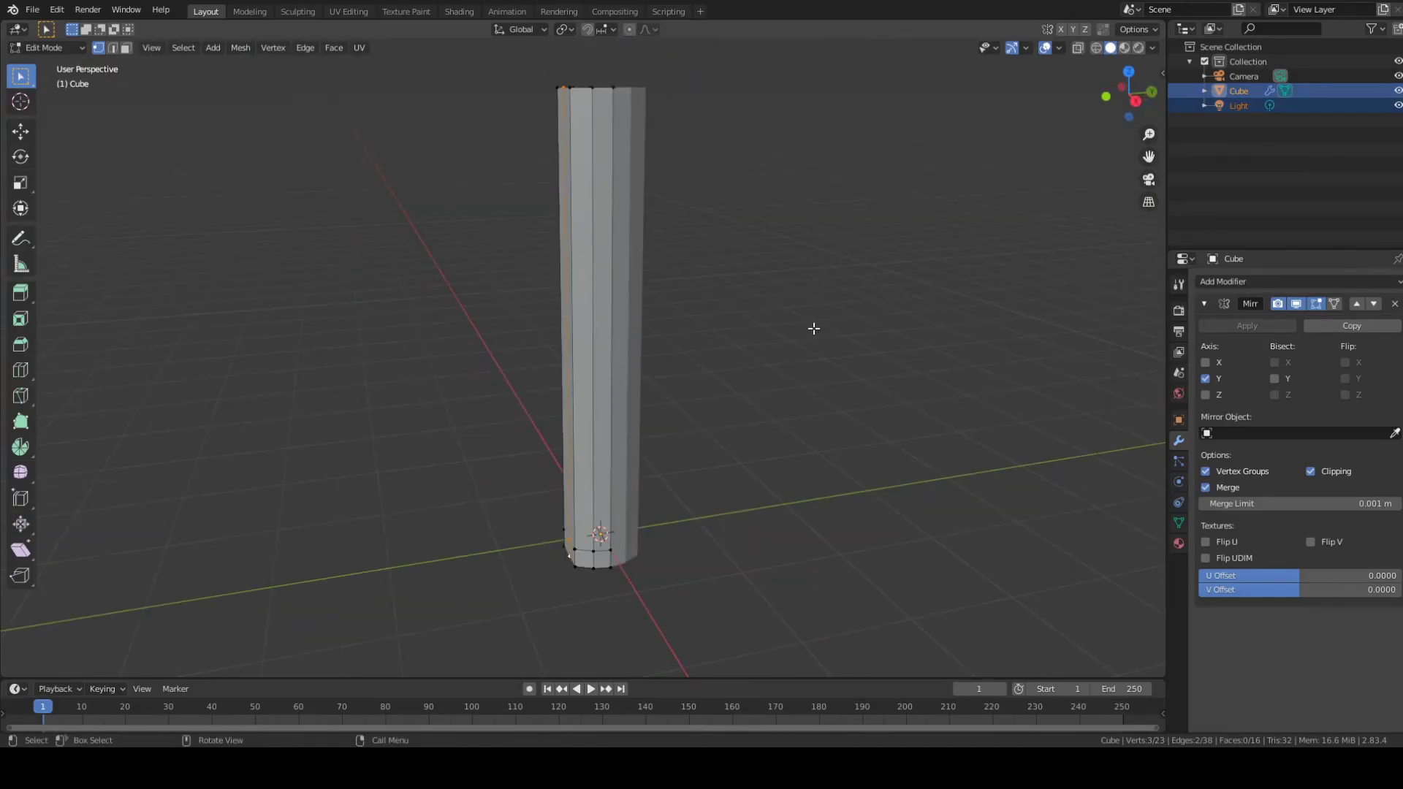
Step: Try to scale the selected outer vertical edge along the global Y axis
key(s)
key(y)
click(724, 374)
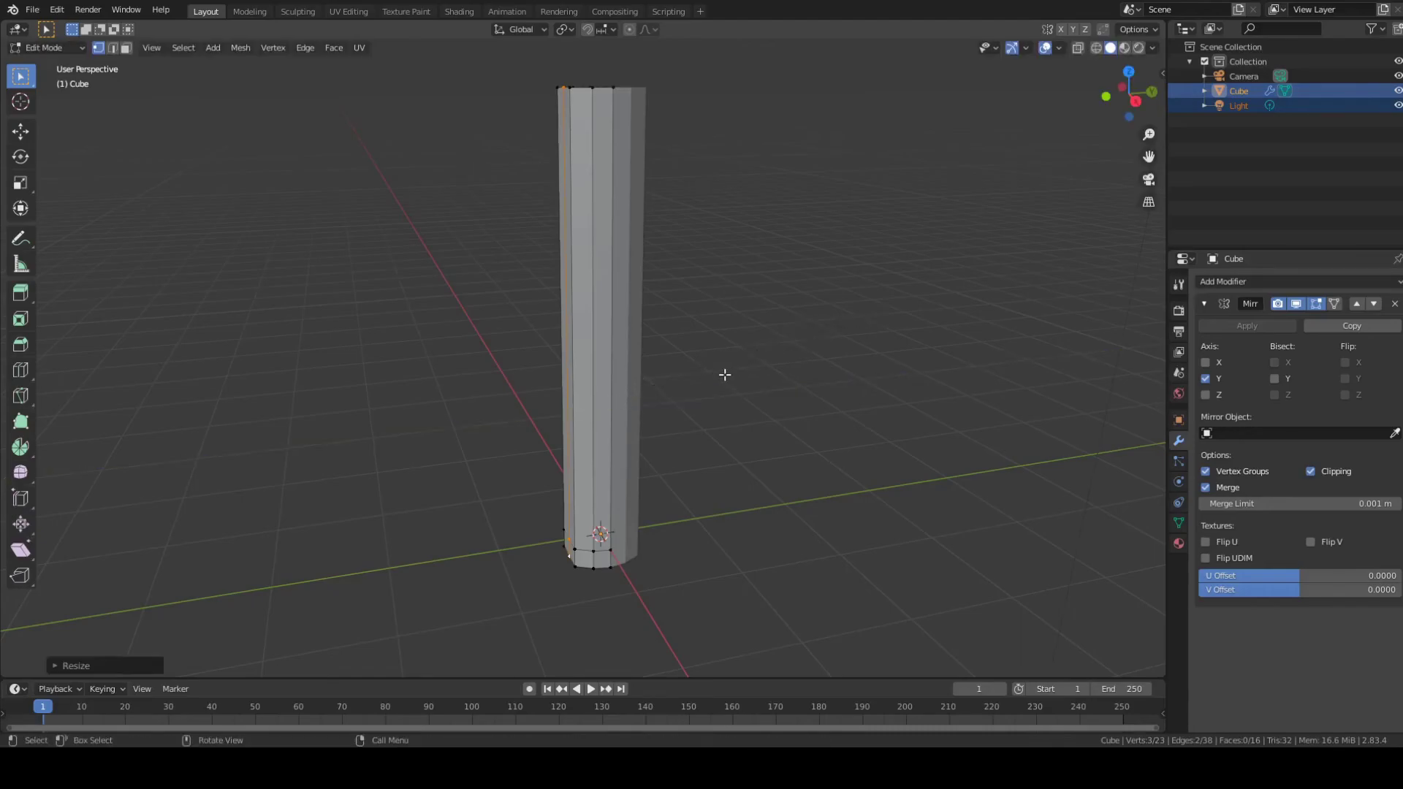
middle_drag(773, 316, 761, 376)
key(s)
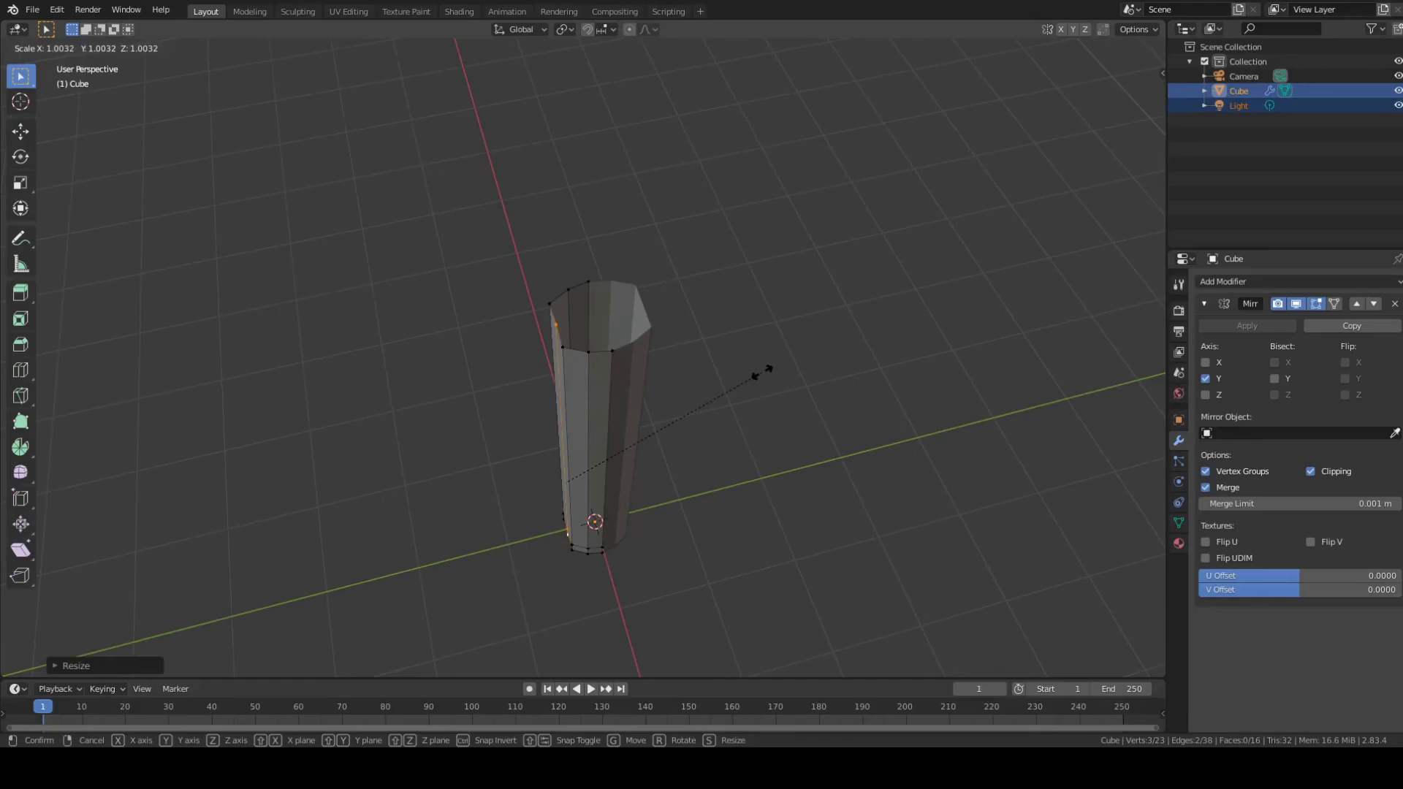
key(y)
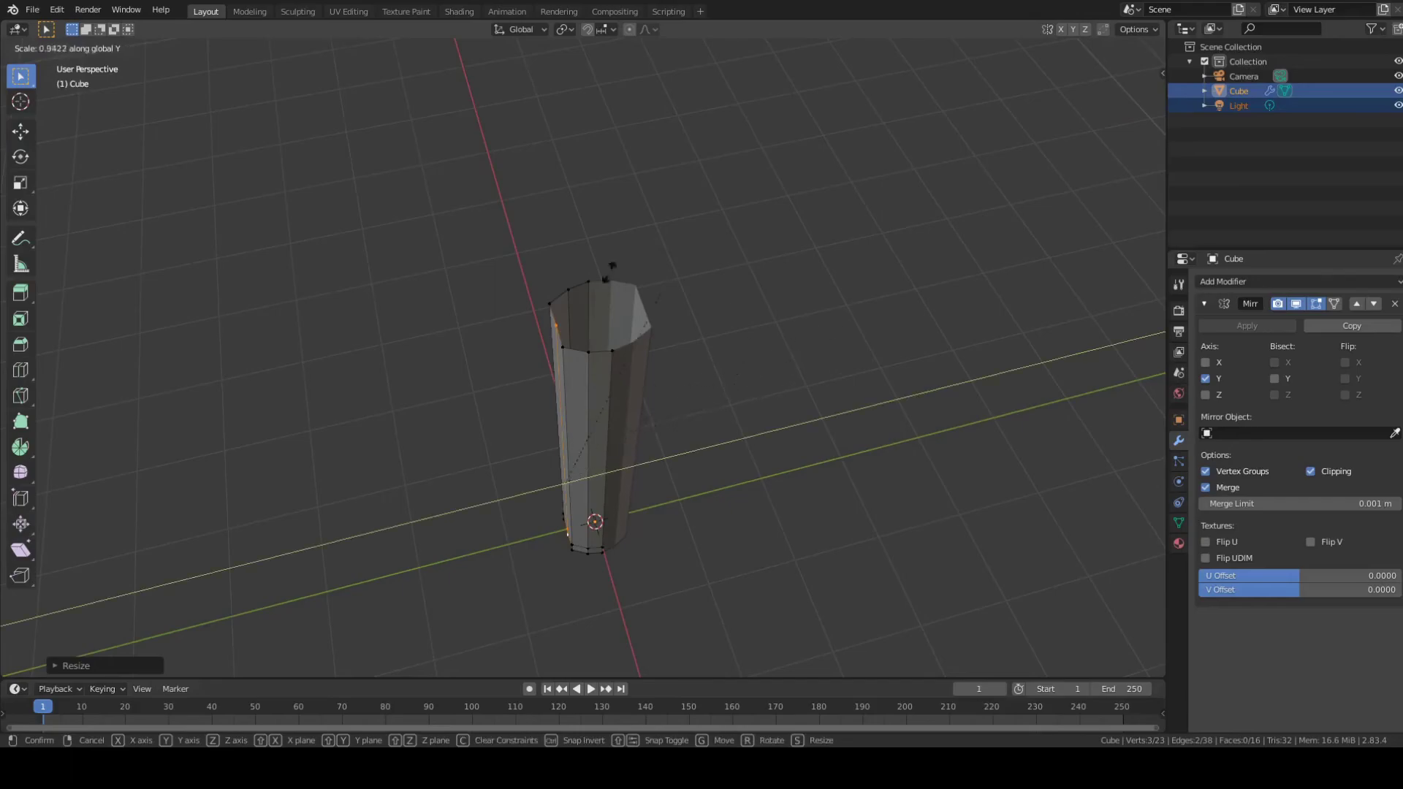
click(507, 271)
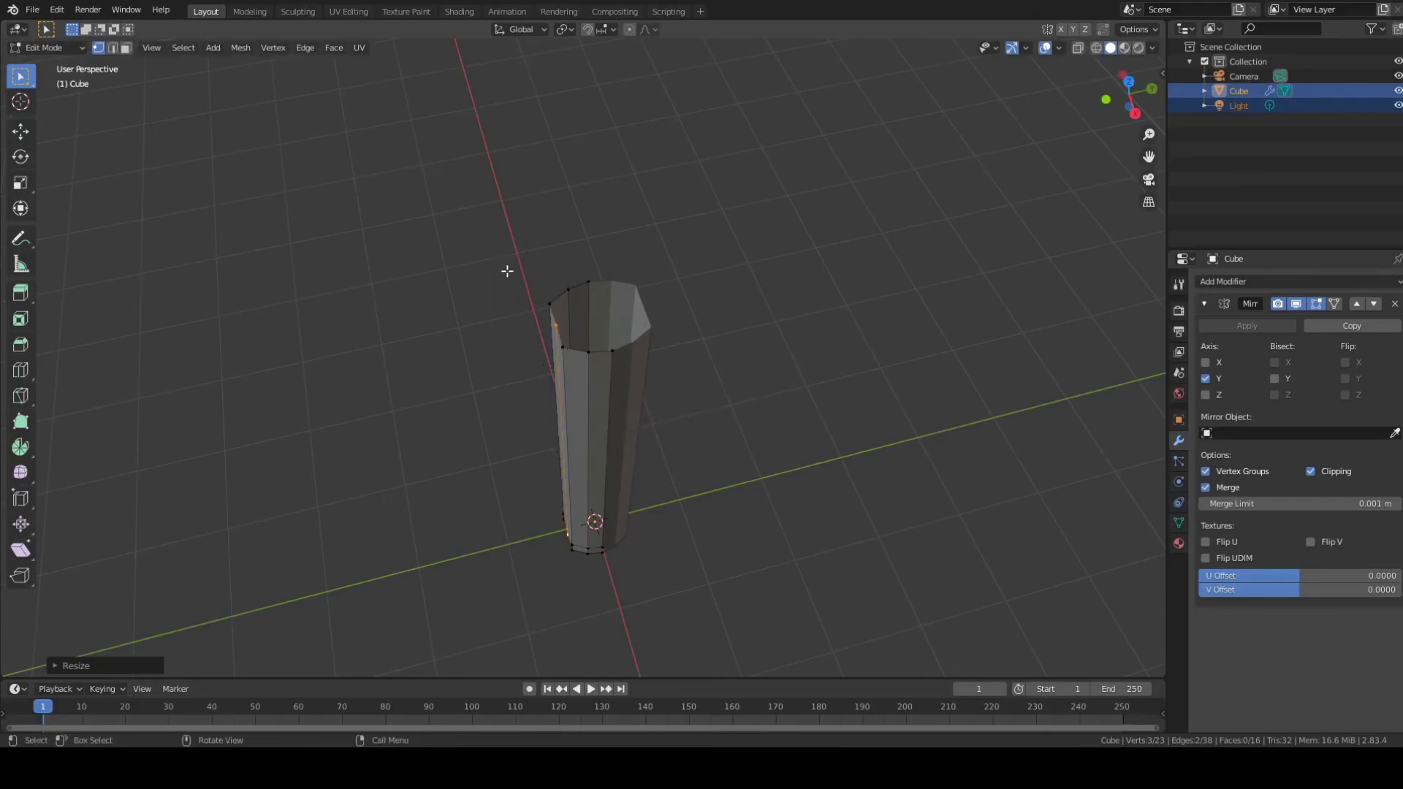
Step: Move the selected outer vertical edge about 0.073 m outward in the negative global Y direction
key(g)
key(y)
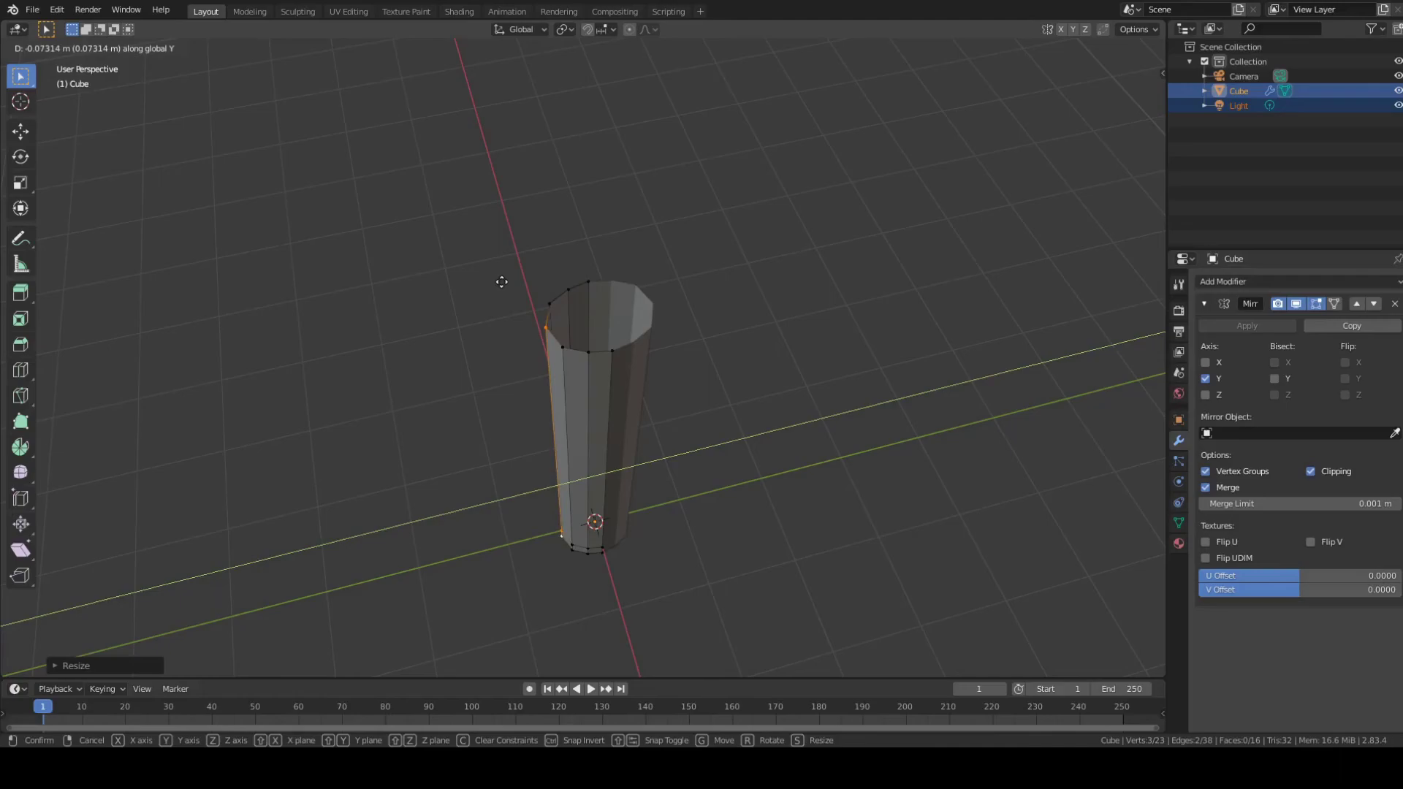
click(502, 282)
middle_drag(792, 375, 805, 329)
Step: Clear the selection and select the edge loop of the column's open top rim
key(a)
middle_drag(827, 228, 806, 201)
key(alt+a)
alt+click(612, 233)
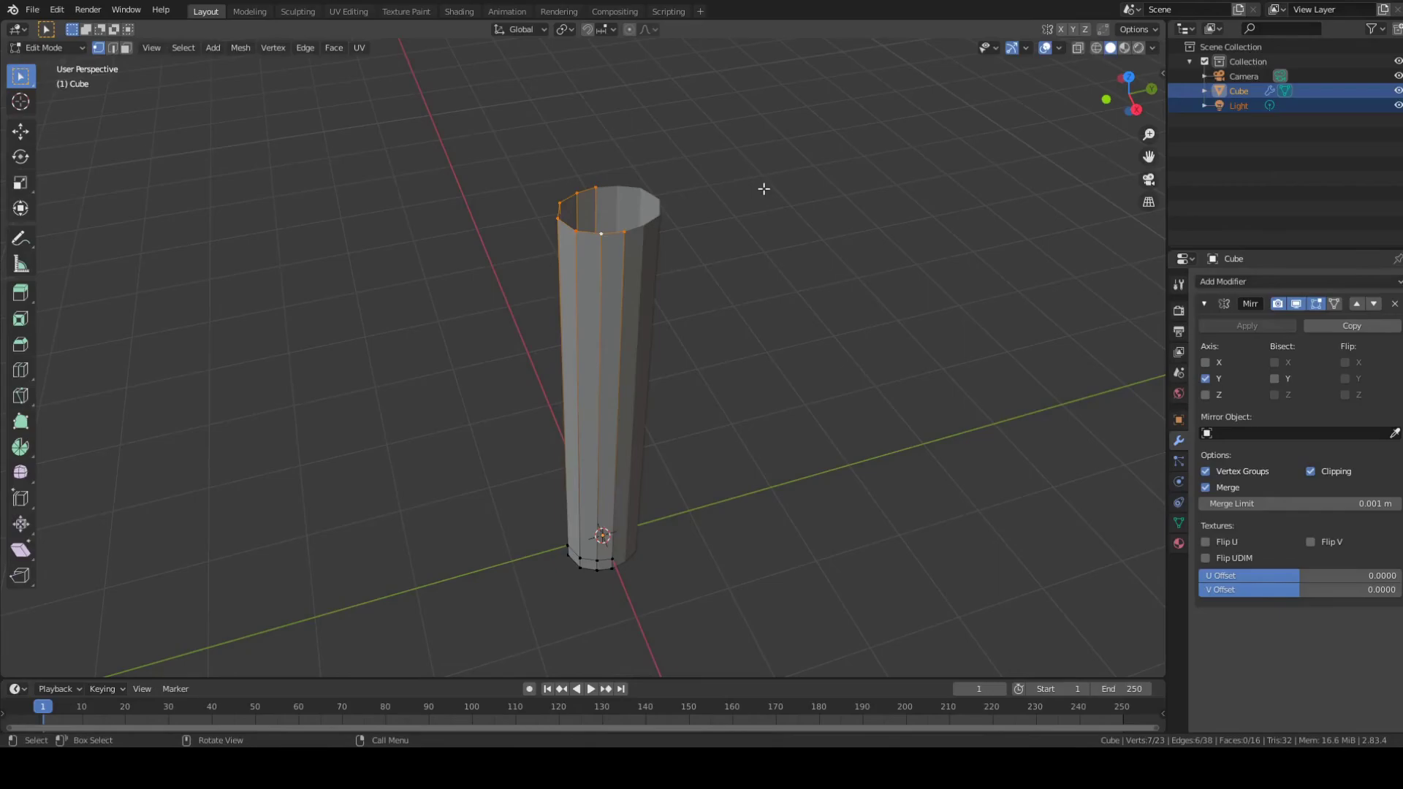
key(e)
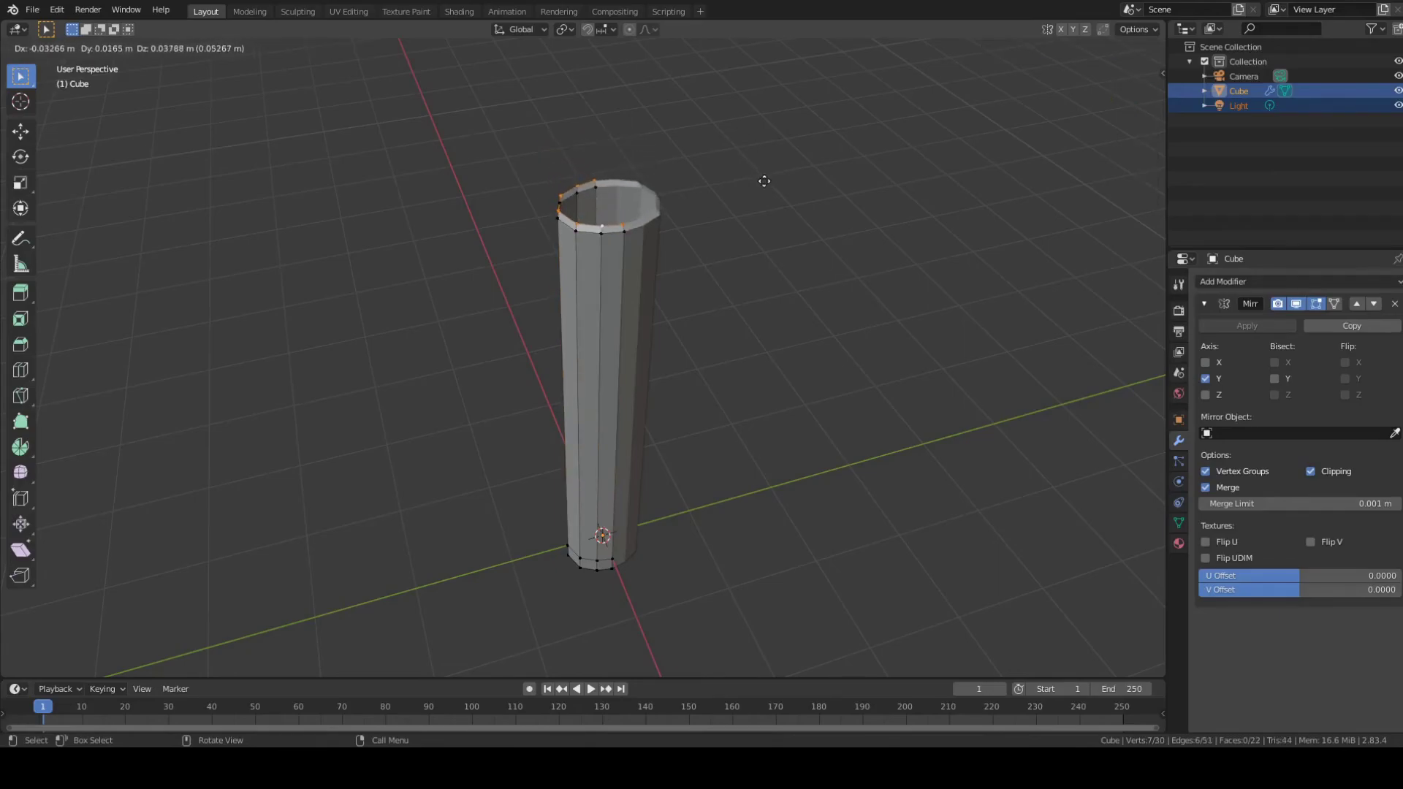
key(z)
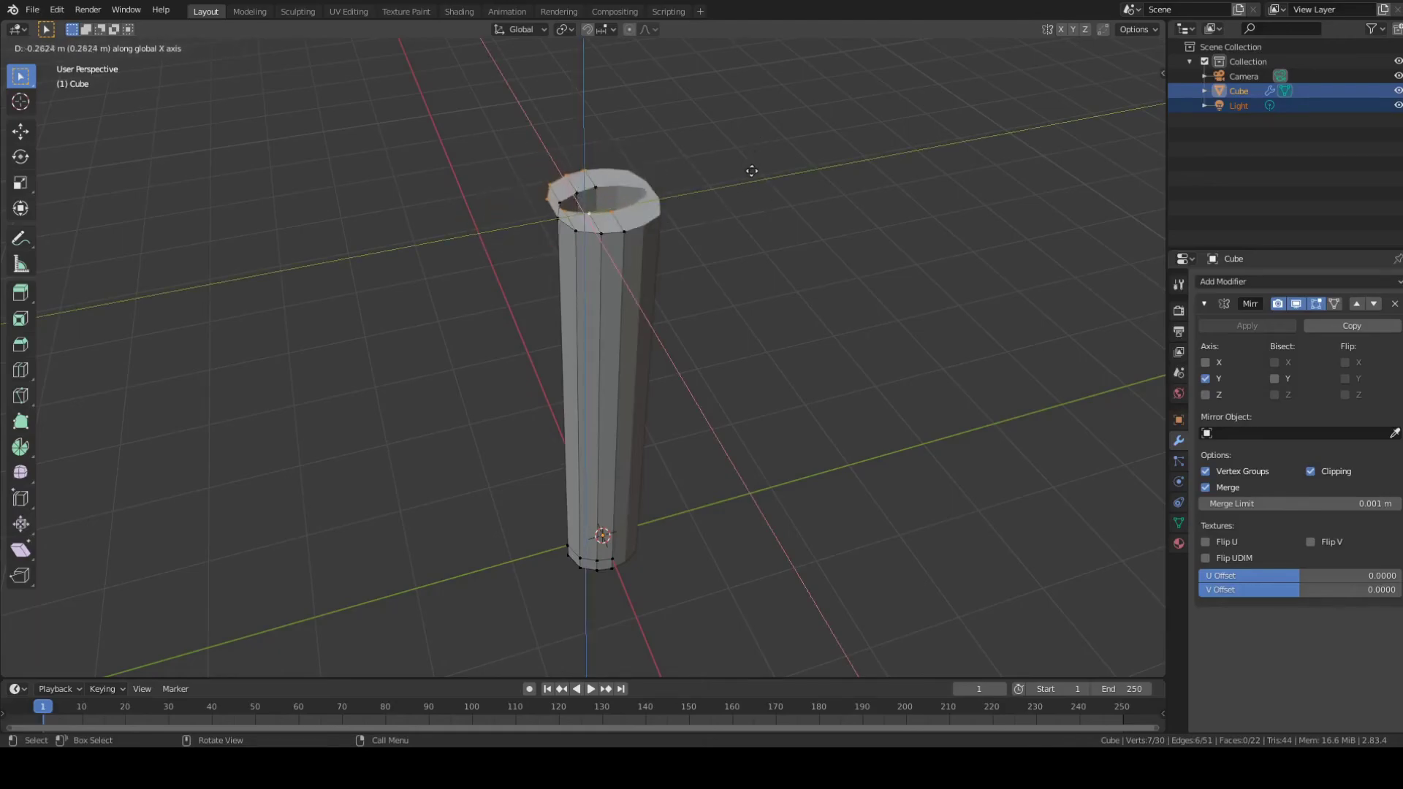
right_click(802, 122)
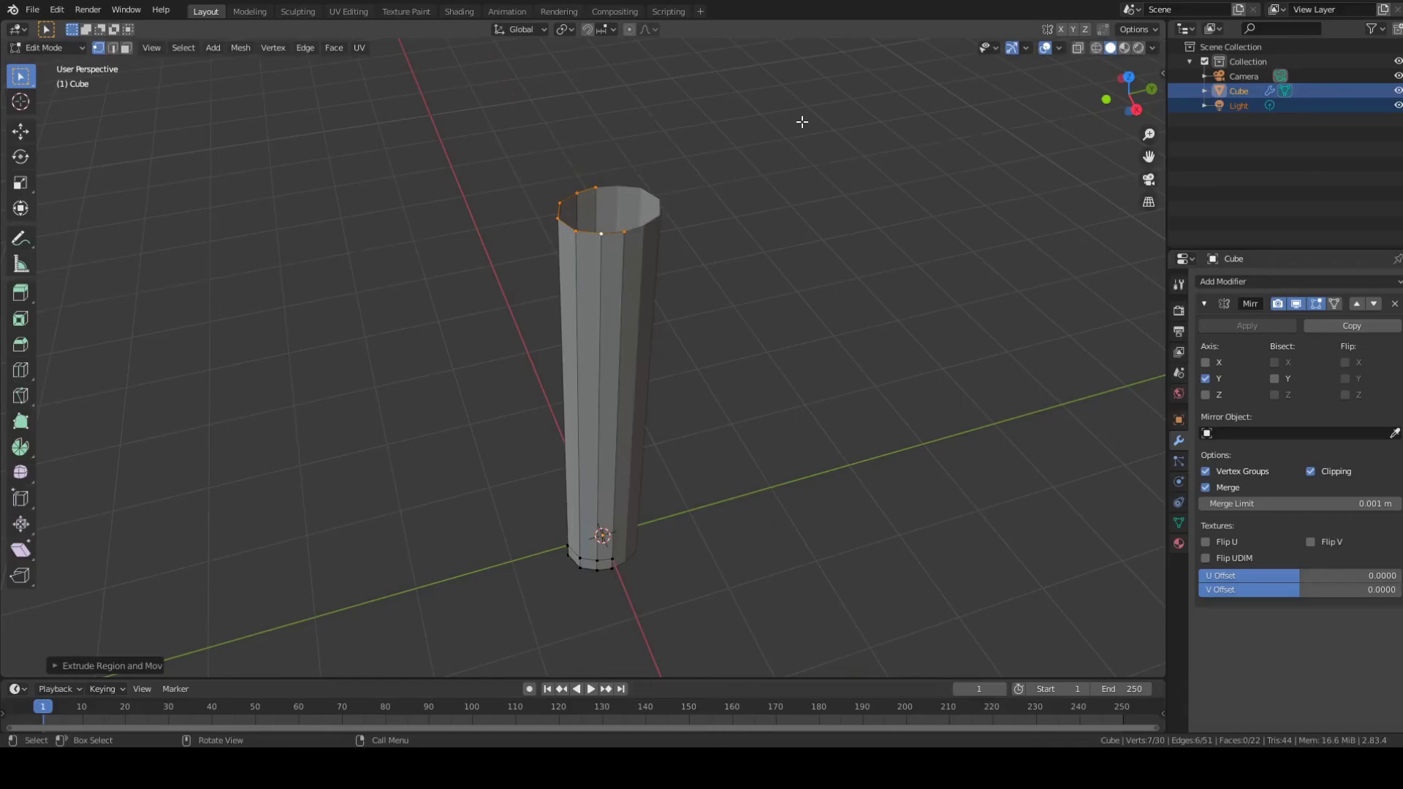
middle_drag(800, 162, 767, 188)
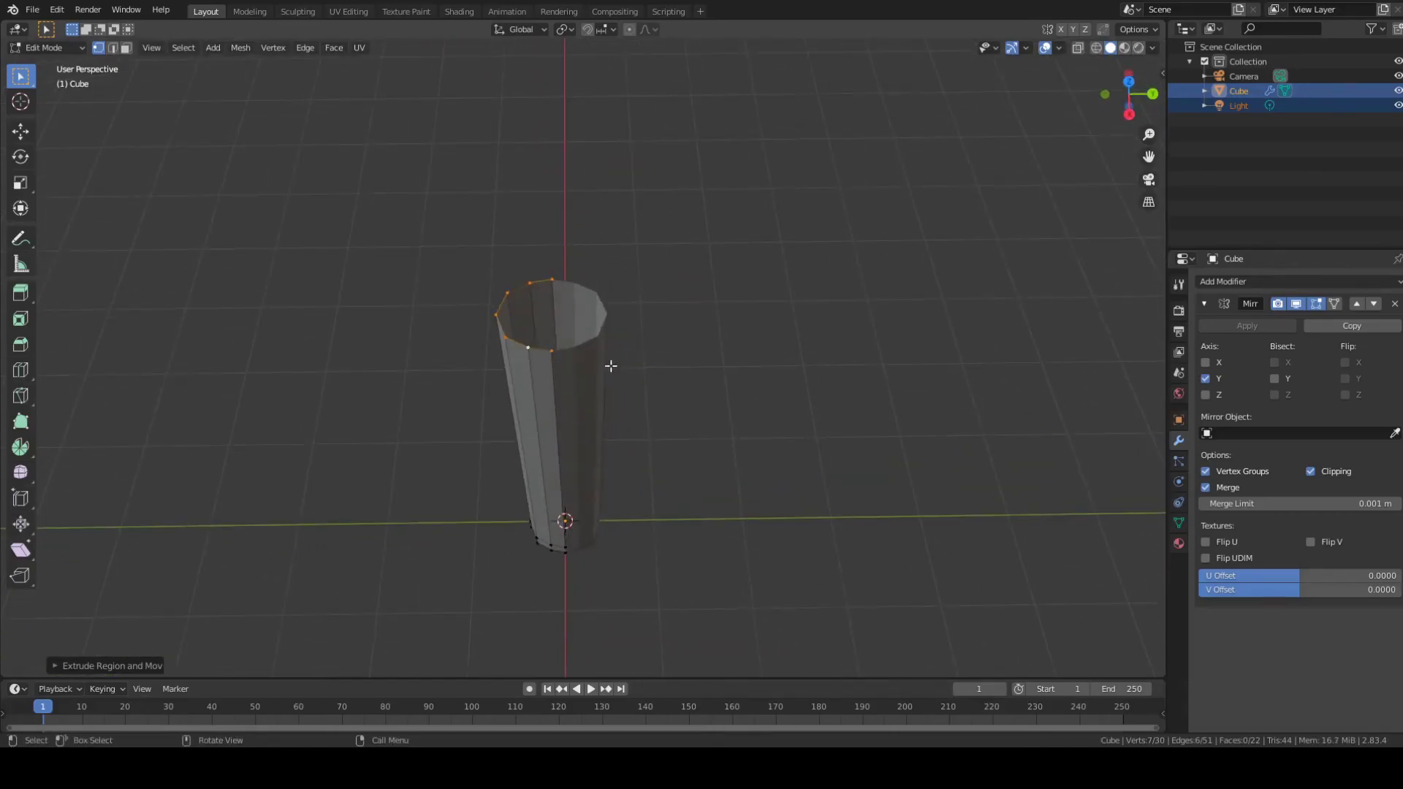
scroll(605, 366, up, 1)
middle_drag(609, 365, 619, 355)
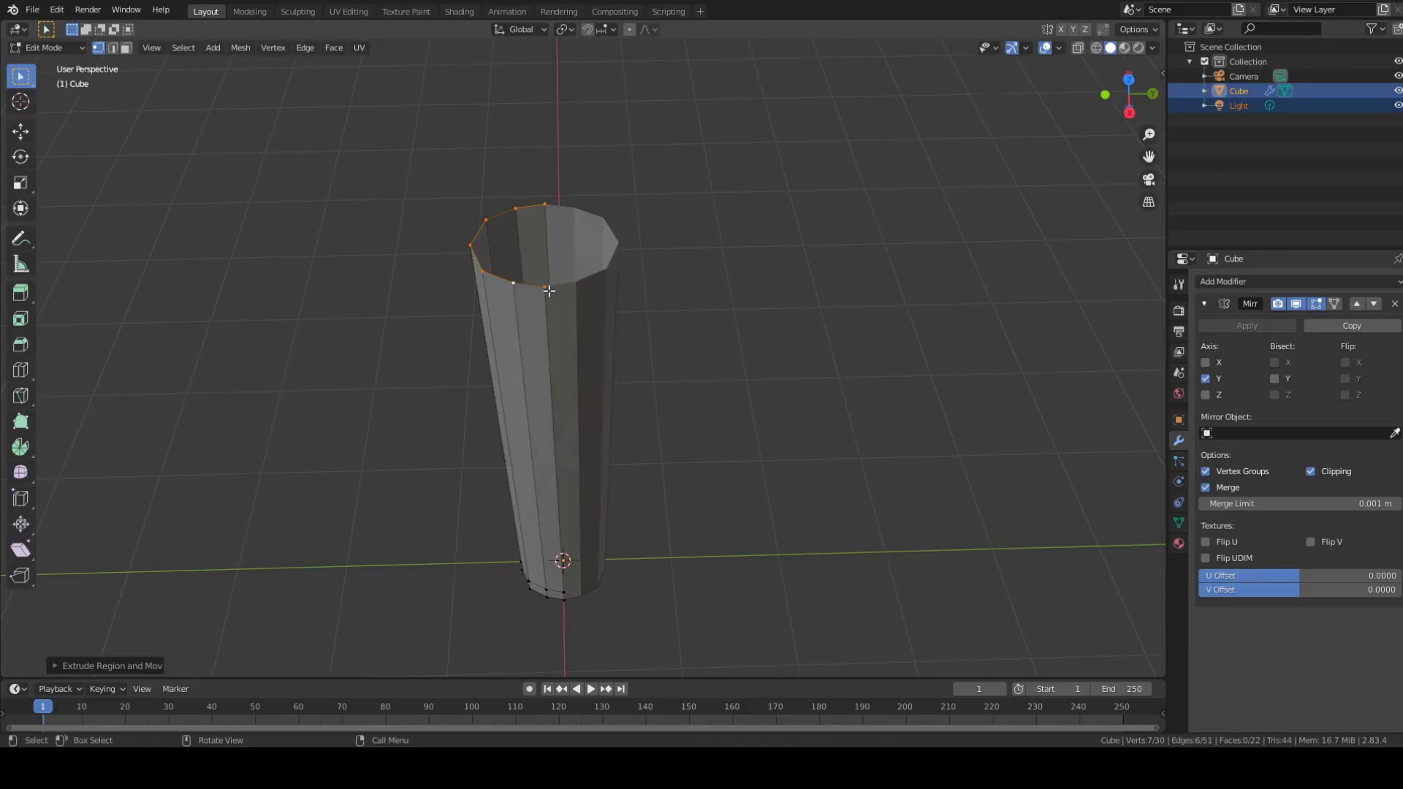
key(e)
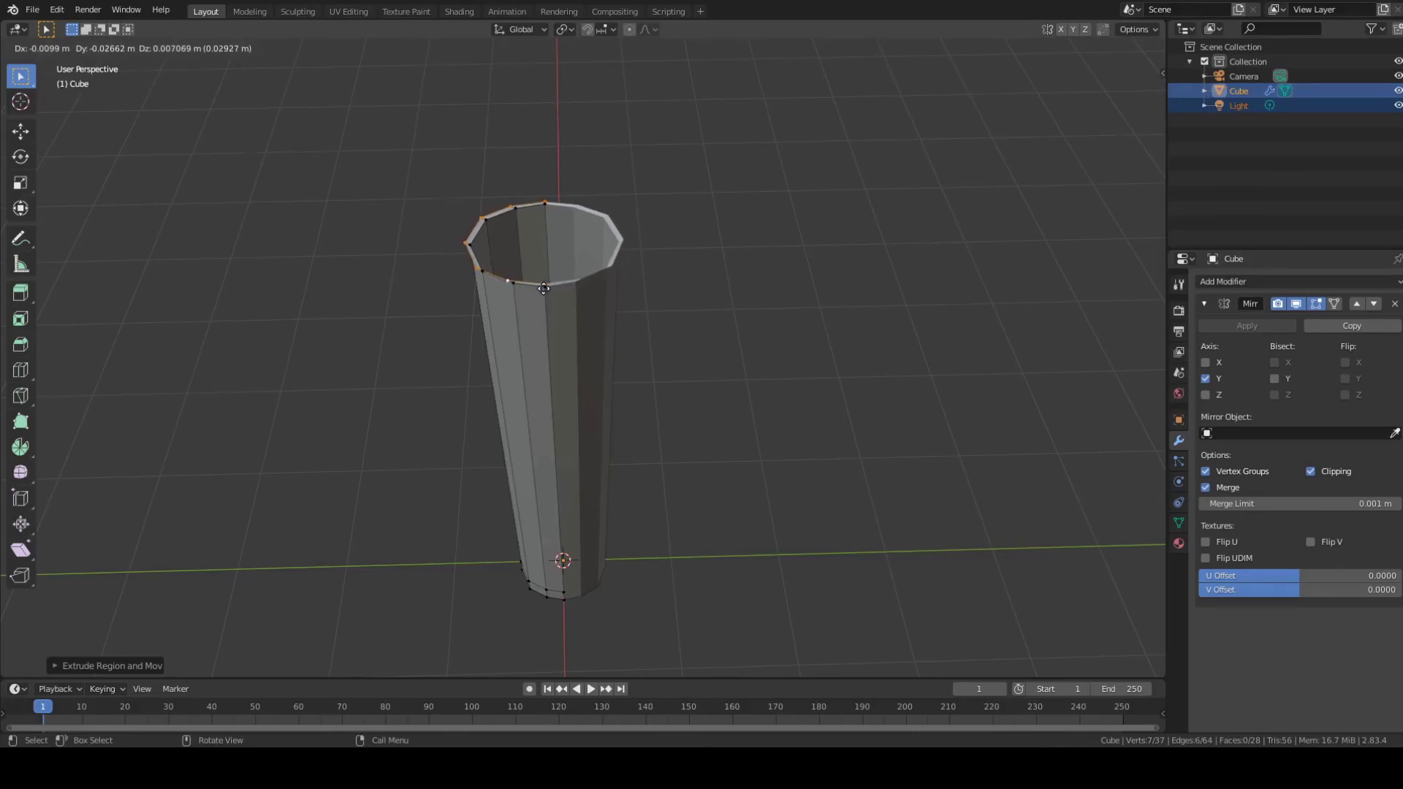
click(544, 289)
middle_drag(564, 296, 661, 338)
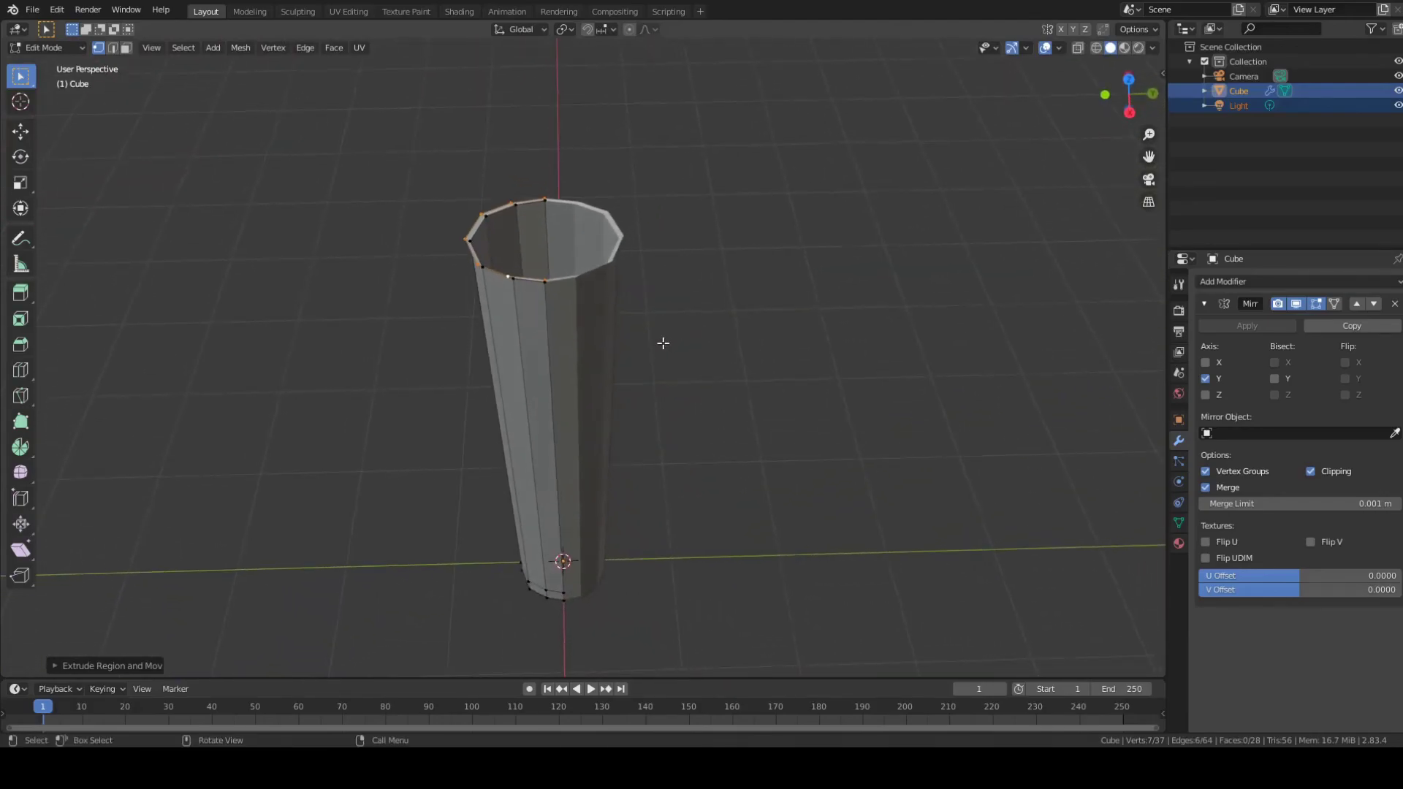
key(ctrl+z)
key(e)
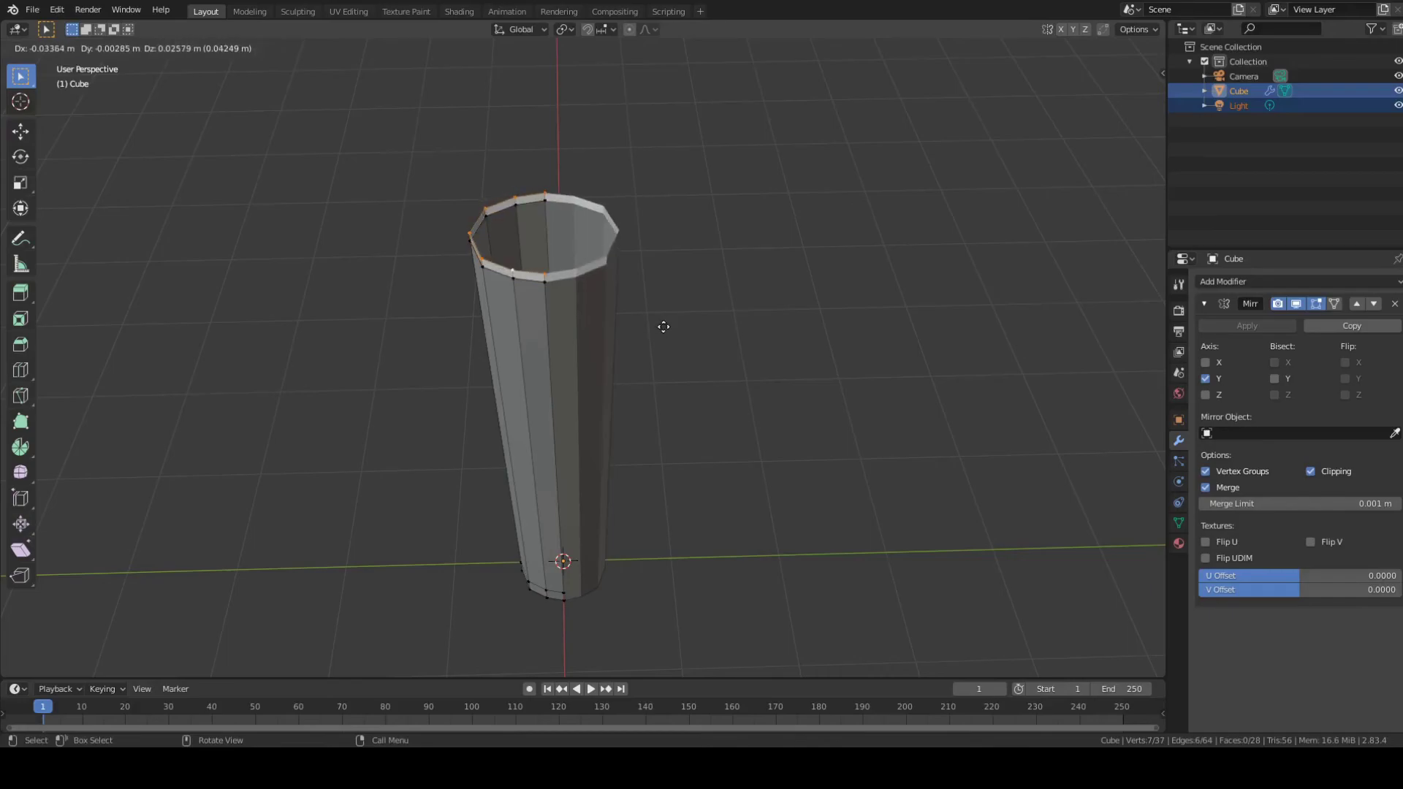
right_click(666, 331)
key(ctrl+z)
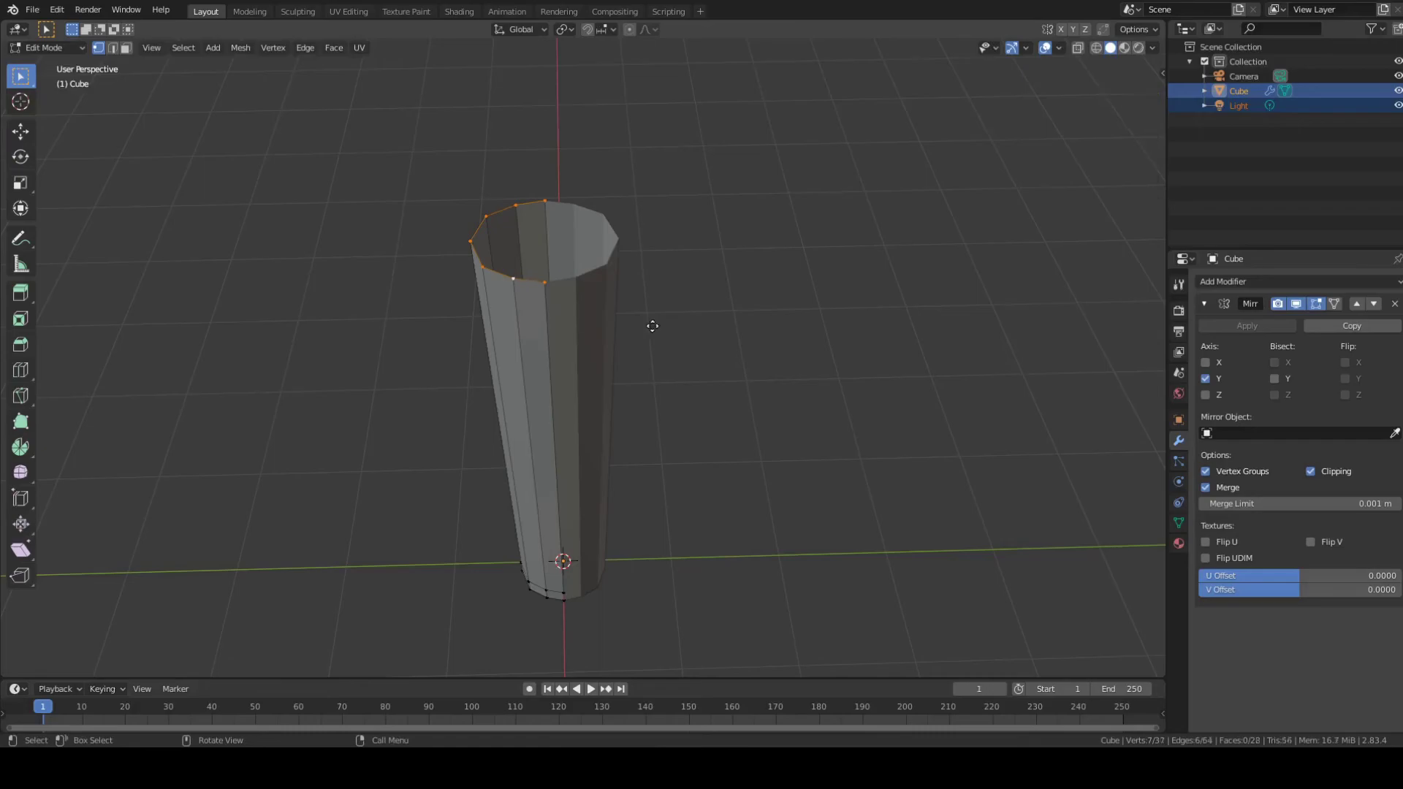
Step: Extrude the column's open top rim 1 m upward along the global Z axis
text(e1)
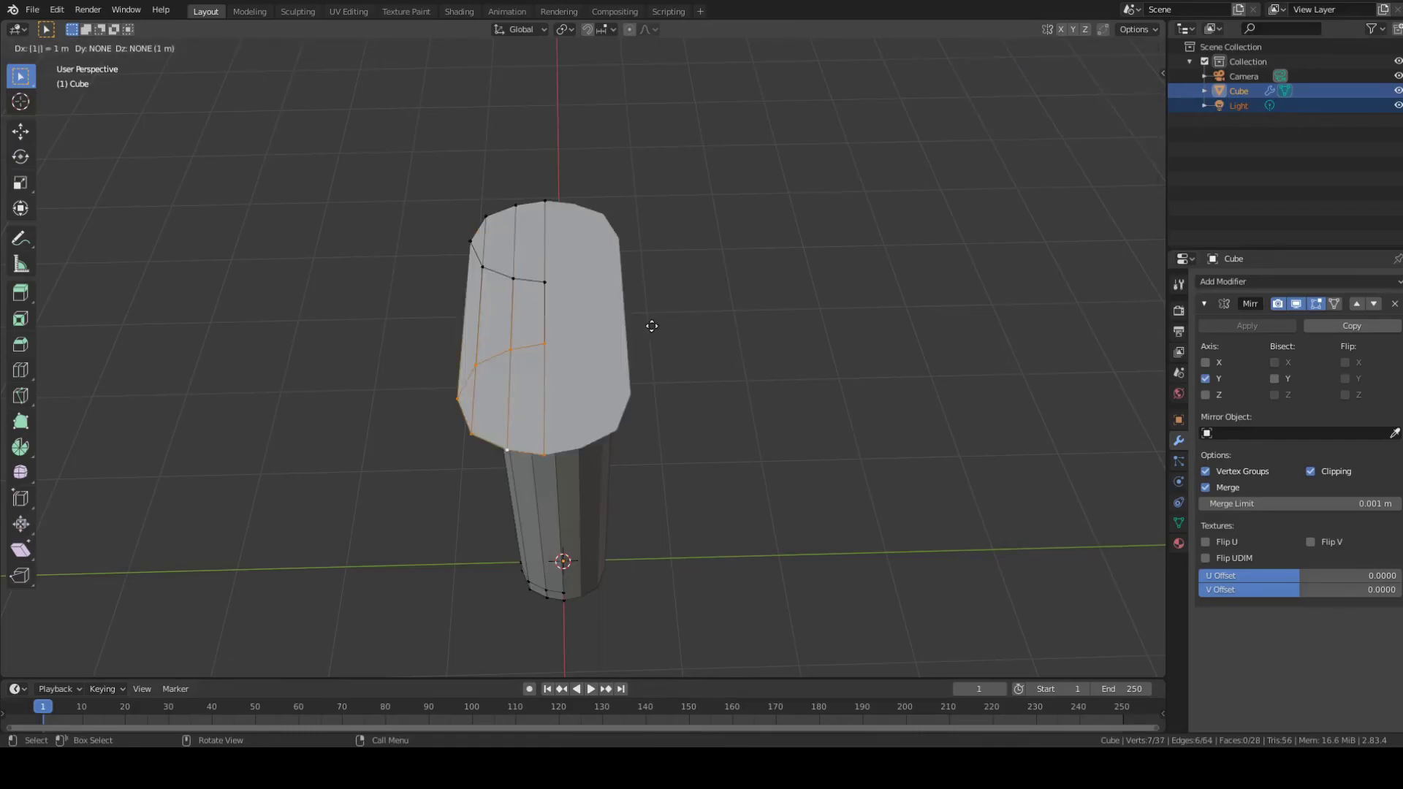
text(z)
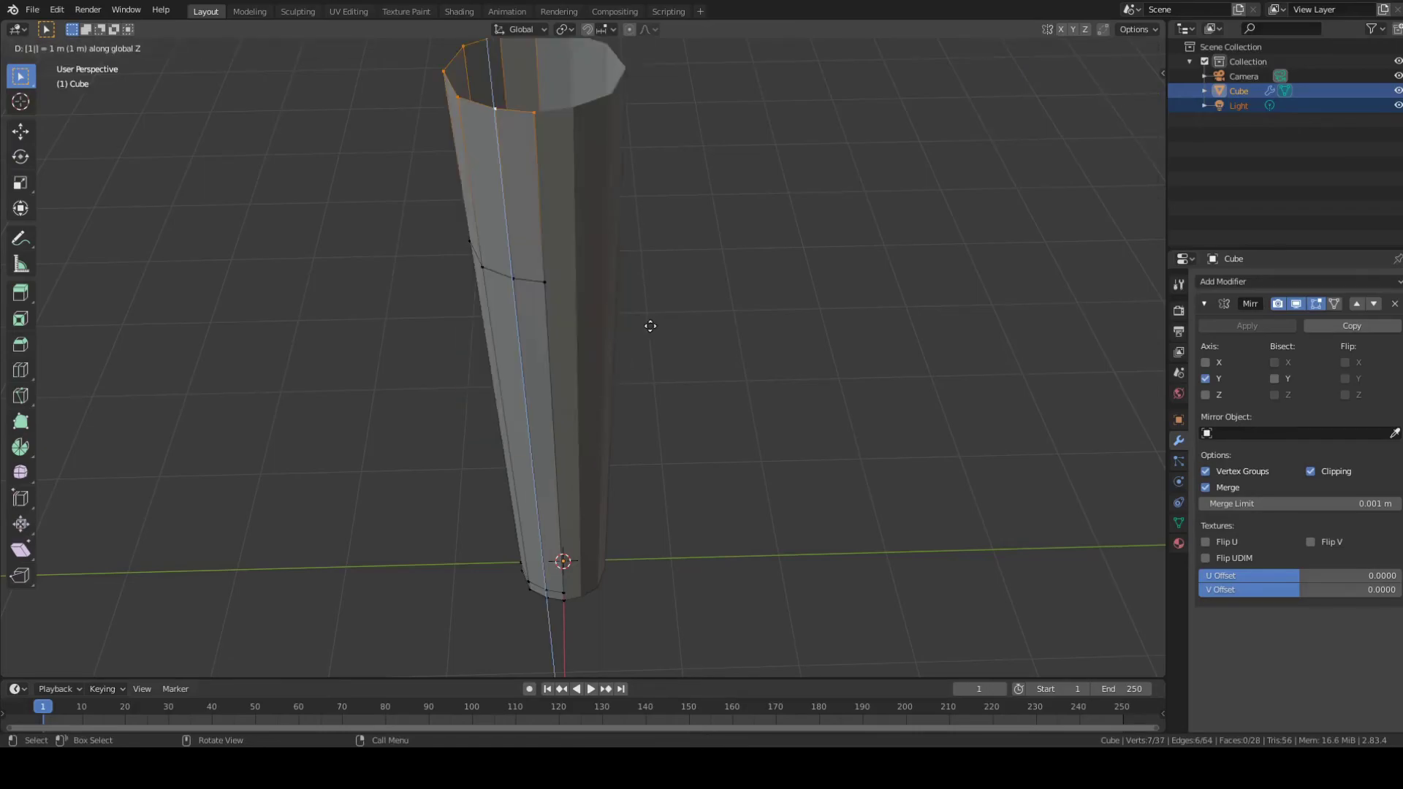
key(Return)
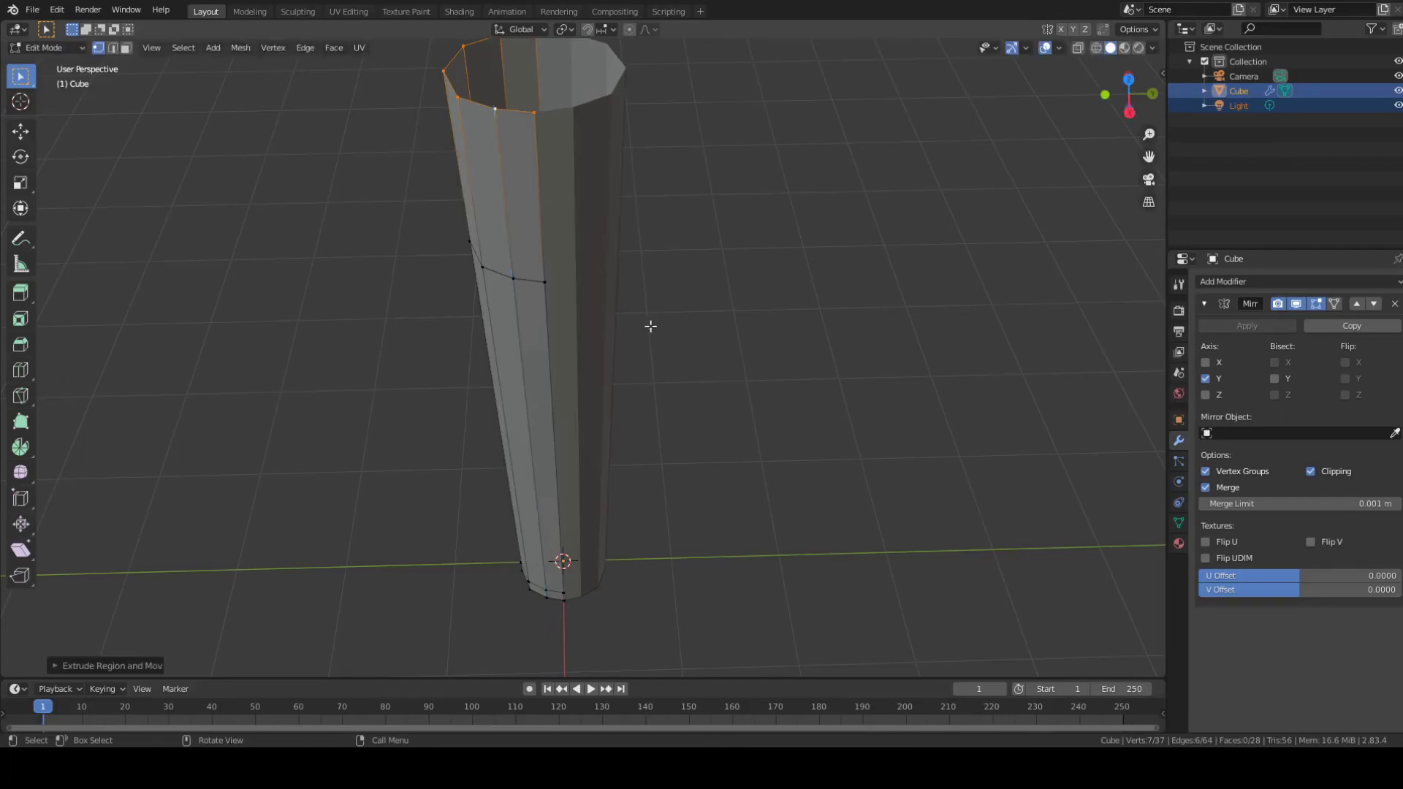
middle_drag(649, 323, 735, 281)
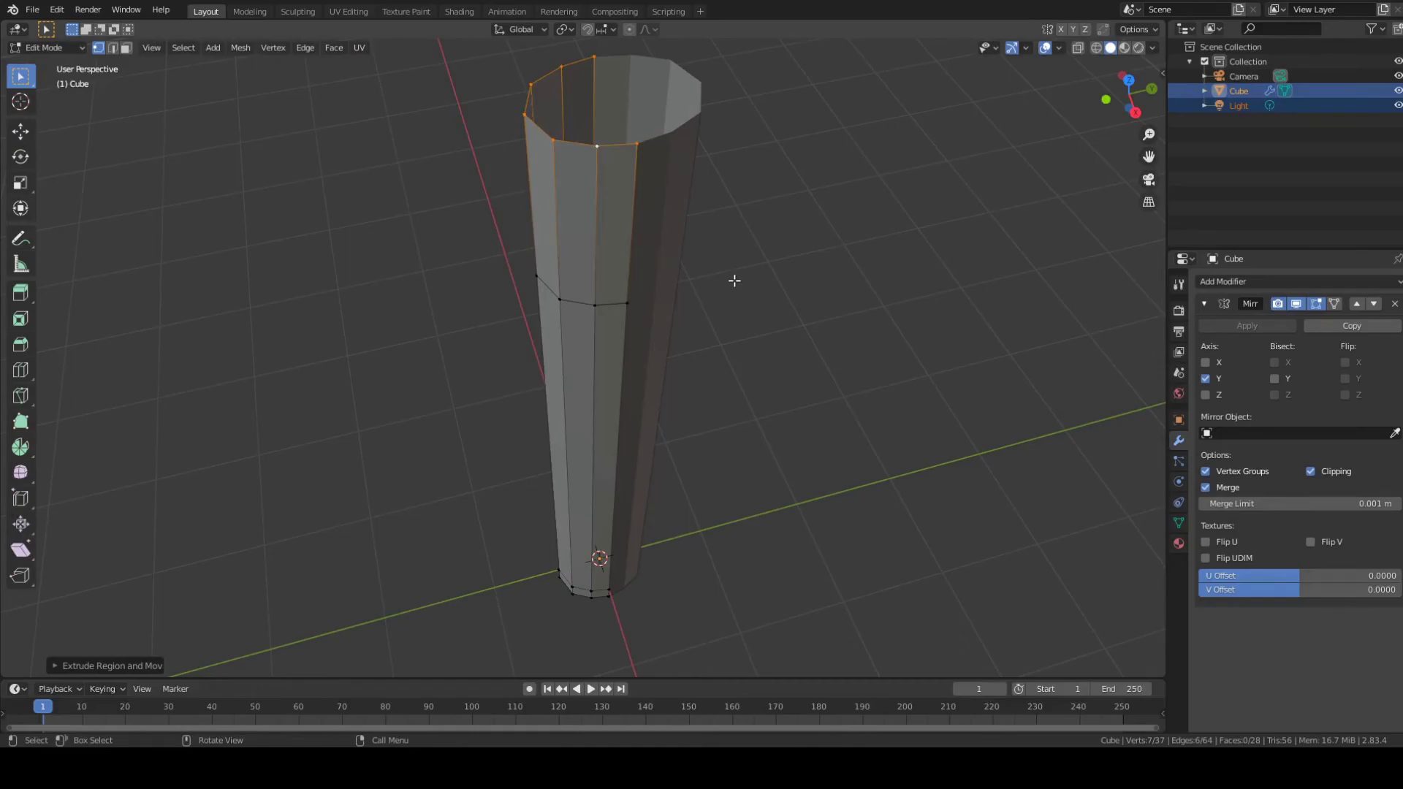
Step: Move the extruded rim loop down along the global Z axis until it sits just above the previous rim
key(g)
key(z)
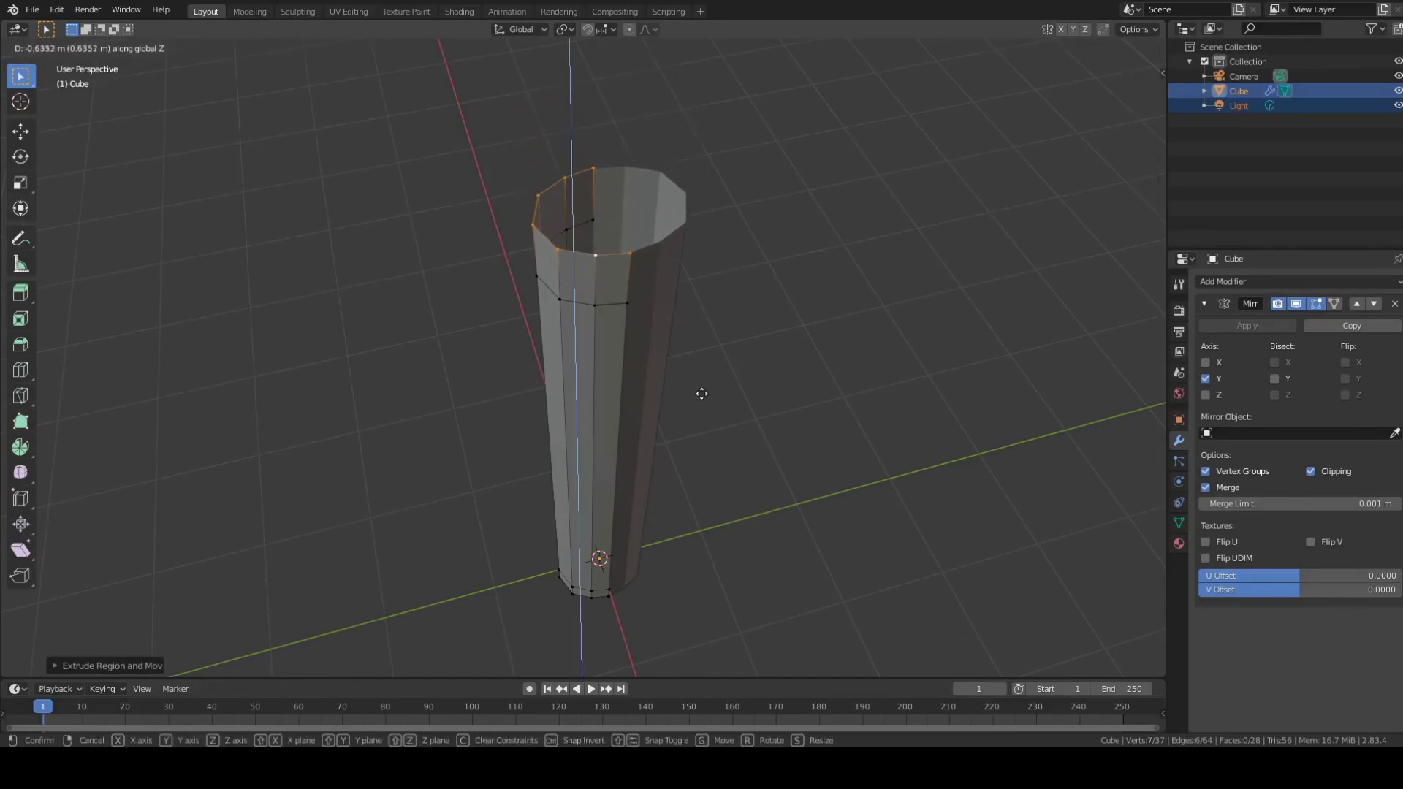
click(697, 438)
middle_drag(726, 395, 776, 327)
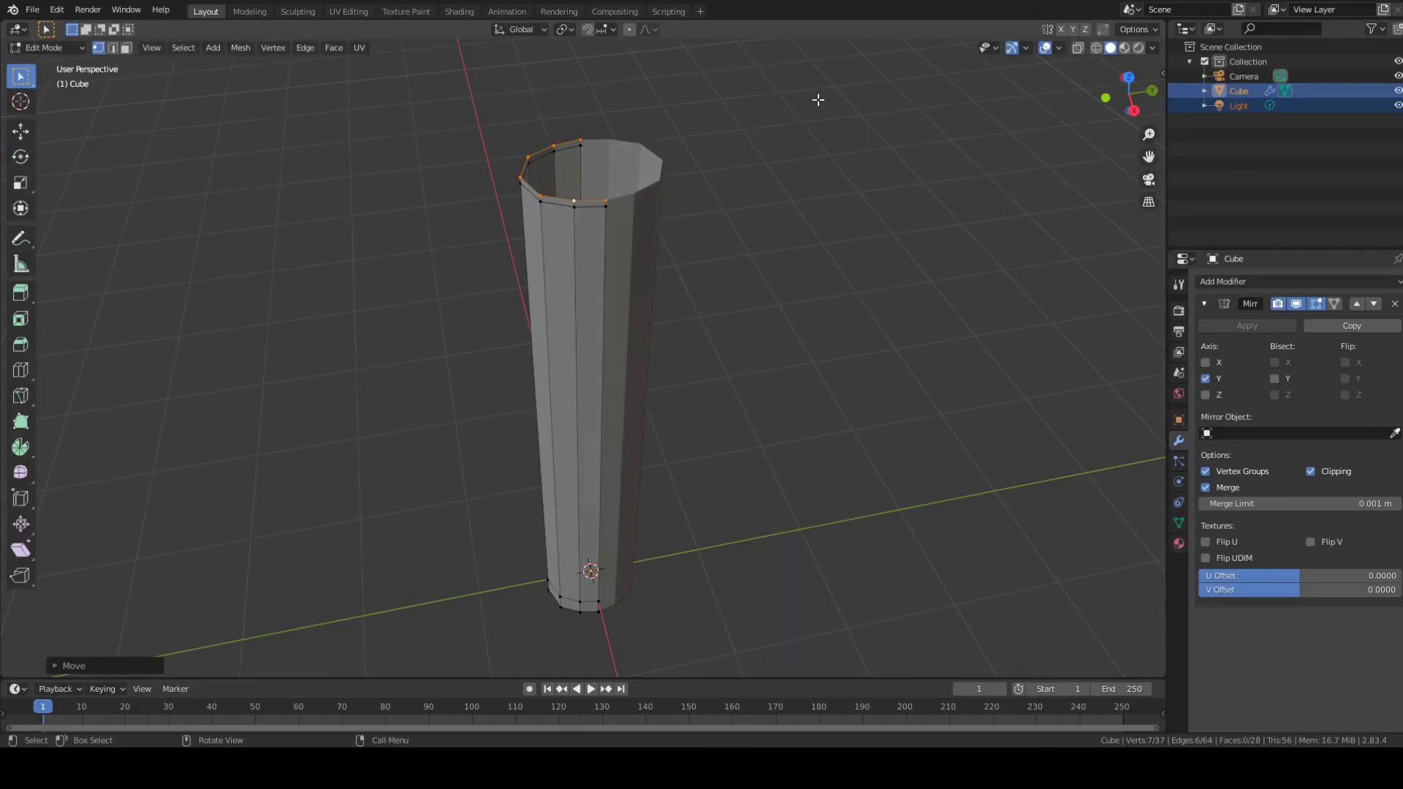
Step: Scale the column's top rim loop up uniformly by a factor of about 1.08
key(s)
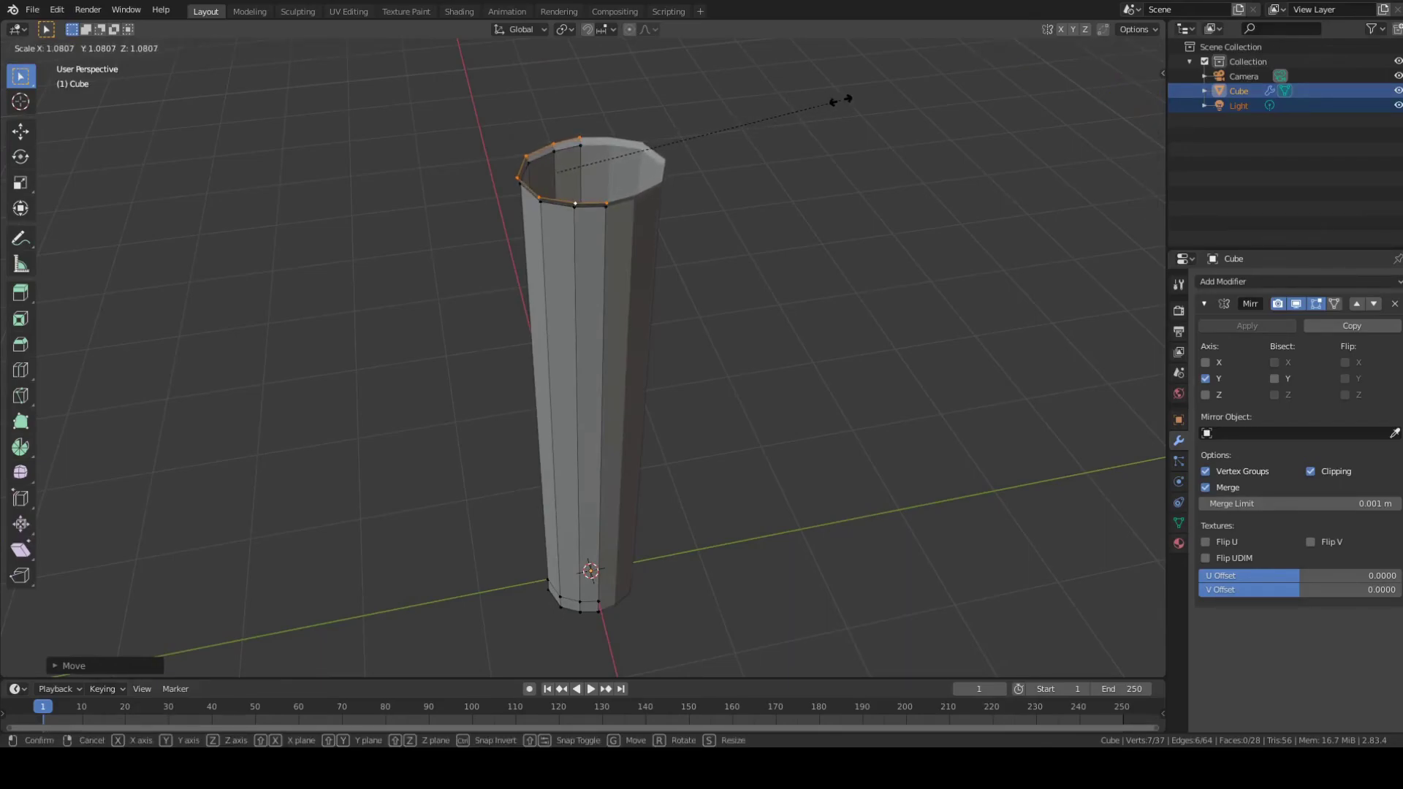
click(841, 100)
middle_drag(836, 161, 774, 218)
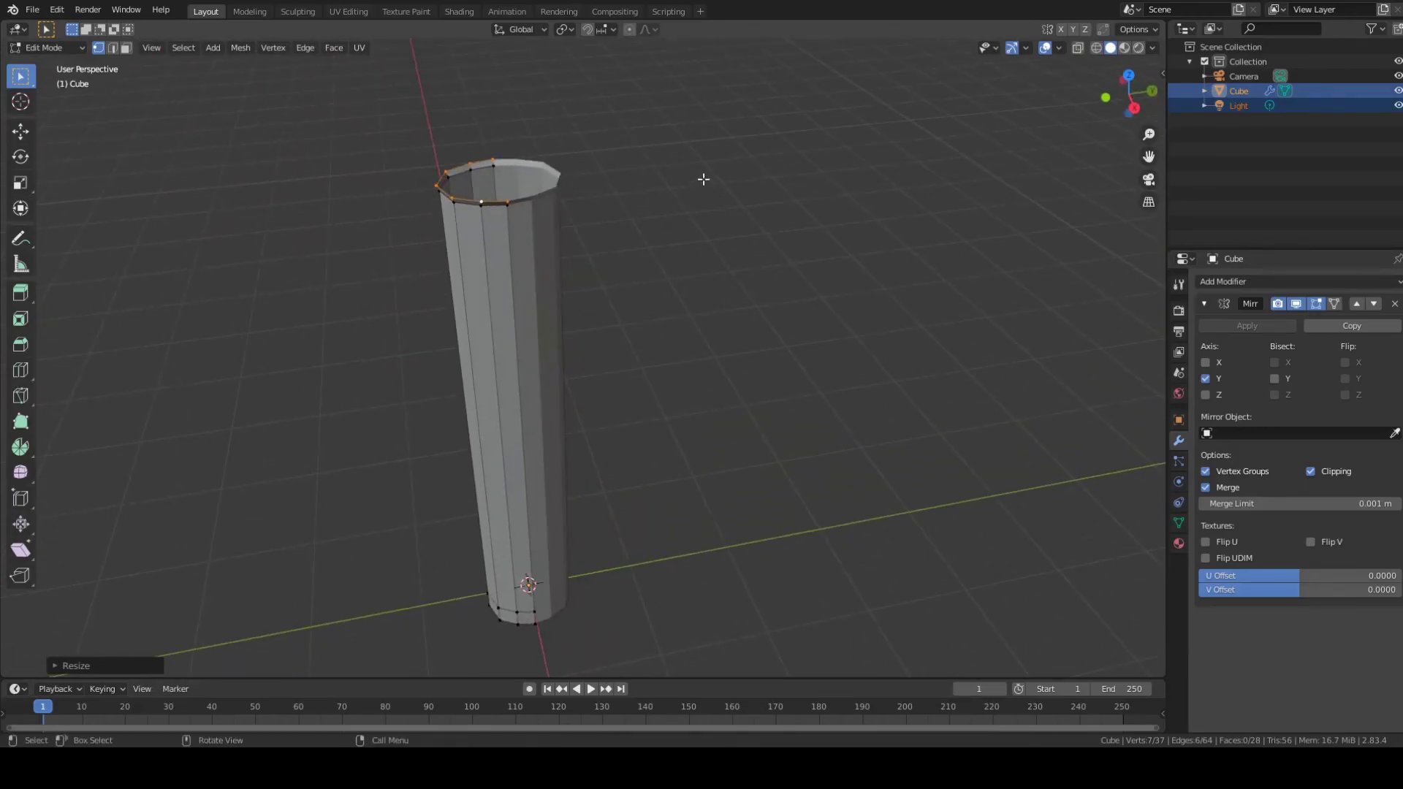
key(e)
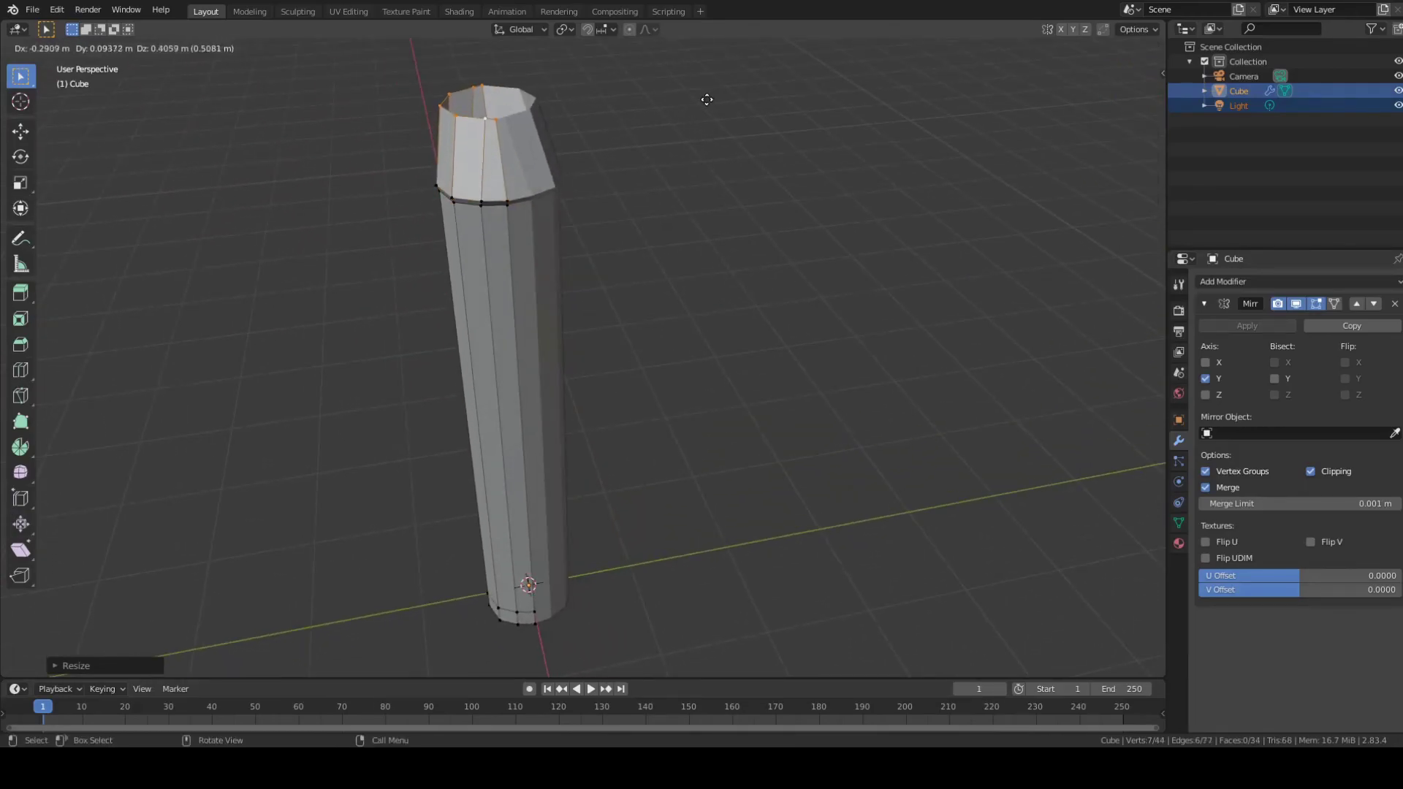
click(707, 99)
key(ctrl+z)
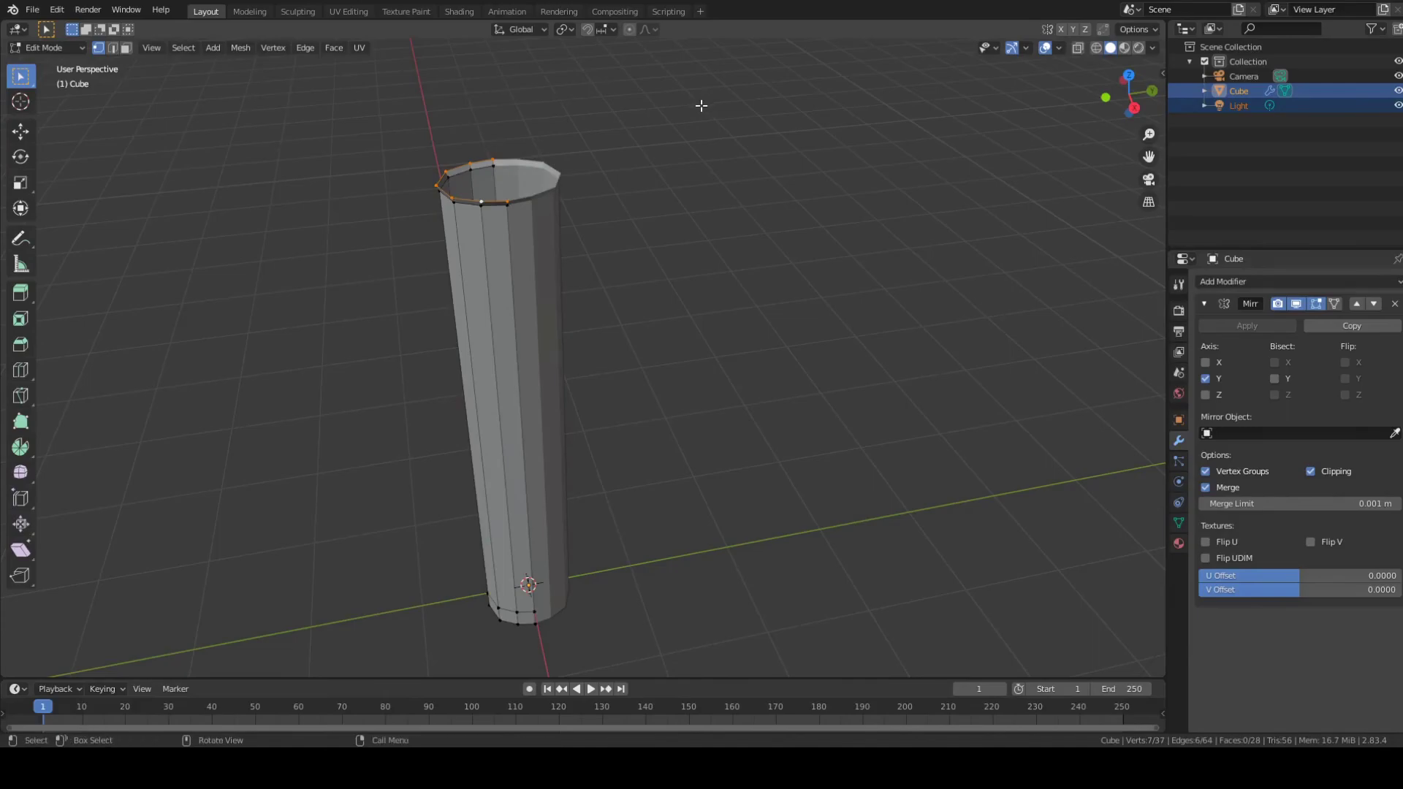
Step: Extrude the widened rim loop upward along the global Z axis into a collar section, and clear the selection
key(e)
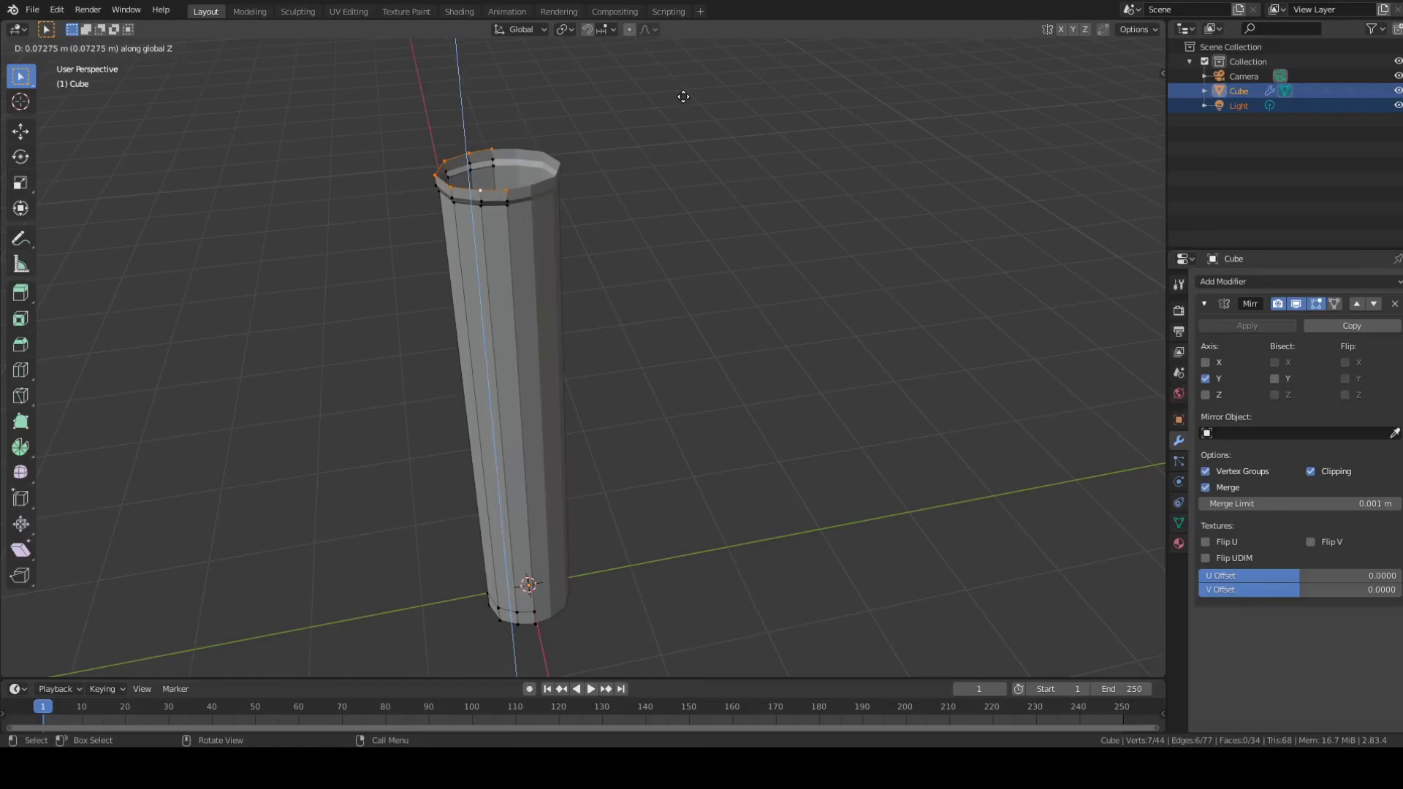
click(705, 634)
scroll(748, 558, down, 2)
middle_drag(738, 404, 513, 320)
click(824, 458)
scroll(511, 207, up, 2)
middle_drag(660, 141, 577, 106)
scroll(576, 104, down, 2)
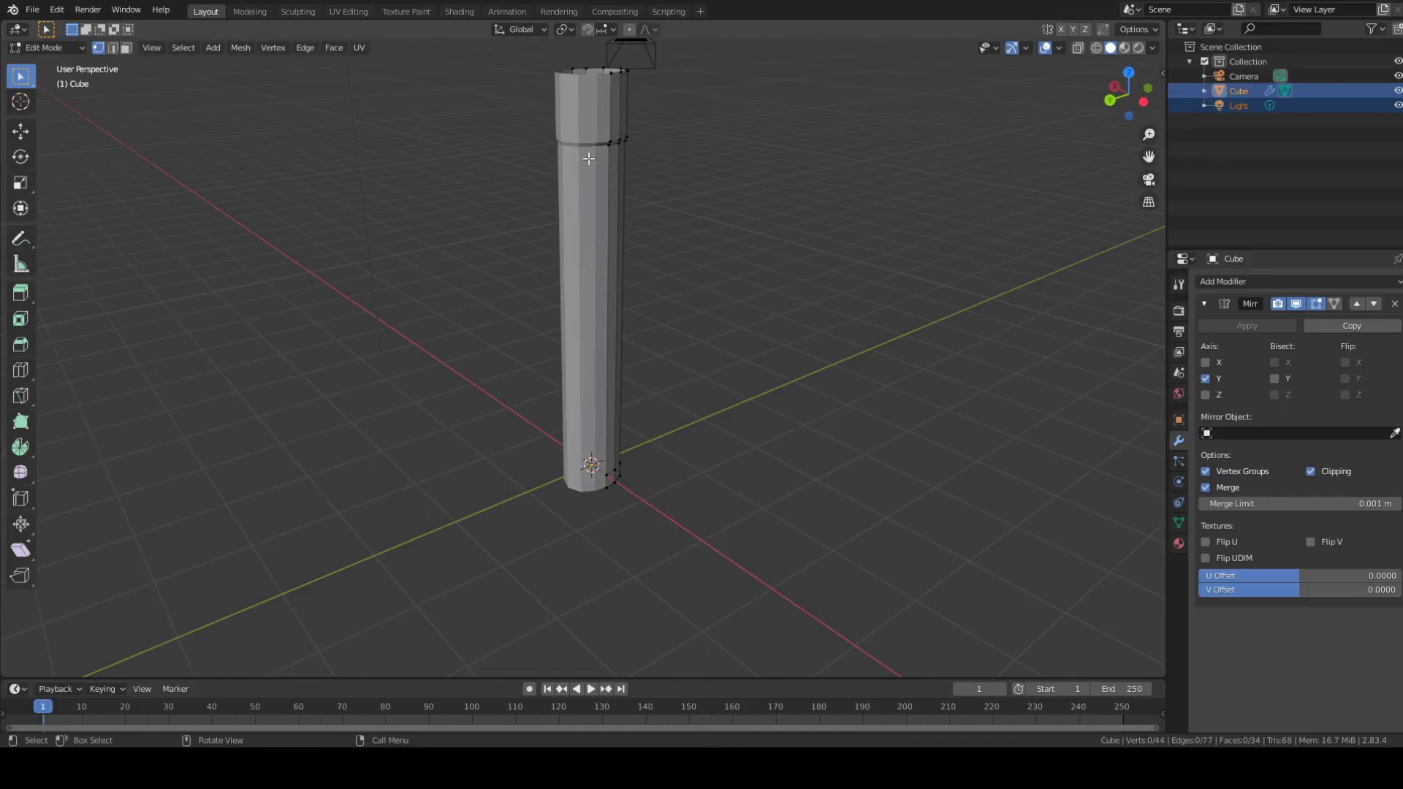
Step: Select three adjacent vertices on the front part of the collar's top rim, beginning at the mirror seam
middle_drag(717, 210, 846, 163)
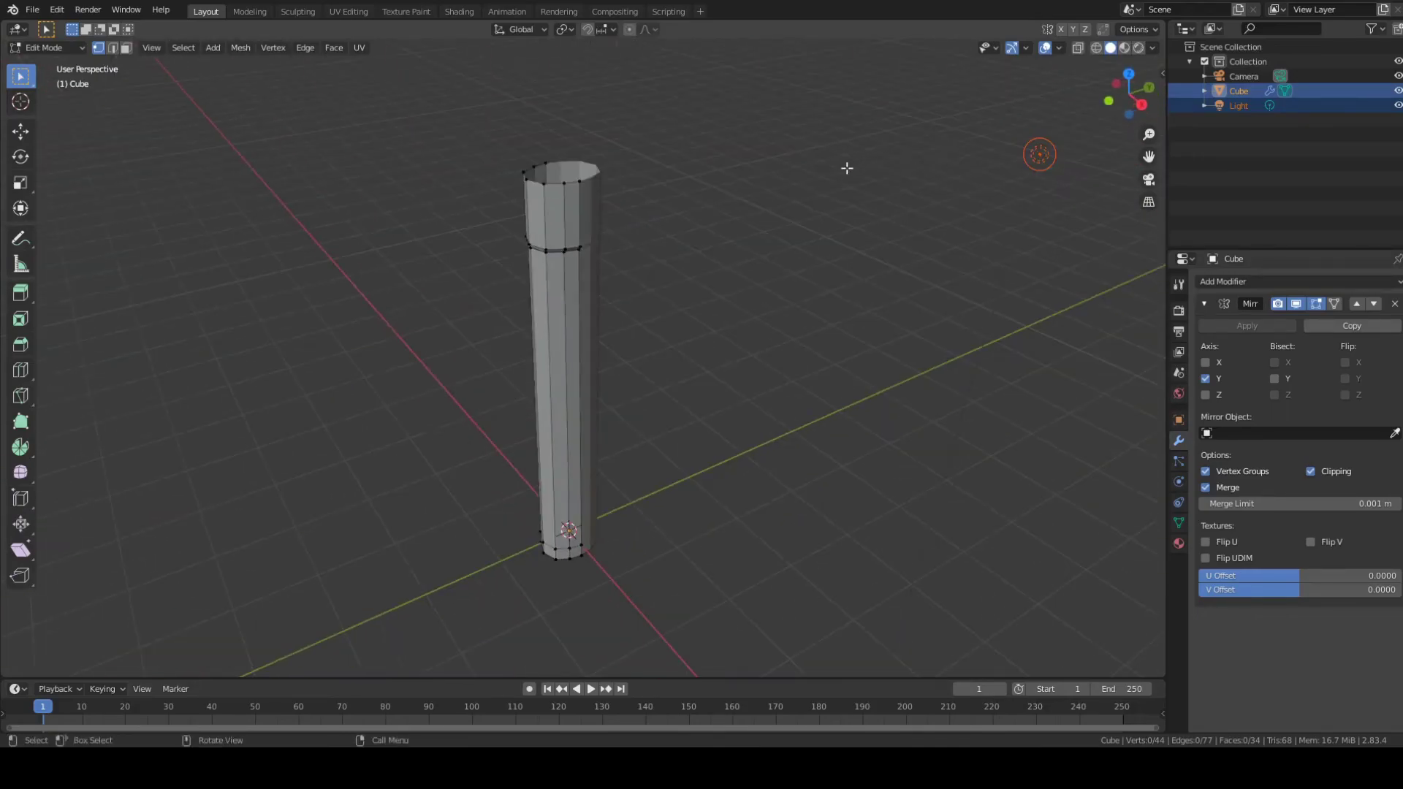
scroll(620, 141, up, 2)
shift+middle_drag(663, 103, 700, 266)
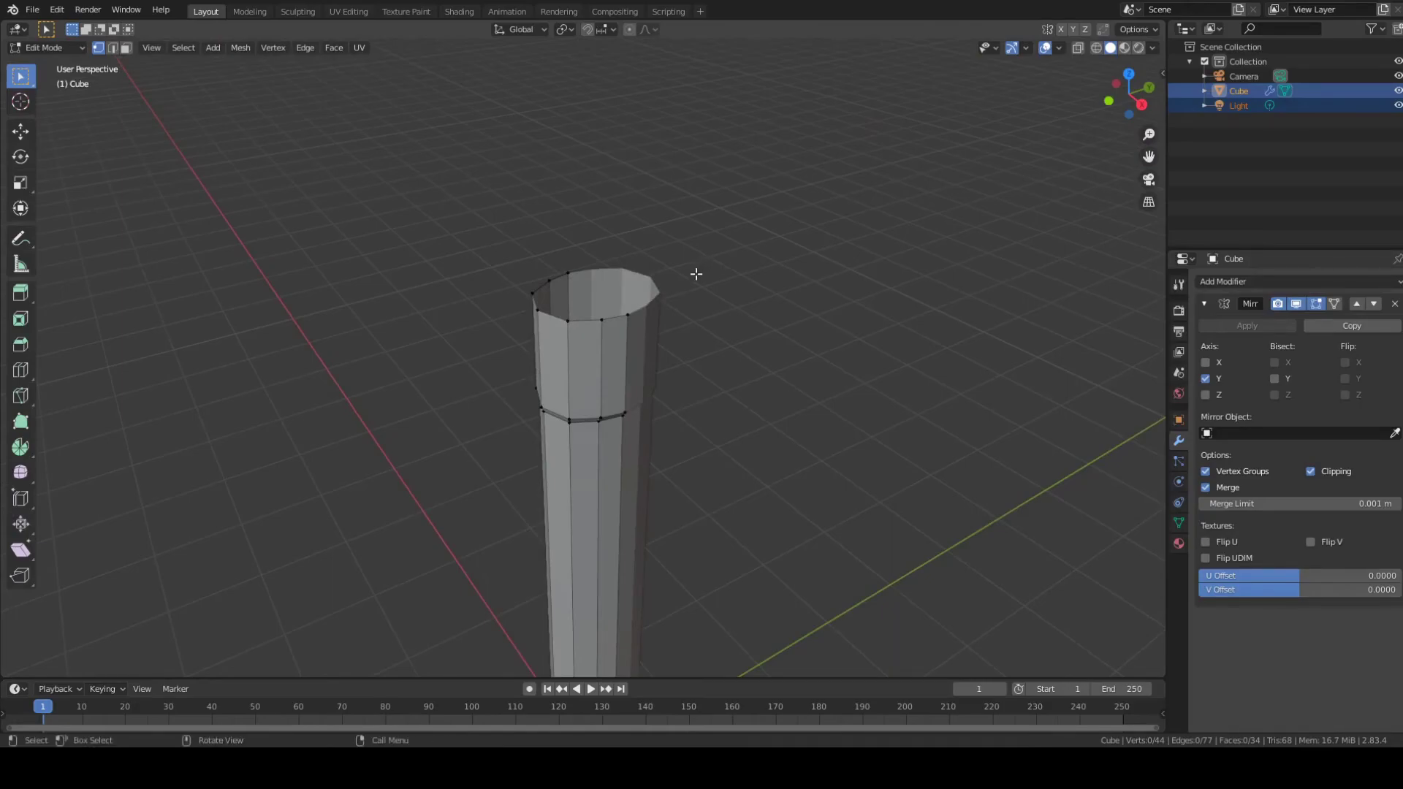
middle_drag(695, 275, 657, 286)
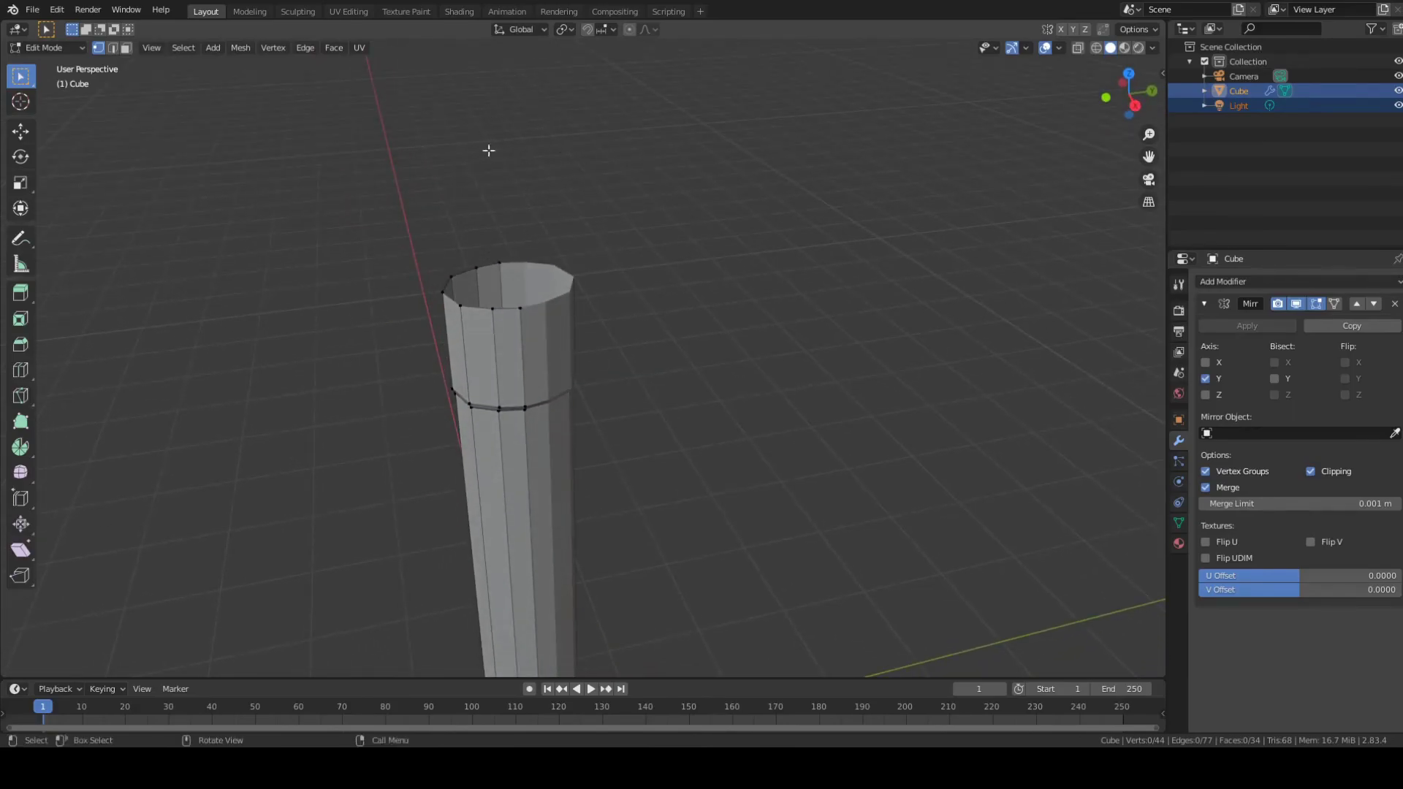
middle_drag(573, 269, 634, 263)
middle_drag(760, 252, 810, 266)
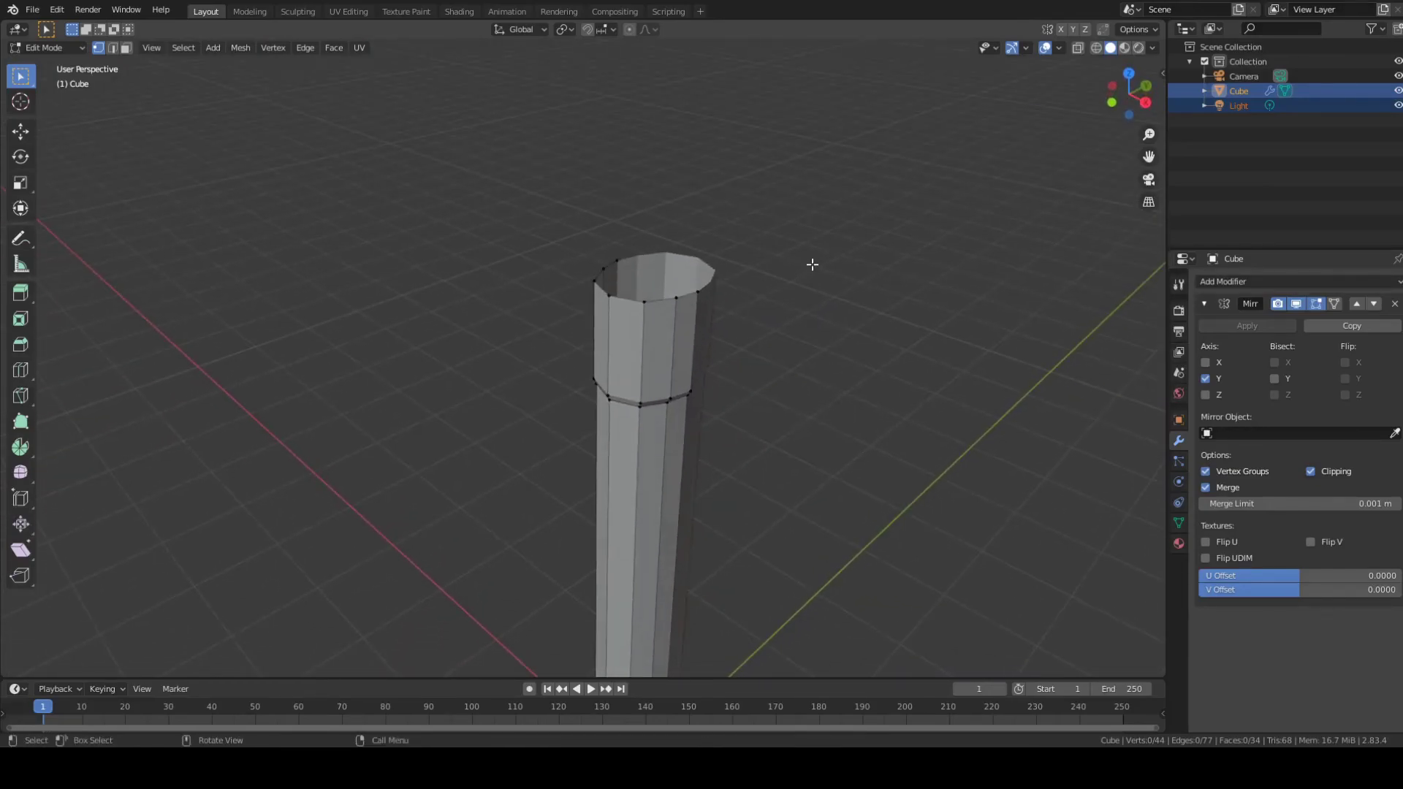
click(699, 293)
shift+click(673, 298)
shift+click(639, 301)
mouse_move(739, 279)
middle_down()
mouse_move(689, 303)
mouse_move(774, 332)
mouse_move(742, 305)
middle_up()
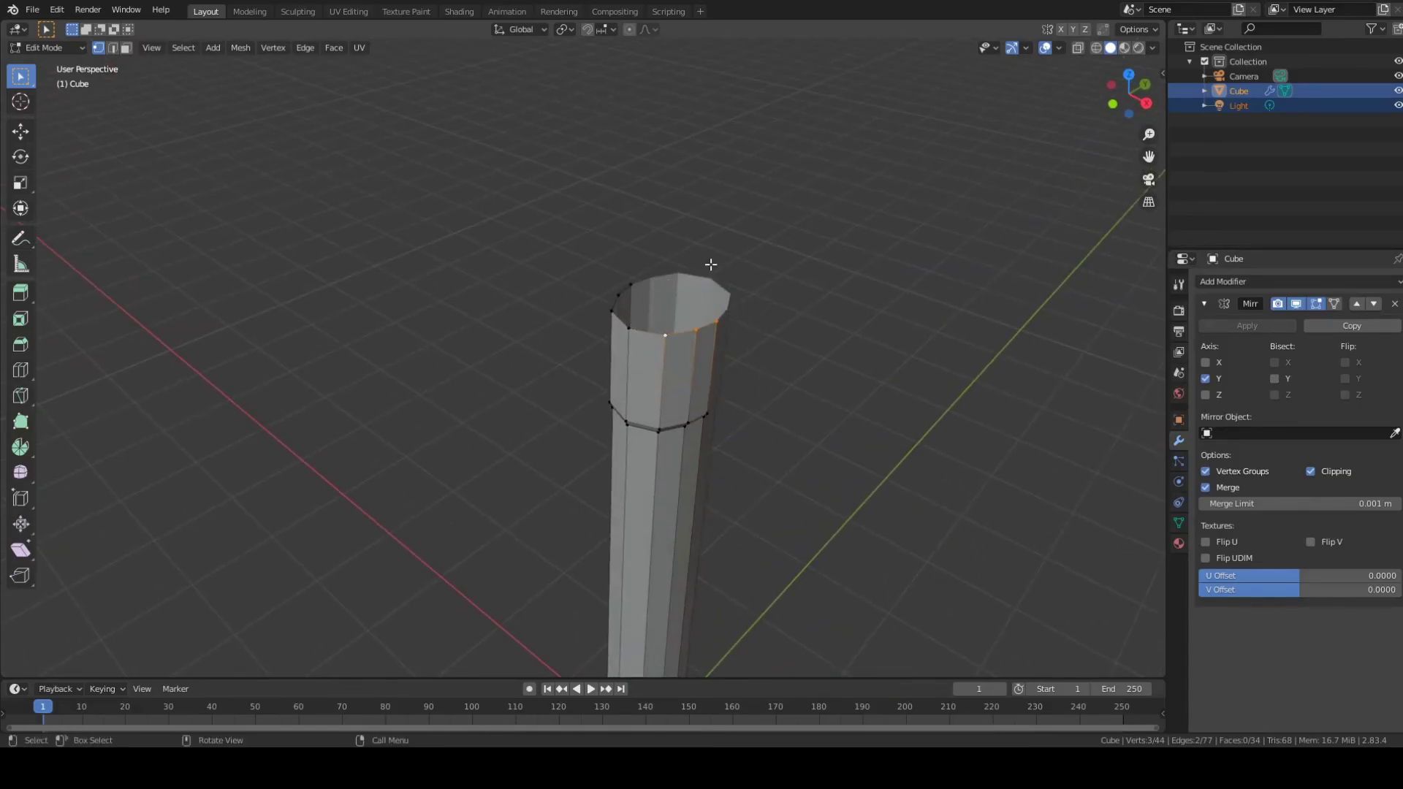
Step: Extrude the three selected rim vertices about 0.42 m upward along the global Z axis to form a raised flap
key(e)
key(z)
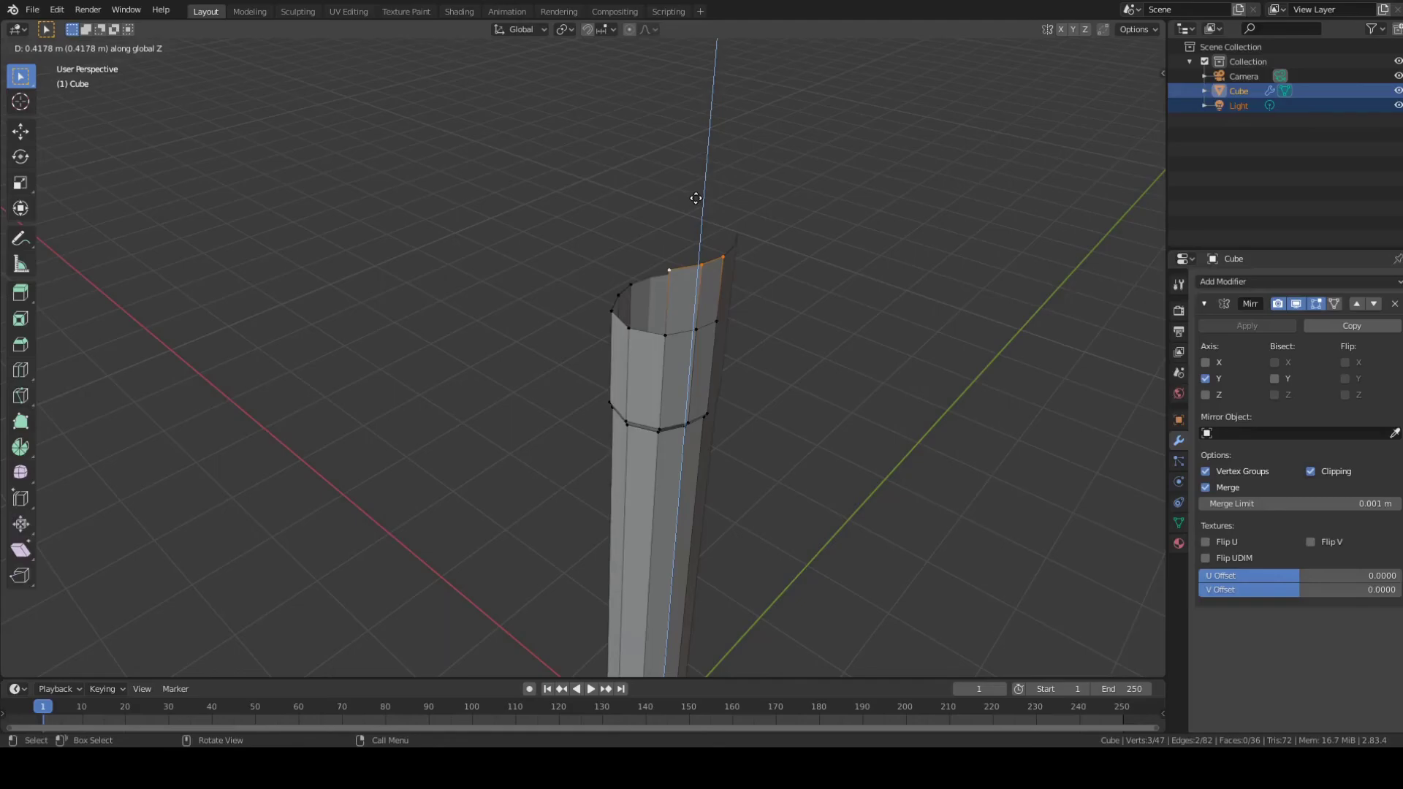
click(695, 198)
middle_drag(852, 188, 787, 242)
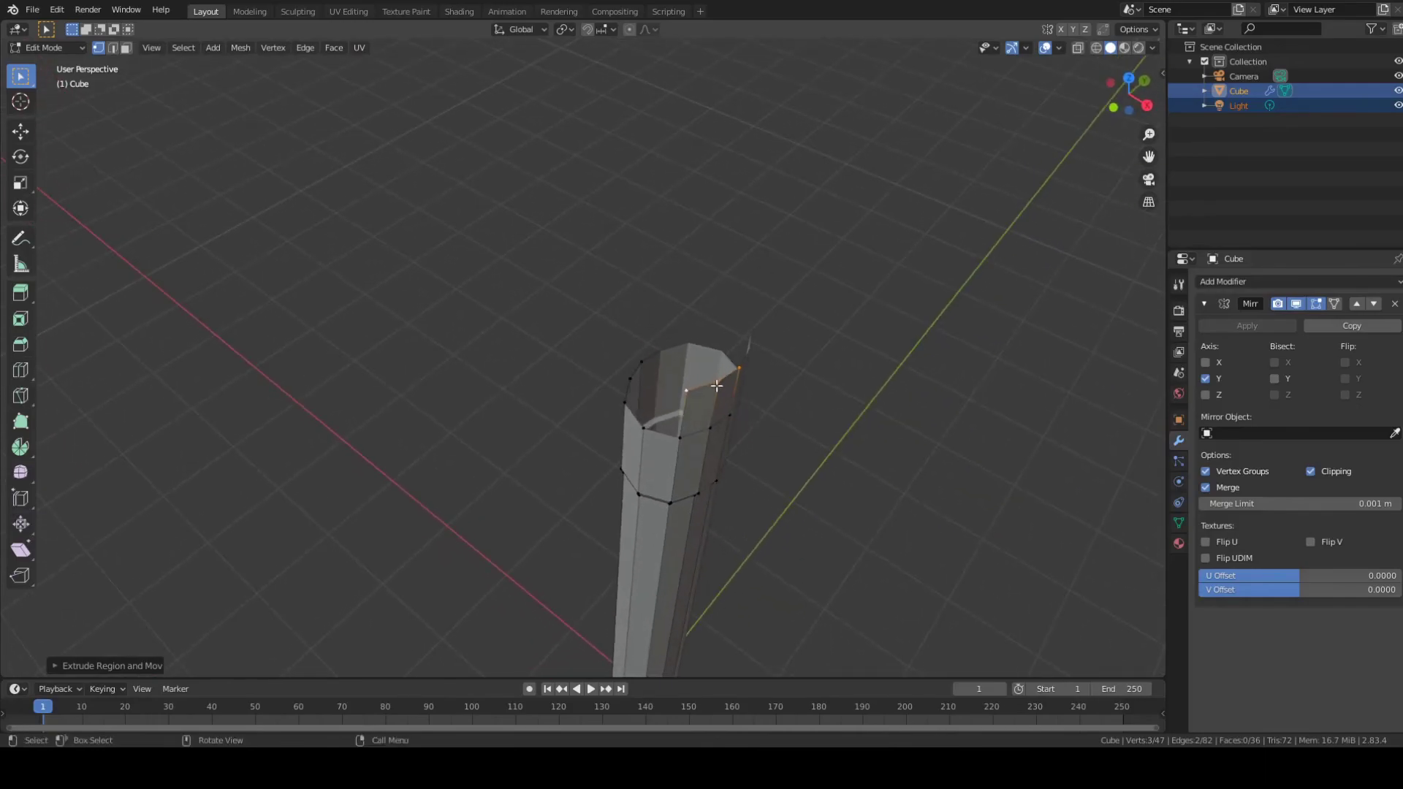
Step: Select the flap's three top vertices and move them about 0.21 m in the negative global X direction
click(686, 388)
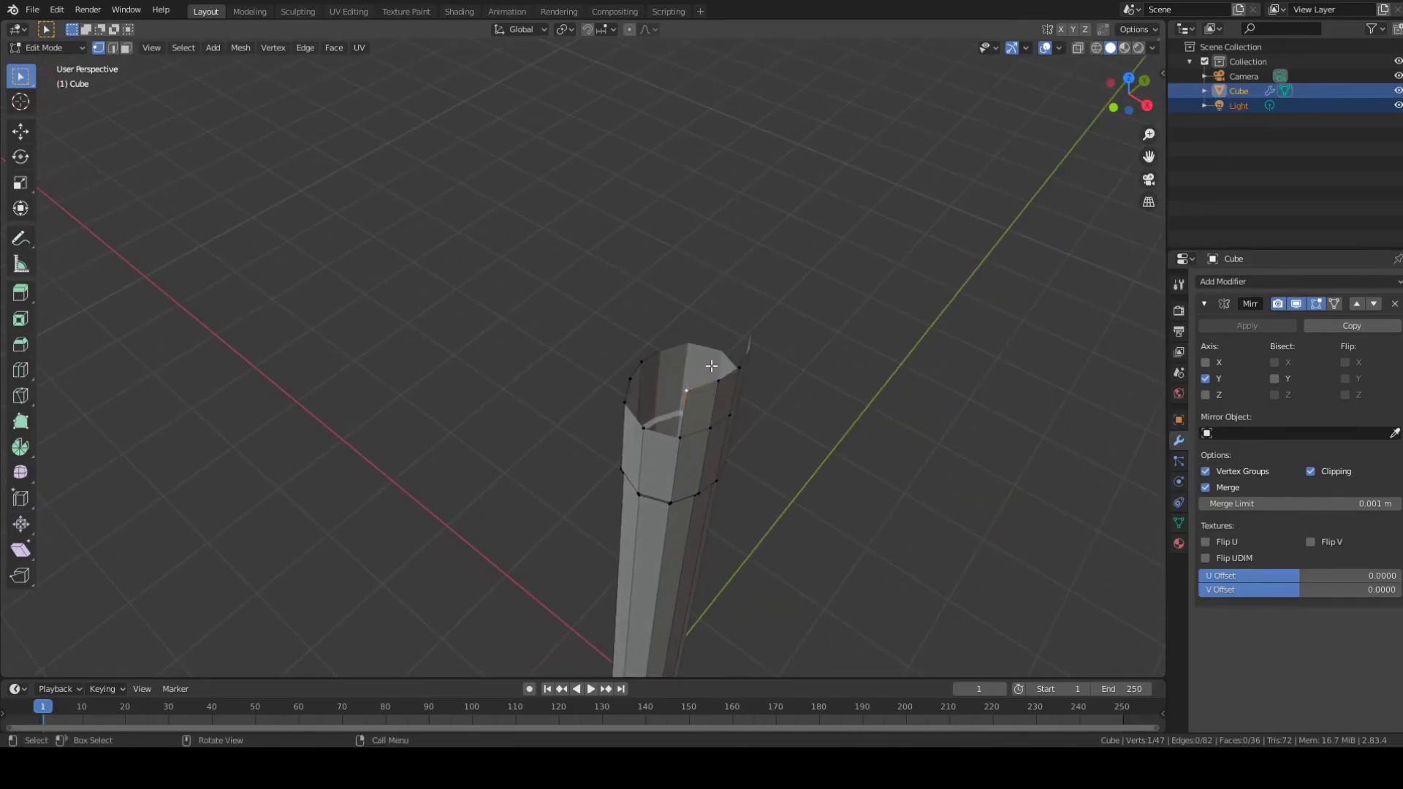
ctrl+click(739, 368)
key(g)
key(x)
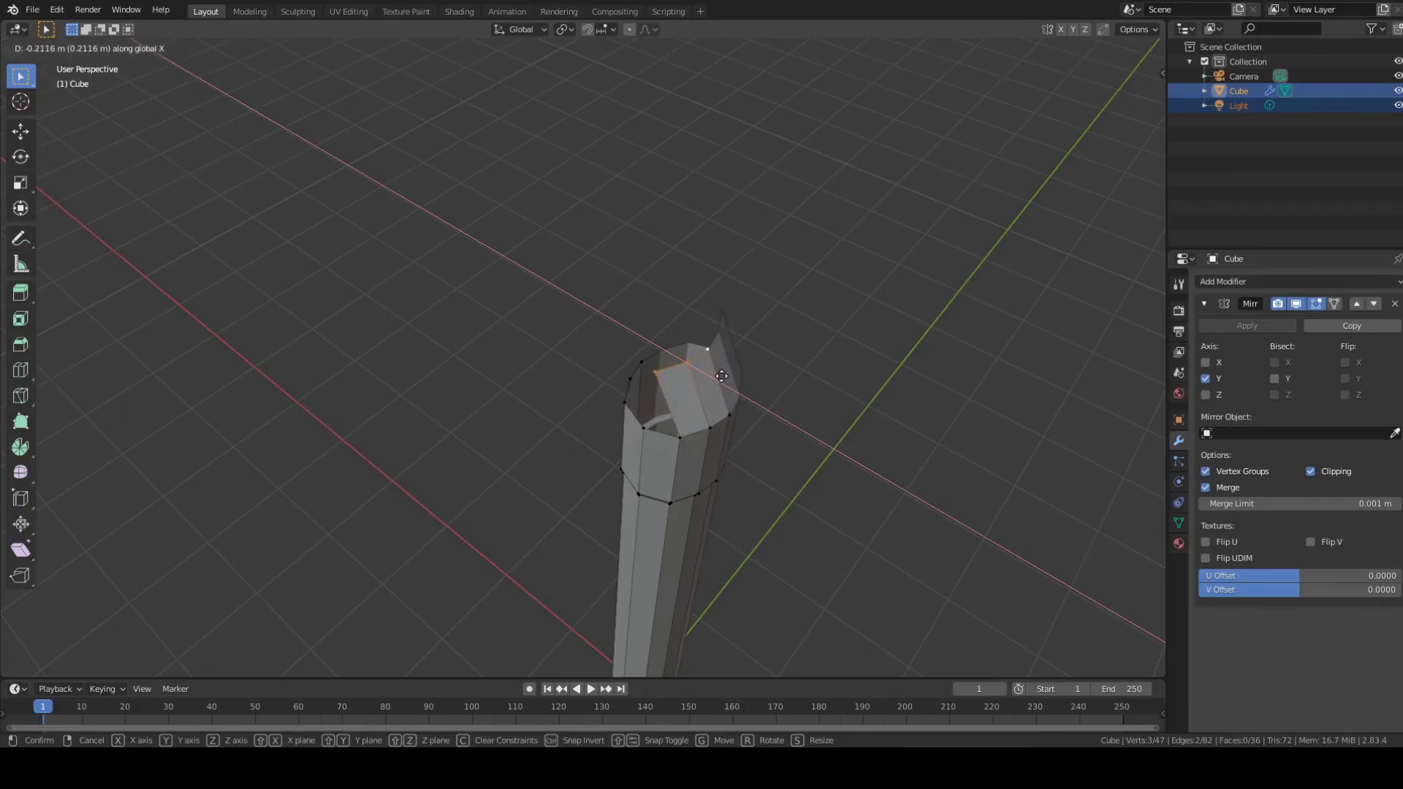
click(720, 376)
Step: Move only the flap's outer top vertex about 0.1 m in the positive global X direction
click(665, 379)
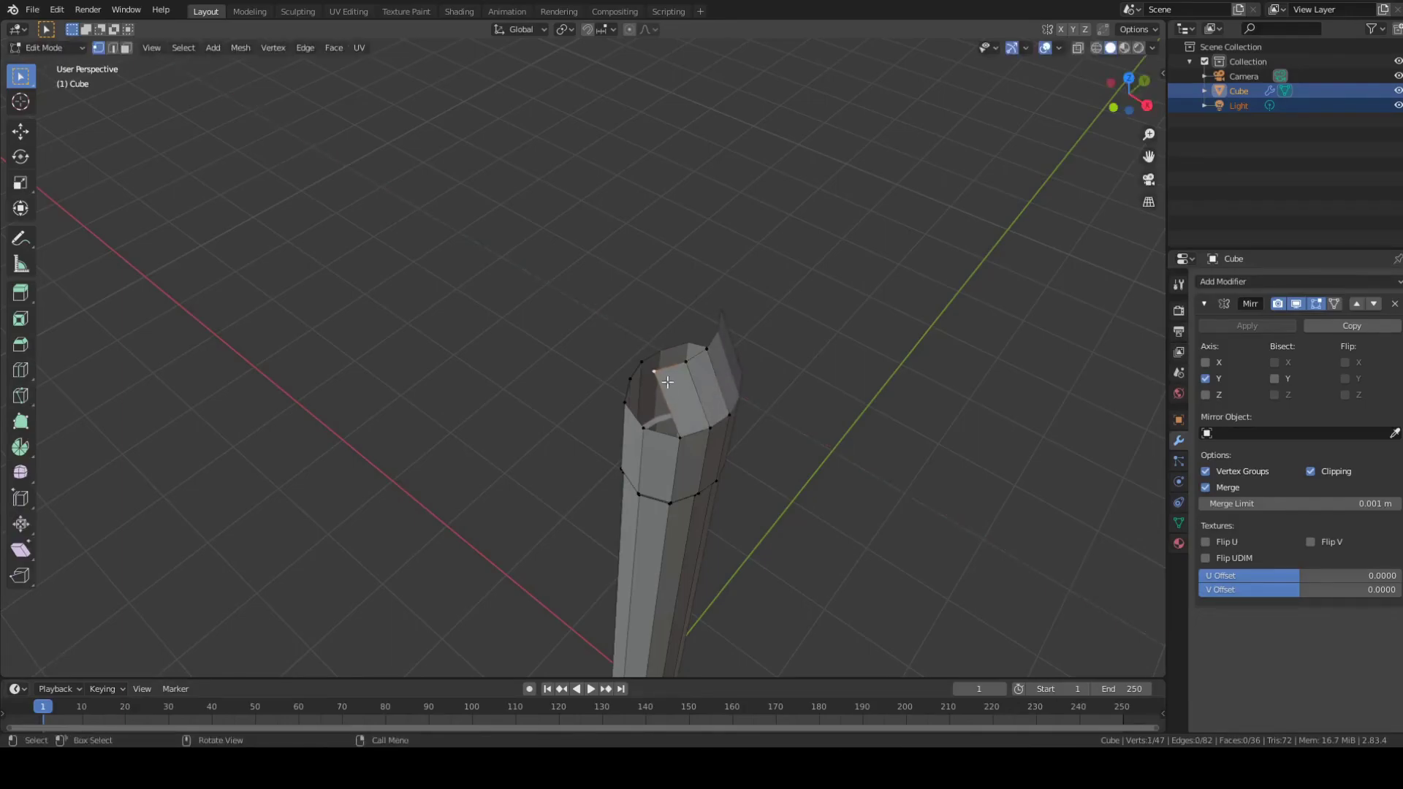
key(x)
key(g)
key(x)
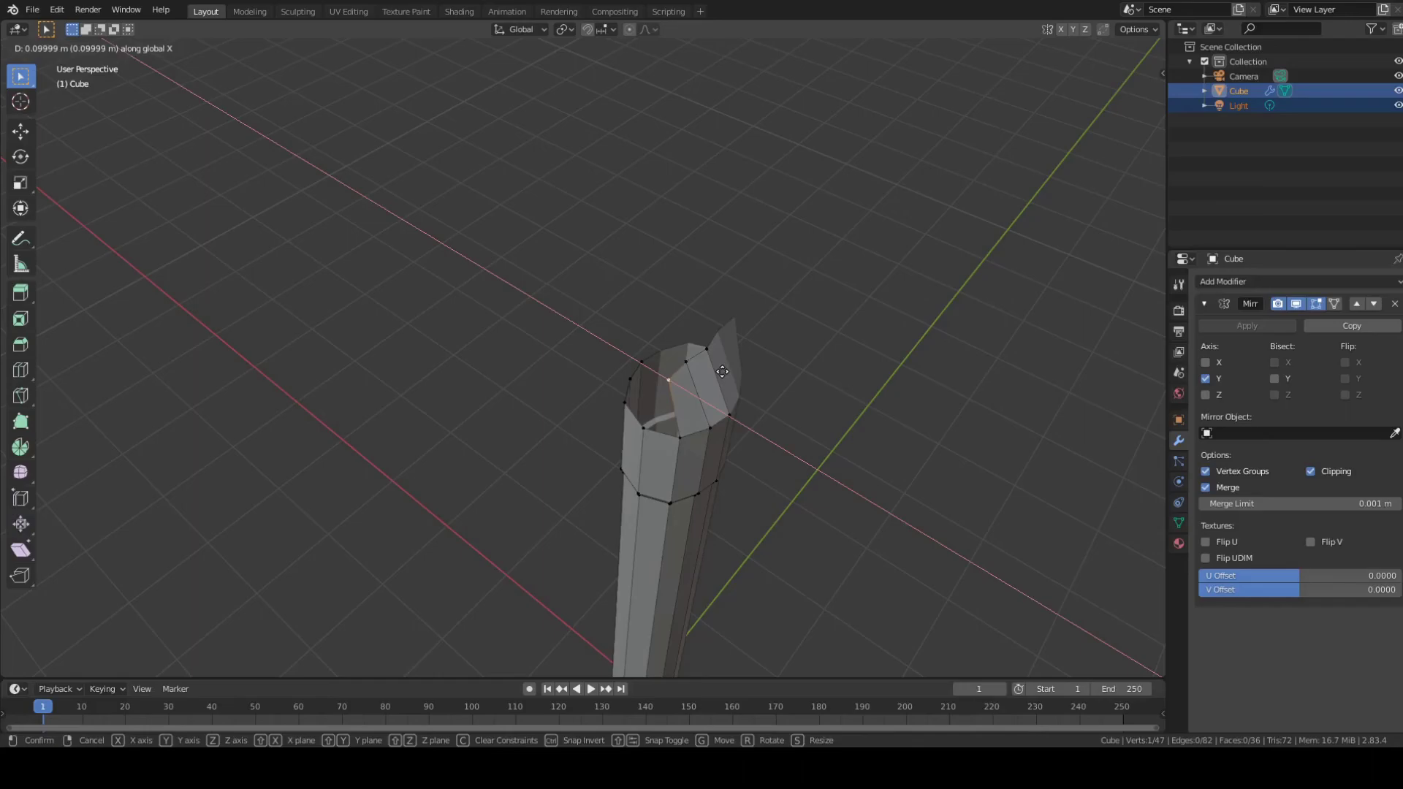
click(722, 371)
middle_drag(725, 367, 786, 322)
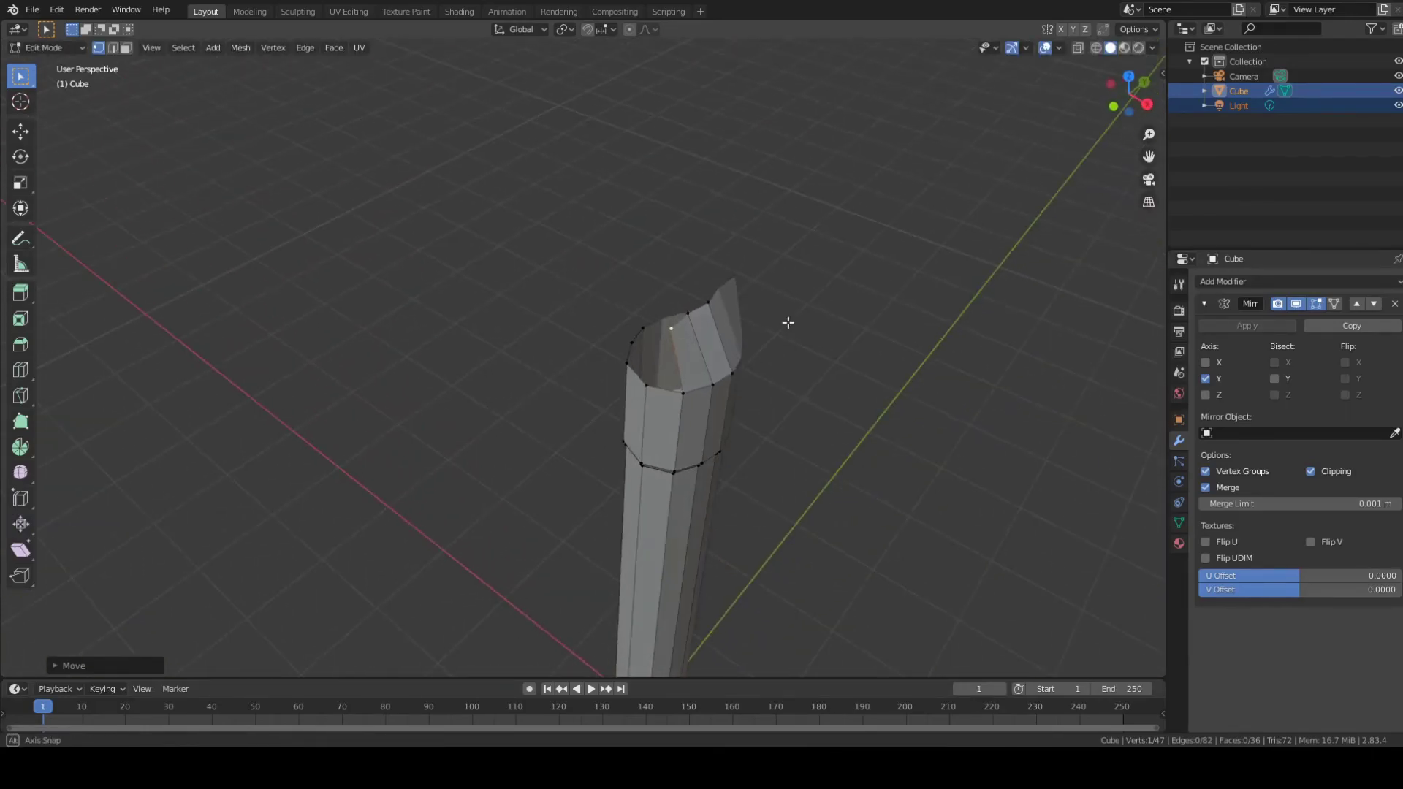
Step: Select the flap's other two top vertices, the middle one and the one at the mirror seam
click(690, 317)
shift+click(708, 307)
key(g)
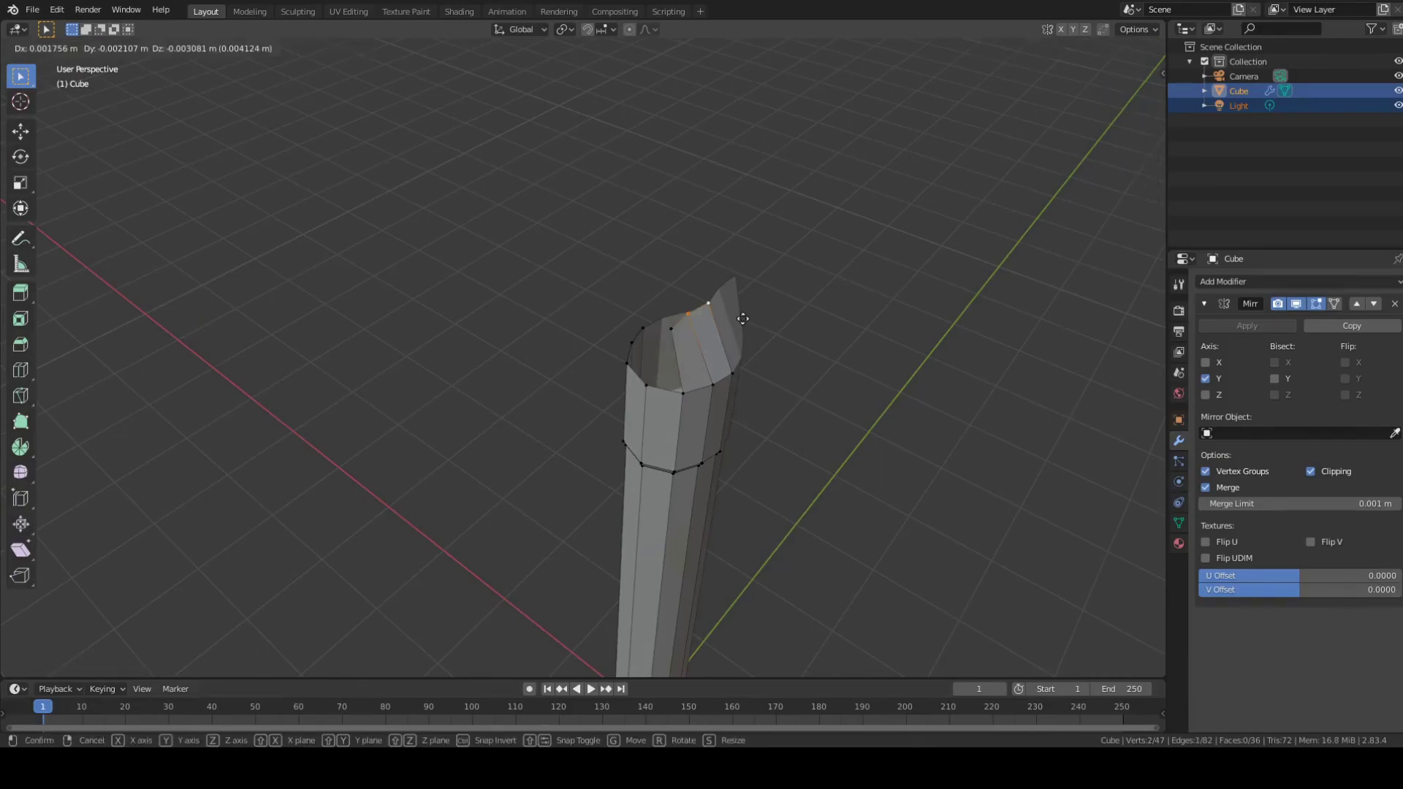
click(742, 320)
key(ctrl+z)
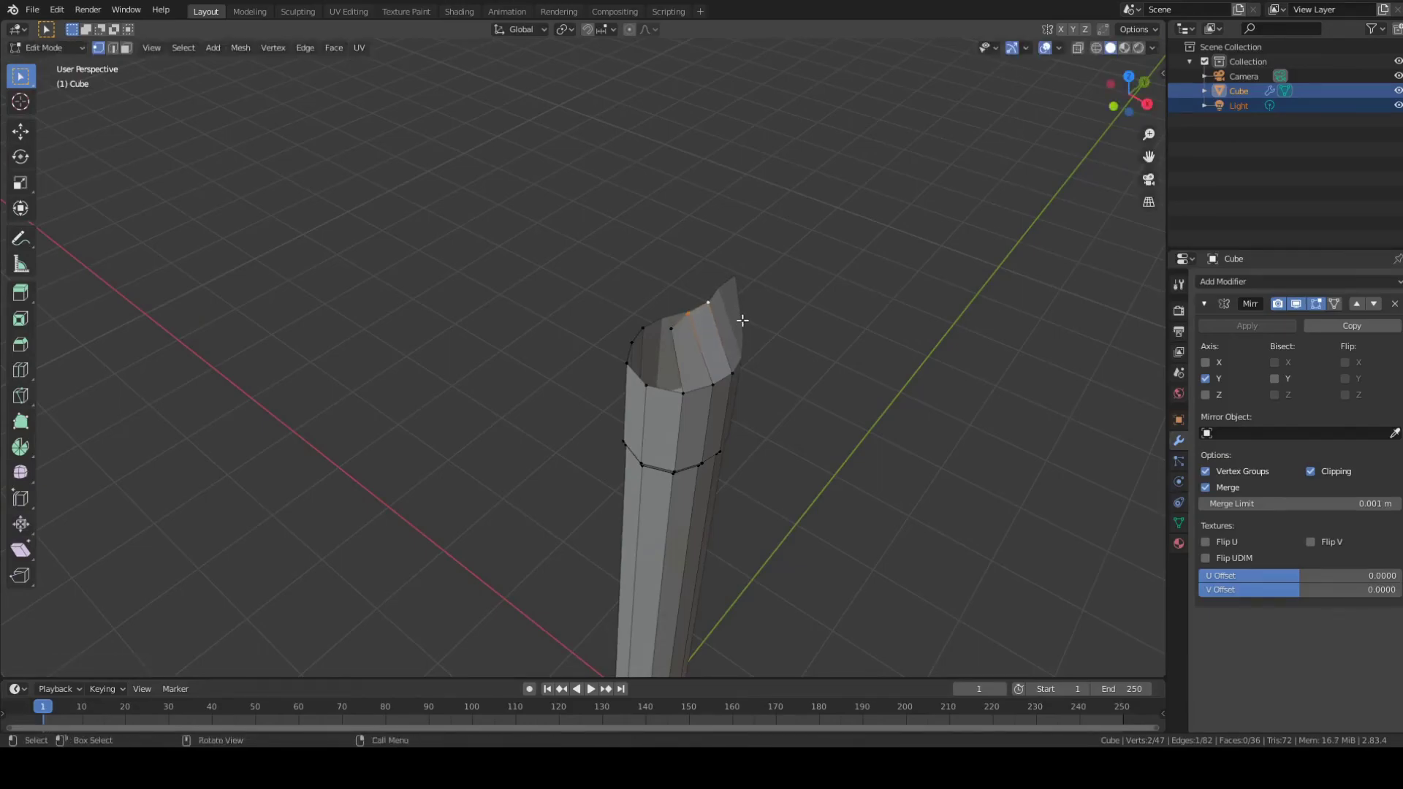
Step: Move the flap's two selected top vertices slightly along the global X axis
key(g)
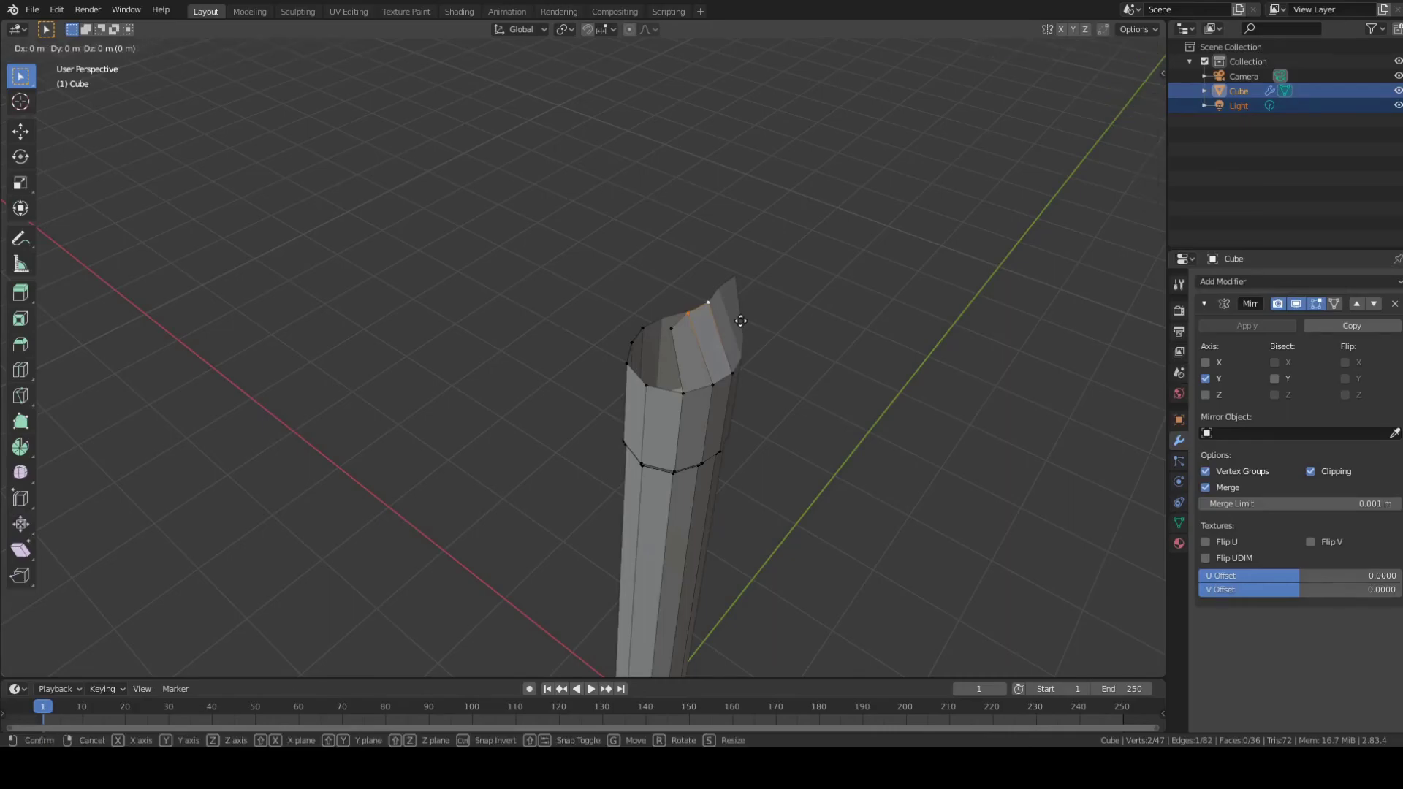
key(x)
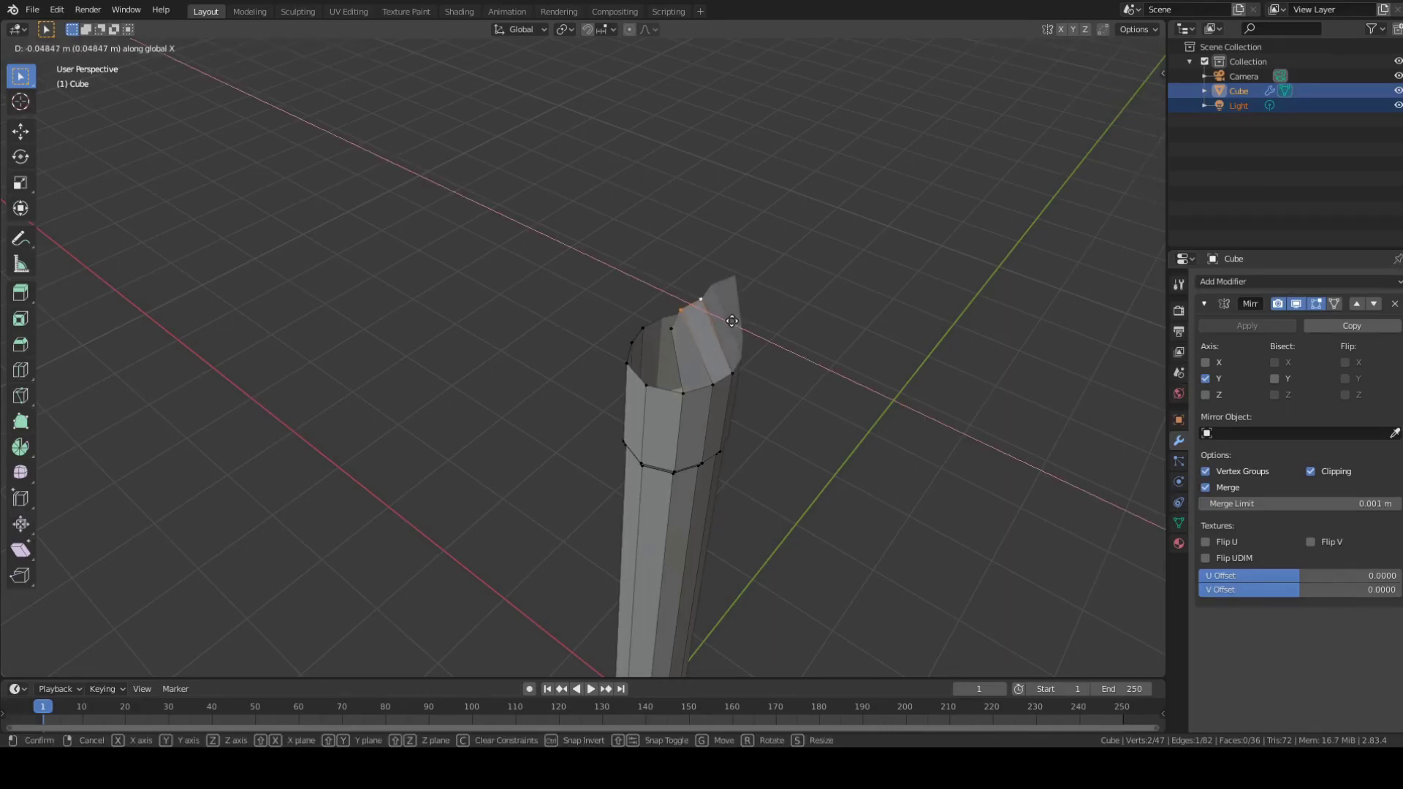
click(749, 320)
middle_drag(866, 369, 845, 340)
Step: Select the outermost side vertex of the collar's rim and extrude it outward in the negative global Y direction
click(545, 305)
middle_drag(746, 287, 808, 363)
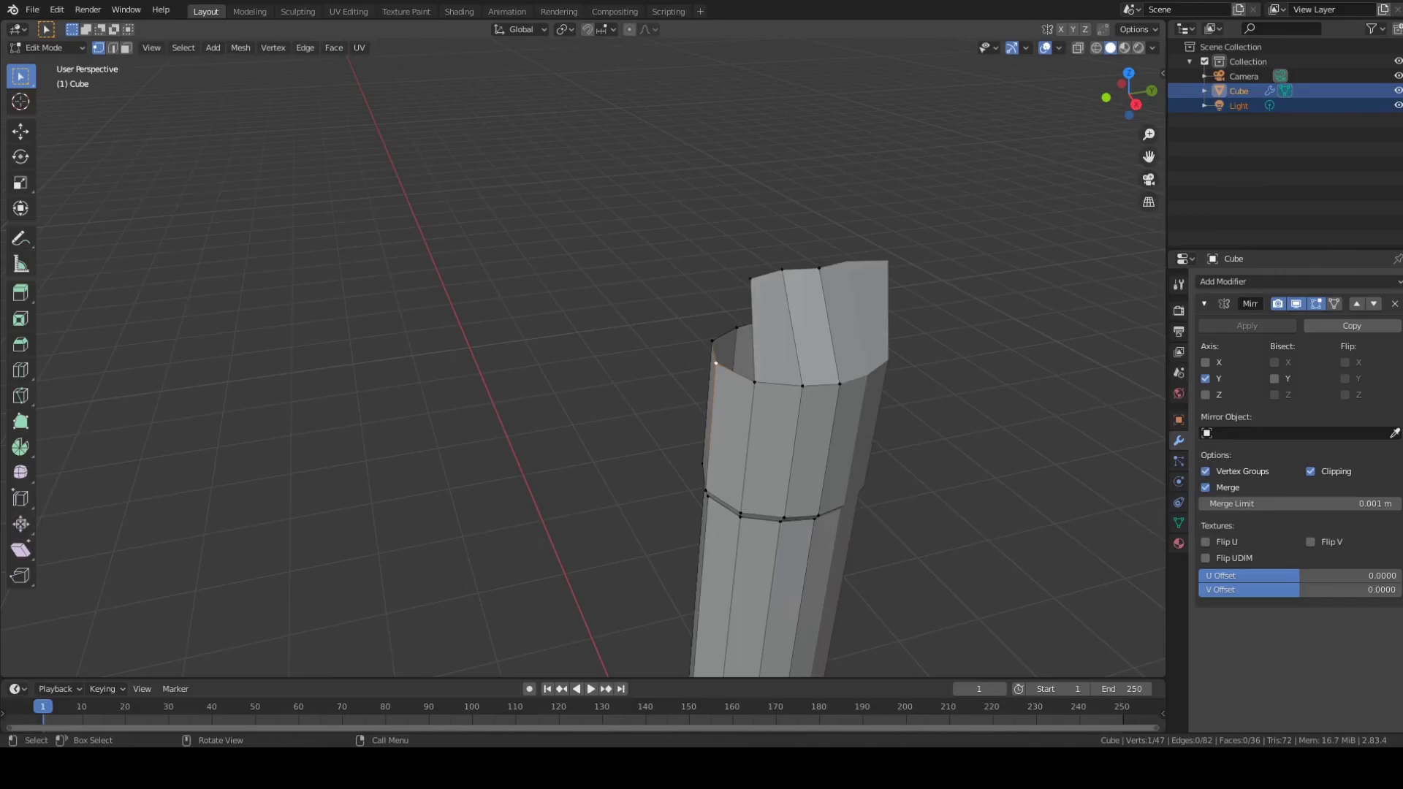
mouse_move(695, 376)
middle_down()
mouse_move(730, 407)
mouse_move(706, 395)
middle_up()
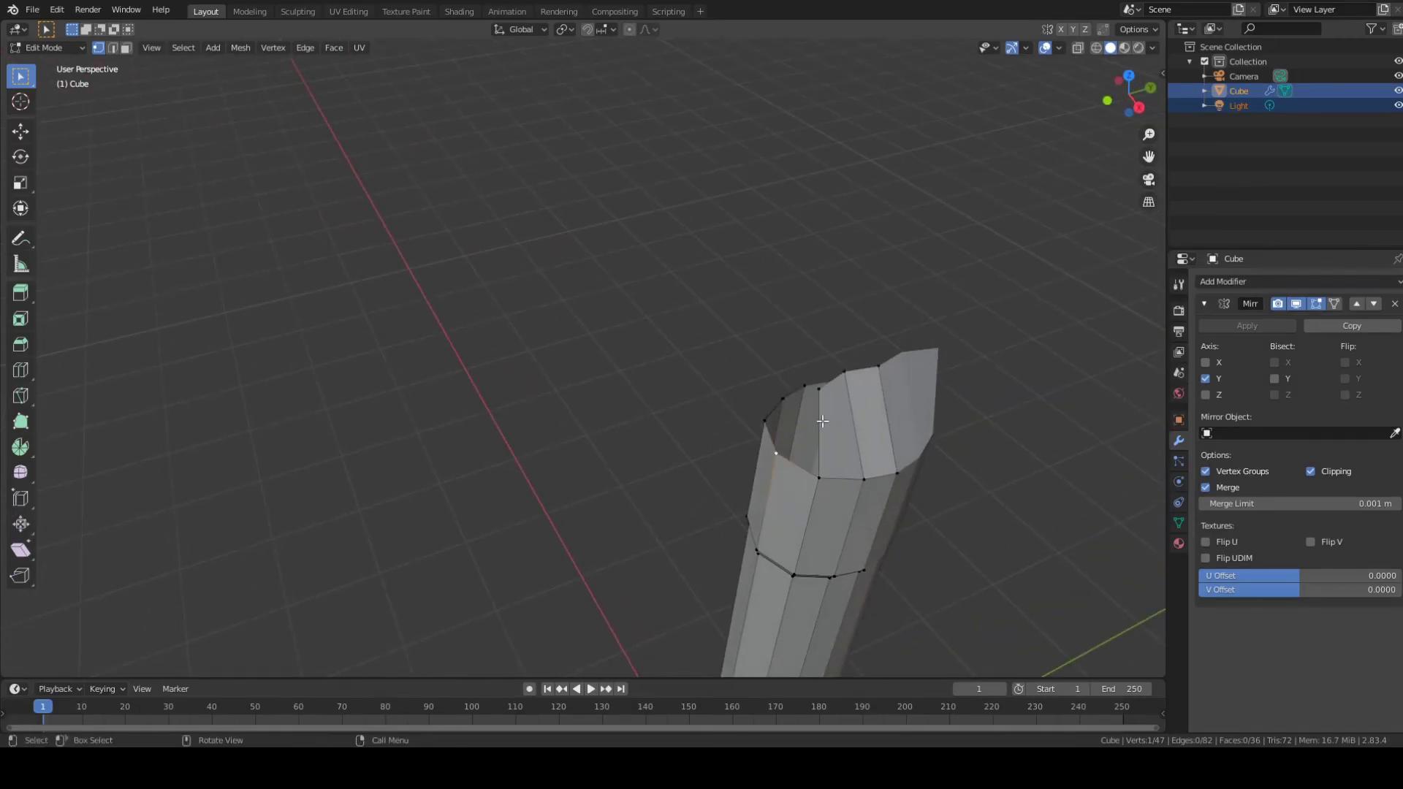
click(779, 418)
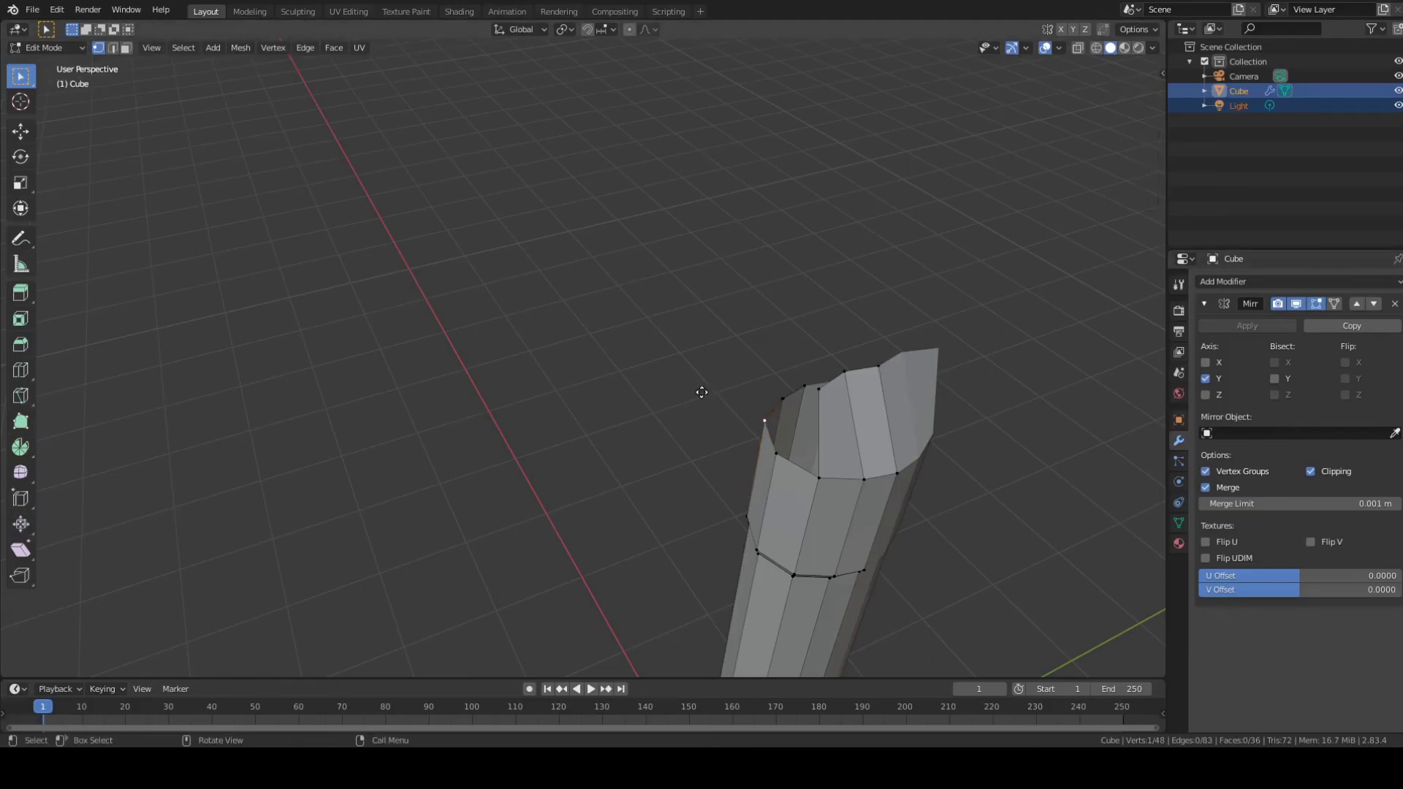
key(e)
key(y)
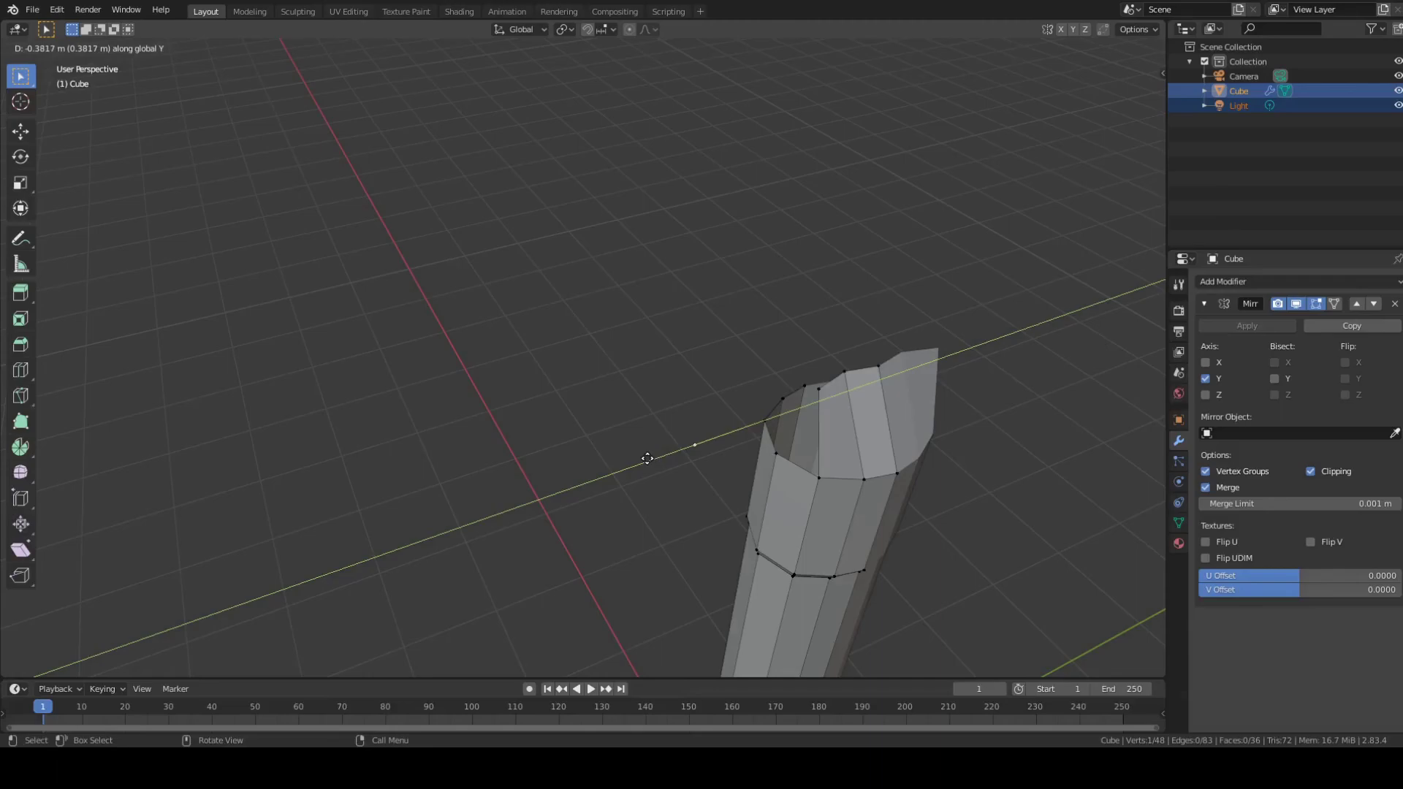
click(577, 470)
middle_drag(1012, 572, 997, 527)
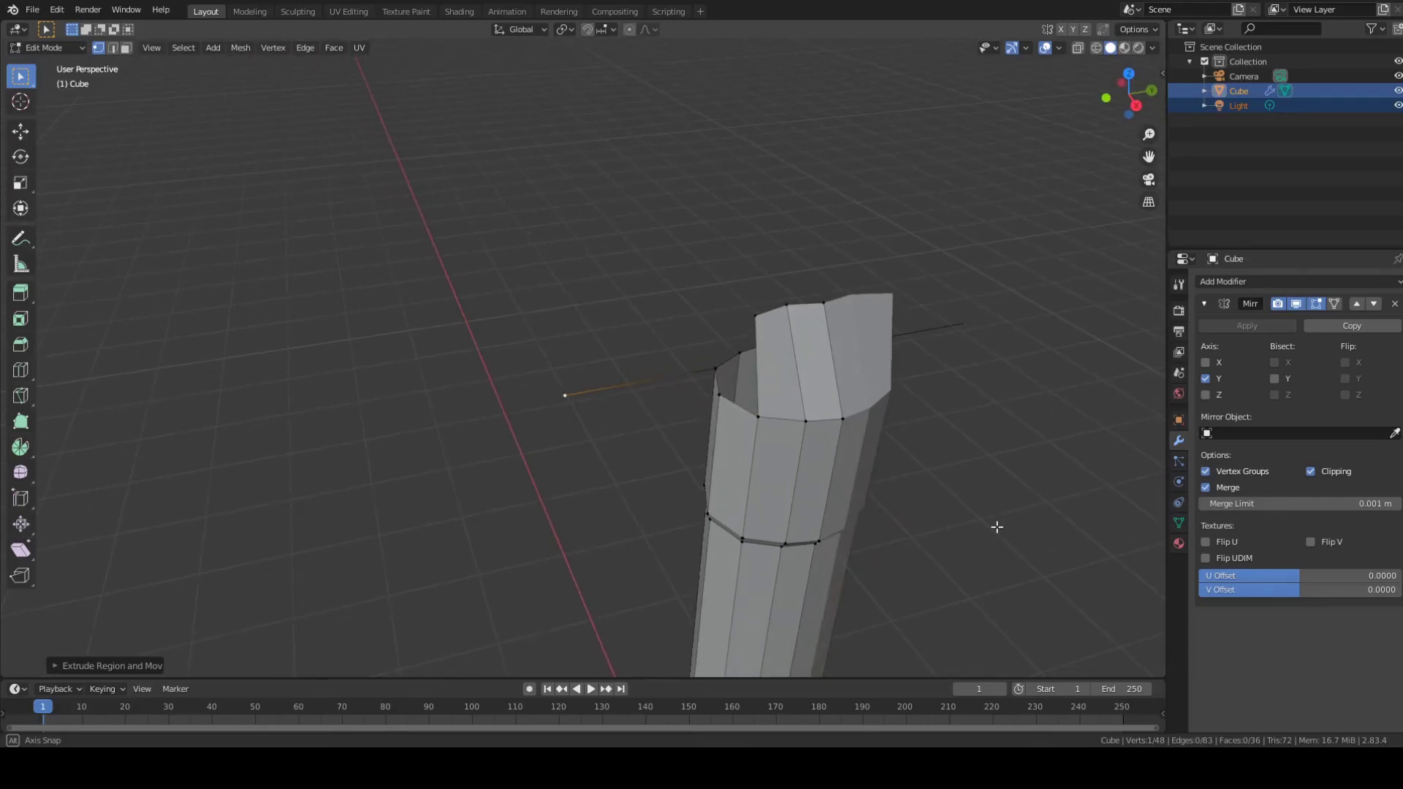
middle_drag(760, 515, 958, 521)
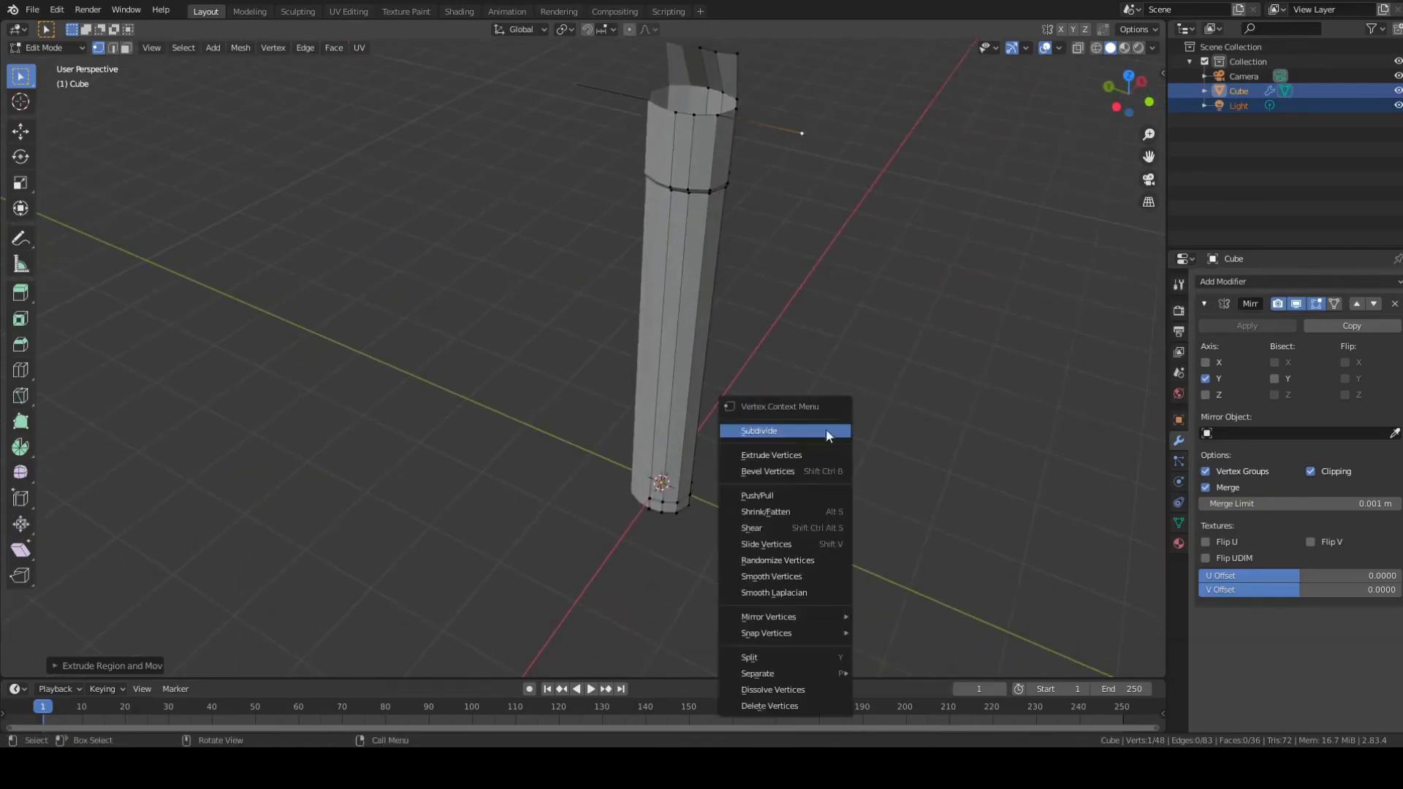
shift+middle_drag(893, 148, 768, 446)
scroll(774, 417, up, 3)
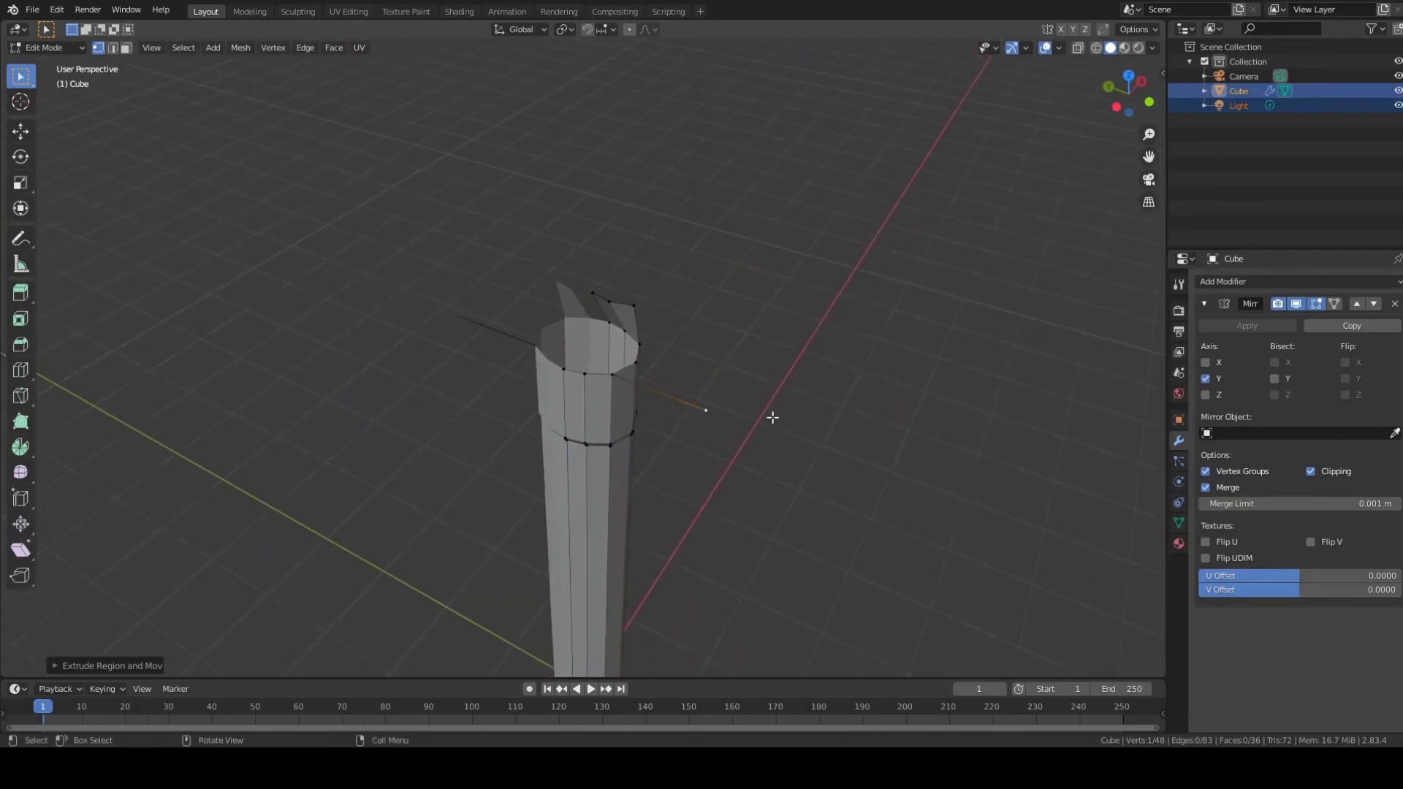
Step: Examine the new side extension of the collar rim from perspective, front and side views
middle_drag(869, 396, 822, 379)
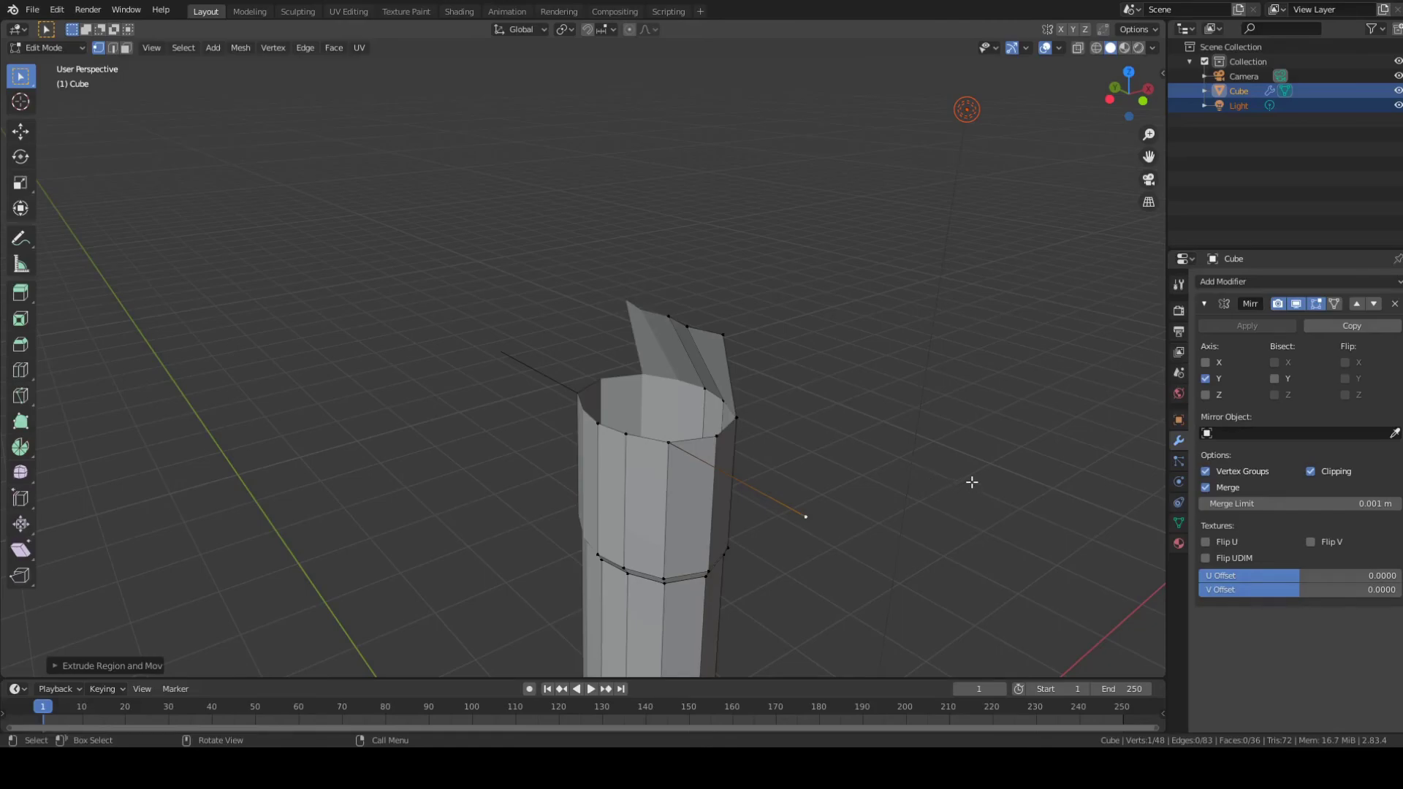
middle_drag(977, 492, 813, 282)
scroll(804, 362, up, 3)
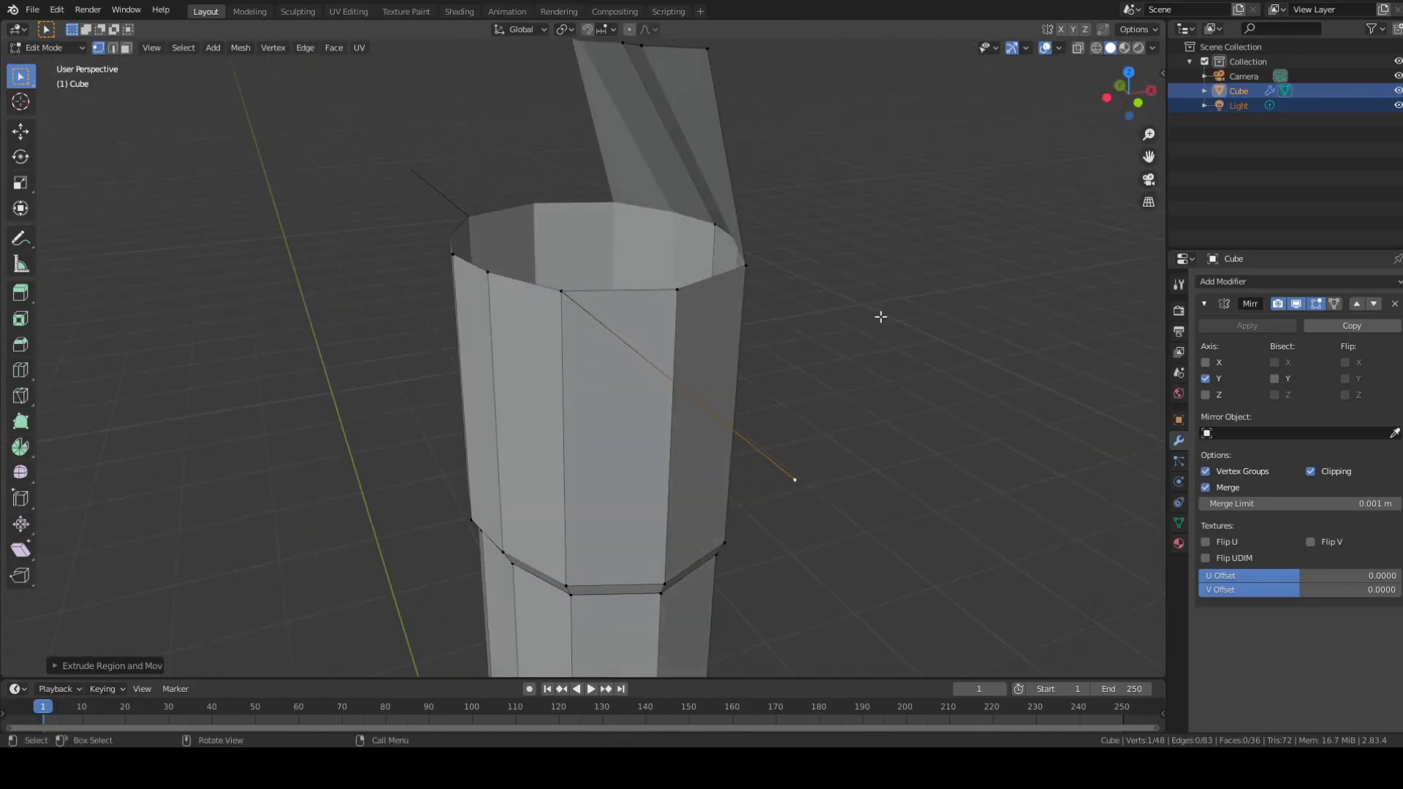
key(KP_1)
key(KP_3)
middle_drag(880, 317, 881, 311)
key(KP_3)
key(KP_1)
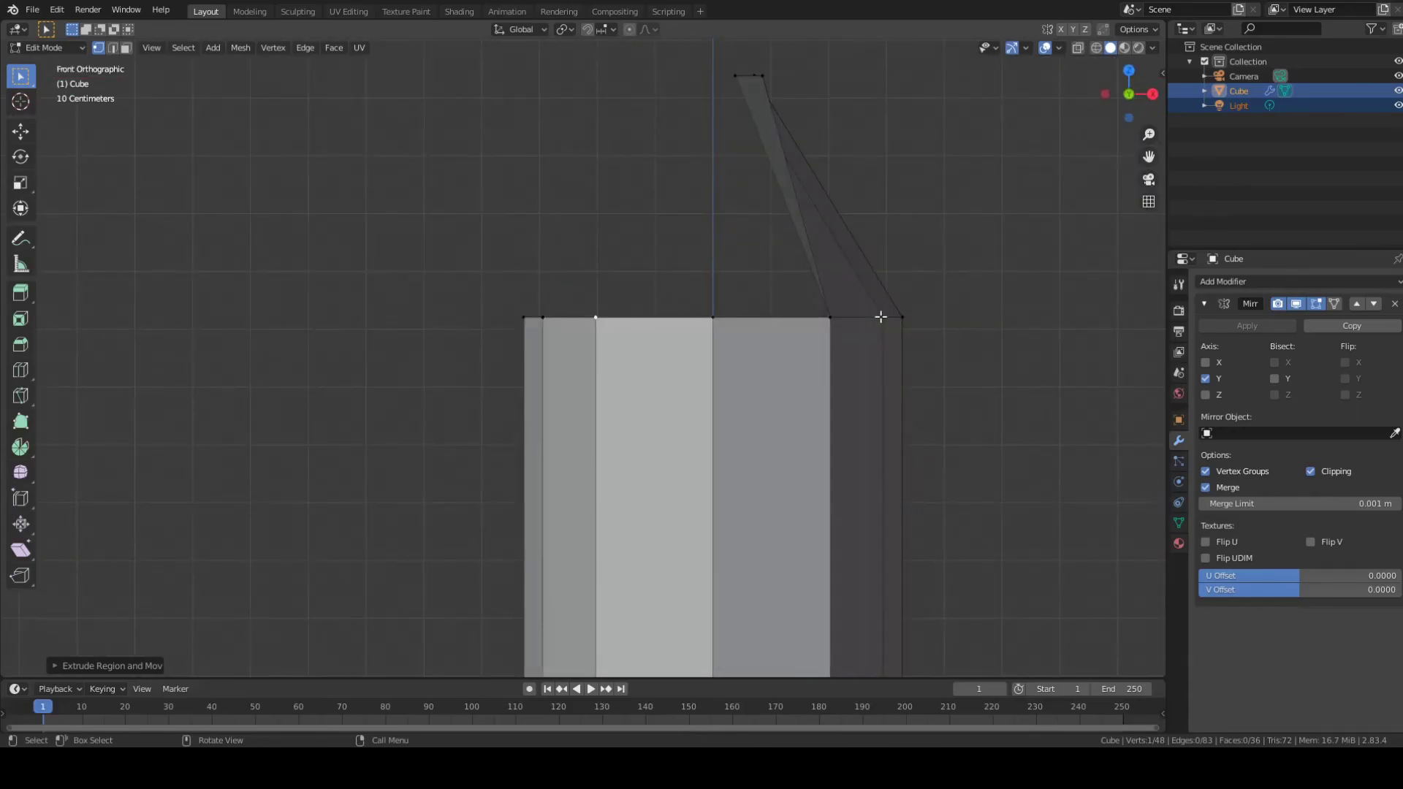
middle_drag(902, 278, 903, 279)
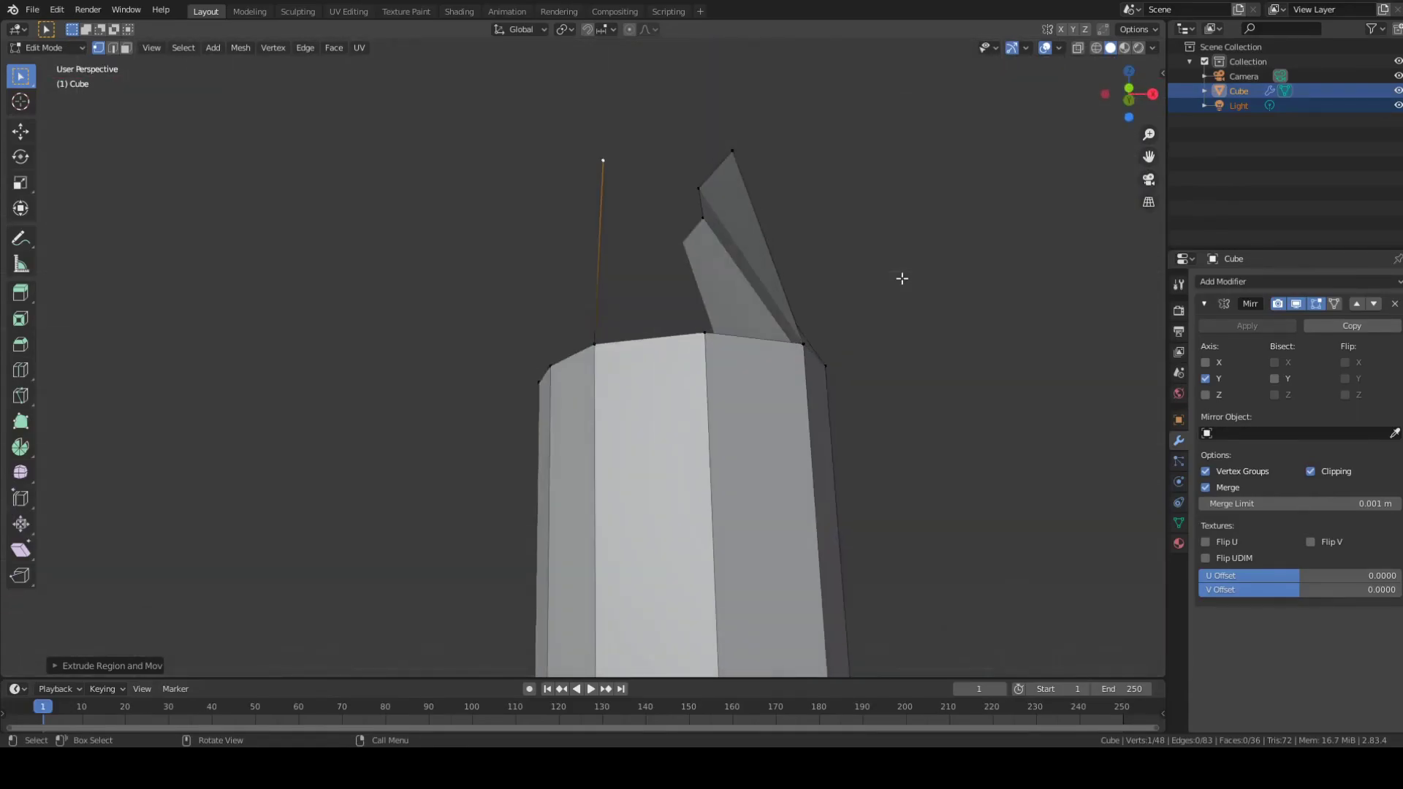
middle_drag(868, 151, 919, 304)
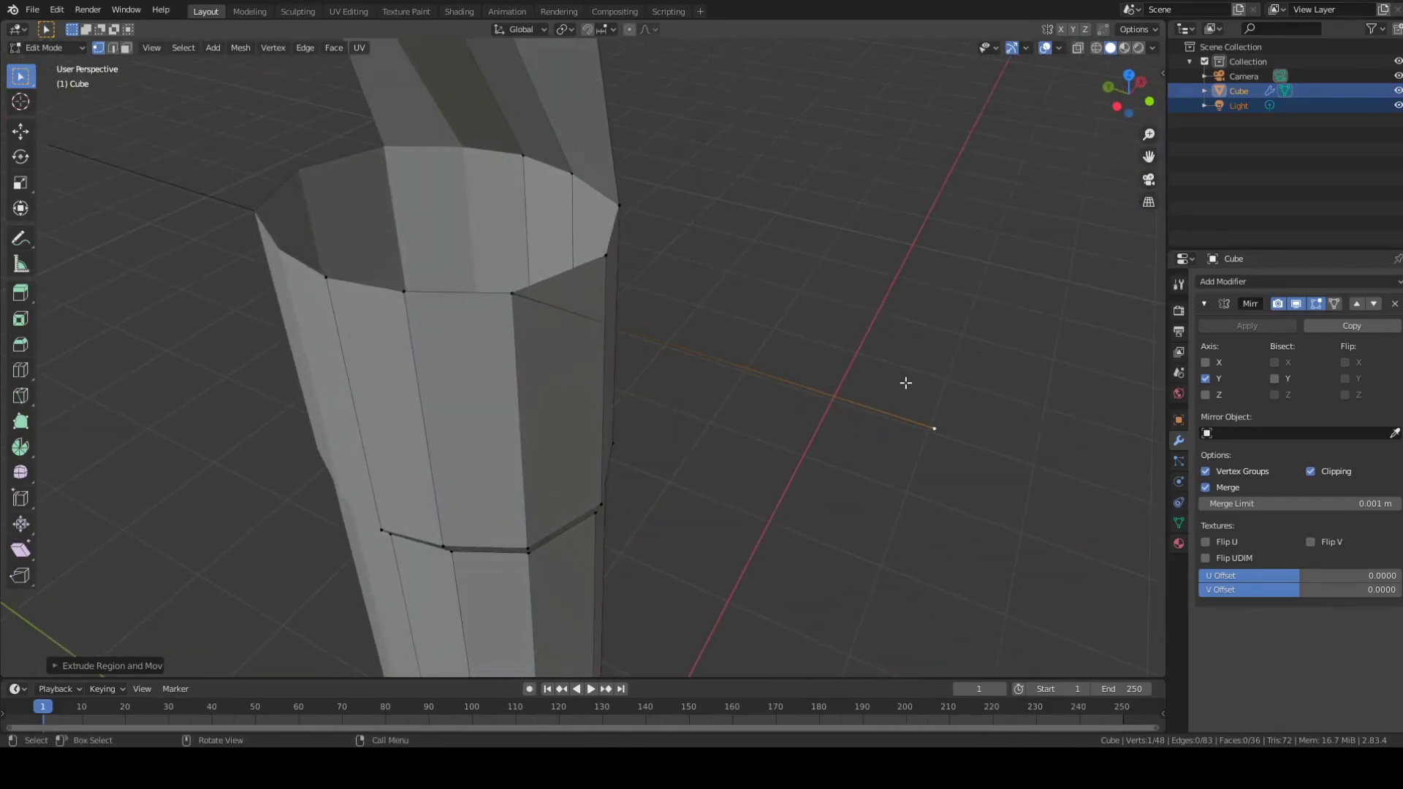
Step: Move the free end vertex of the side extension slightly in the positive global X direction, toward the flap's side
click(939, 423)
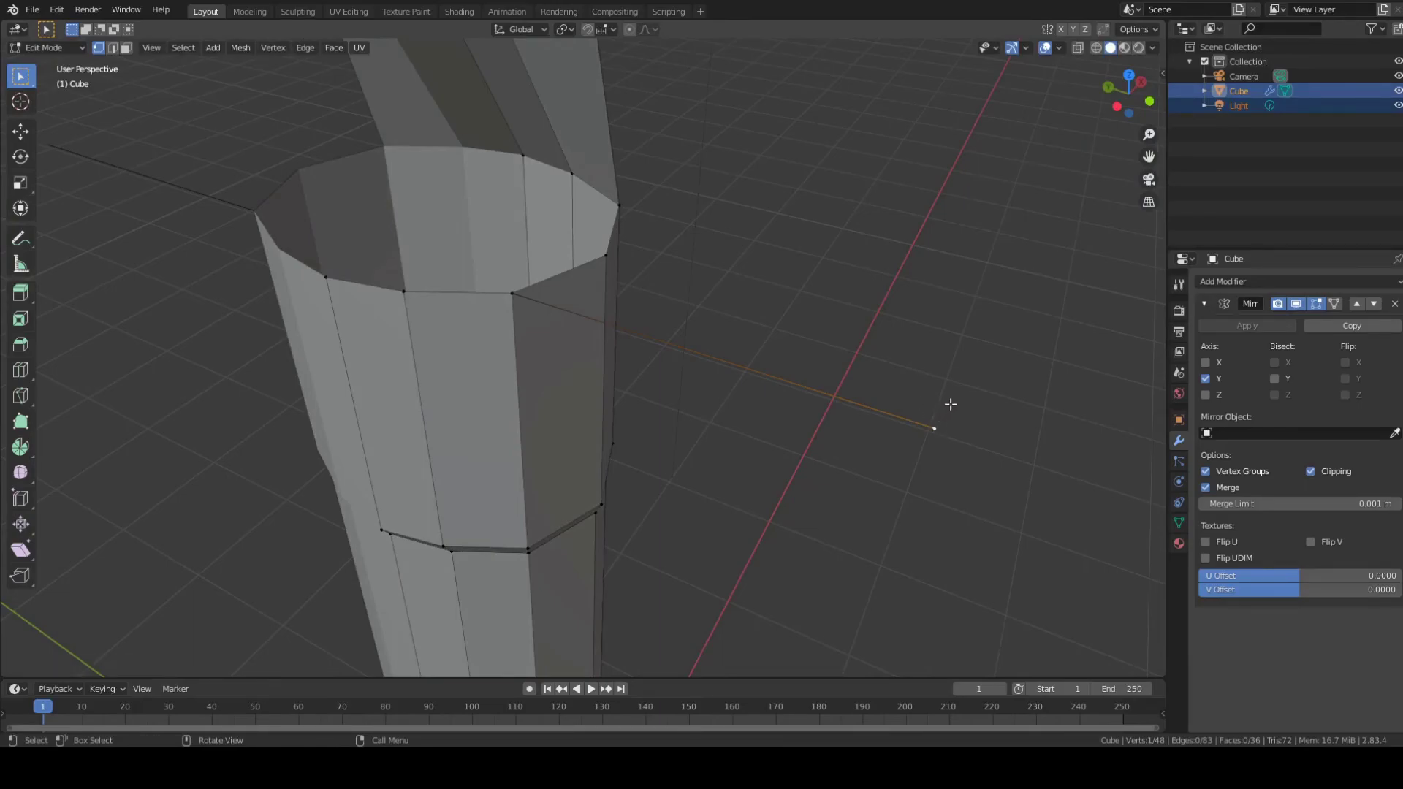
scroll(950, 404, down, 1)
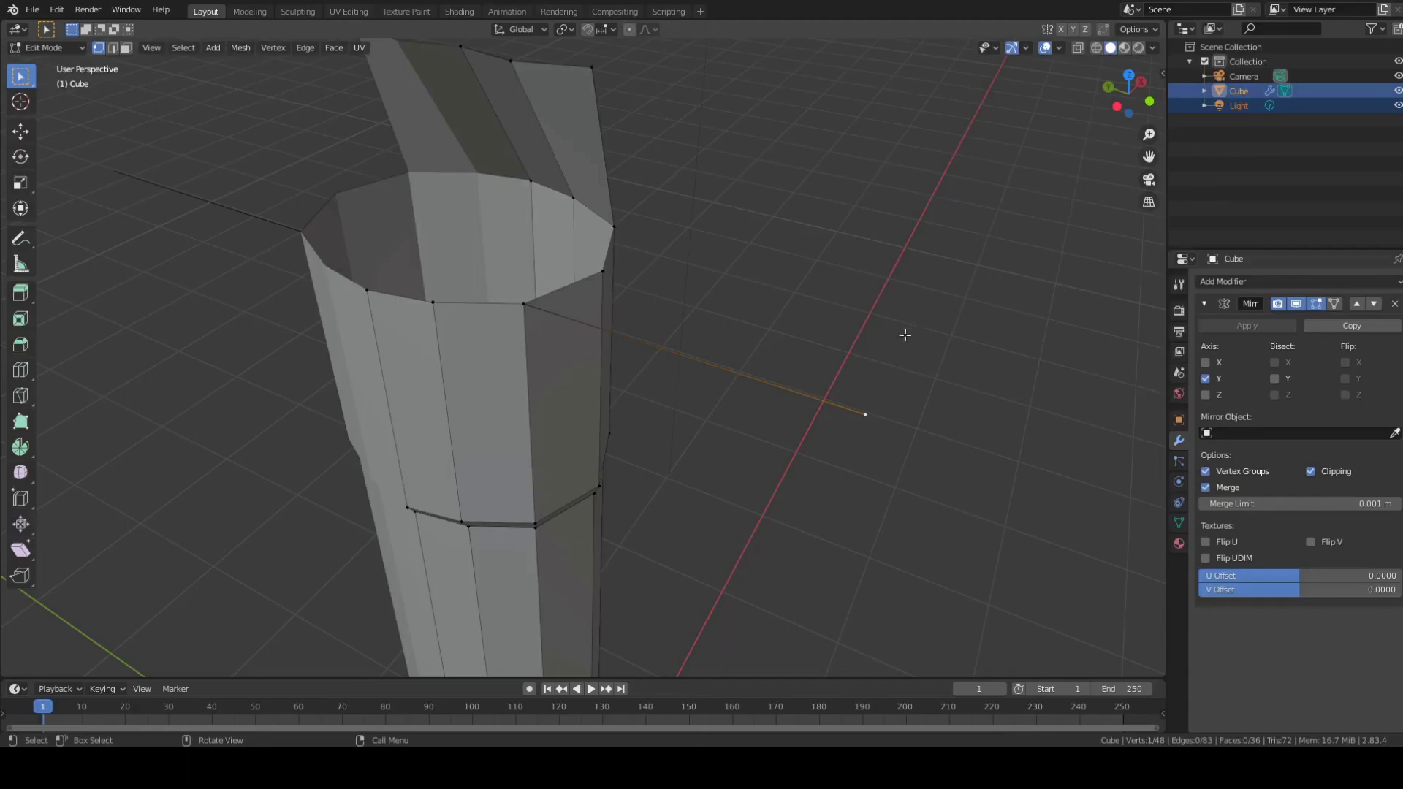
key(g)
key(x)
click(879, 387)
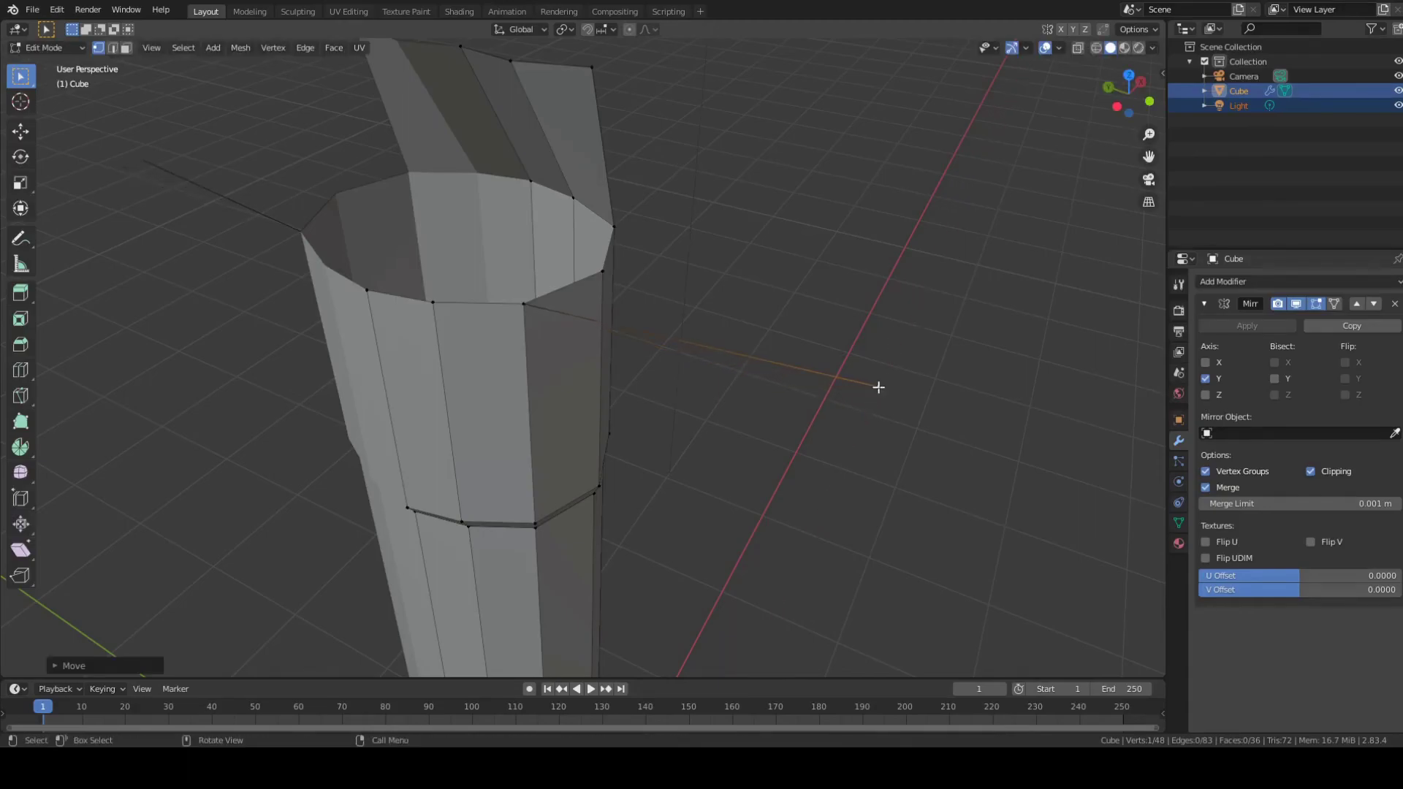
shift+click(522, 304)
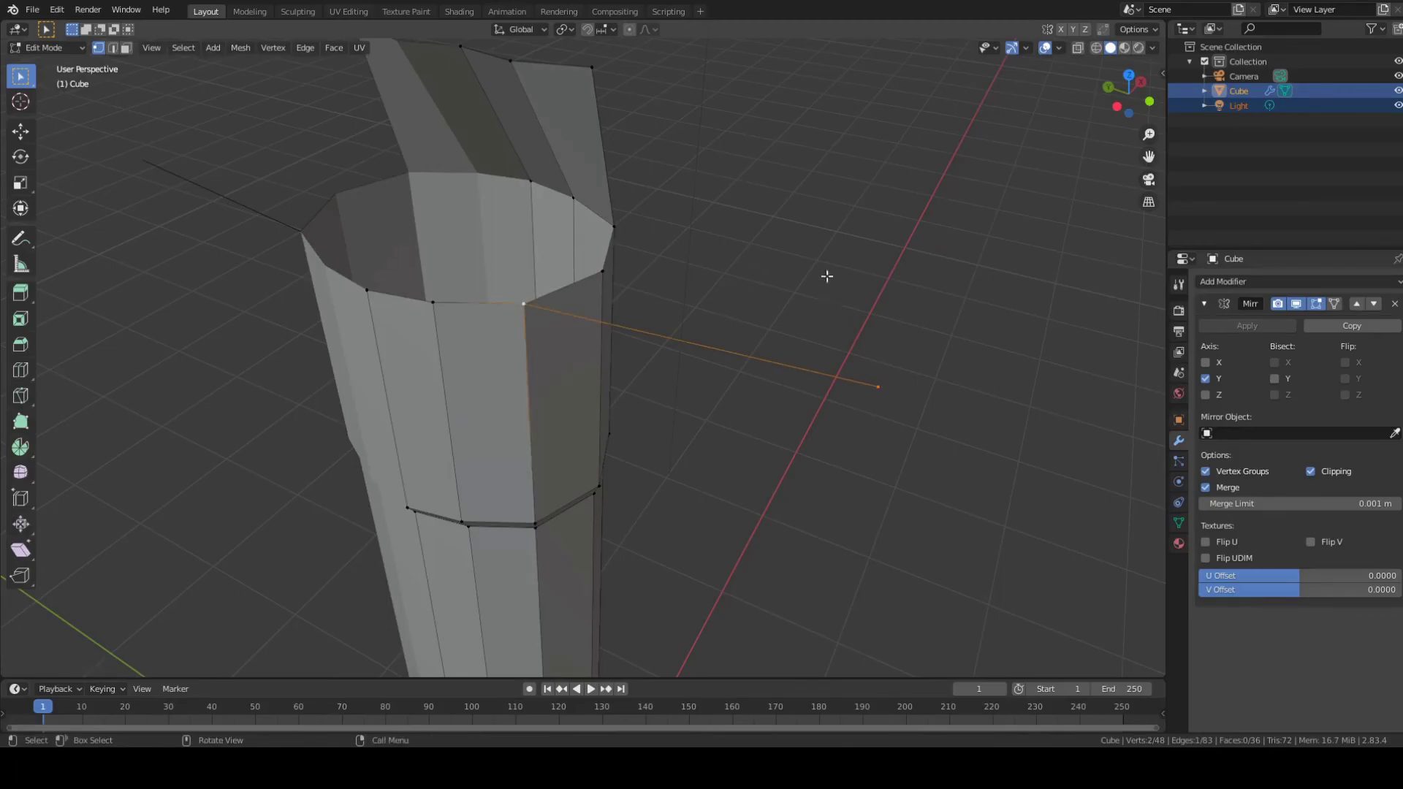
scroll(882, 351, down, 2)
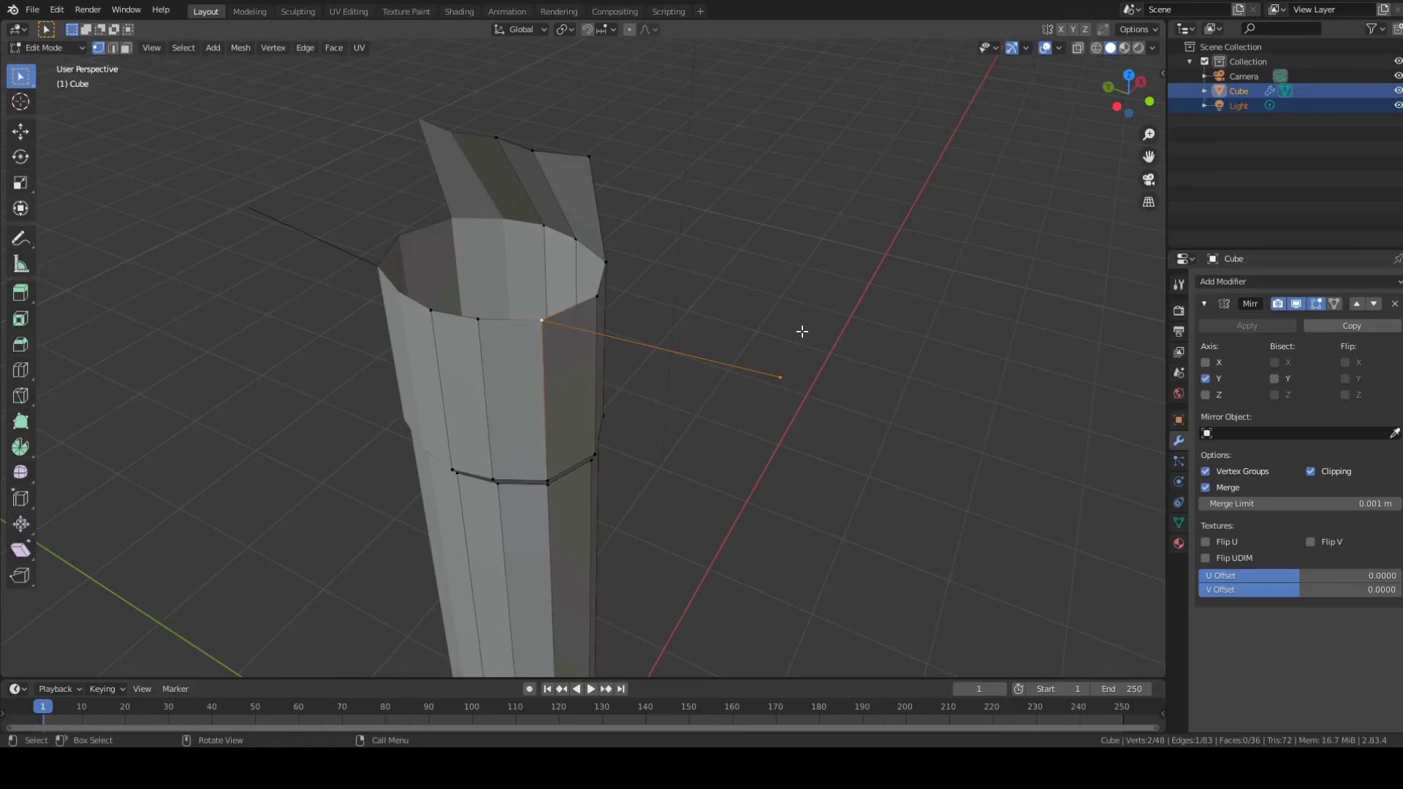
scroll(807, 335, up, 1)
scroll(716, 331, up, 1)
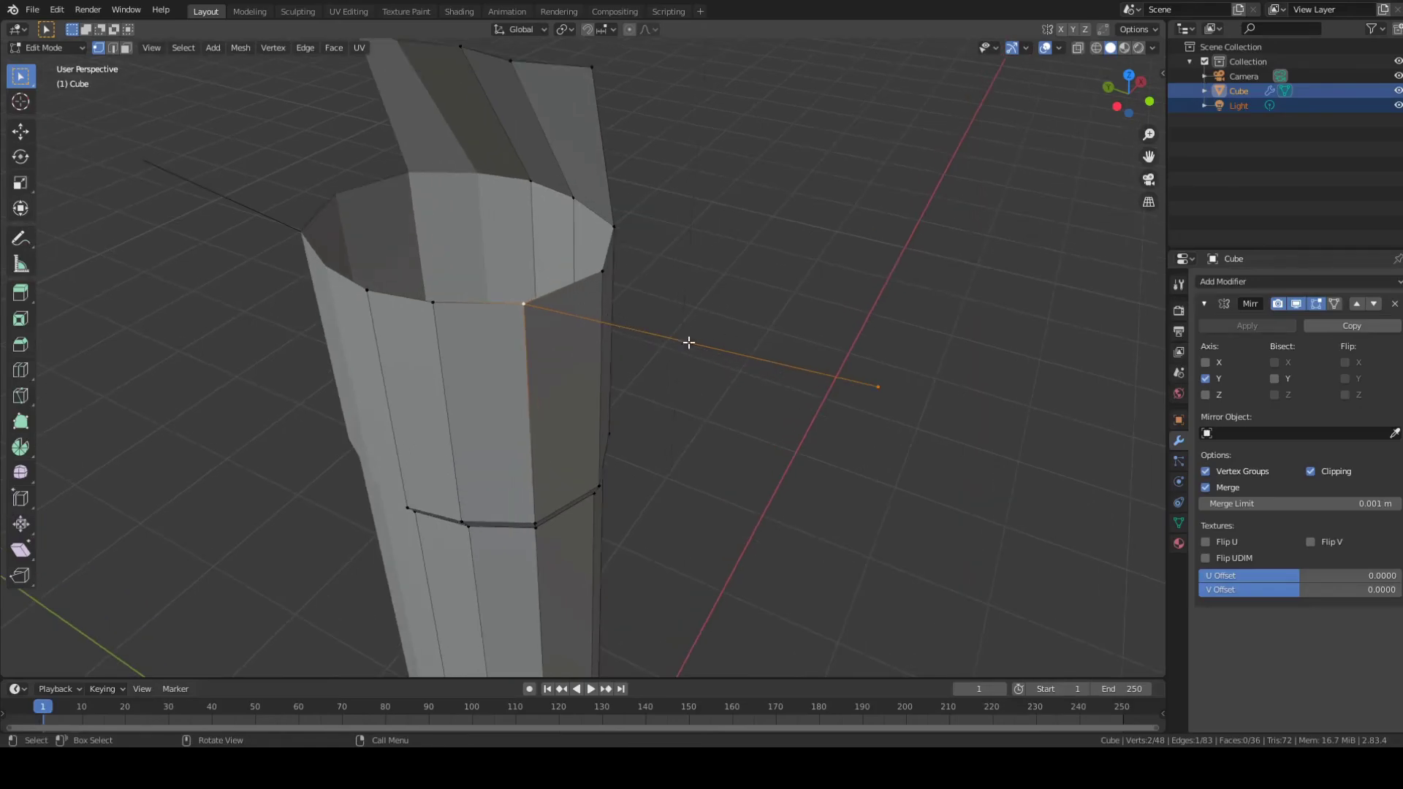
click(603, 271)
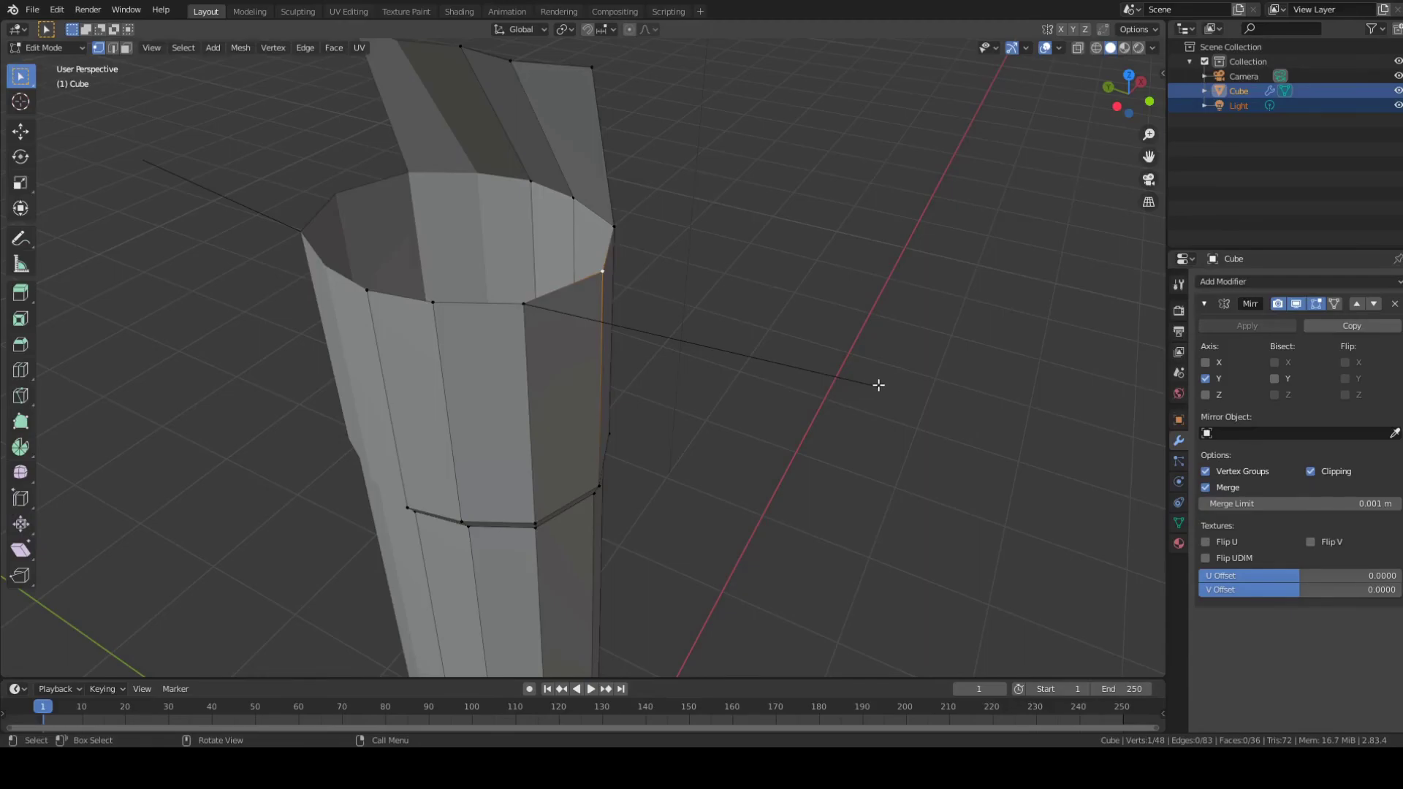
middle_drag(934, 336, 676, 288)
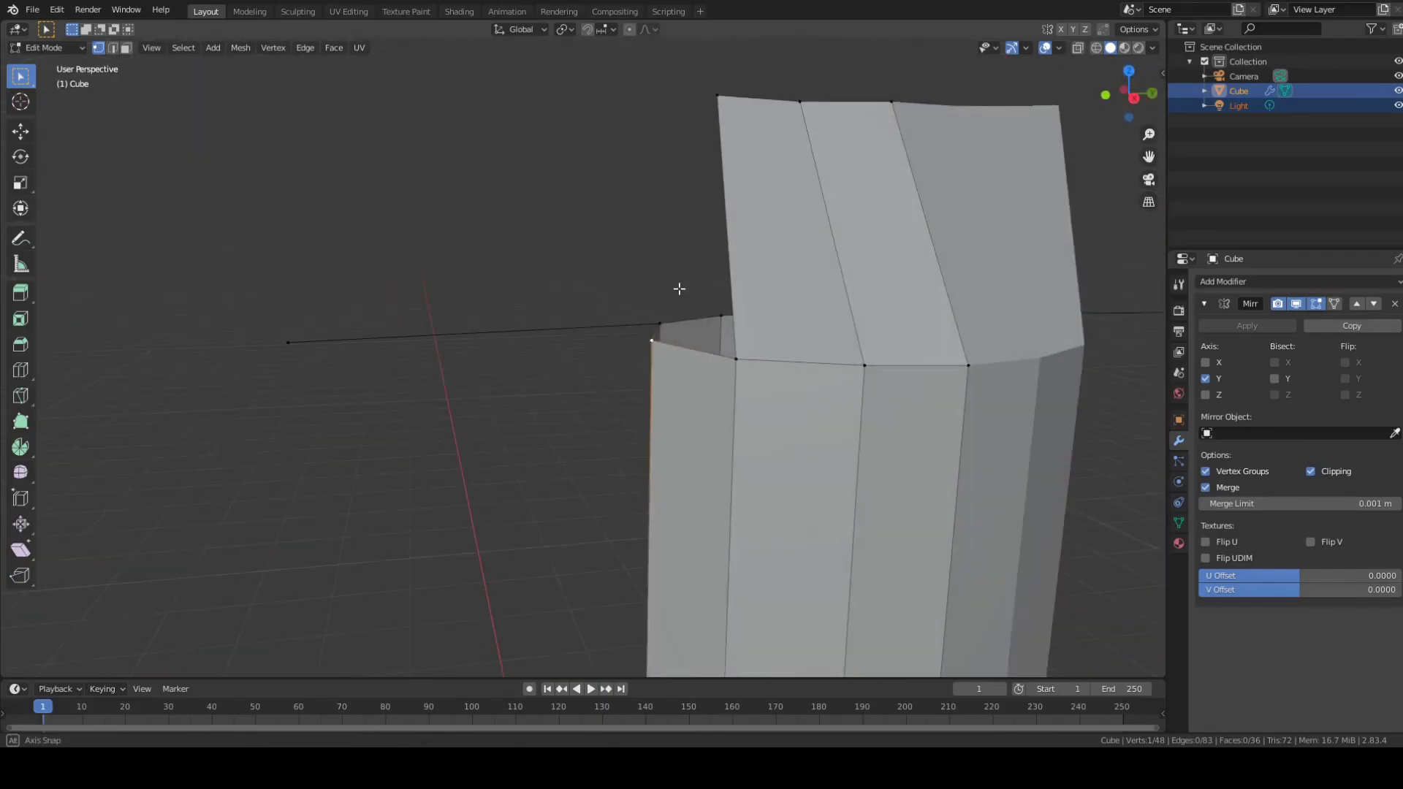
Step: Select only the free end vertex of the side extension
click(288, 342)
middle_drag(441, 434, 514, 446)
scroll(521, 445, down, 6)
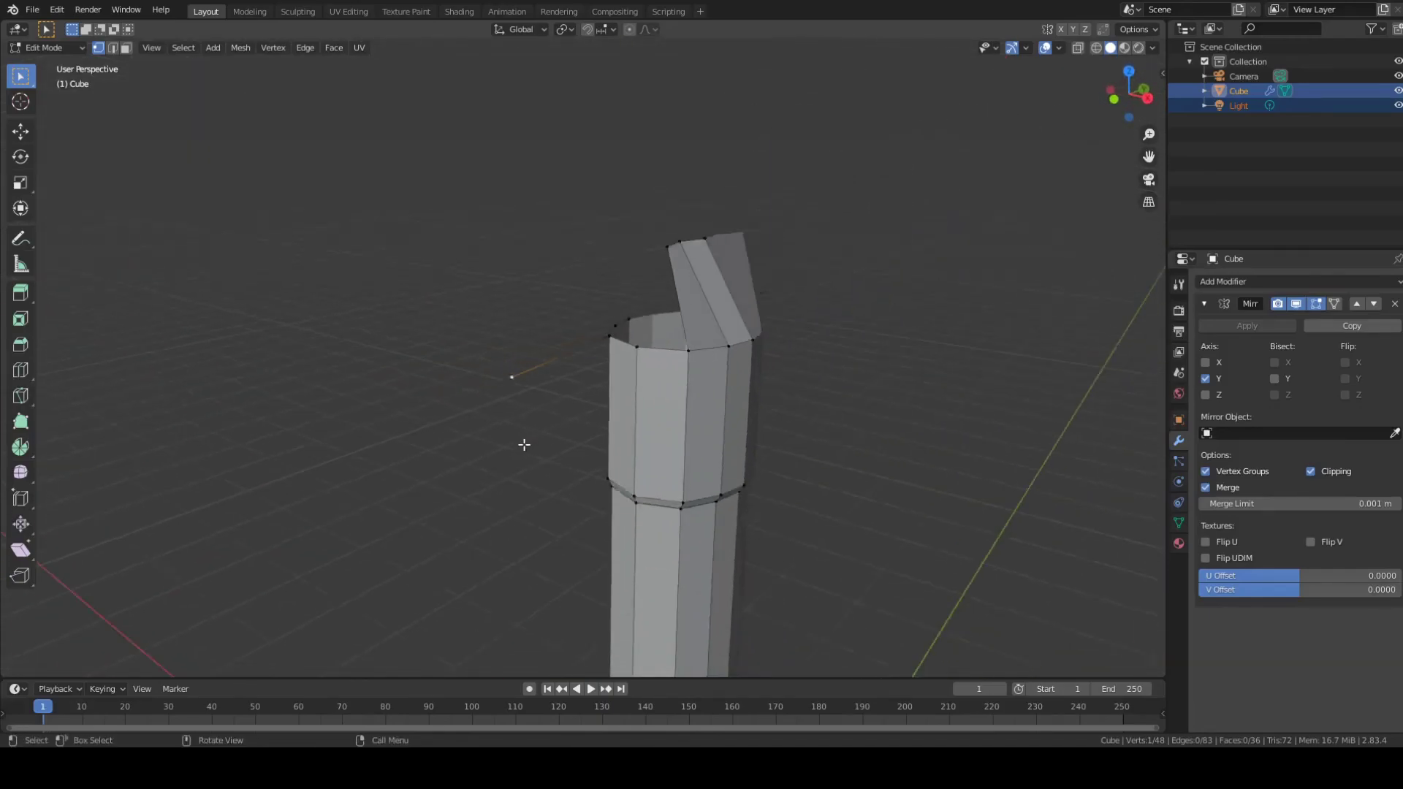
middle_drag(575, 222, 549, 370)
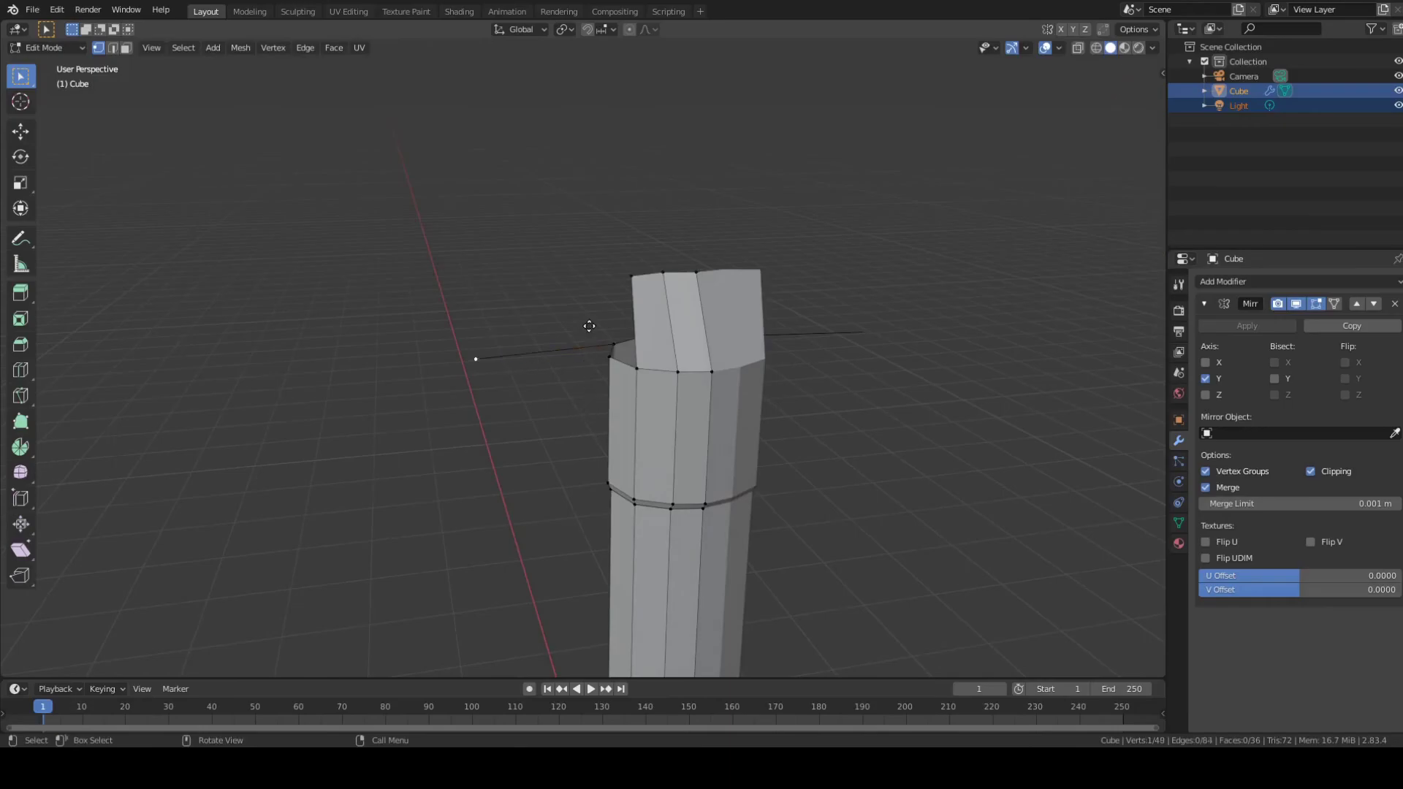
key(e)
click(678, 211)
key(ctrl+z)
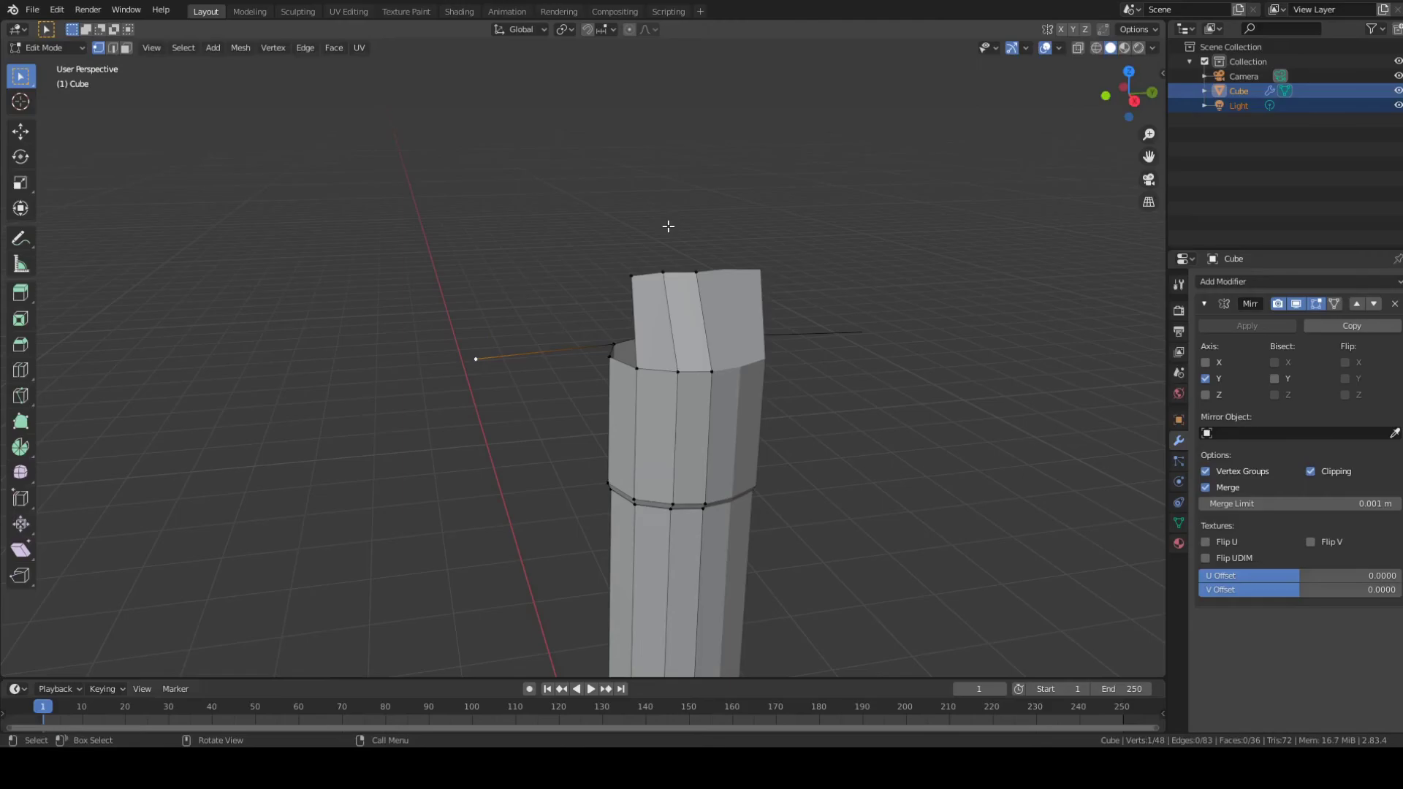
Step: Extrude the side extension's free end vertex about 1.4 m upward along the global Z axis
key(e)
key(z)
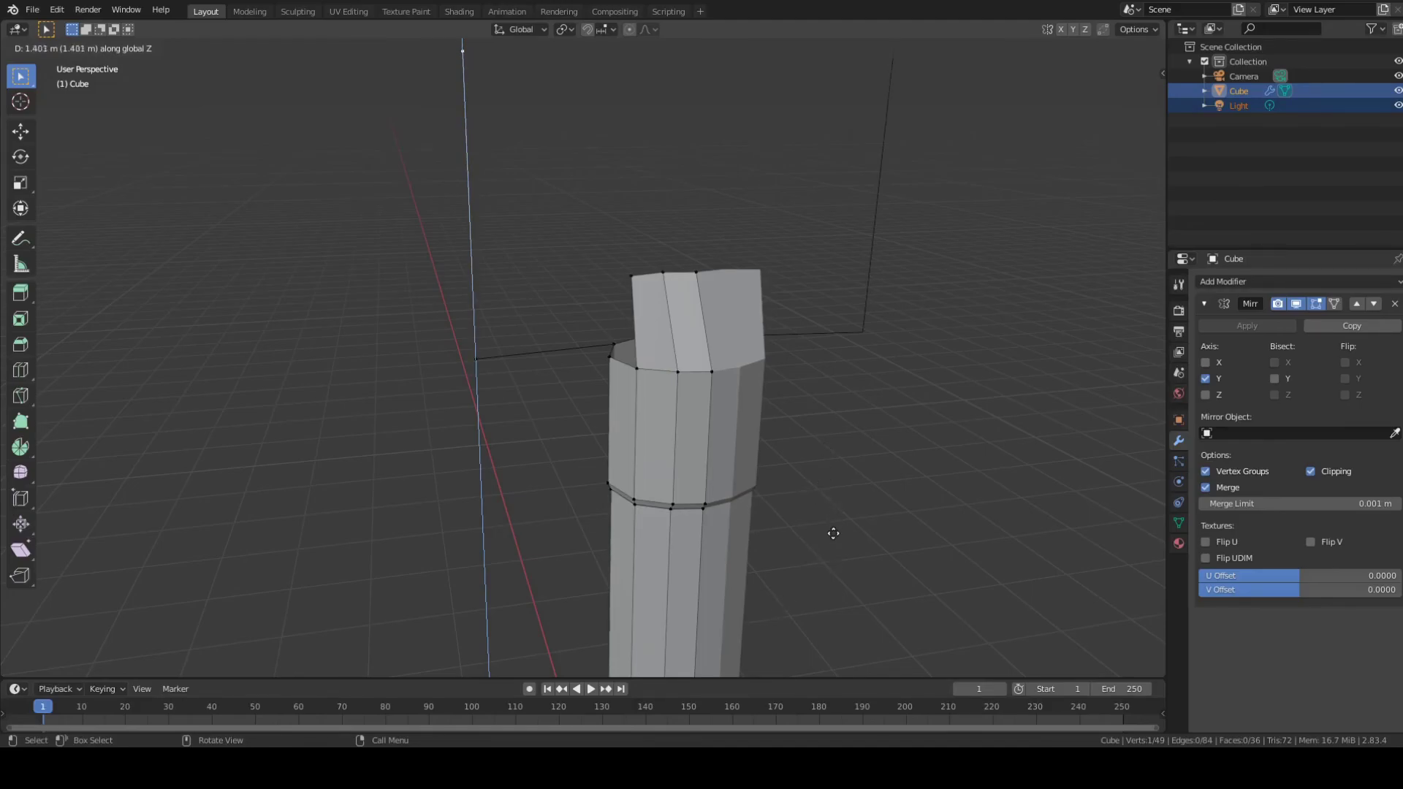
click(835, 515)
Step: Extrude another segment upward along global Z from the top vertex of the side extension's upright edge
scroll(813, 514, down, 3)
middle_drag(551, 445, 827, 448)
scroll(827, 394, up, 2)
middle_drag(792, 117, 748, 141)
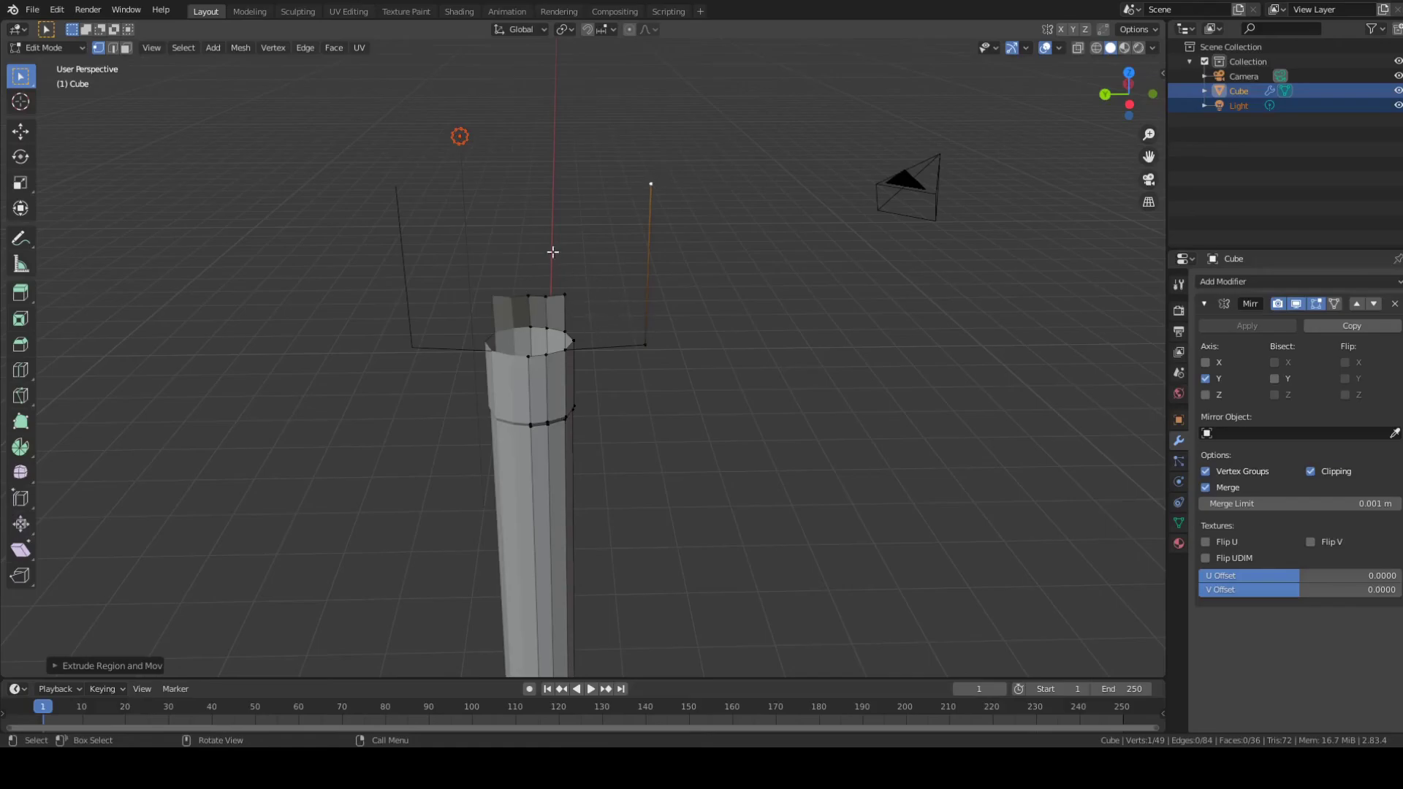
scroll(591, 560, down, 4)
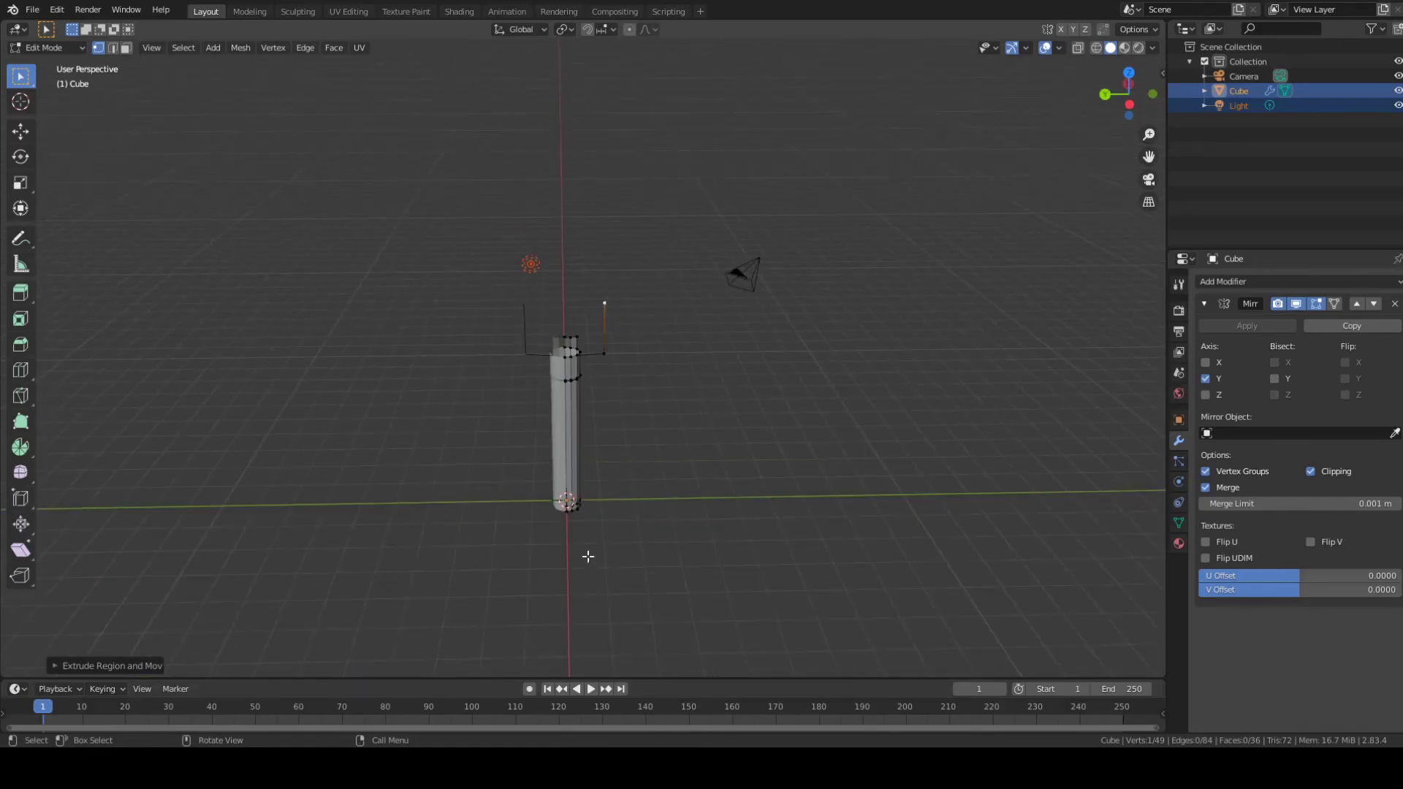
scroll(552, 351, up, 4)
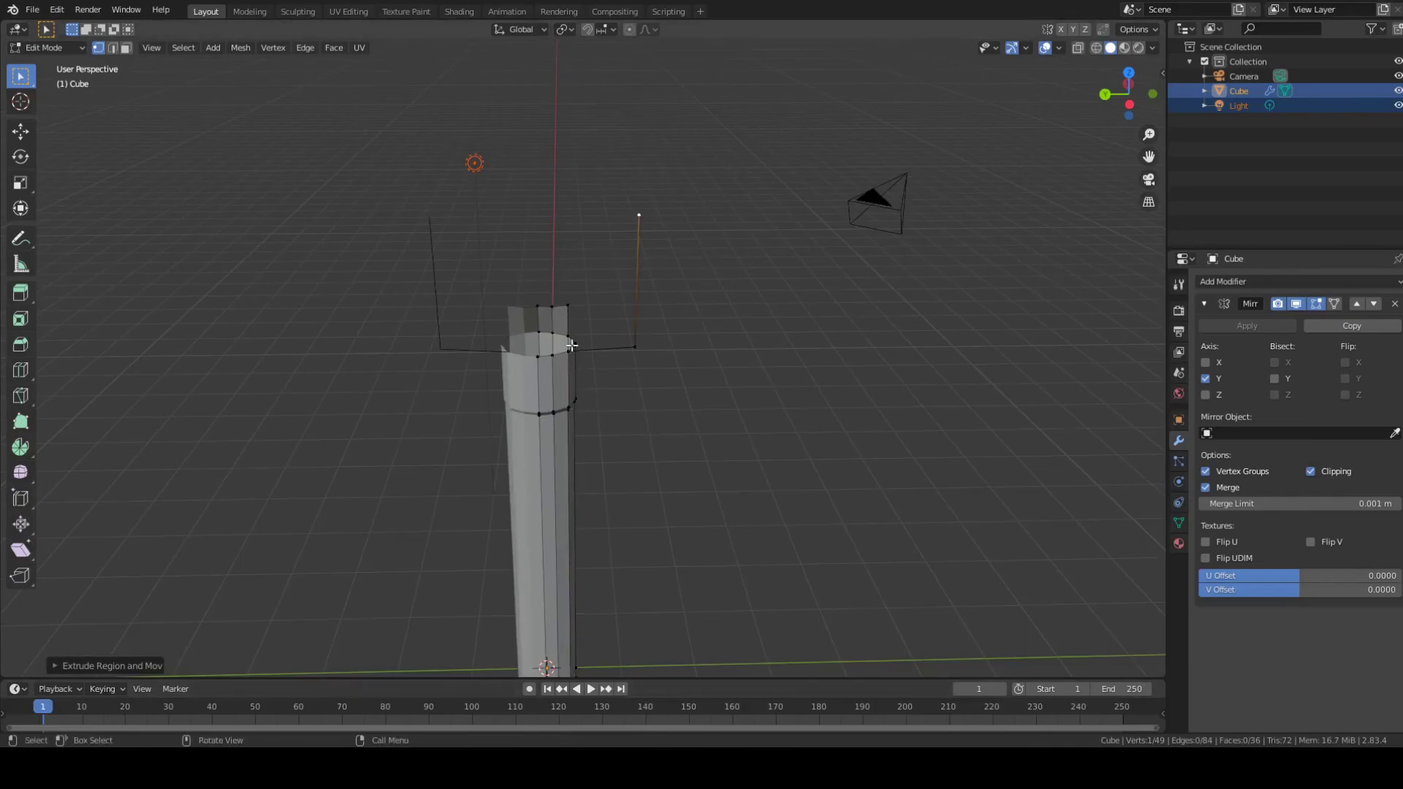
scroll(720, 424, up, 2)
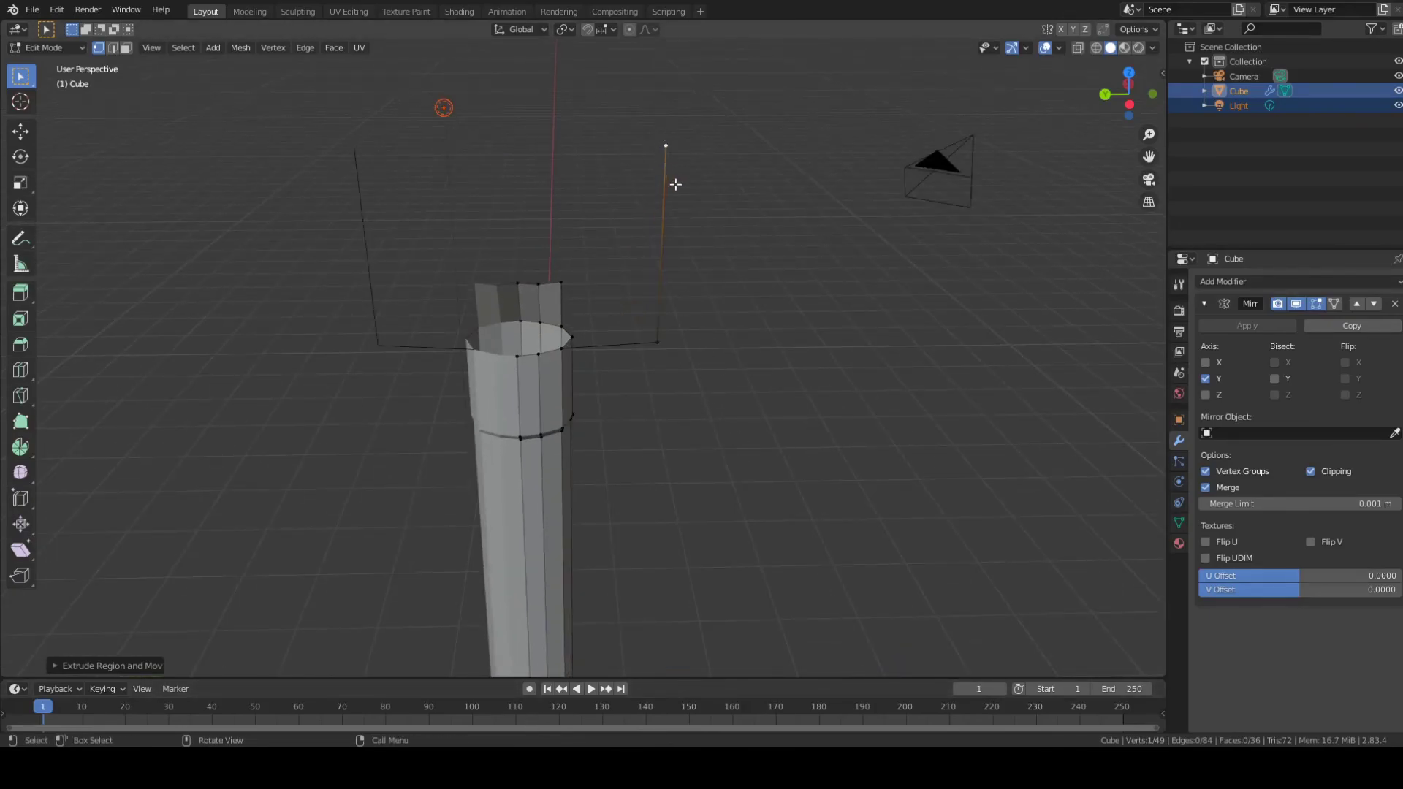
middle_drag(709, 127, 678, 223)
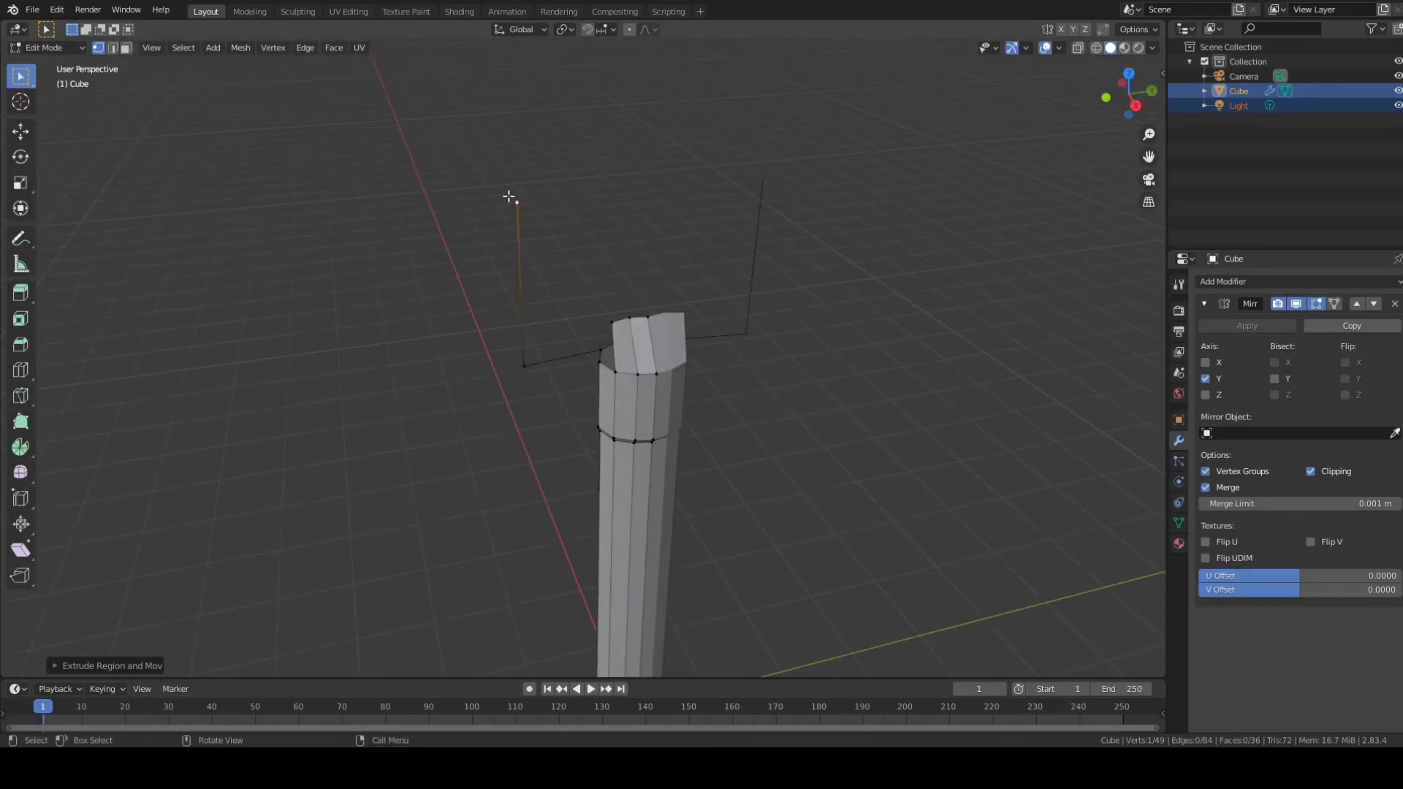
key(e)
key(z)
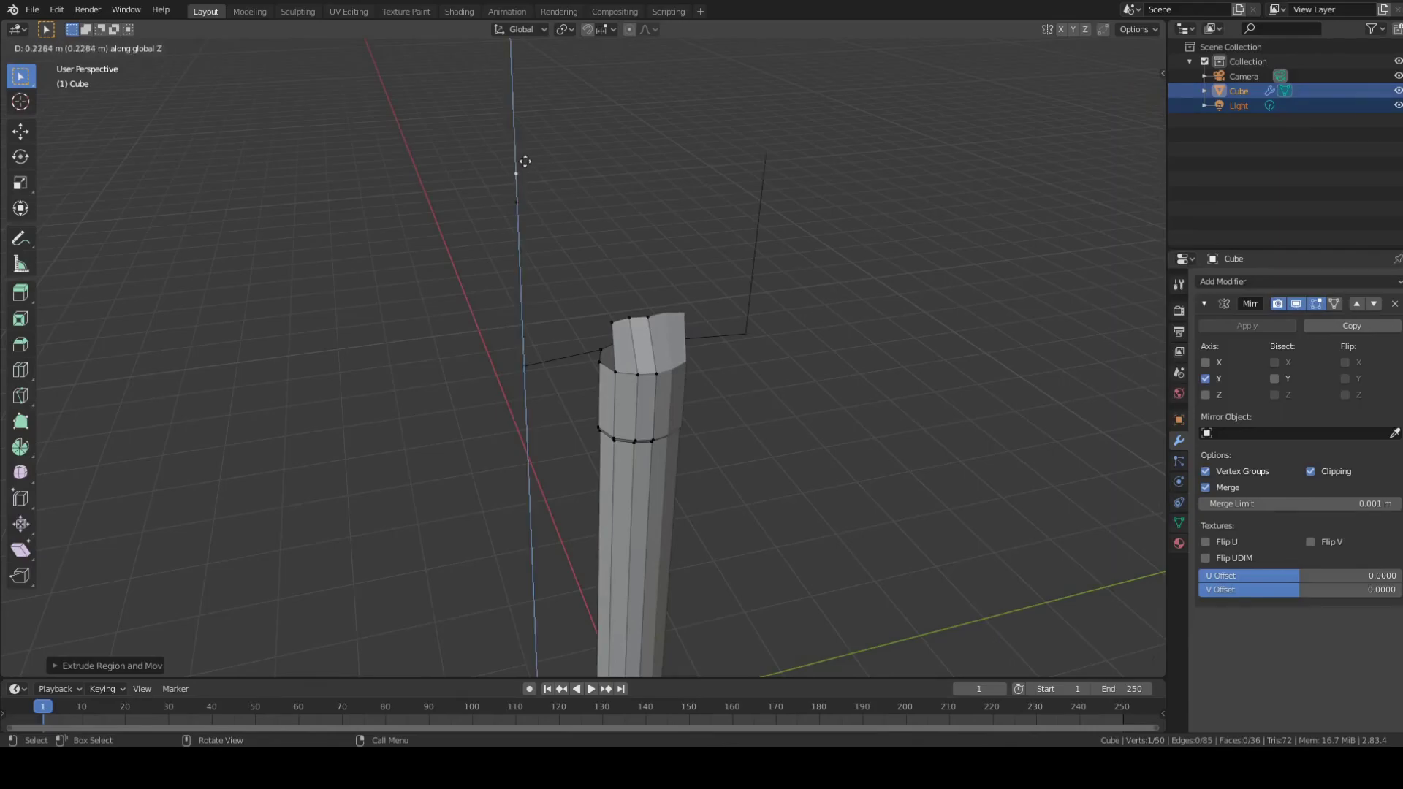
click(576, 84)
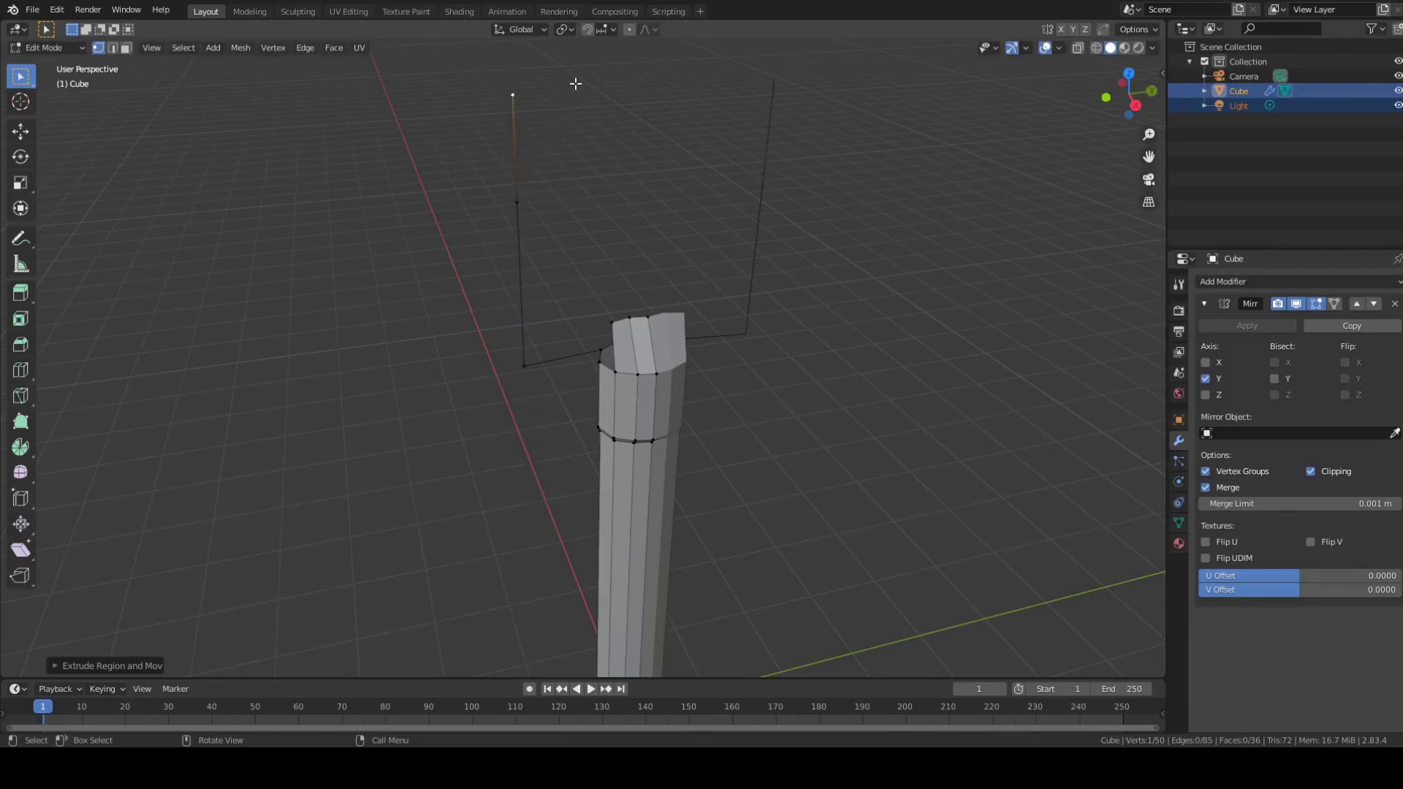
Step: Move the new top vertex inward along the positive global Y axis so the upper segment slants toward the mirror seam
key(g)
key(y)
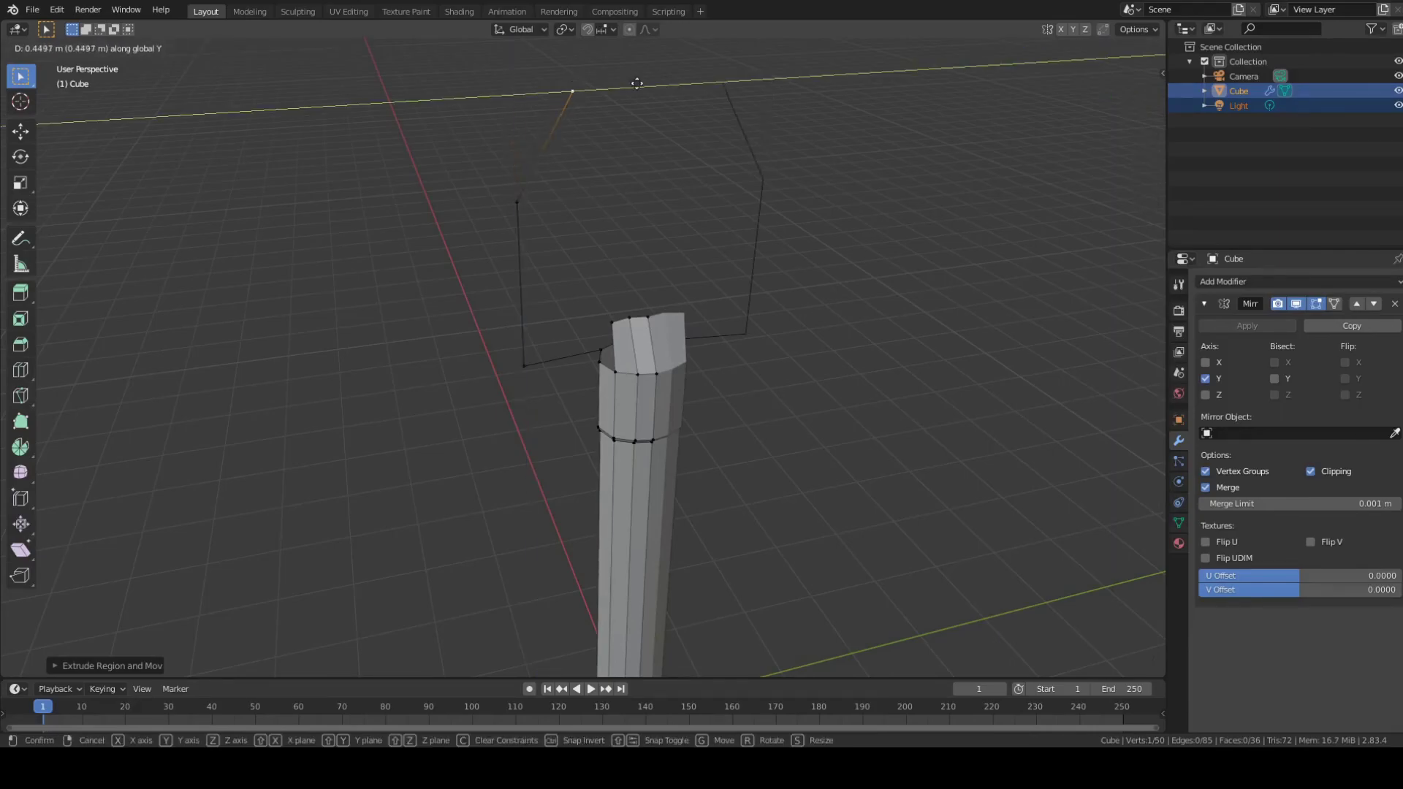
click(654, 88)
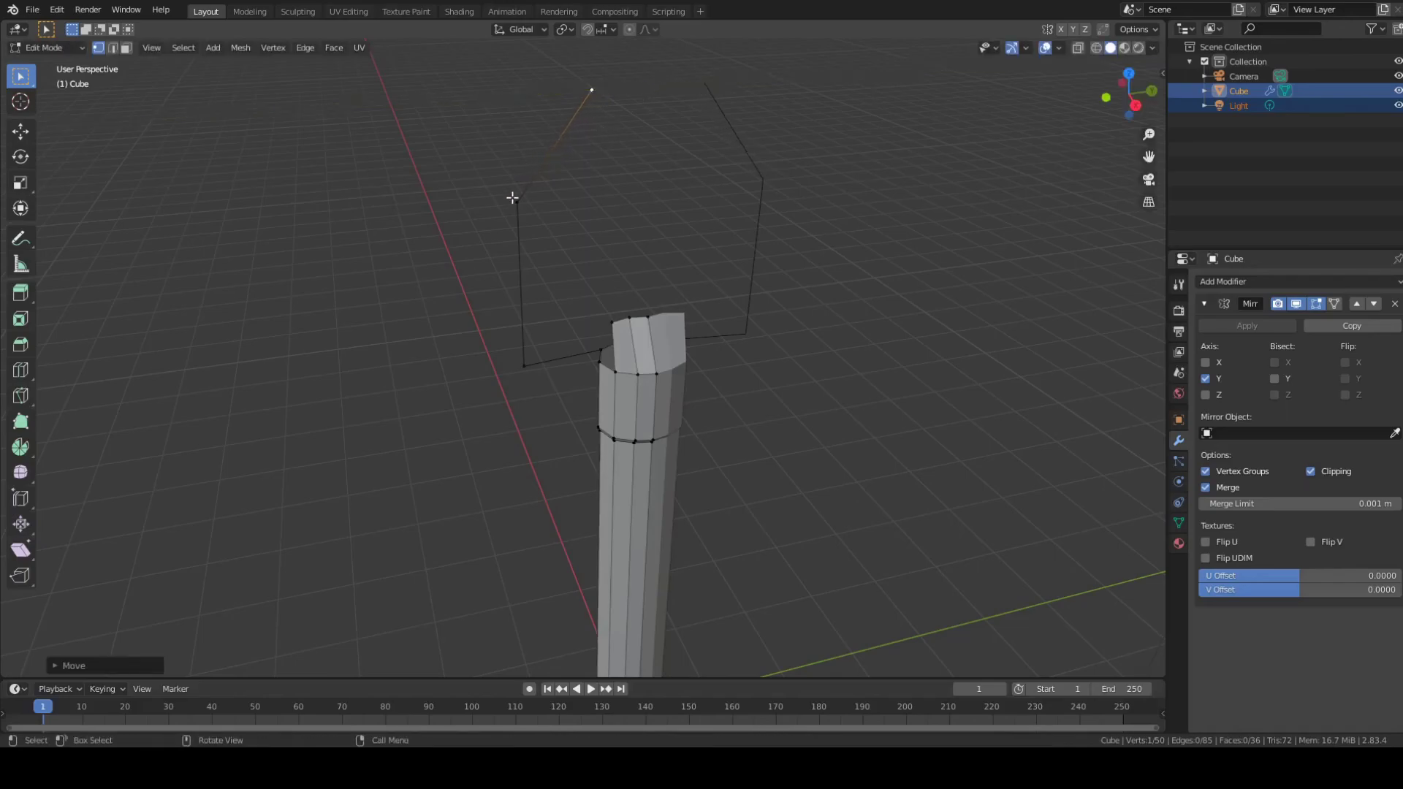
Step: Select both end vertices of the slanted segment and move them about 0.25 m inward along the global Y axis
shift+click(517, 203)
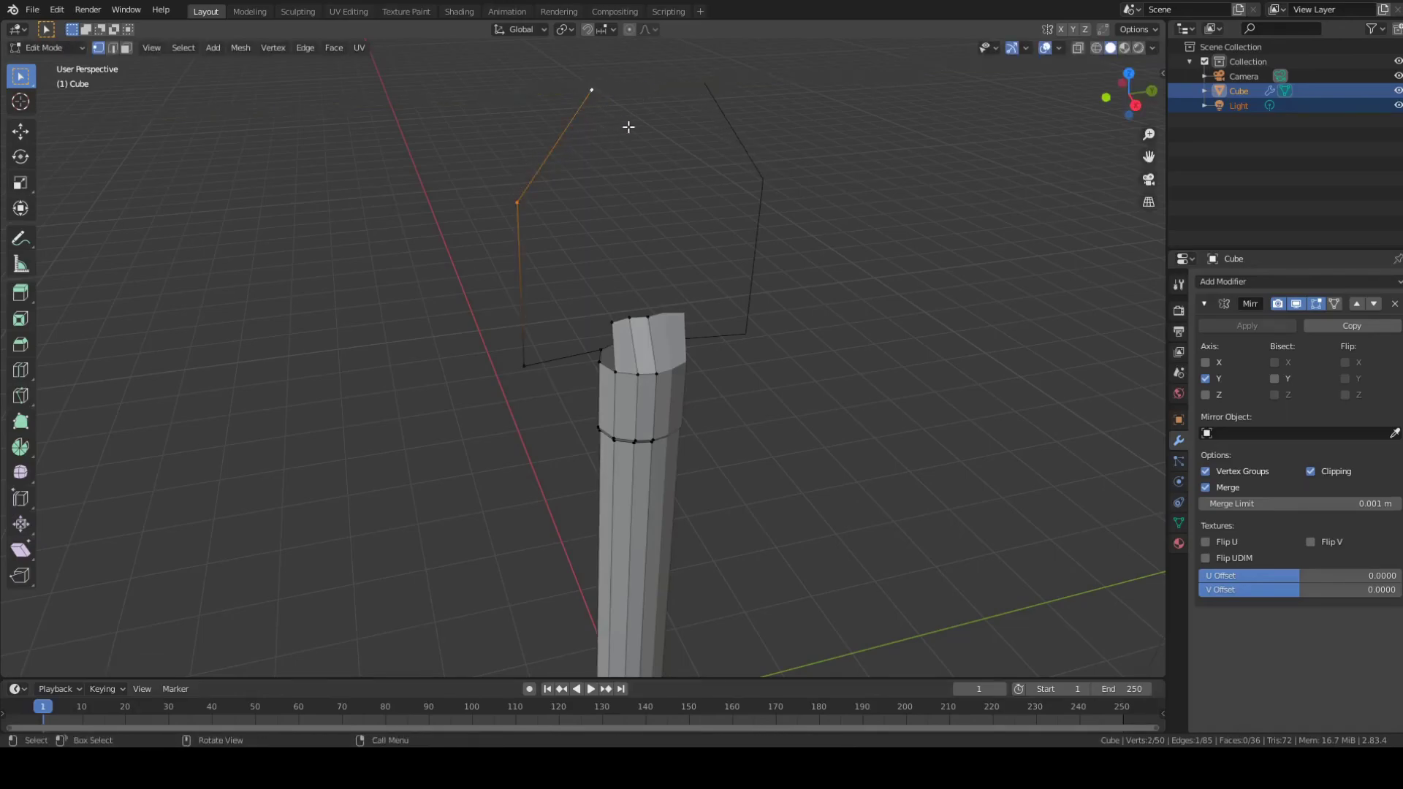
key(g)
key(y)
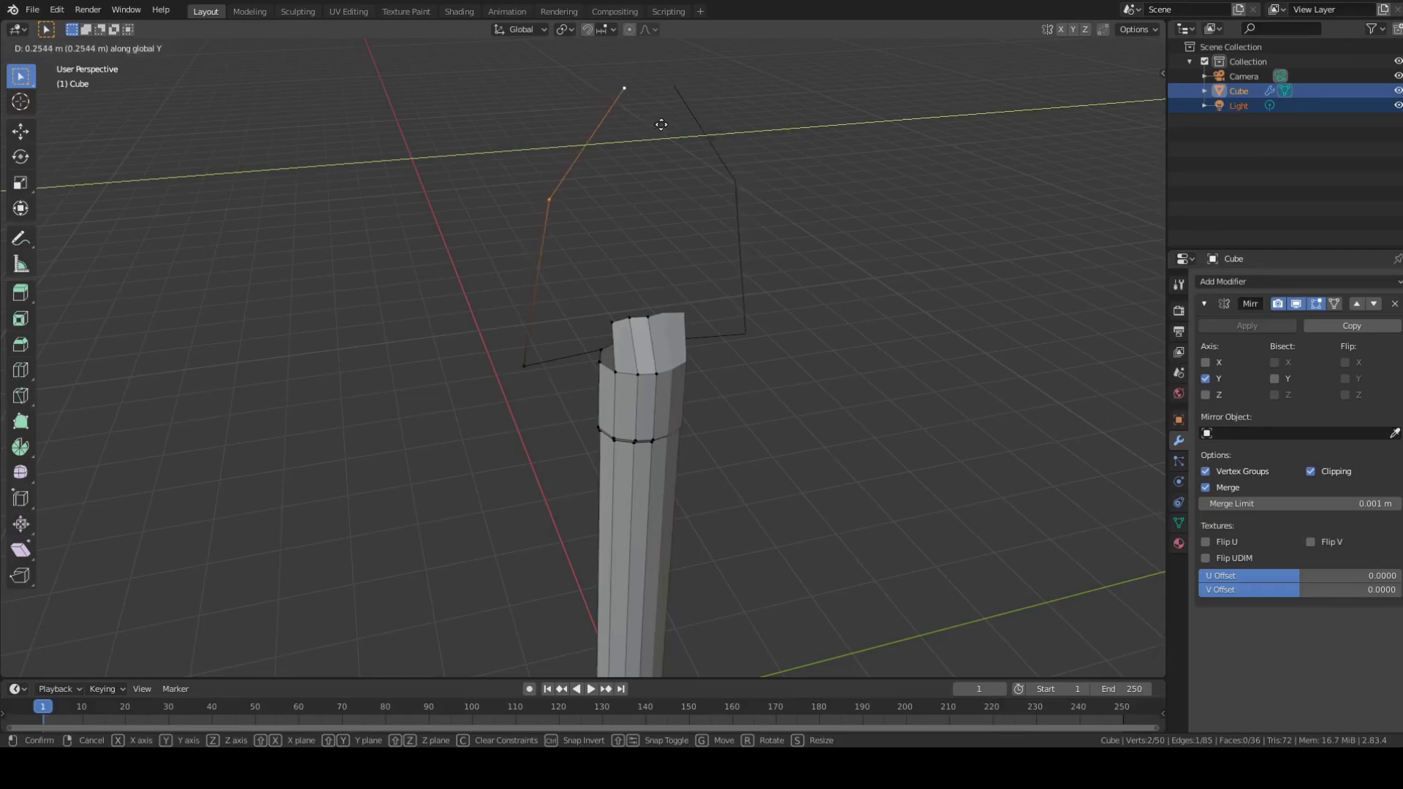
click(661, 127)
Step: Select only the topmost vertex of the side extension's outline
middle_drag(859, 260, 616, 216)
click(542, 85)
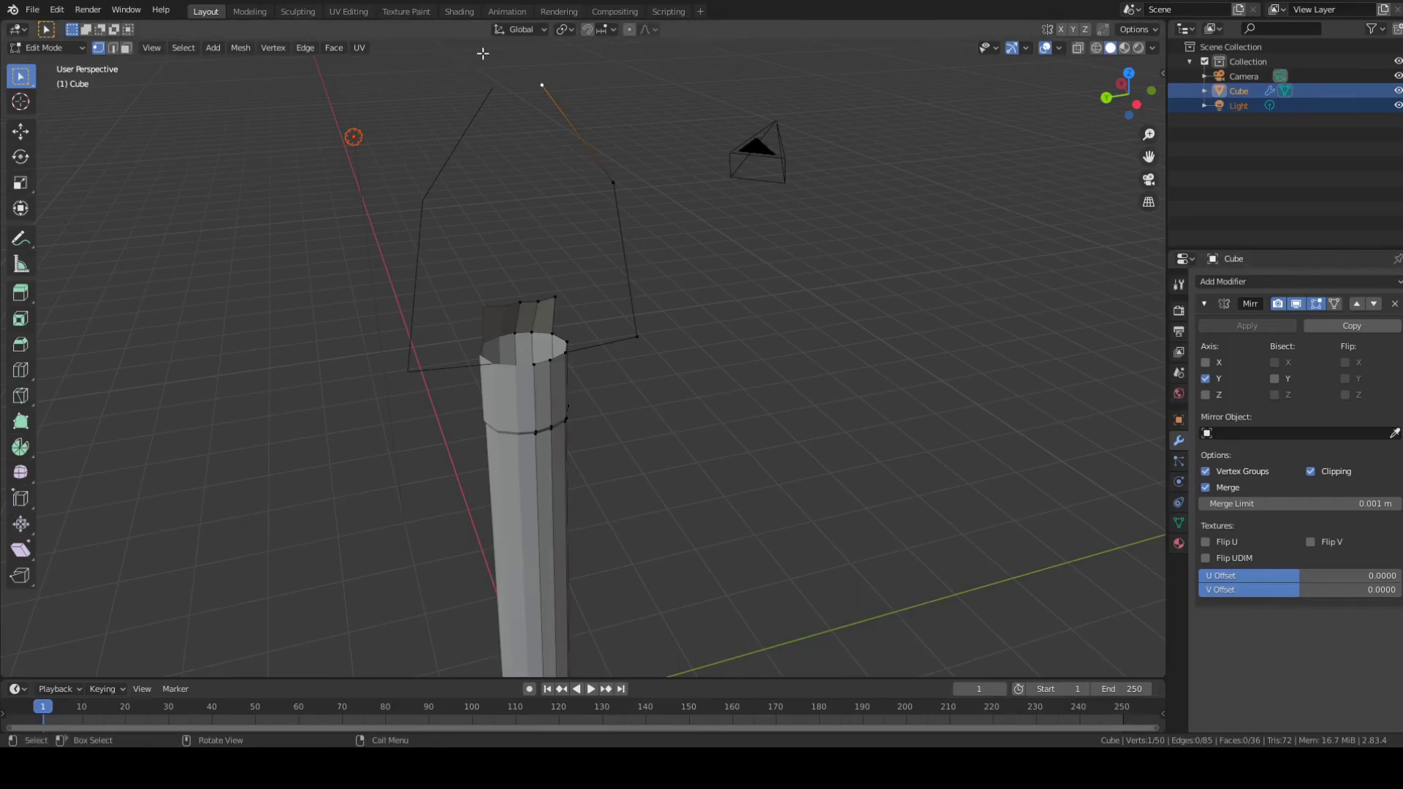
scroll(482, 54, down, 1)
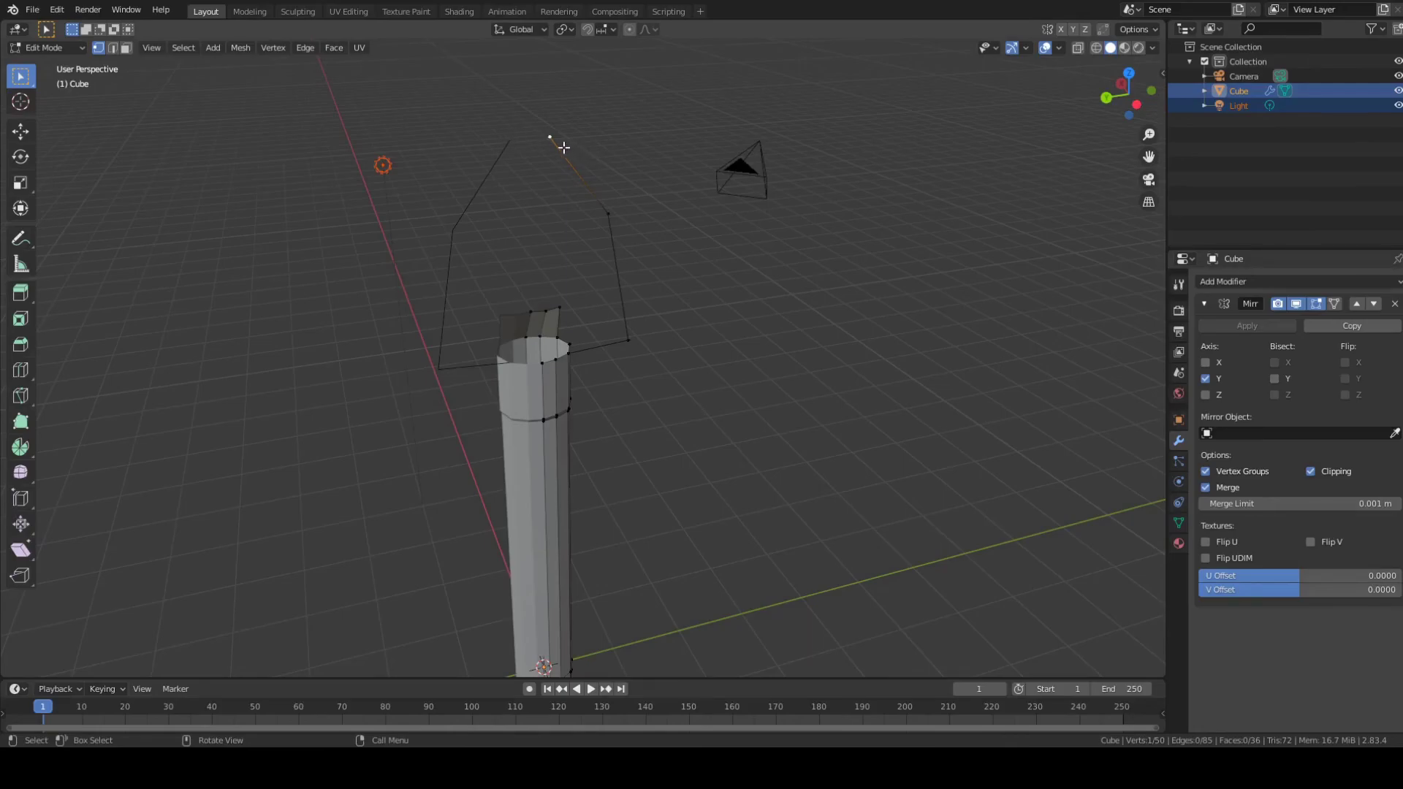
key(e)
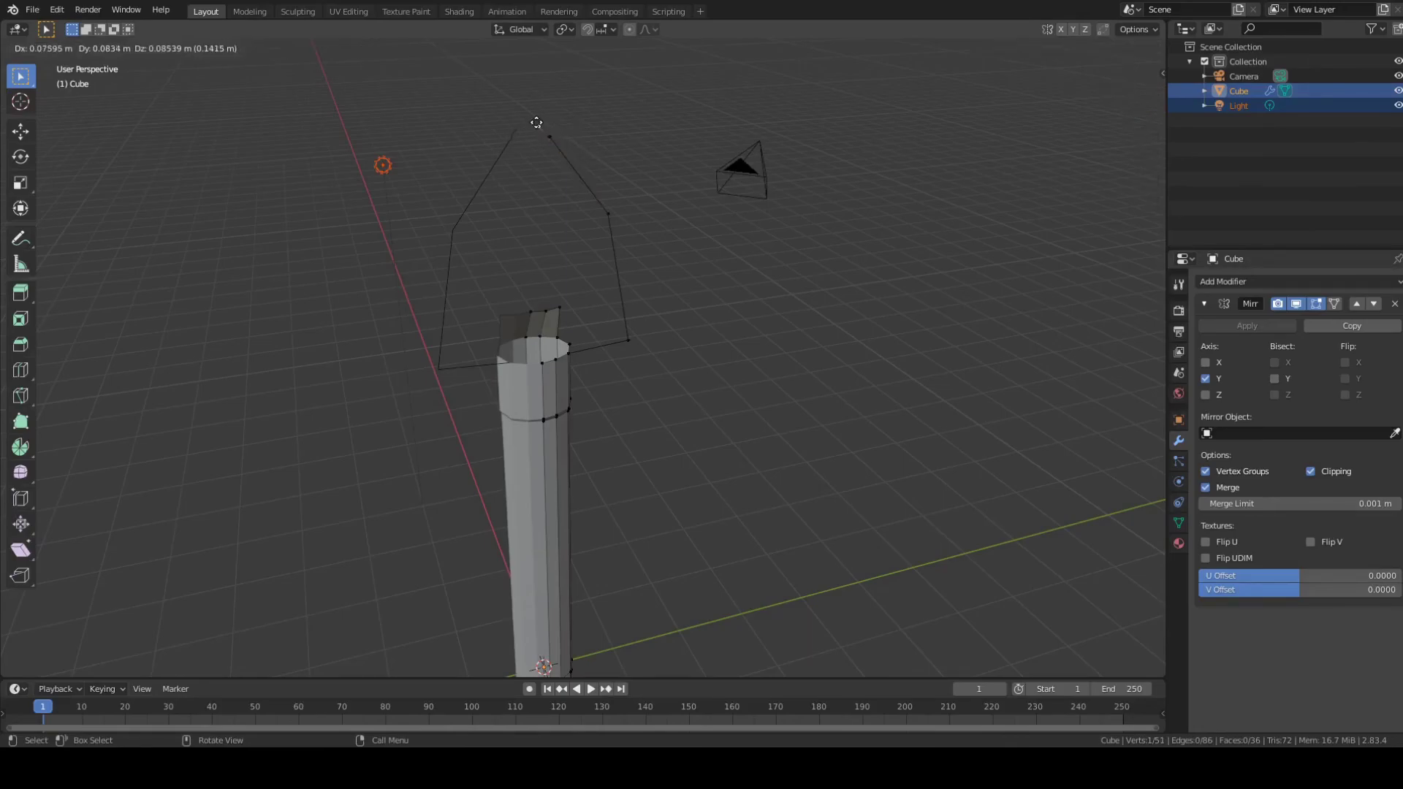
click(530, 125)
key(ctrl+z)
Step: Extrude the side extension's topmost vertex about 0.25 m upward along global Z
middle_drag(624, 173, 856, 178)
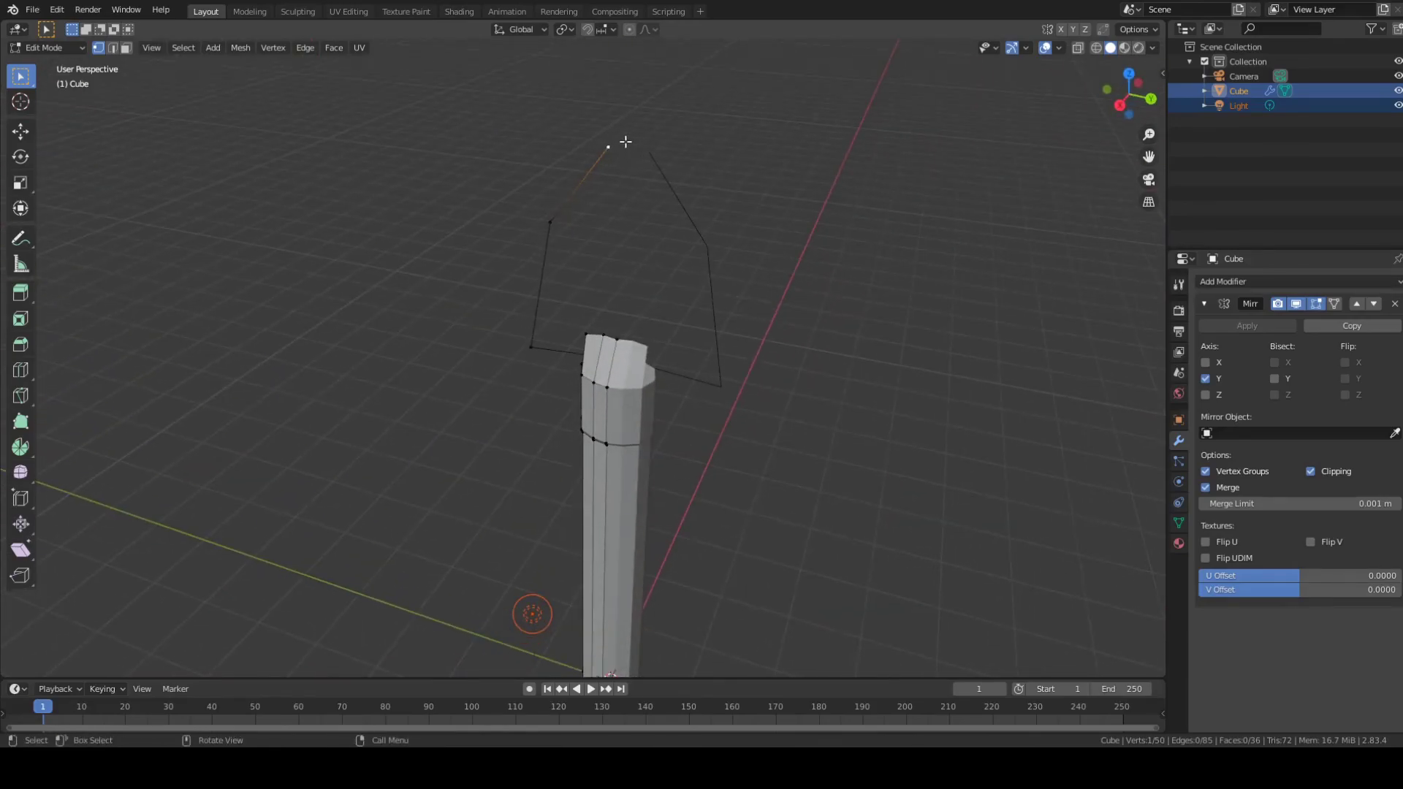
key(e)
key(z)
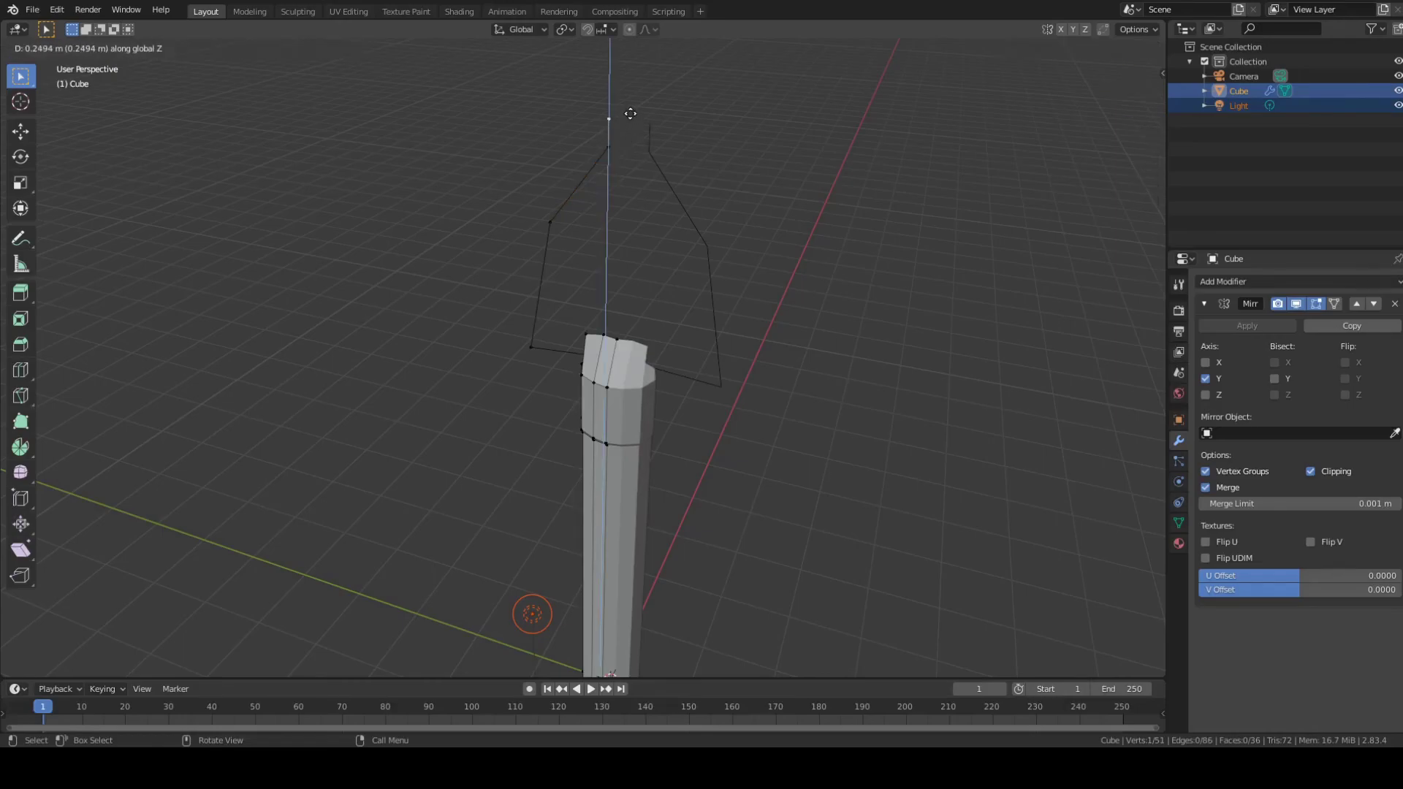
click(630, 114)
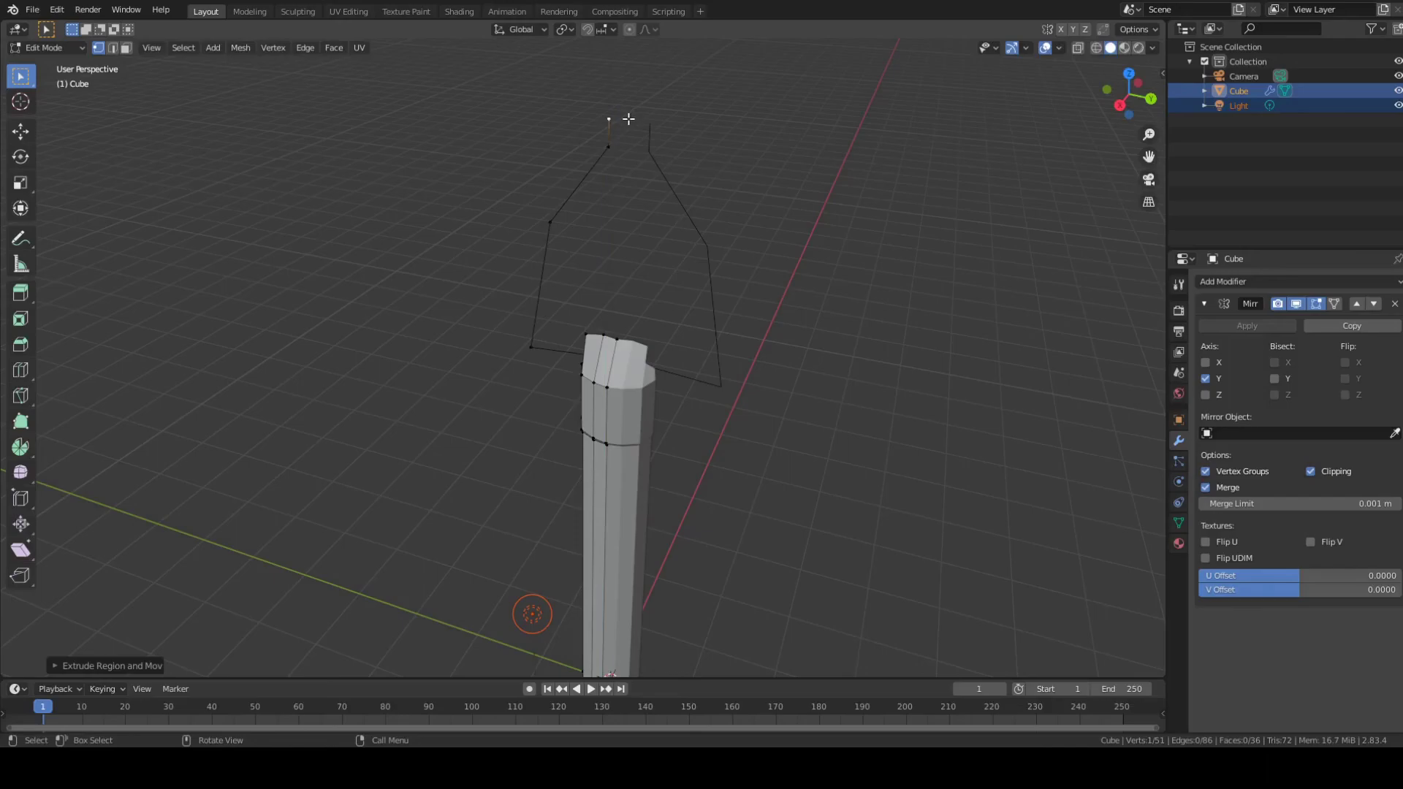
Step: Move the new top vertex along global Y onto the mirror seam and lower it about 0.18 m along global Z
key(g)
key(y)
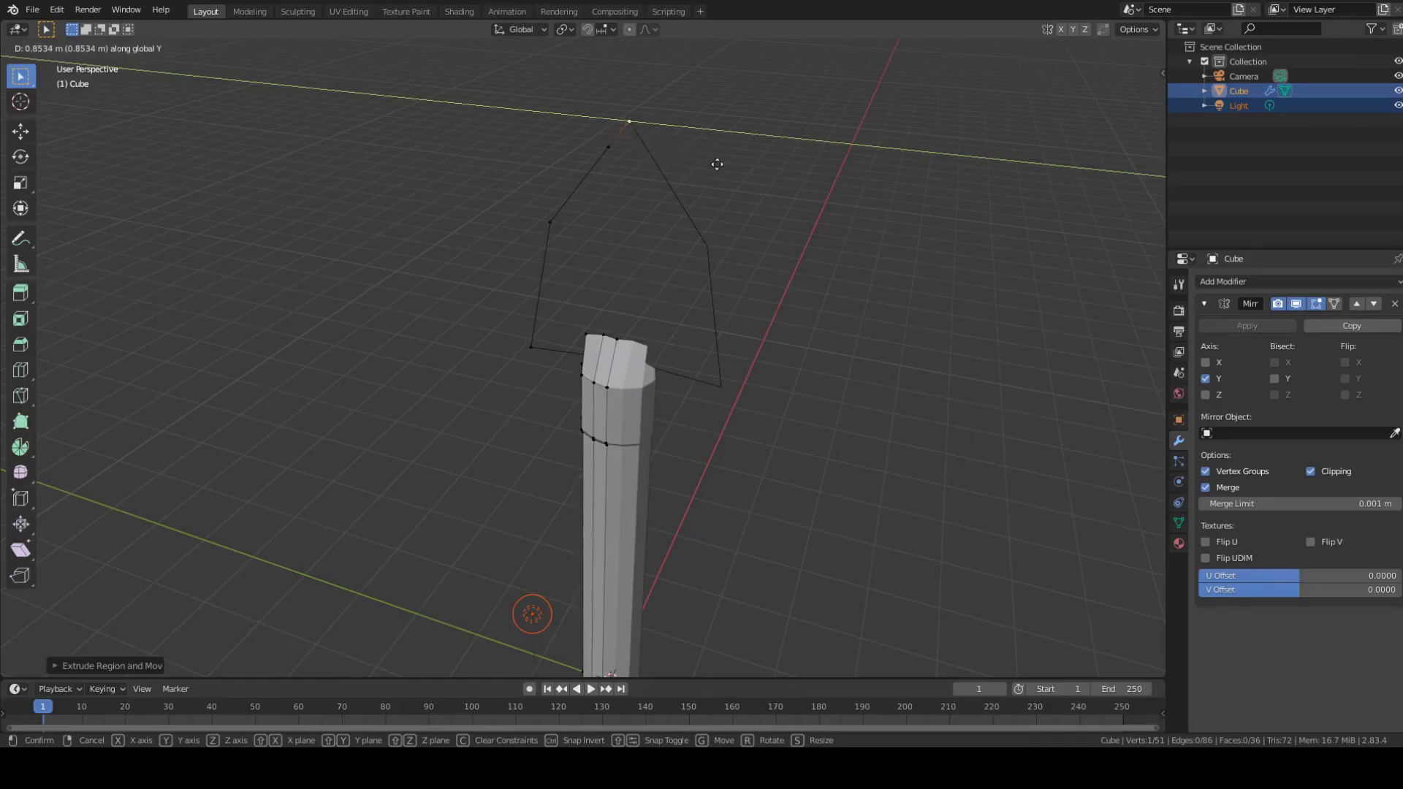
click(717, 164)
middle_drag(748, 180, 692, 141)
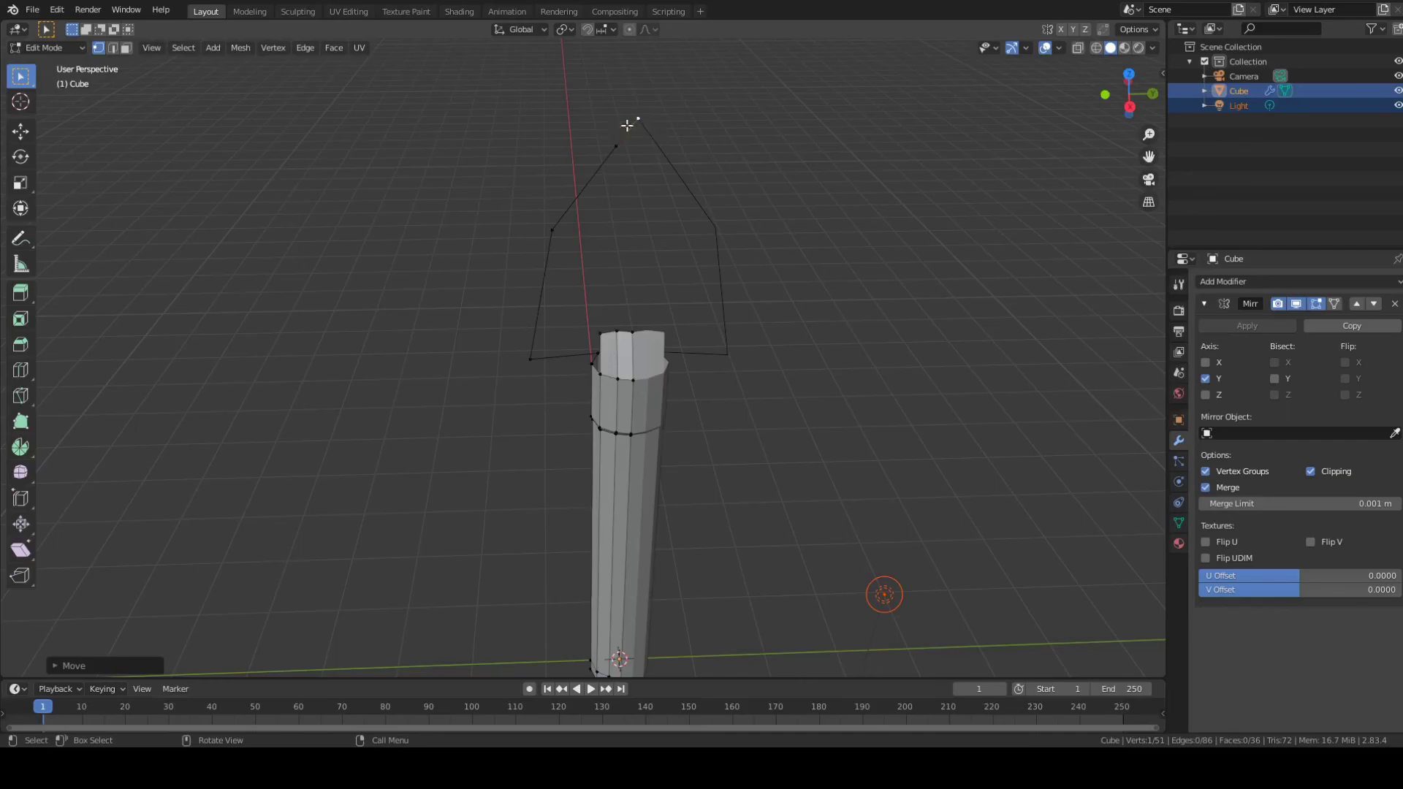
key(g)
key(z)
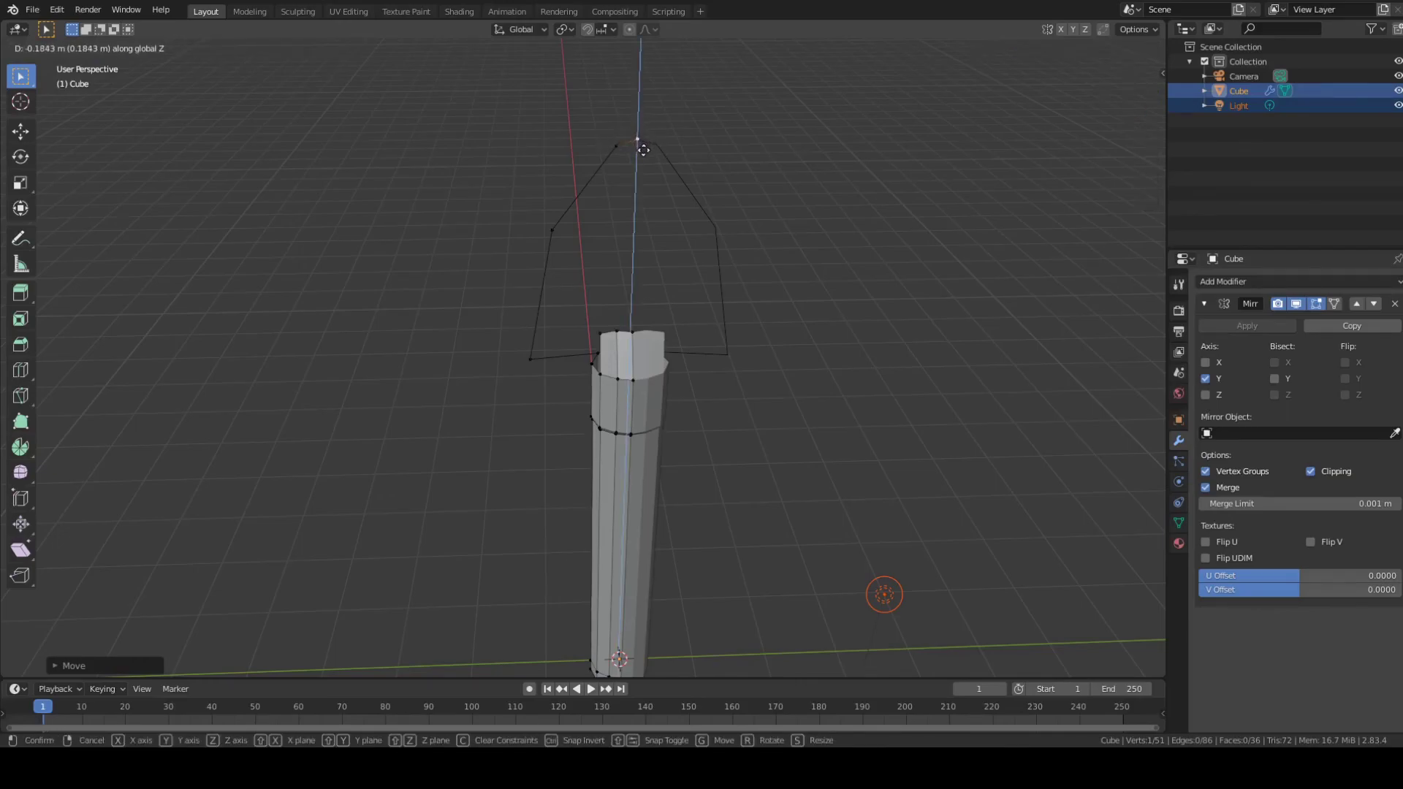
click(643, 149)
Step: Join the side extension's outer lower vertex to the next back vertex of the collar rim with a second edge
middle_drag(883, 369, 750, 411)
shift+click(528, 457)
scroll(701, 468, up, 3)
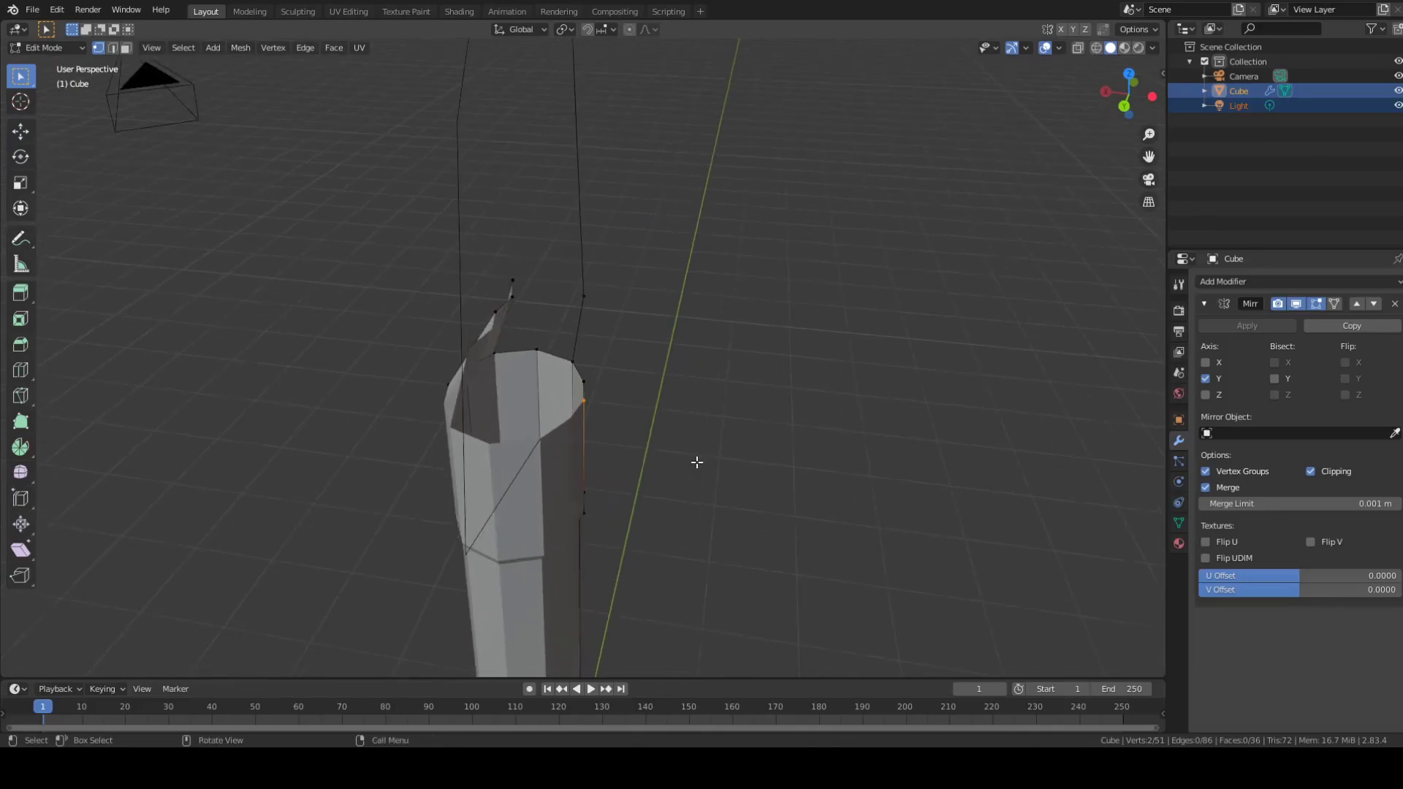
click(648, 558)
middle_drag(648, 558, 576, 515)
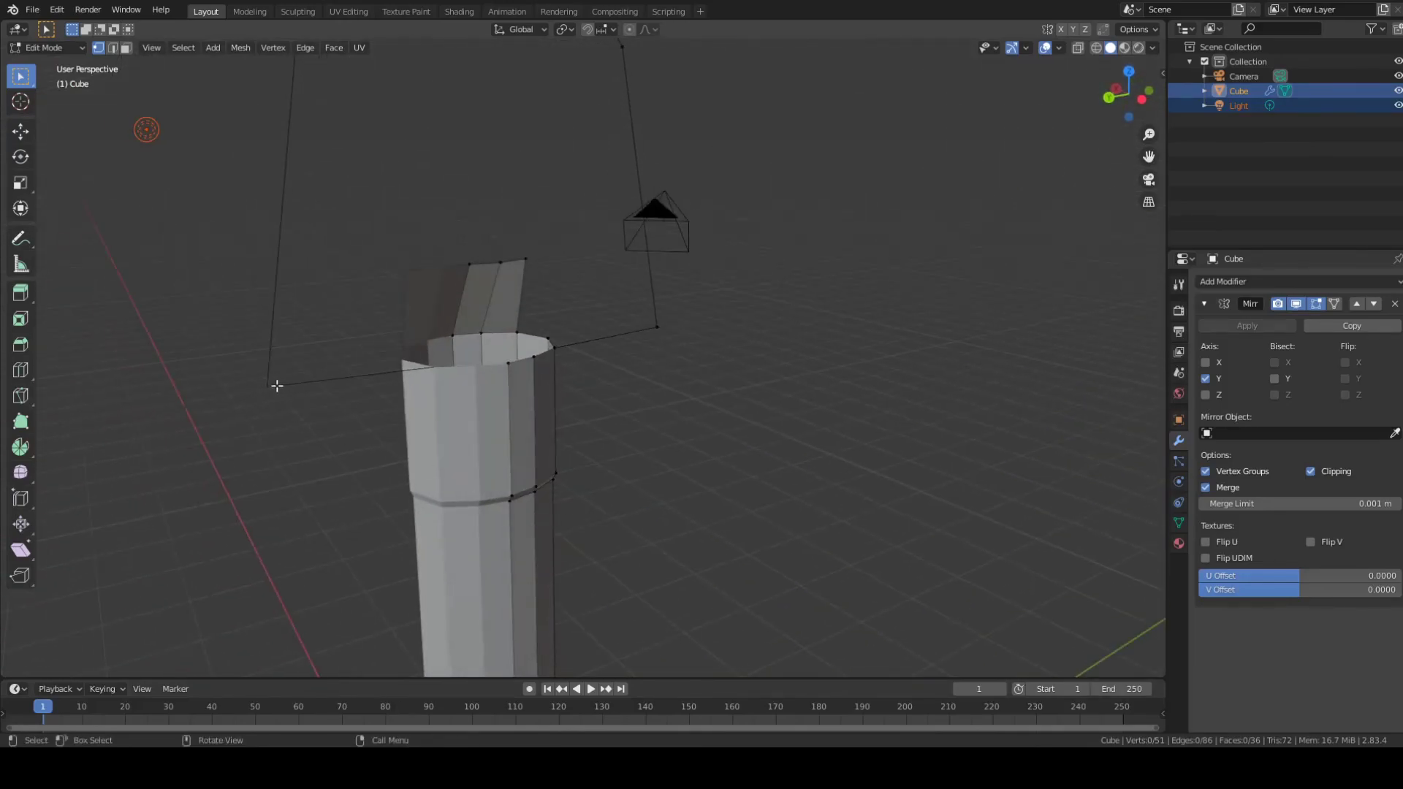
scroll(323, 411, up, 2)
middle_drag(528, 383, 412, 430)
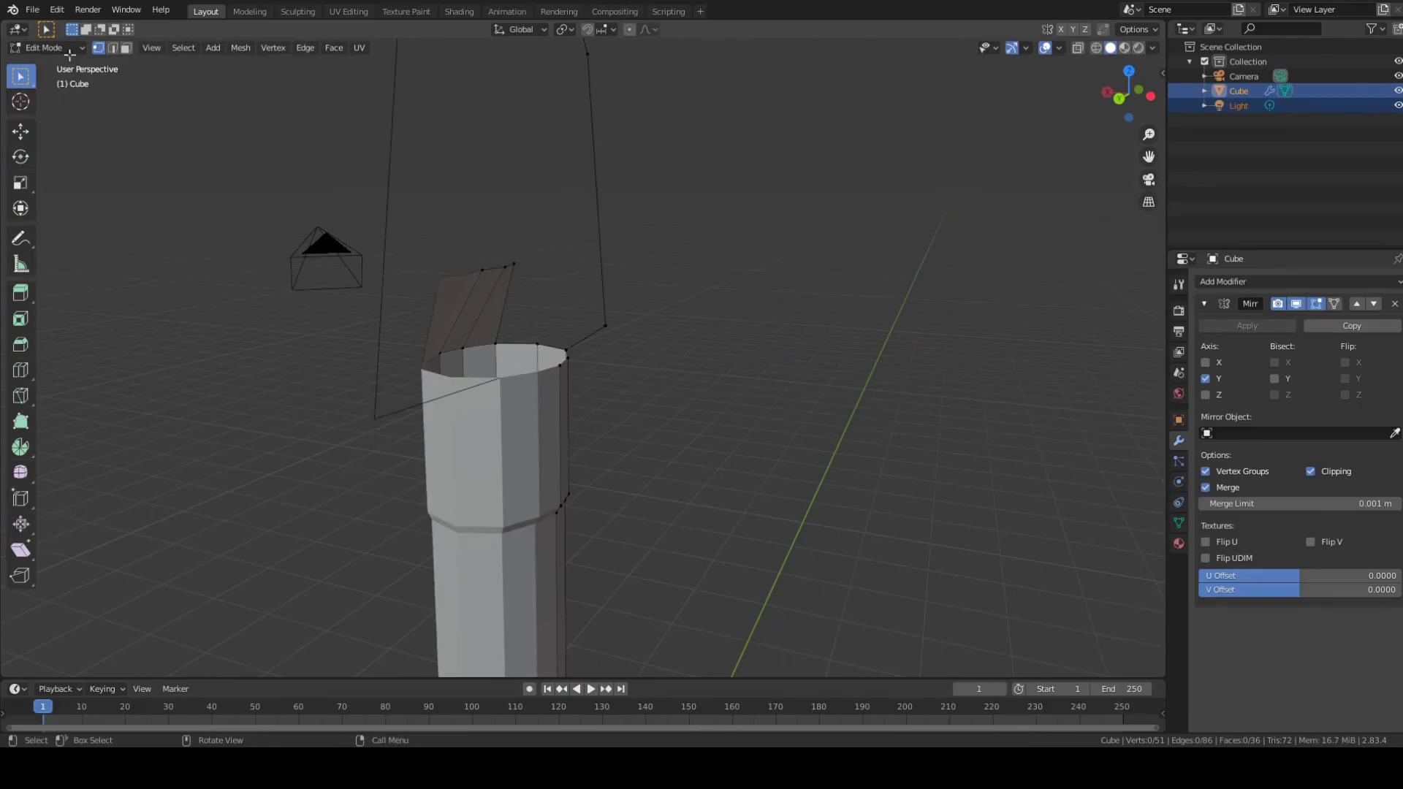
drag(249, 353, 397, 486)
mouse_move(467, 460)
middle_down()
mouse_move(416, 461)
mouse_move(436, 157)
mouse_move(442, 344)
mouse_move(401, 404)
mouse_move(749, 382)
mouse_move(657, 449)
middle_up()
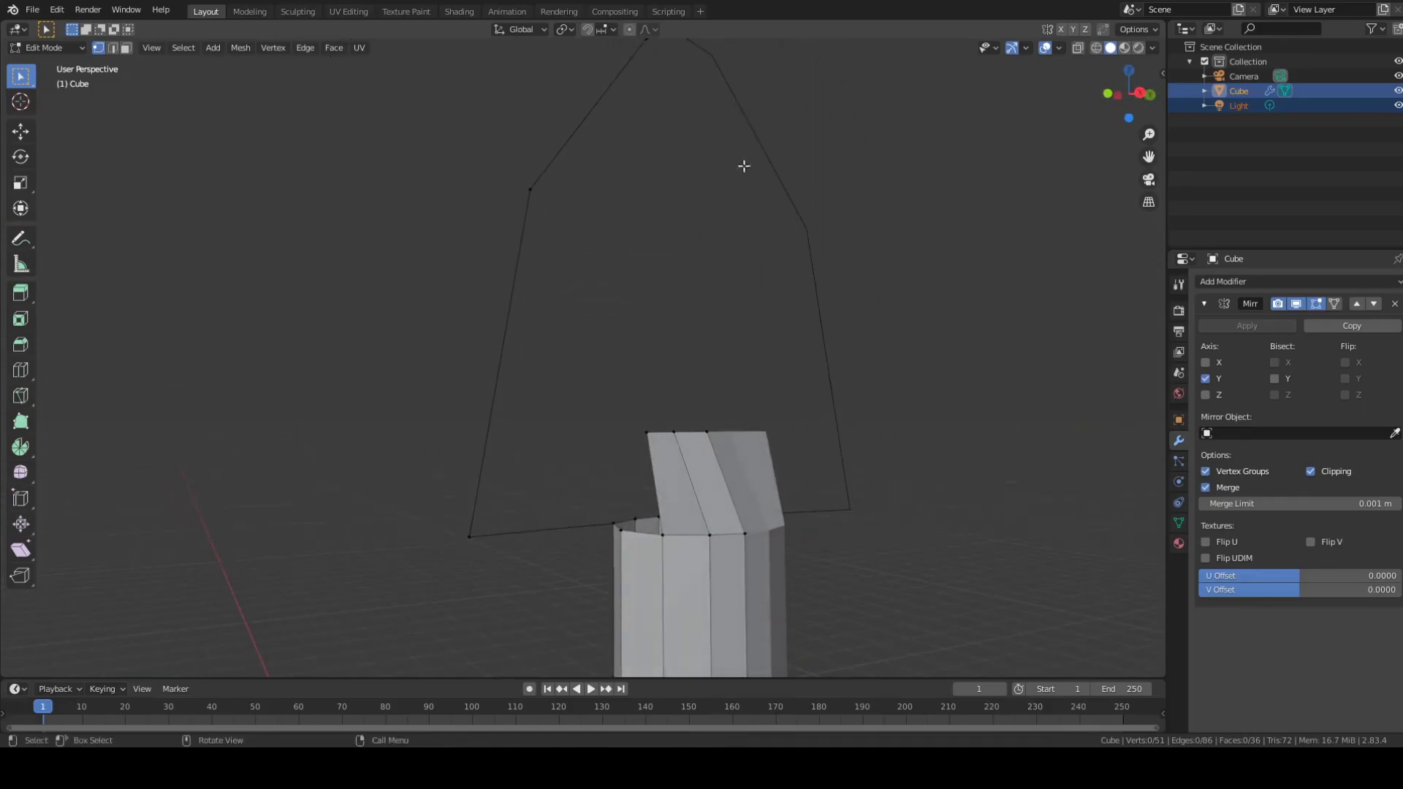
middle_drag(583, 495, 741, 470)
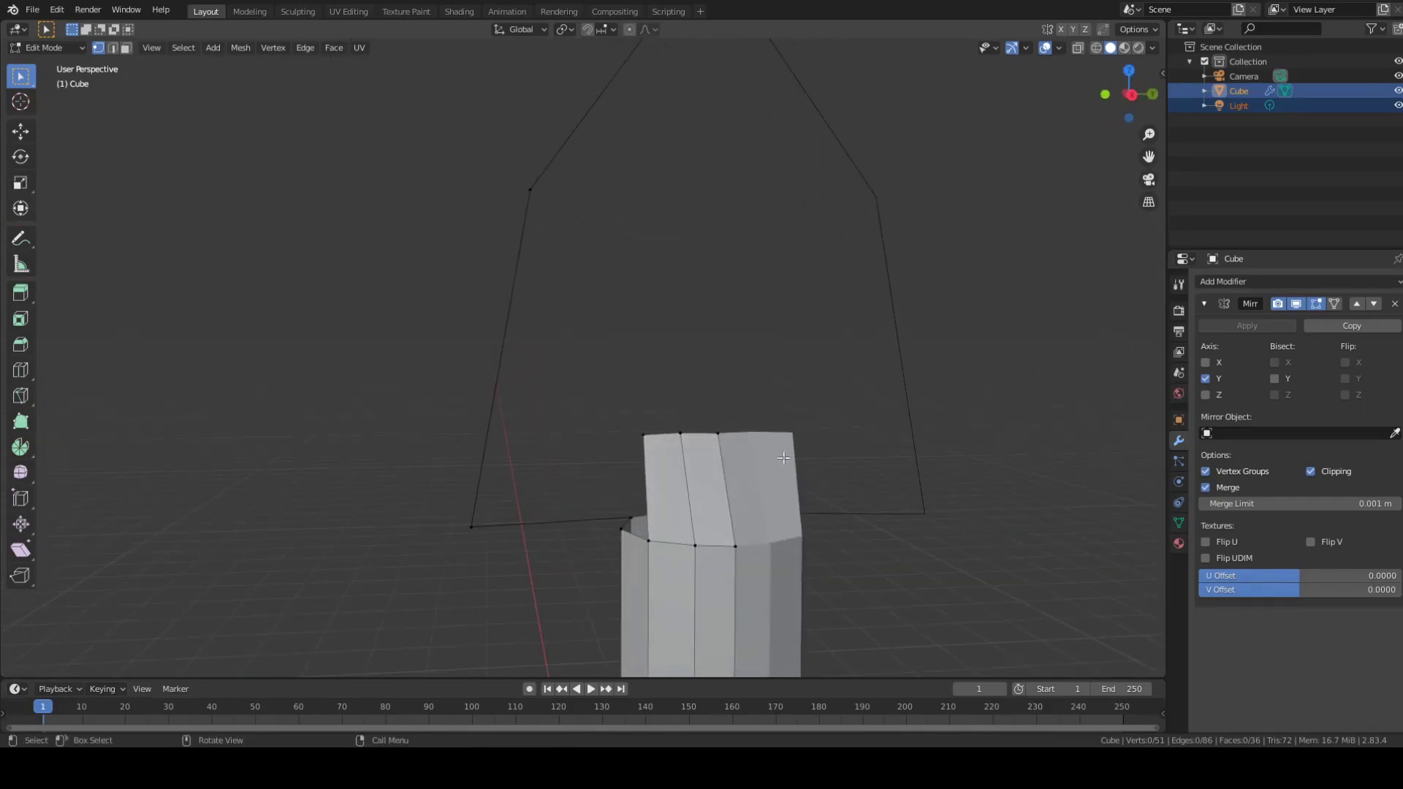
middle_drag(517, 536, 635, 554)
shift+click(646, 556)
key(f)
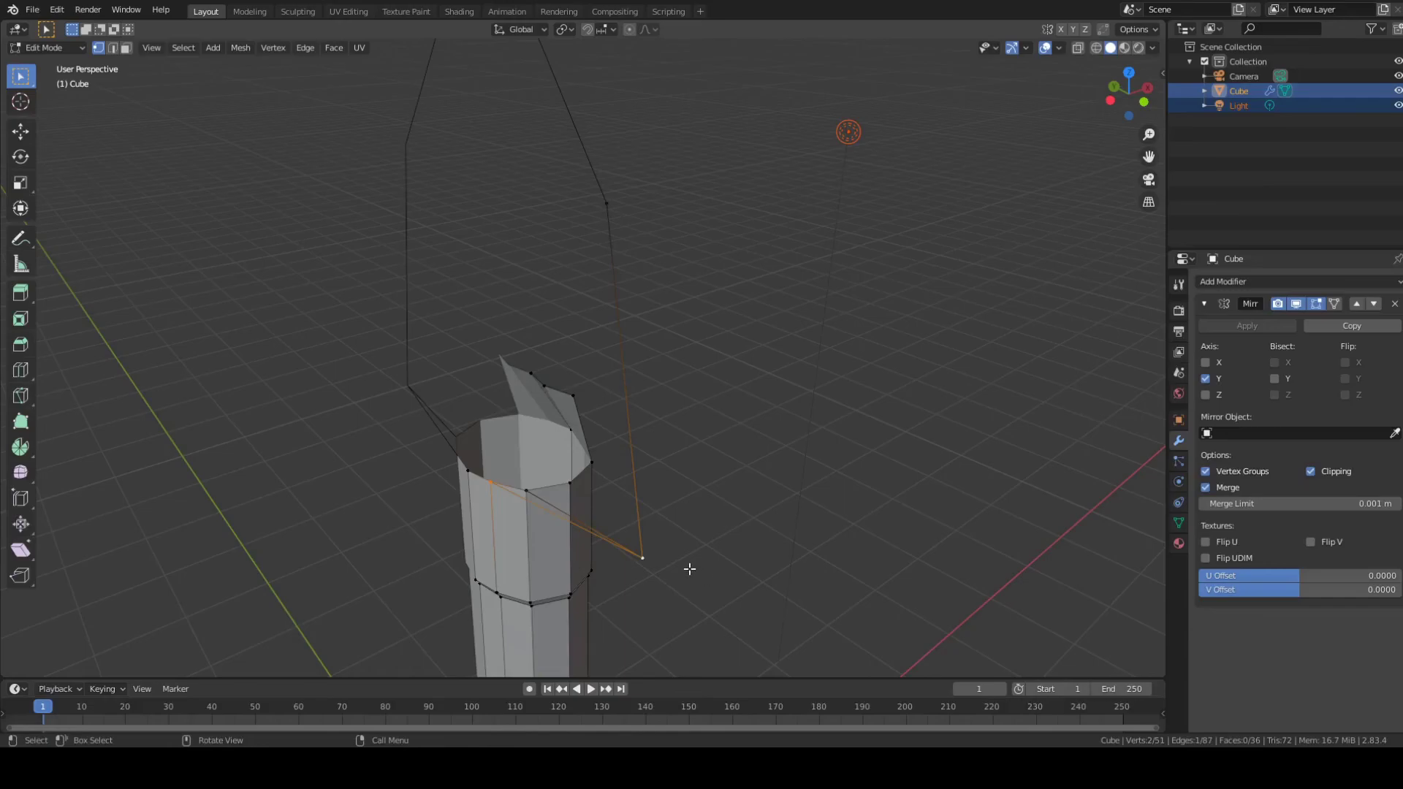
Step: Connect that back rim vertex to the outline vertex just beside the tip with a long upright edge
middle_drag(716, 535, 642, 535)
click(543, 450)
middle_drag(771, 497, 639, 348)
shift+click(518, 112)
key(f)
middle_drag(714, 288, 654, 304)
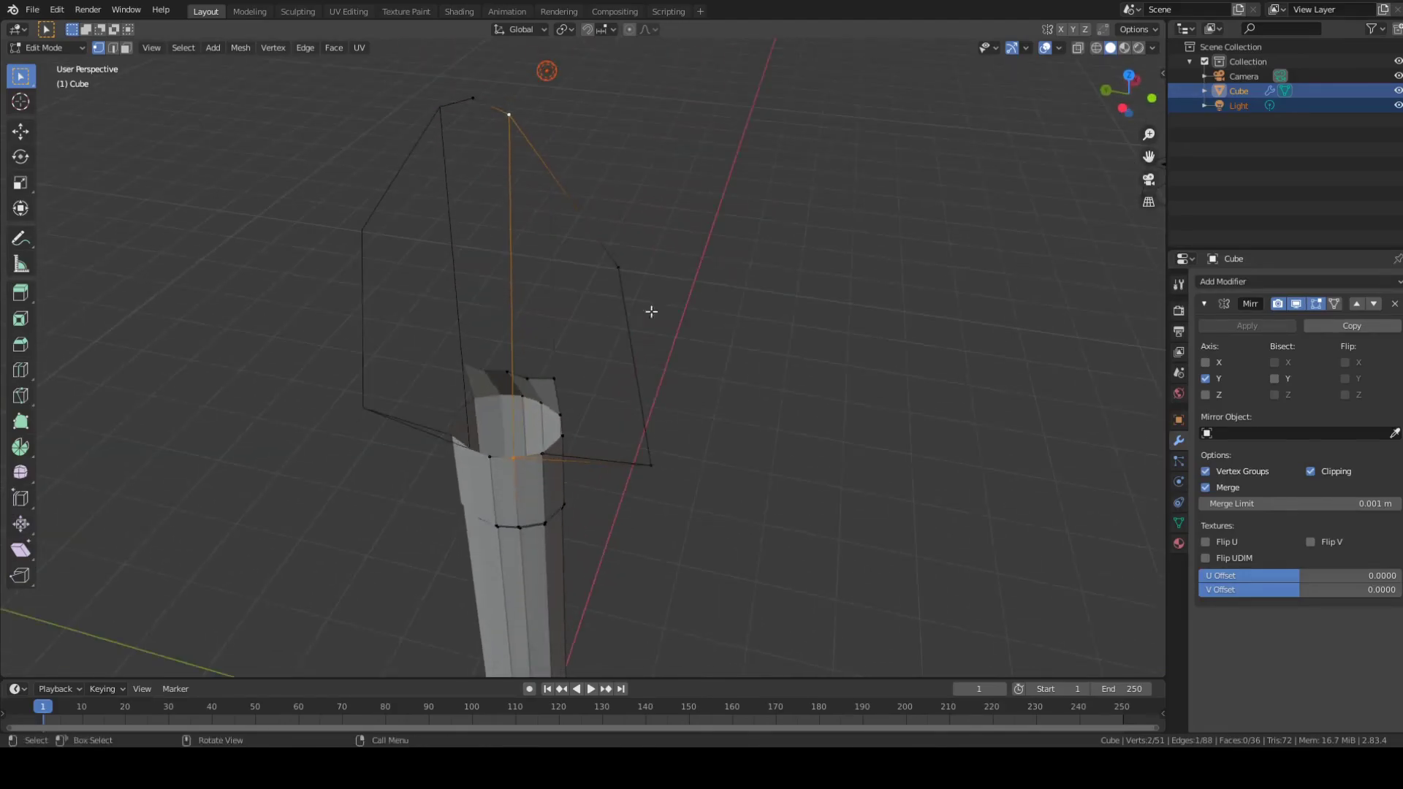
Step: Connect the rim's vertex on the mirror seam to the tip vertex with an edge
click(490, 457)
shift+click(474, 98)
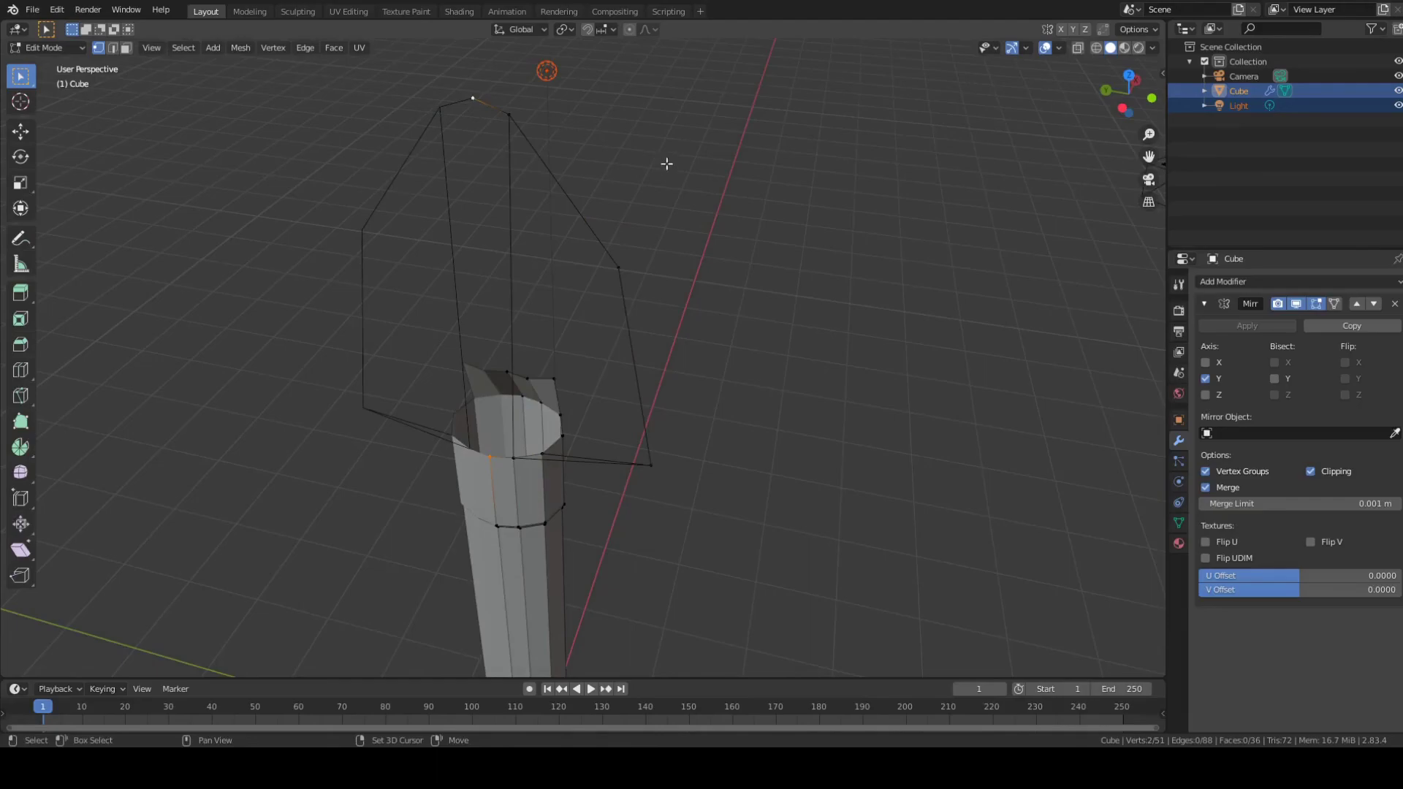
key(f)
click(842, 361)
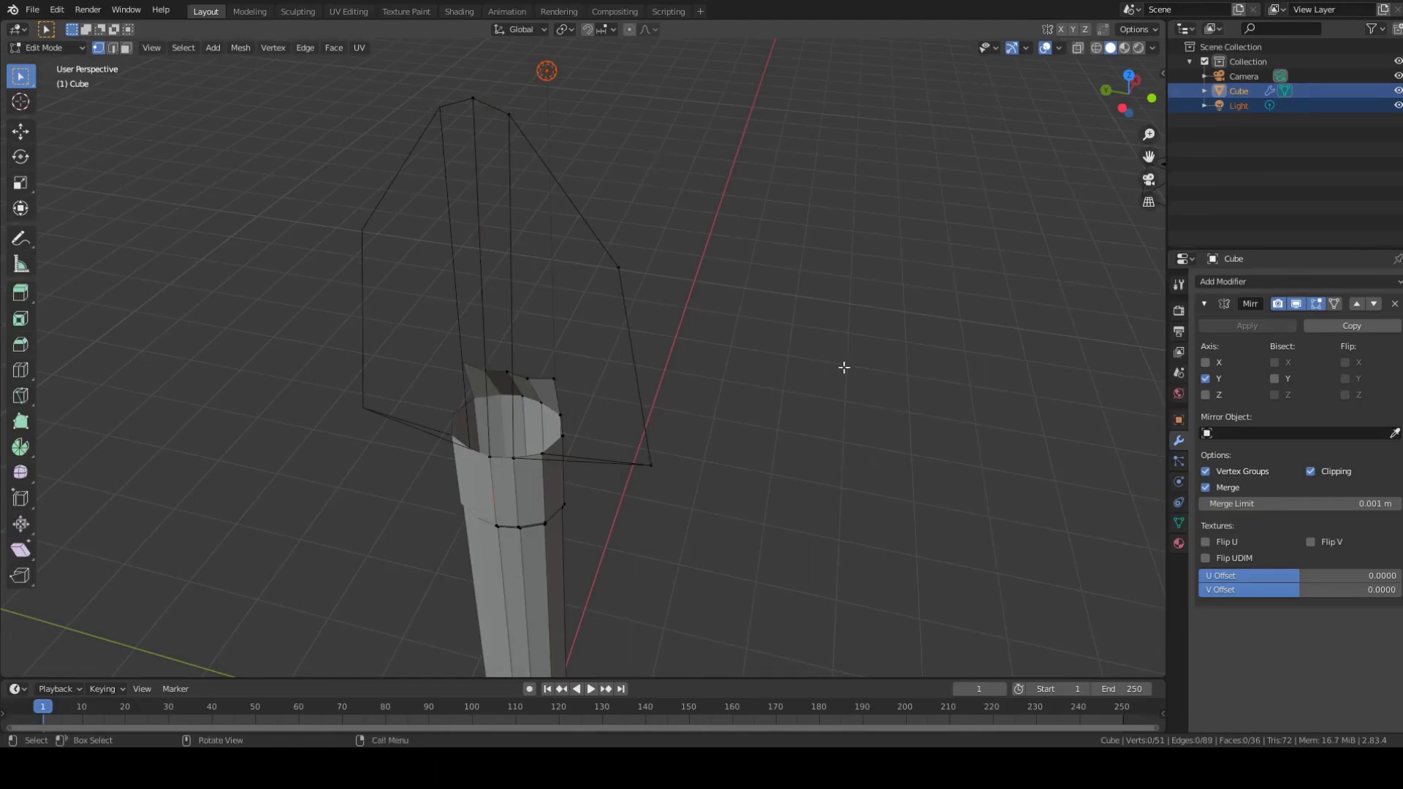
Step: Join the outline's shoulder vertex to the back rim vertex with a diagonal edge
middle_drag(841, 441, 775, 314)
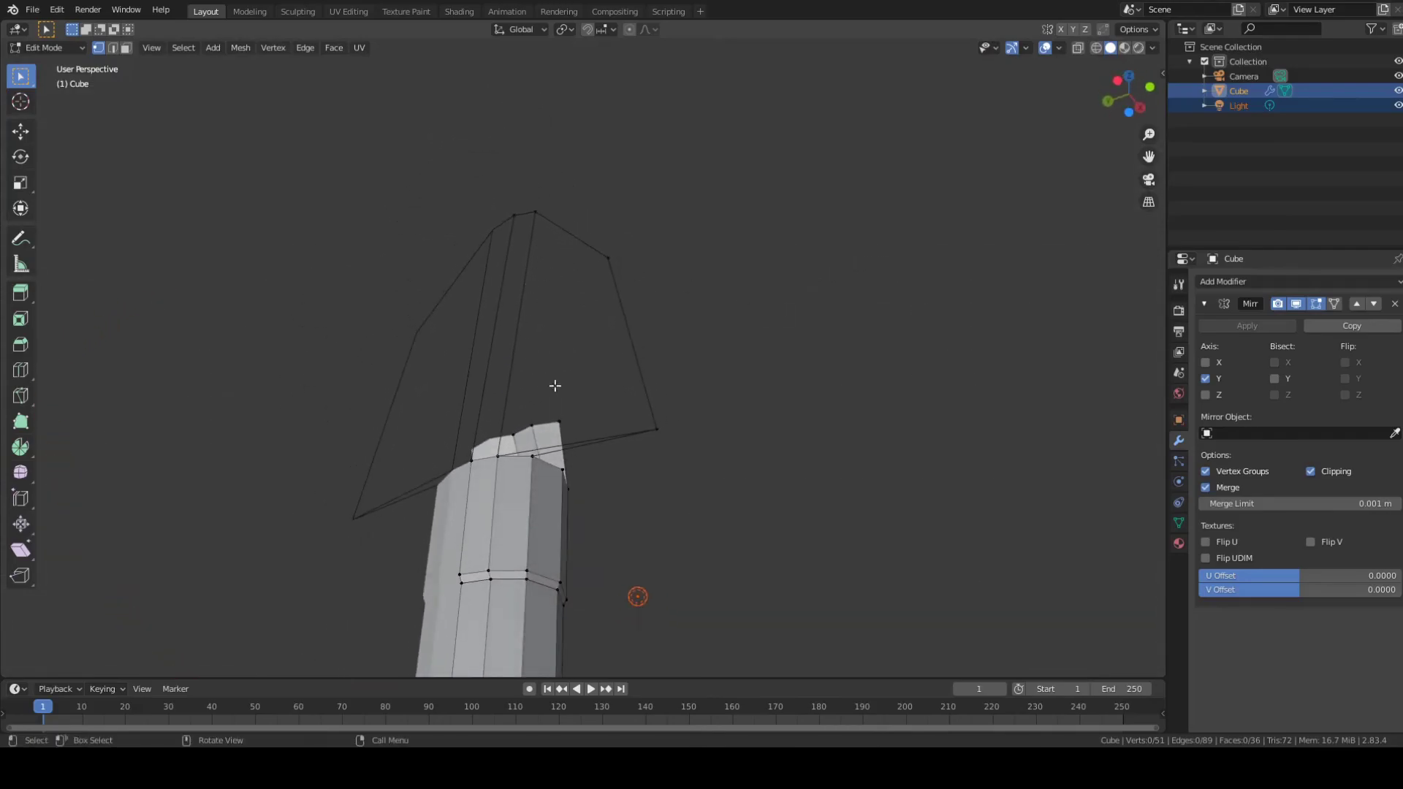
click(609, 257)
middle_drag(723, 460, 379, 489)
Step: Raise the side extension's outer lower vertex about 0.11 m along global Z
click(521, 479)
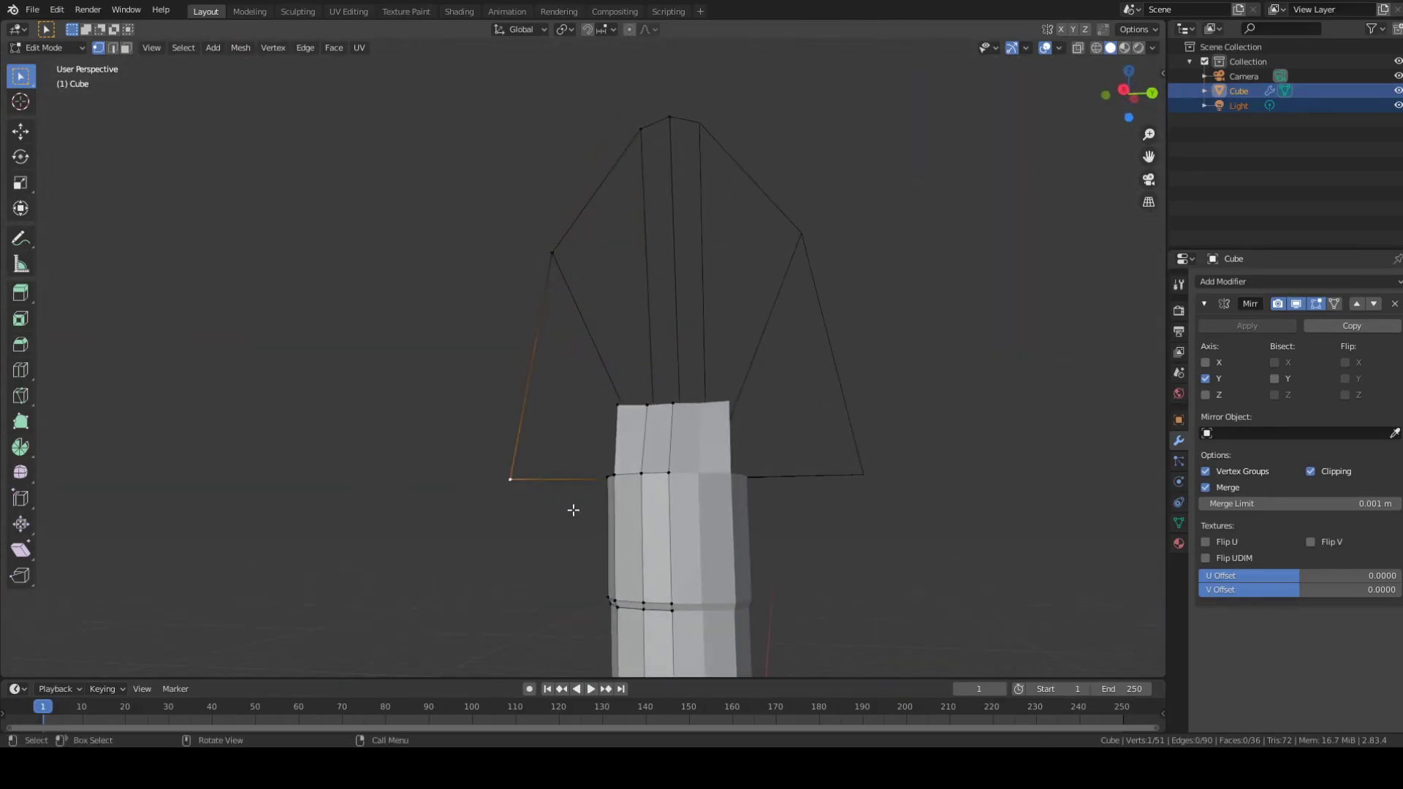
key(g)
key(z)
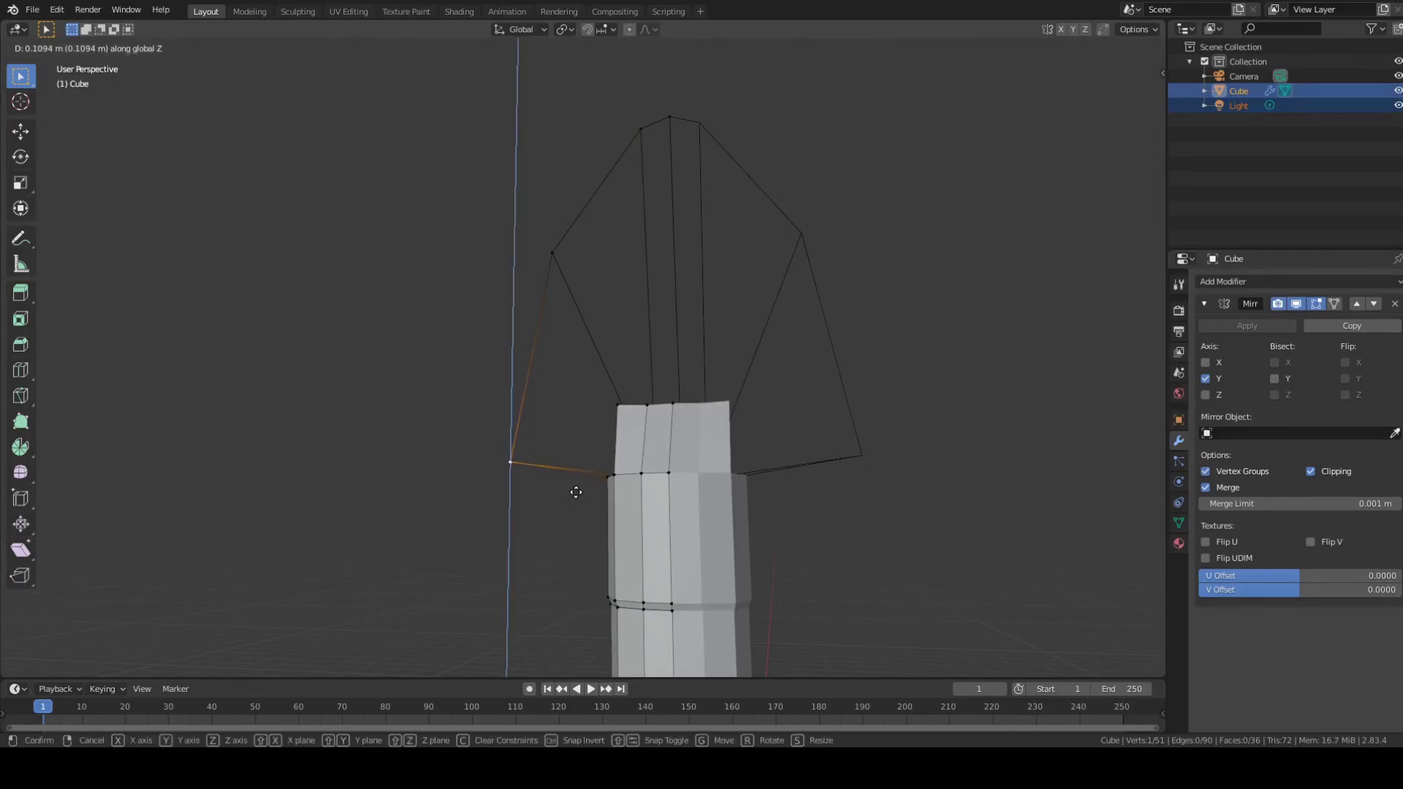
click(576, 492)
Step: Fill a narrow triangular face between the outer lower vertex and the two rim vertices it connects to
scroll(867, 536, down, 6)
scroll(709, 464, up, 9)
middle_drag(620, 475, 888, 511)
scroll(644, 456, up, 3)
middle_drag(511, 520, 599, 603)
shift+click(480, 529)
click(747, 510)
shift+click(482, 529)
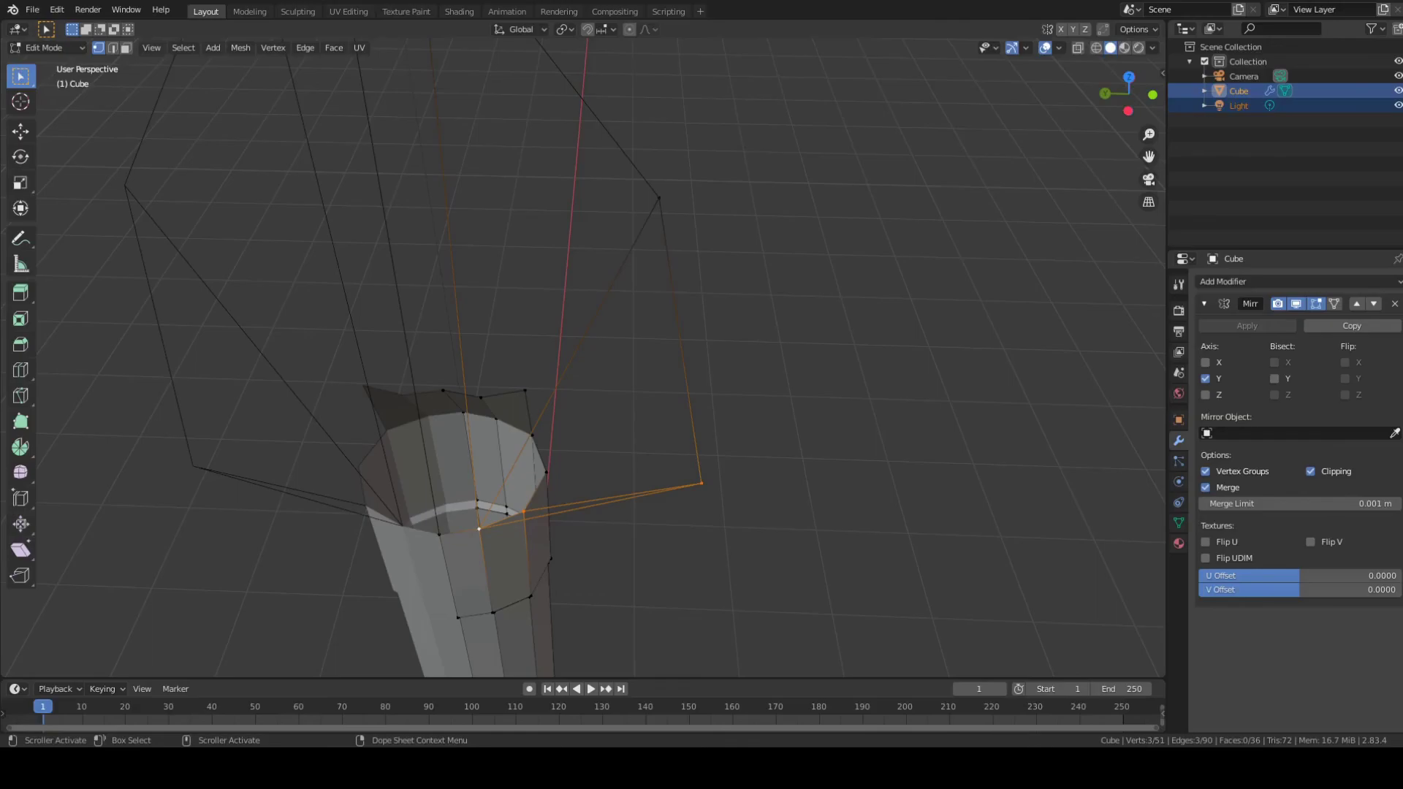
middle_drag(861, 554, 927, 578)
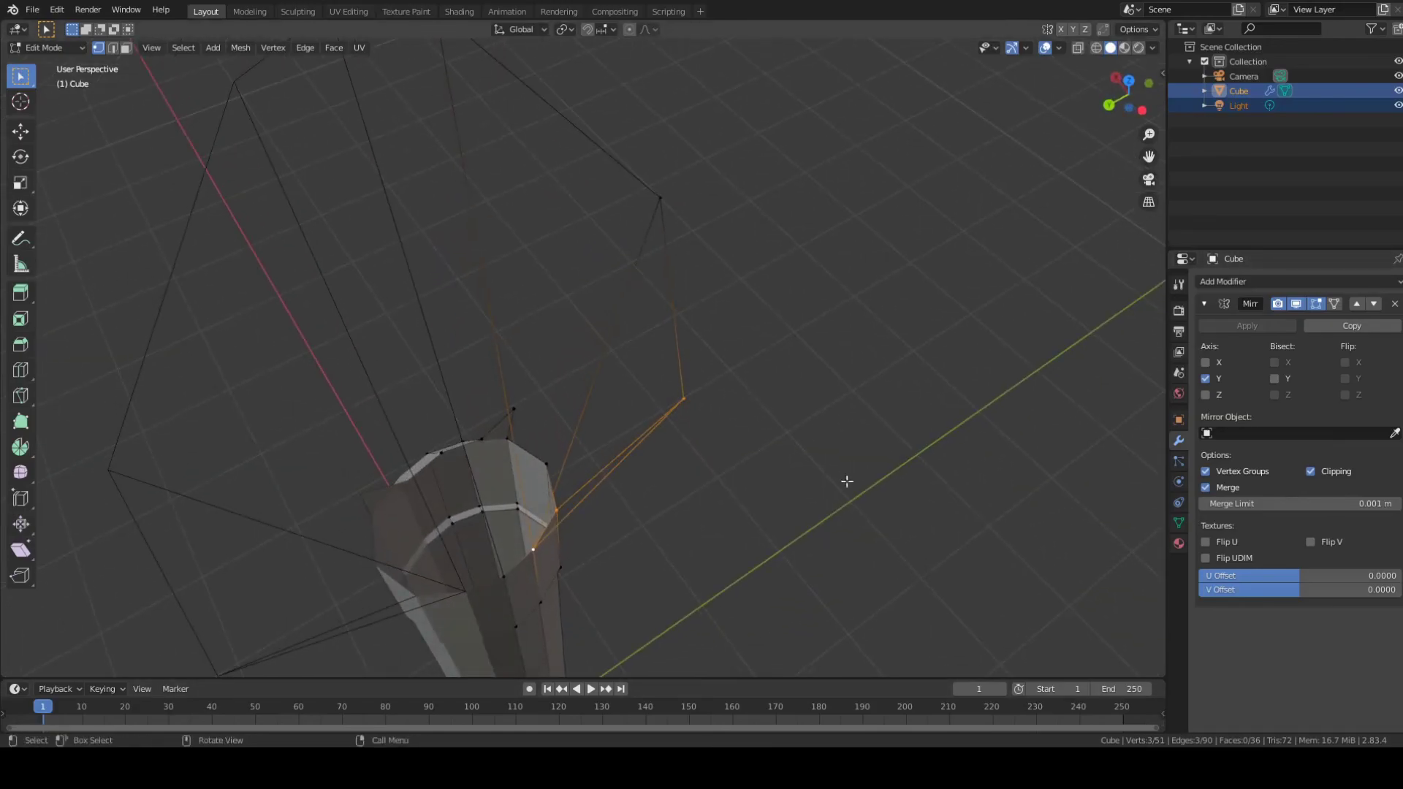
middle_drag(870, 505, 724, 387)
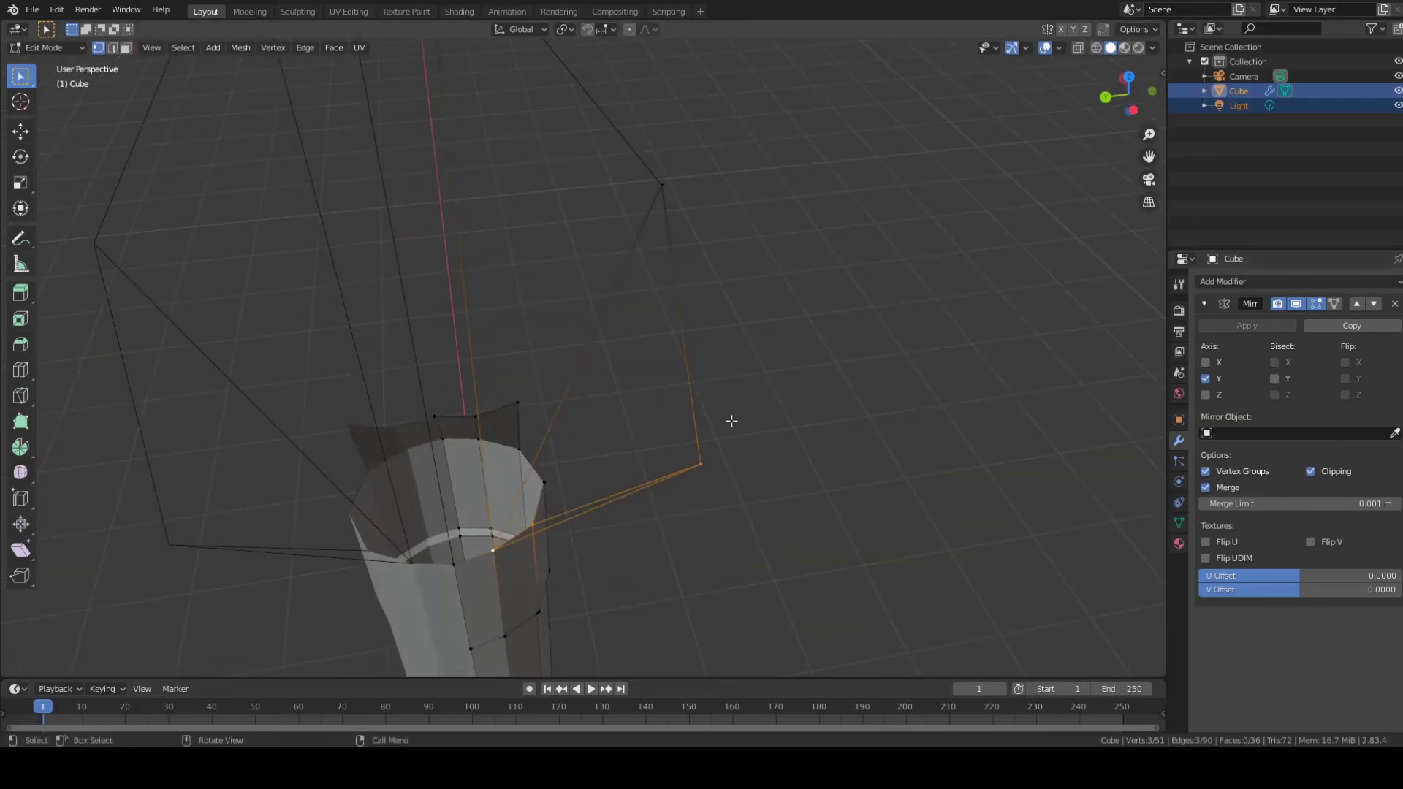
key(f)
Step: Fill a triangular face between the outer lower vertex, the shoulder vertex and the back rim vertex
middle_drag(795, 462, 543, 463)
middle_drag(882, 549, 834, 527)
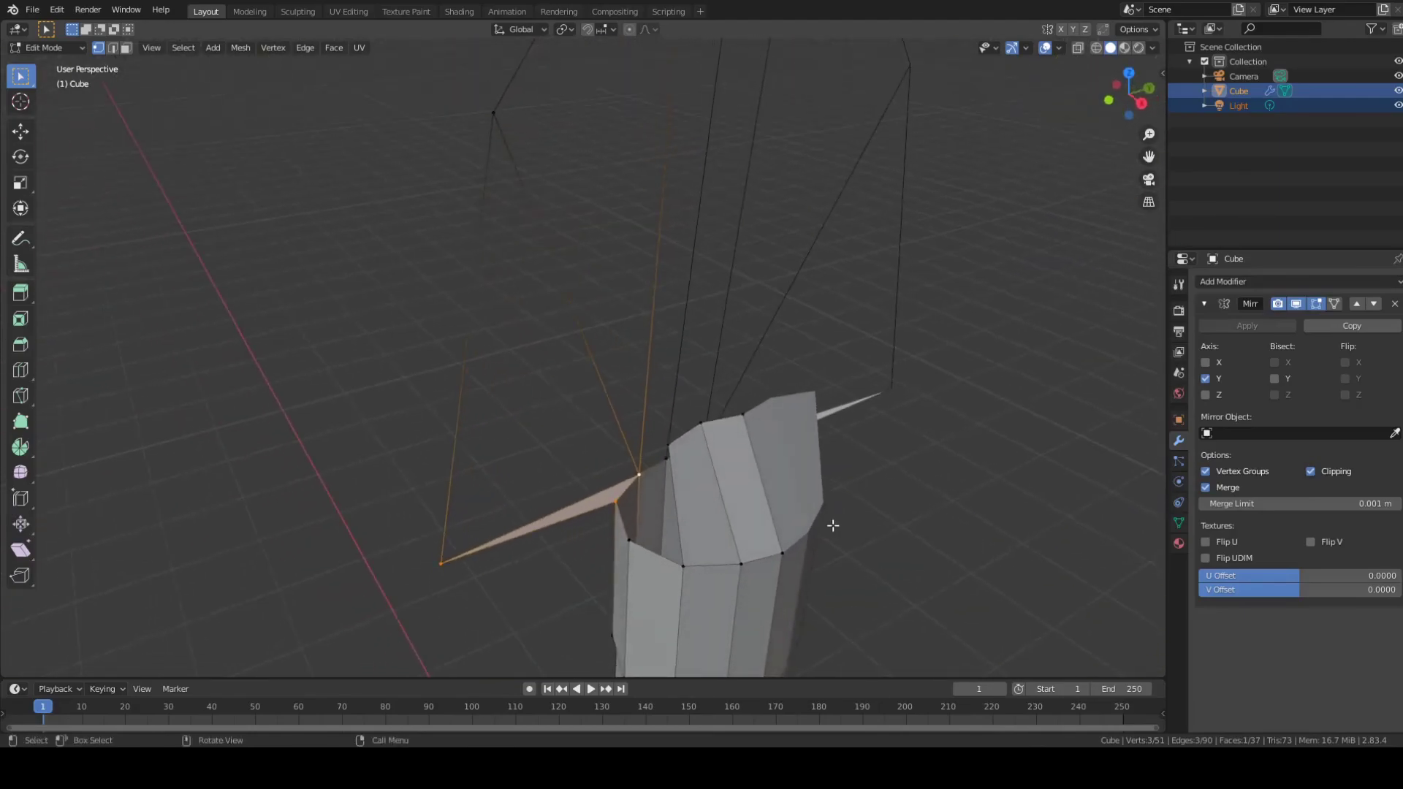
click(615, 503)
click(642, 470)
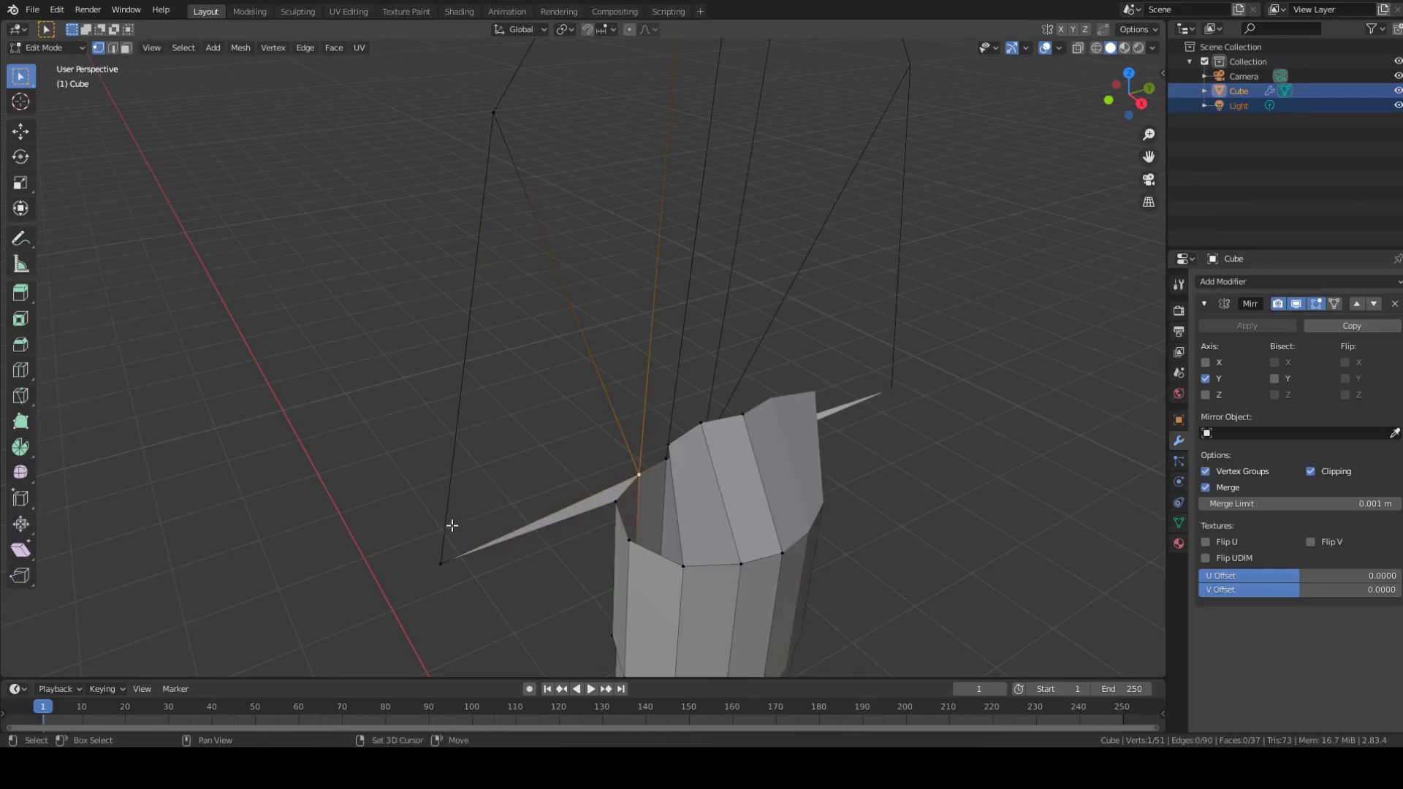
shift+click(489, 110)
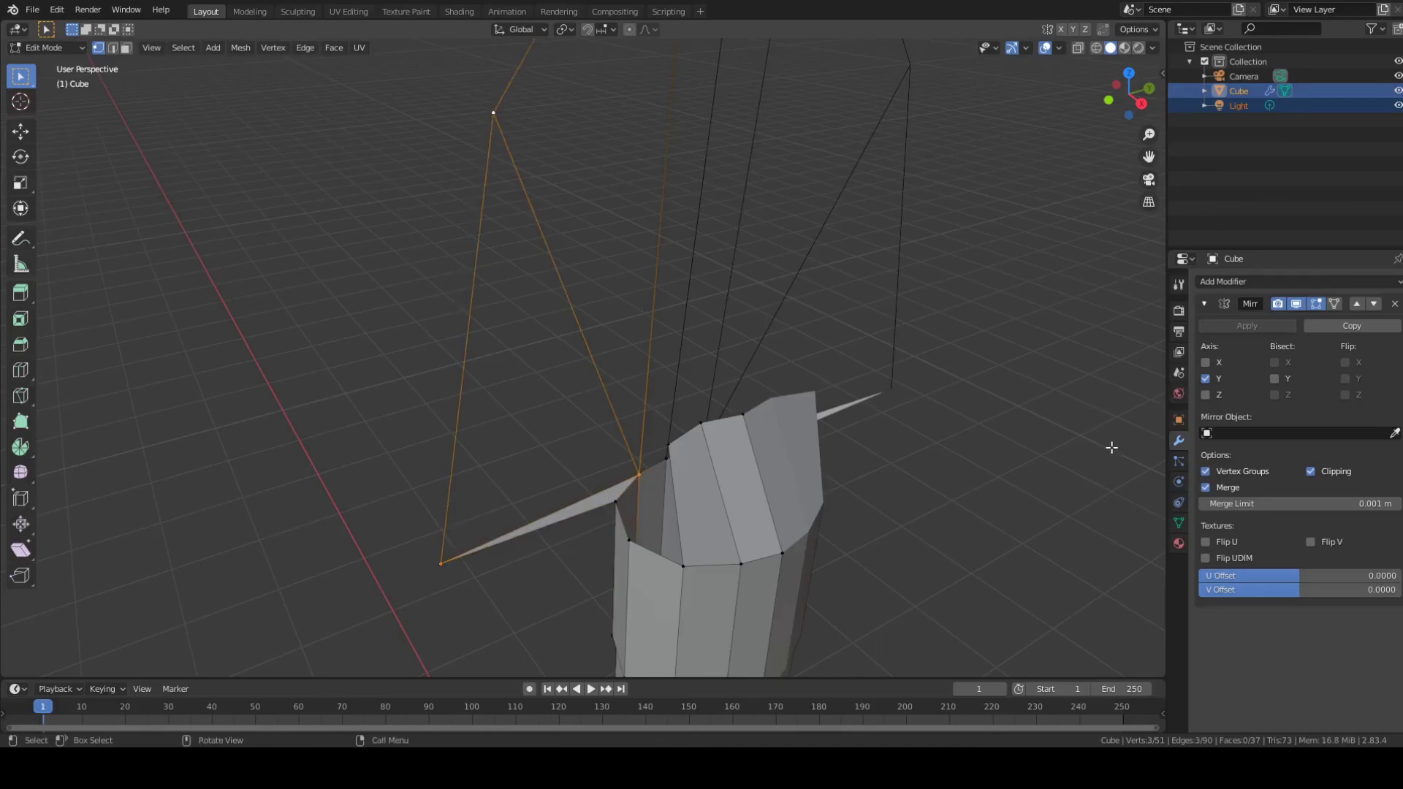
key(f)
middle_drag(1120, 489, 920, 435)
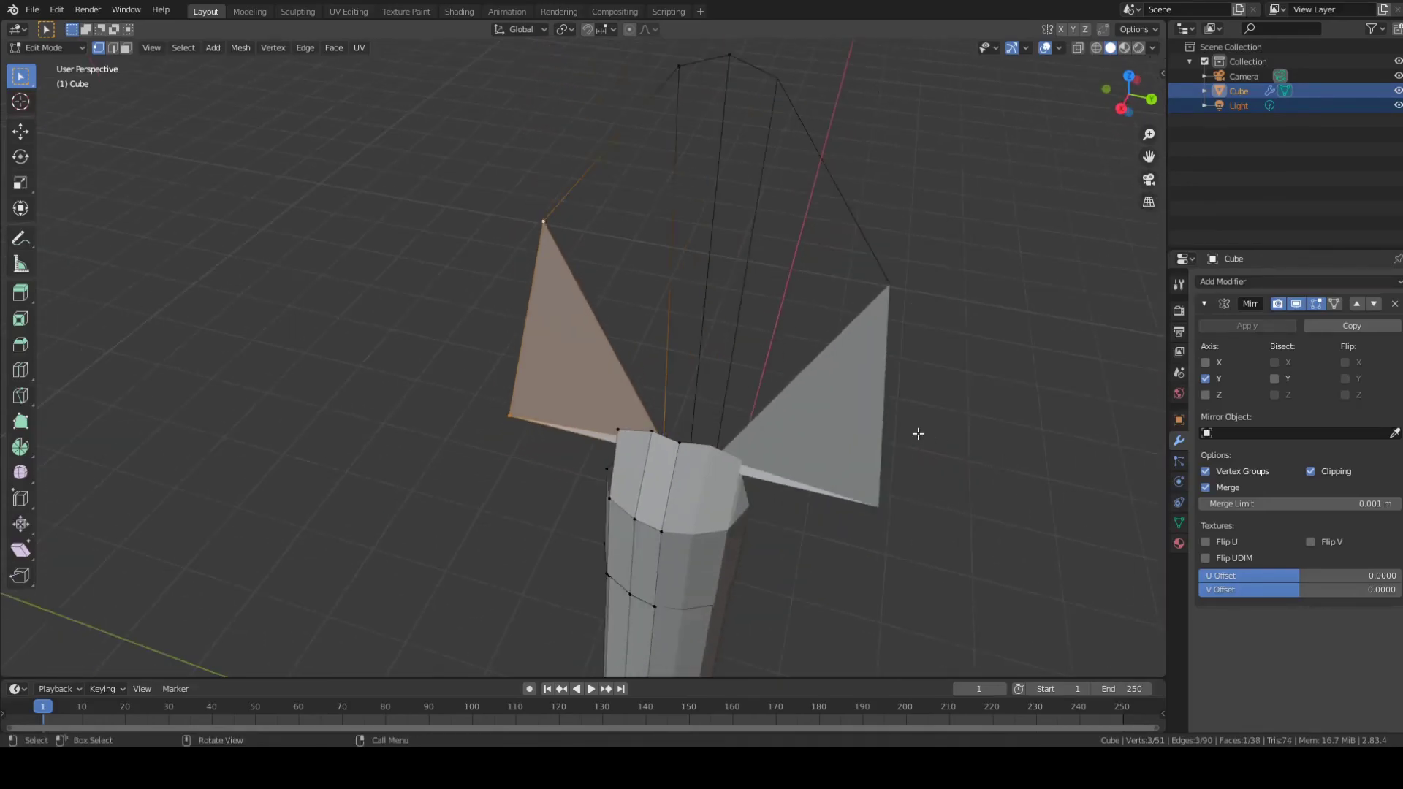
Step: Fill a triangular face between the shoulder vertex, the upper outline vertex and the back rim vertex
click(545, 226)
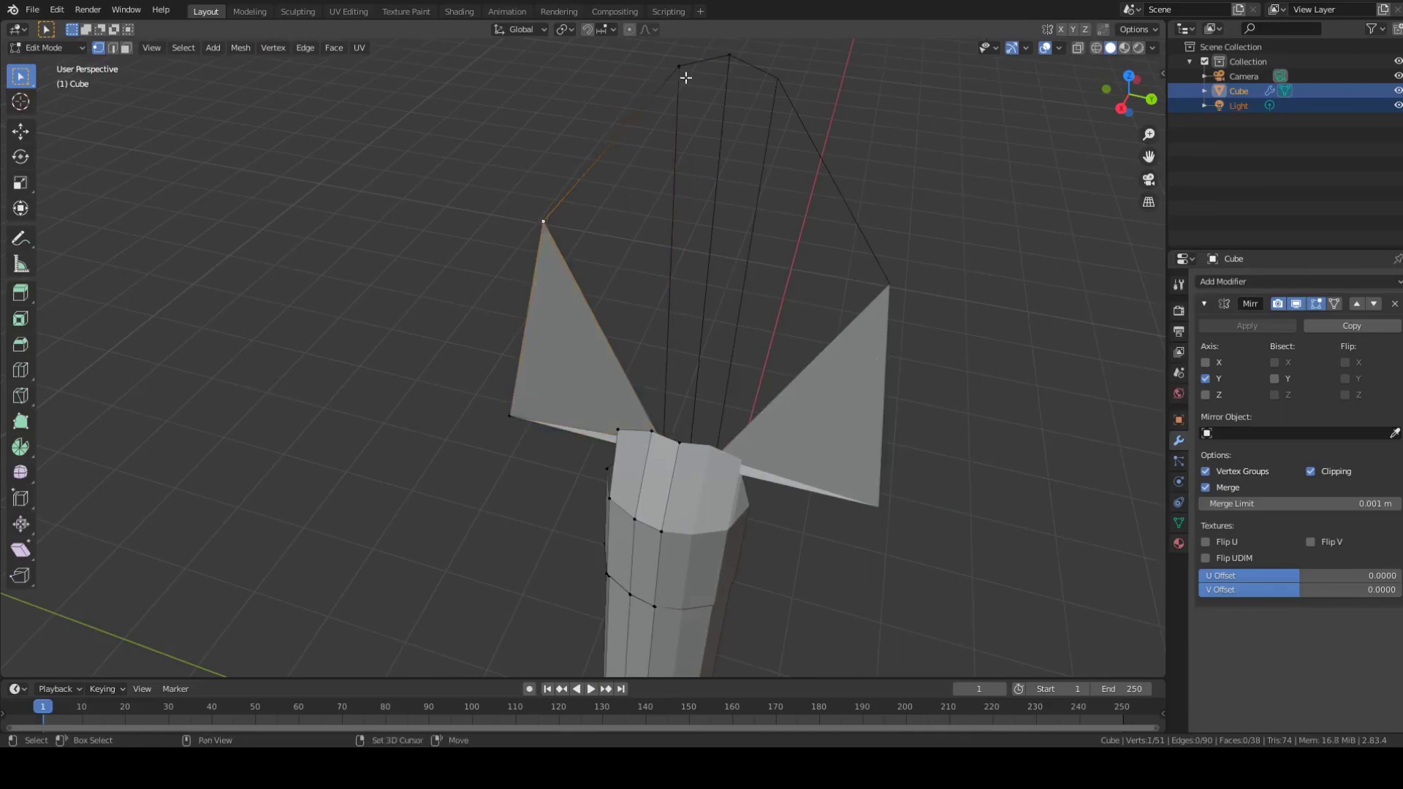
middle_drag(696, 144, 774, 426)
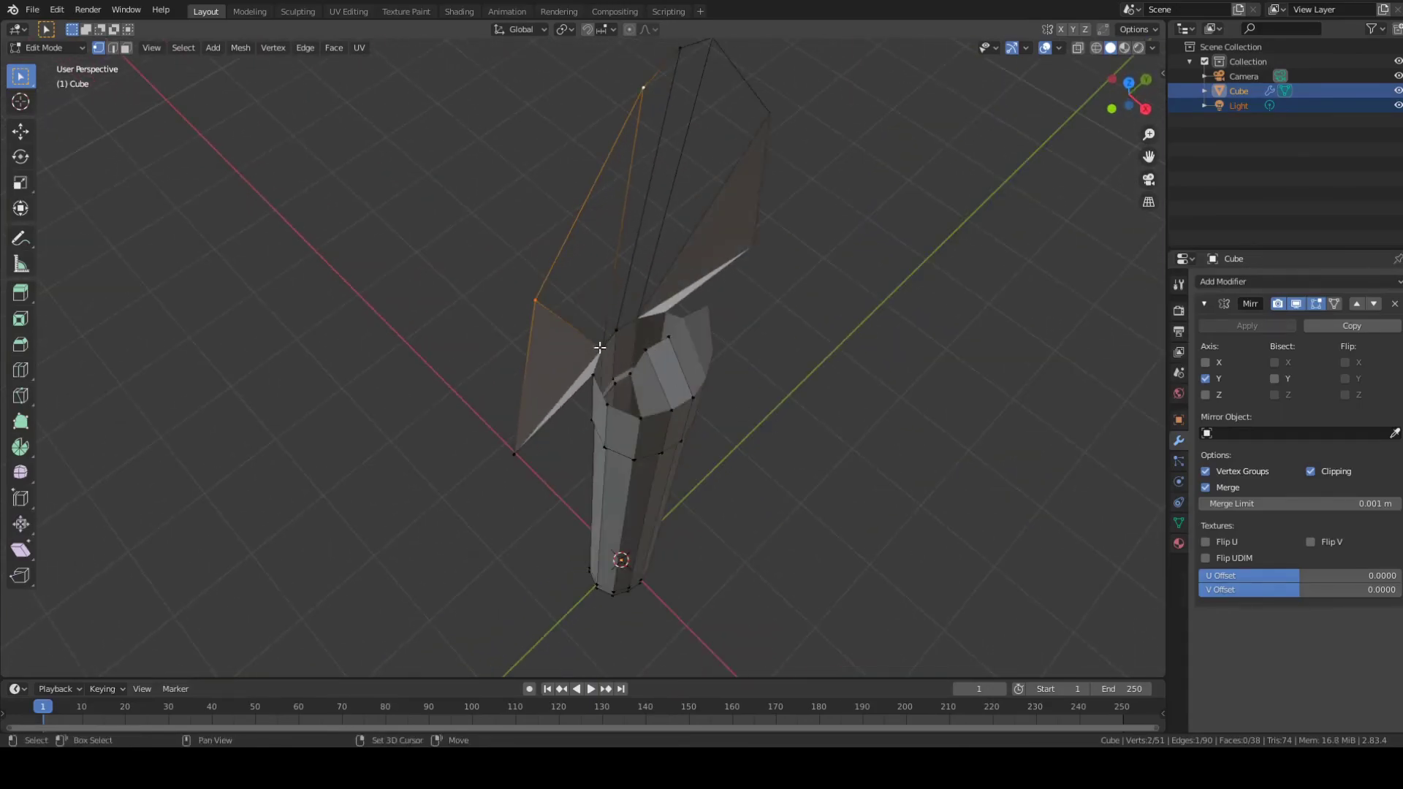
middle_drag(872, 407, 725, 440)
key(f)
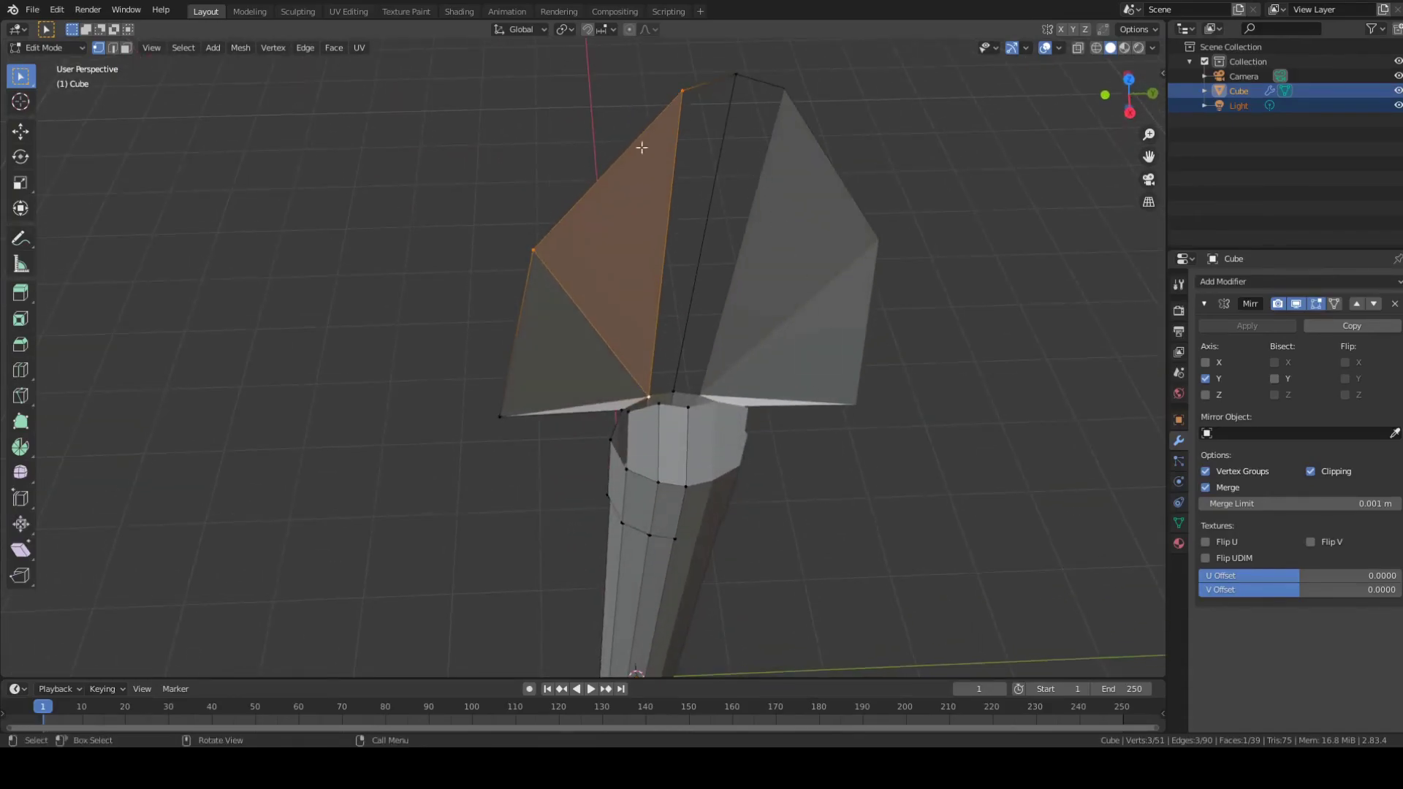
Step: Fill the central panel between the long upright edge and the mirror seam edge, and clear the selection
click(696, 85)
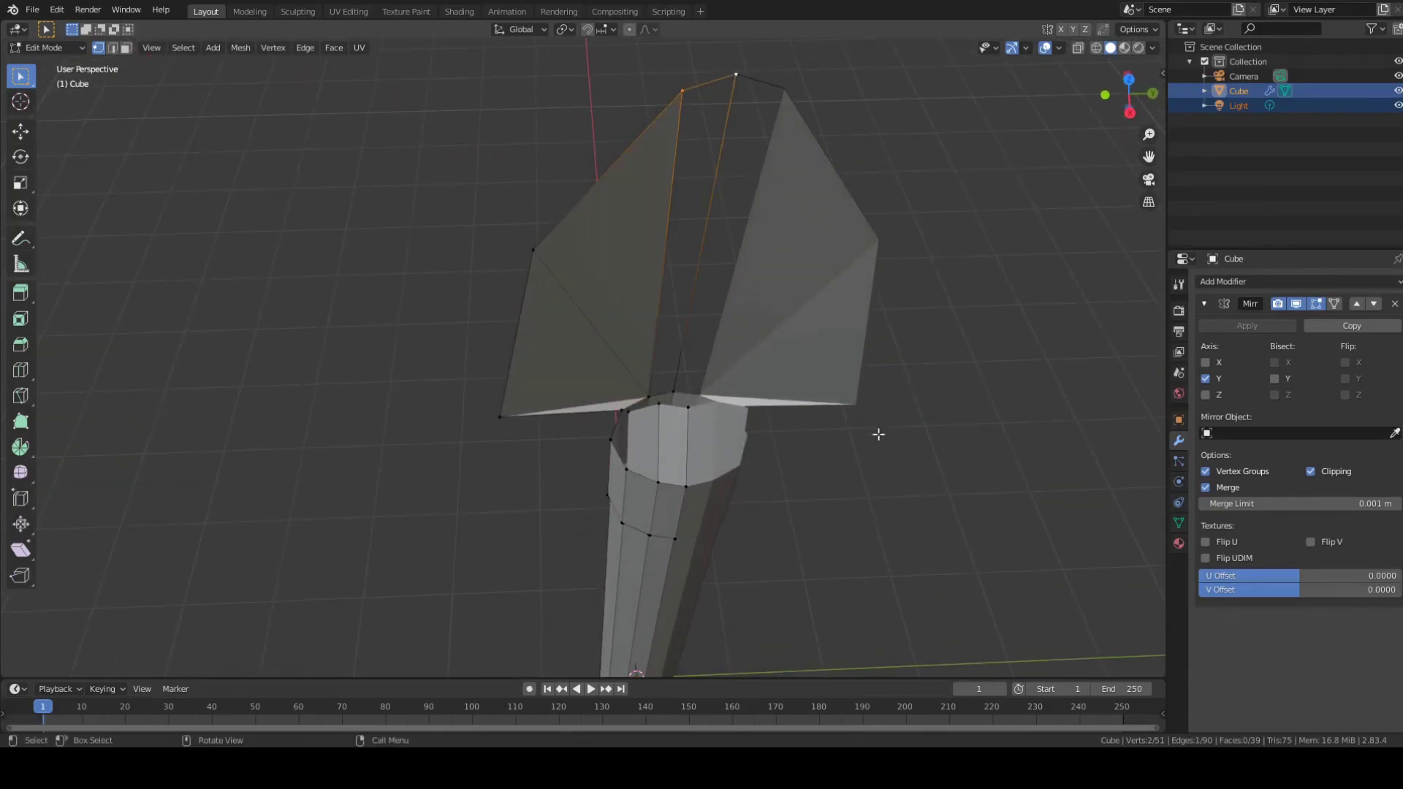
middle_drag(876, 431, 684, 331)
middle_drag(899, 455, 850, 290)
key(f)
click(927, 302)
Step: Examine the filled blade, collar and handle from several angles and distances
scroll(1043, 272, down, 3)
scroll(775, 391, up, 1)
middle_drag(752, 445, 654, 465)
scroll(755, 463, down, 9)
scroll(752, 398, up, 8)
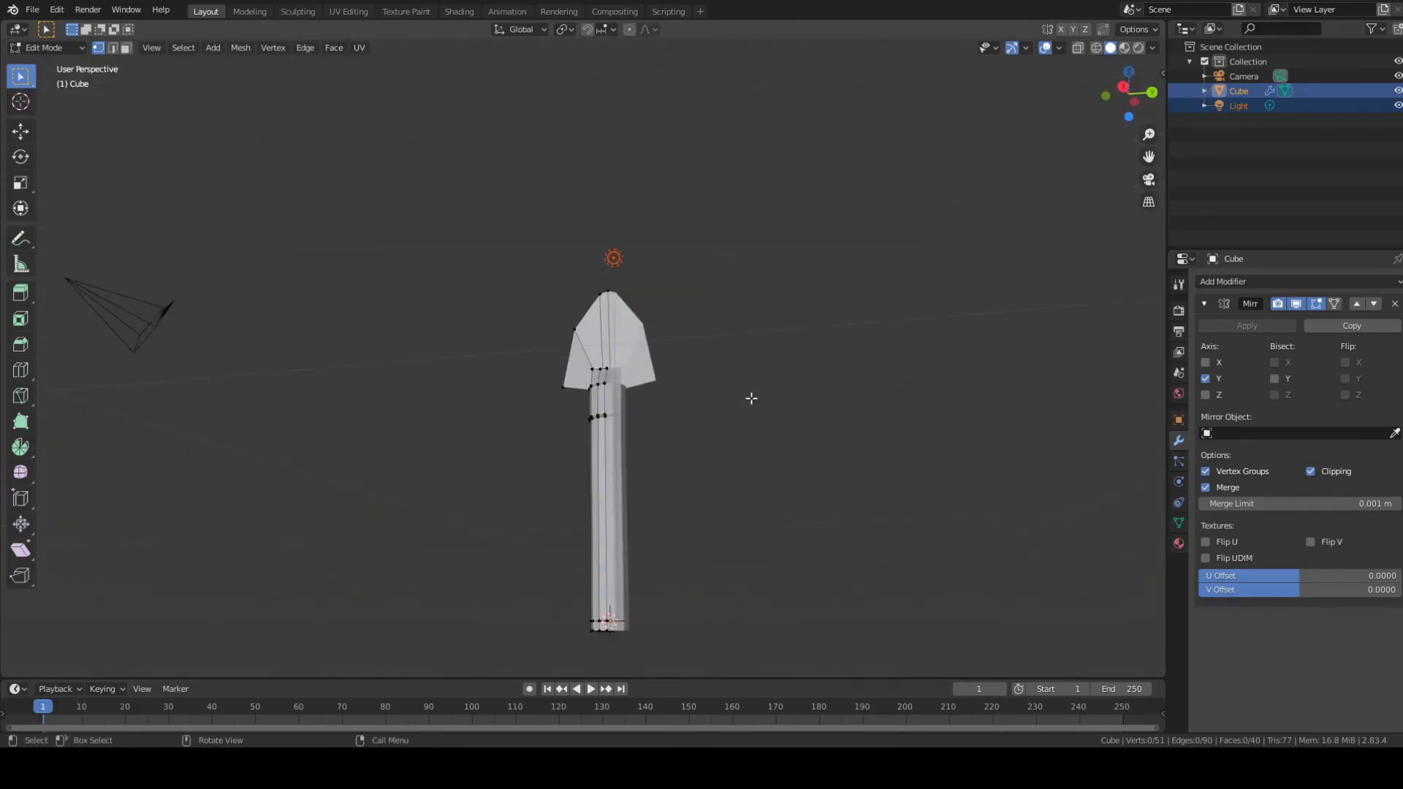
middle_drag(761, 366, 673, 426)
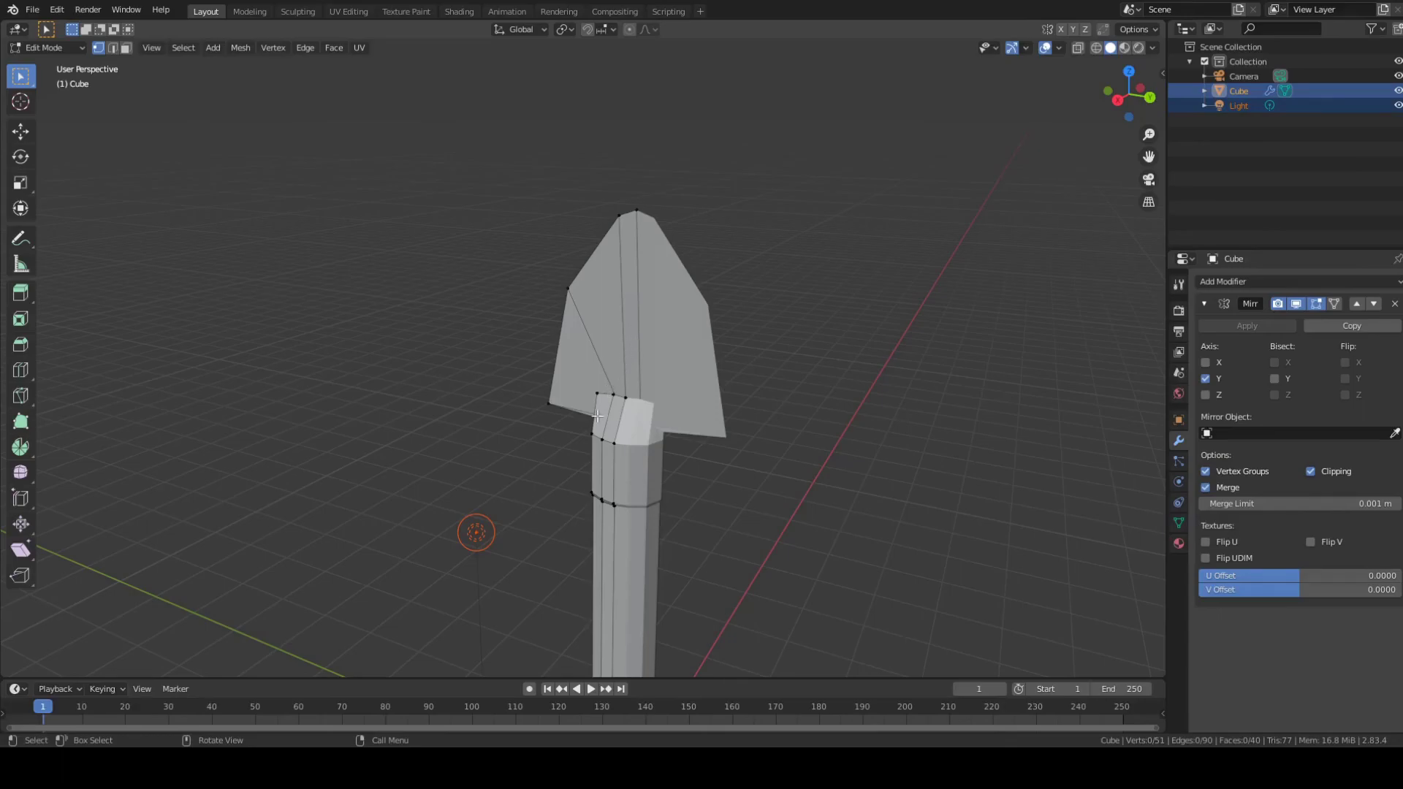
middle_drag(630, 340, 715, 532)
middle_drag(609, 537, 654, 413)
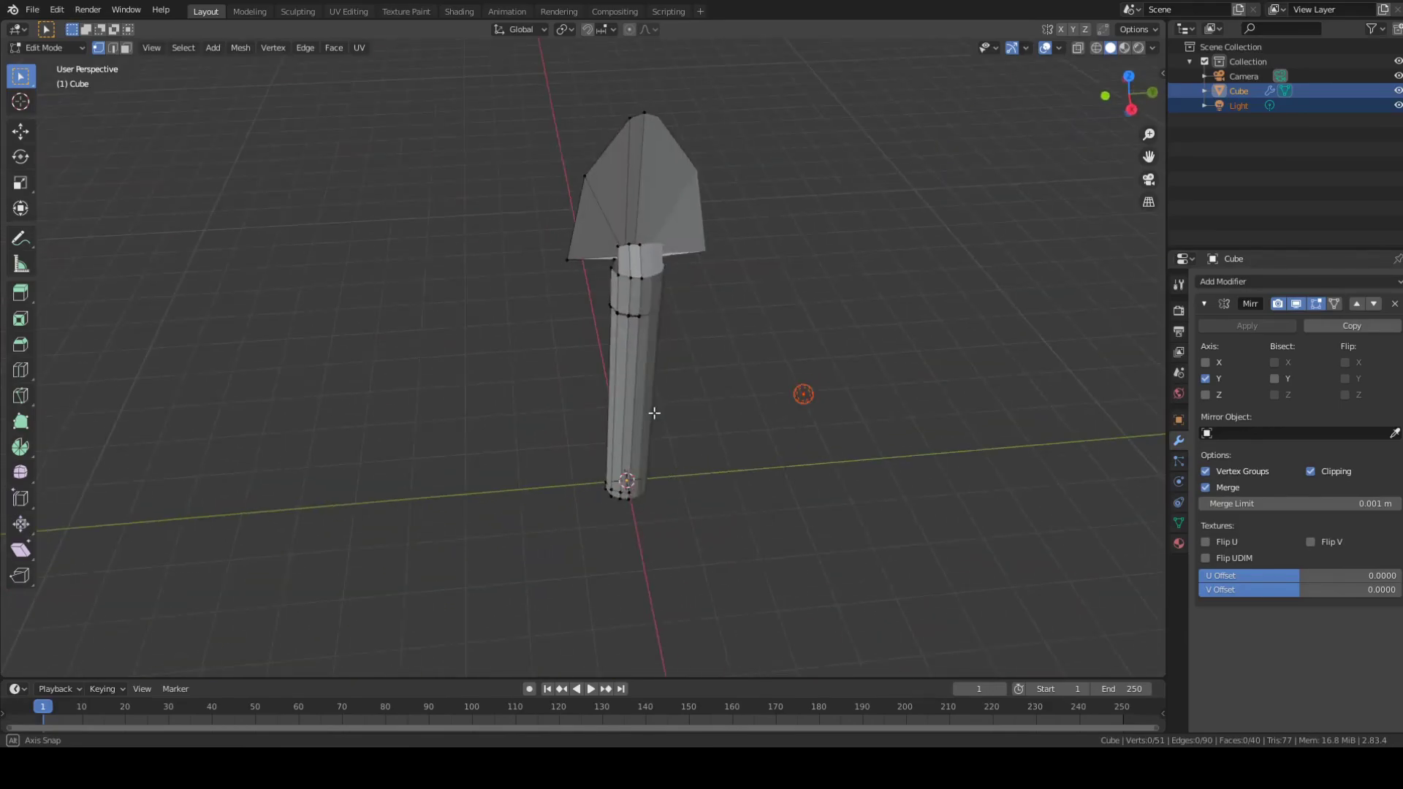
scroll(742, 425, up, 2)
middle_drag(743, 426, 738, 374)
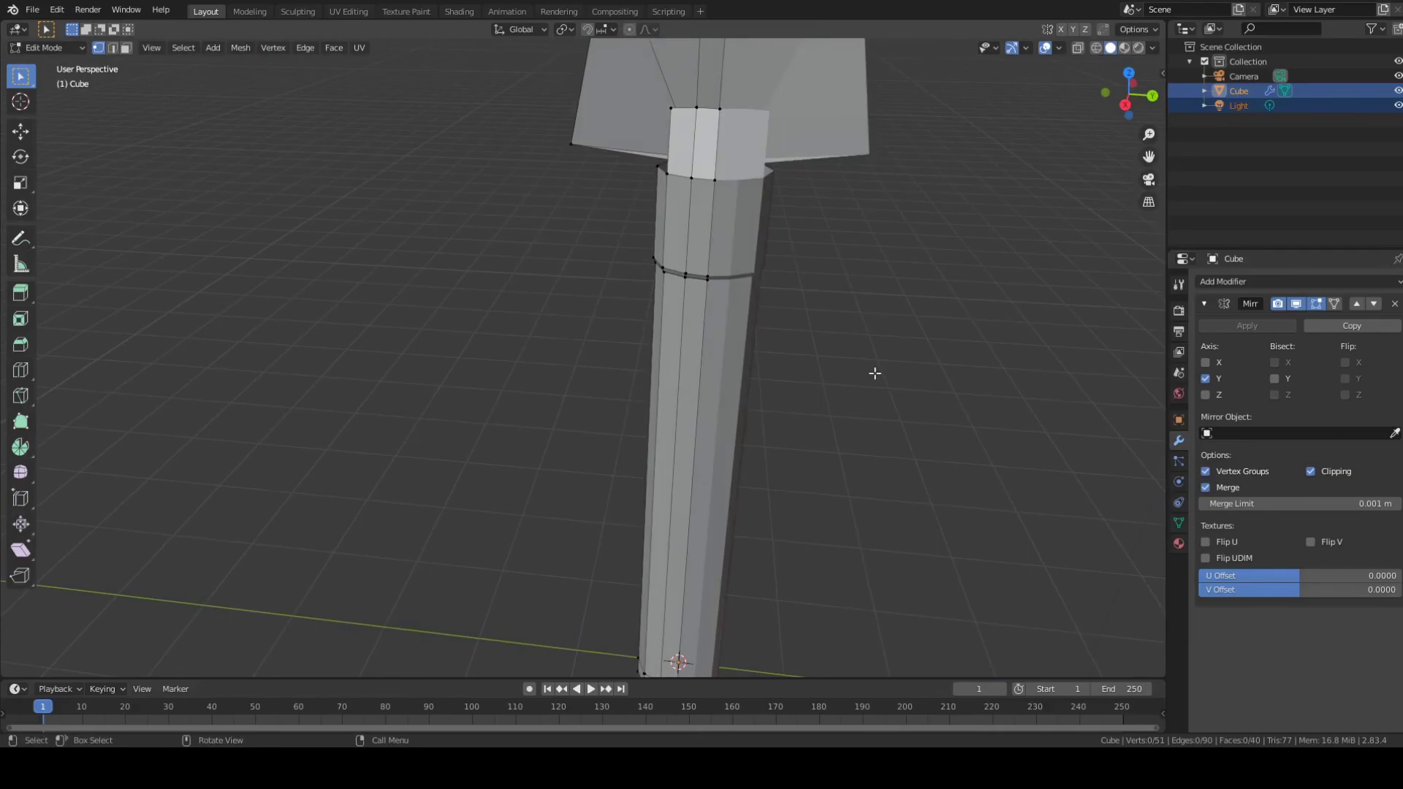
Step: Select the vertices around the bottom end of the handle
middle_drag(874, 373, 679, 448)
key(c)
mouse_move(677, 585)
mouse_down()
mouse_move(614, 567)
mouse_move(572, 528)
mouse_up()
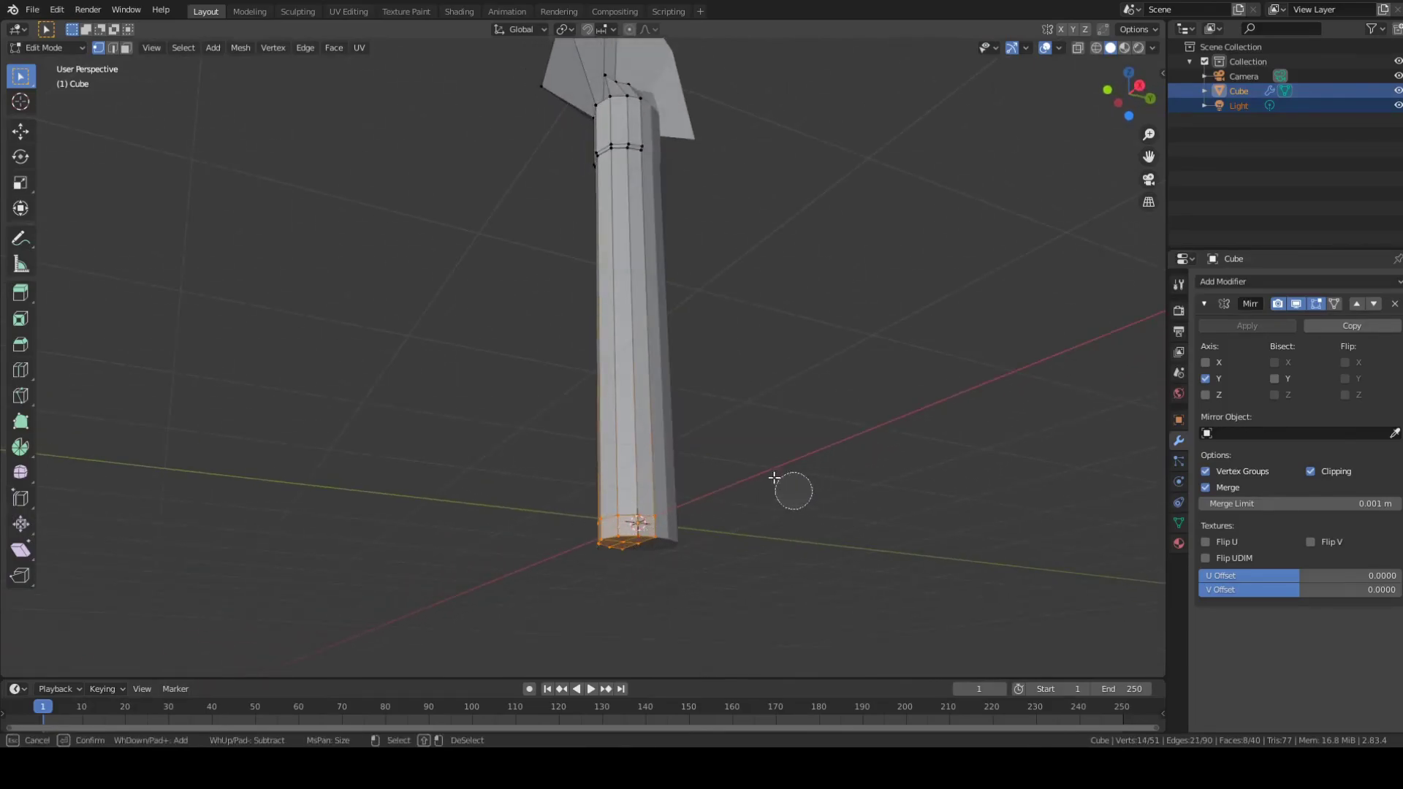
key(Escape)
middle_drag(790, 429, 959, 418)
mouse_move(628, 464)
middle_down()
mouse_move(739, 480)
mouse_move(713, 495)
mouse_move(733, 475)
middle_up()
key(c)
drag(549, 486, 504, 498)
scroll(786, 467, down, 4)
scroll(785, 468, up, 7)
scroll(781, 477, down, 8)
scroll(781, 478, up, 6)
scroll(781, 480, down, 16)
scroll(777, 470, up, 6)
scroll(779, 482, down, 7)
scroll(779, 466, up, 14)
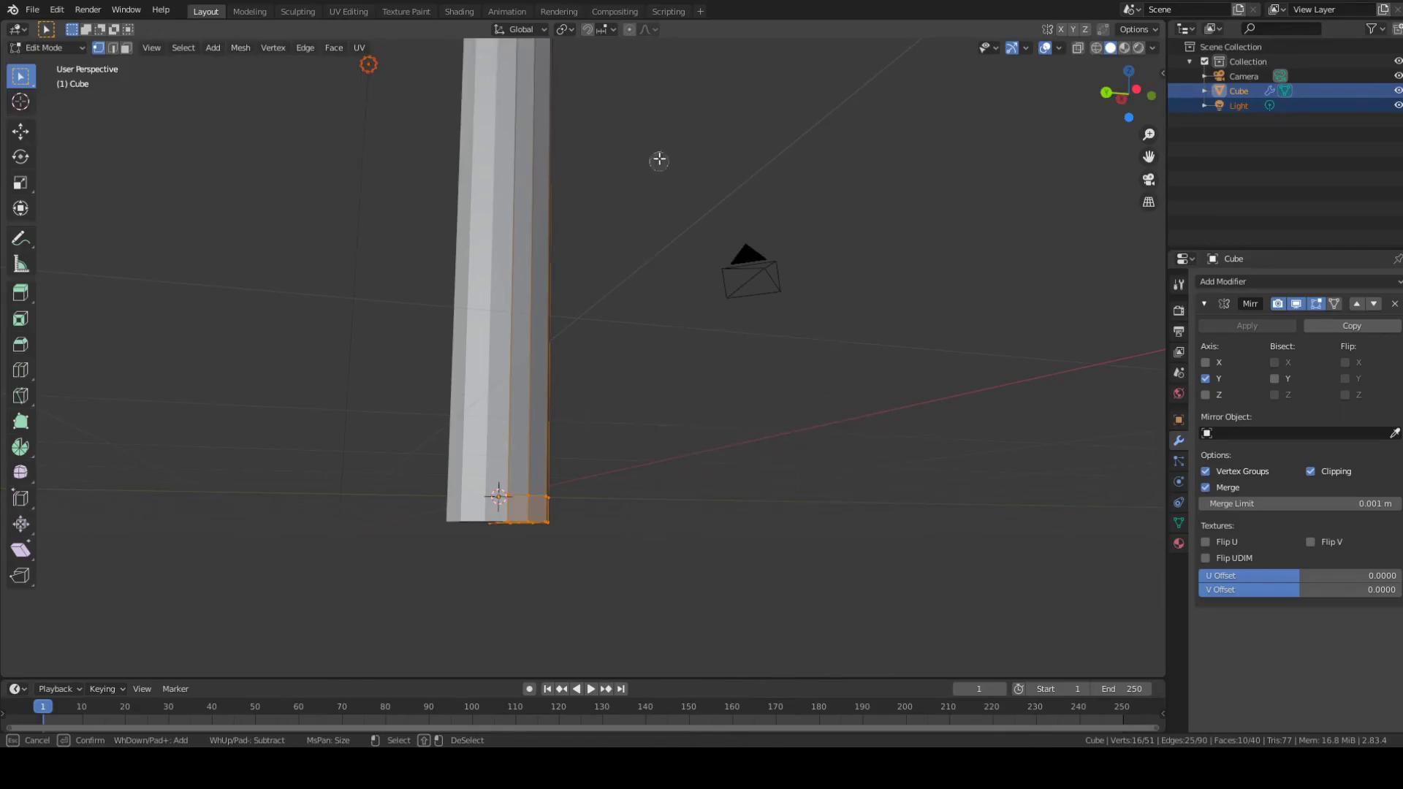
key(Escape)
Step: Add the ring vertices at the lower edge of the collar to the selection, front and back
shift+middle_drag(691, 158, 658, 441)
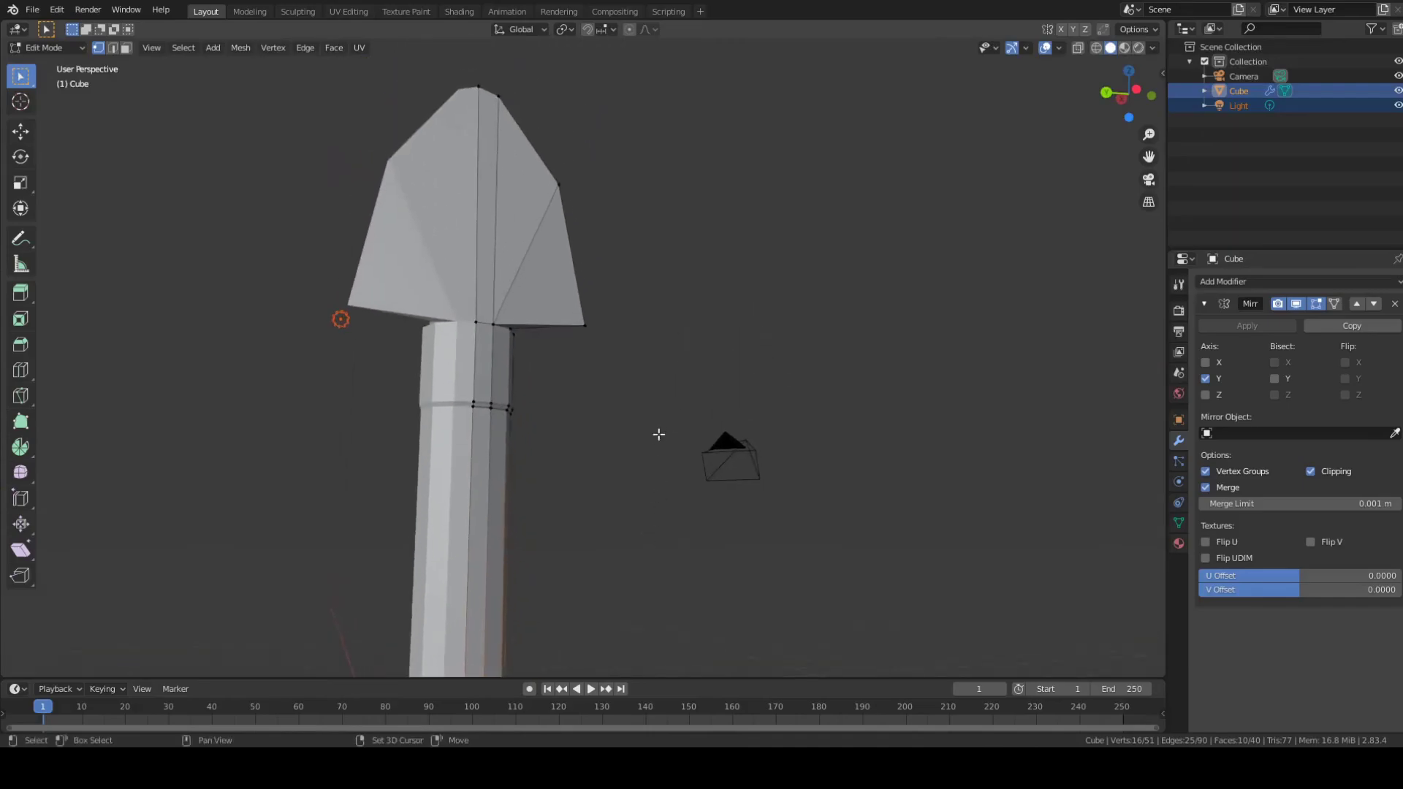
scroll(669, 406, up, 1)
key(c)
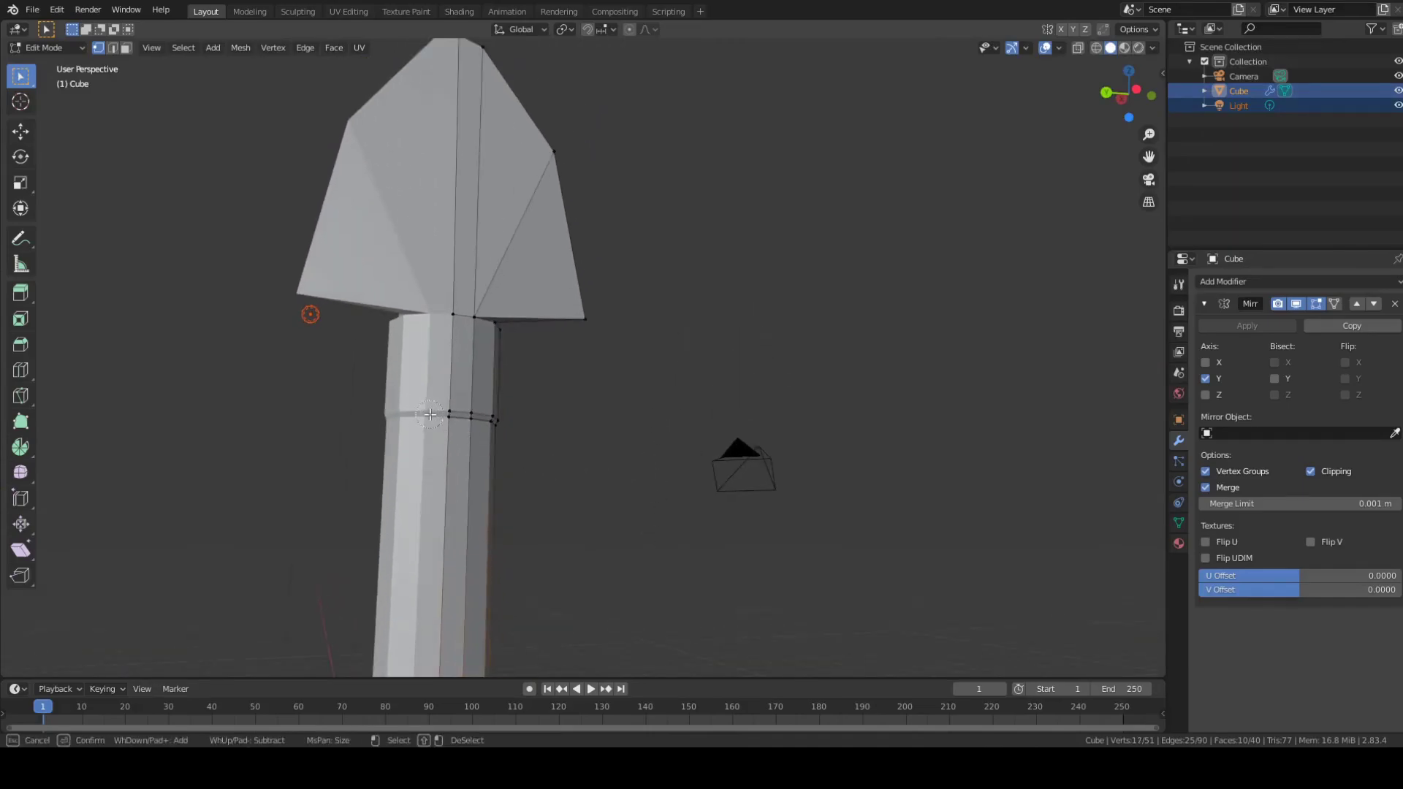
key(Escape)
mouse_move(715, 414)
middle_down()
mouse_move(601, 439)
mouse_move(524, 430)
middle_up()
key(c)
drag(597, 418, 648, 423)
key(Escape)
middle_drag(744, 429, 622, 419)
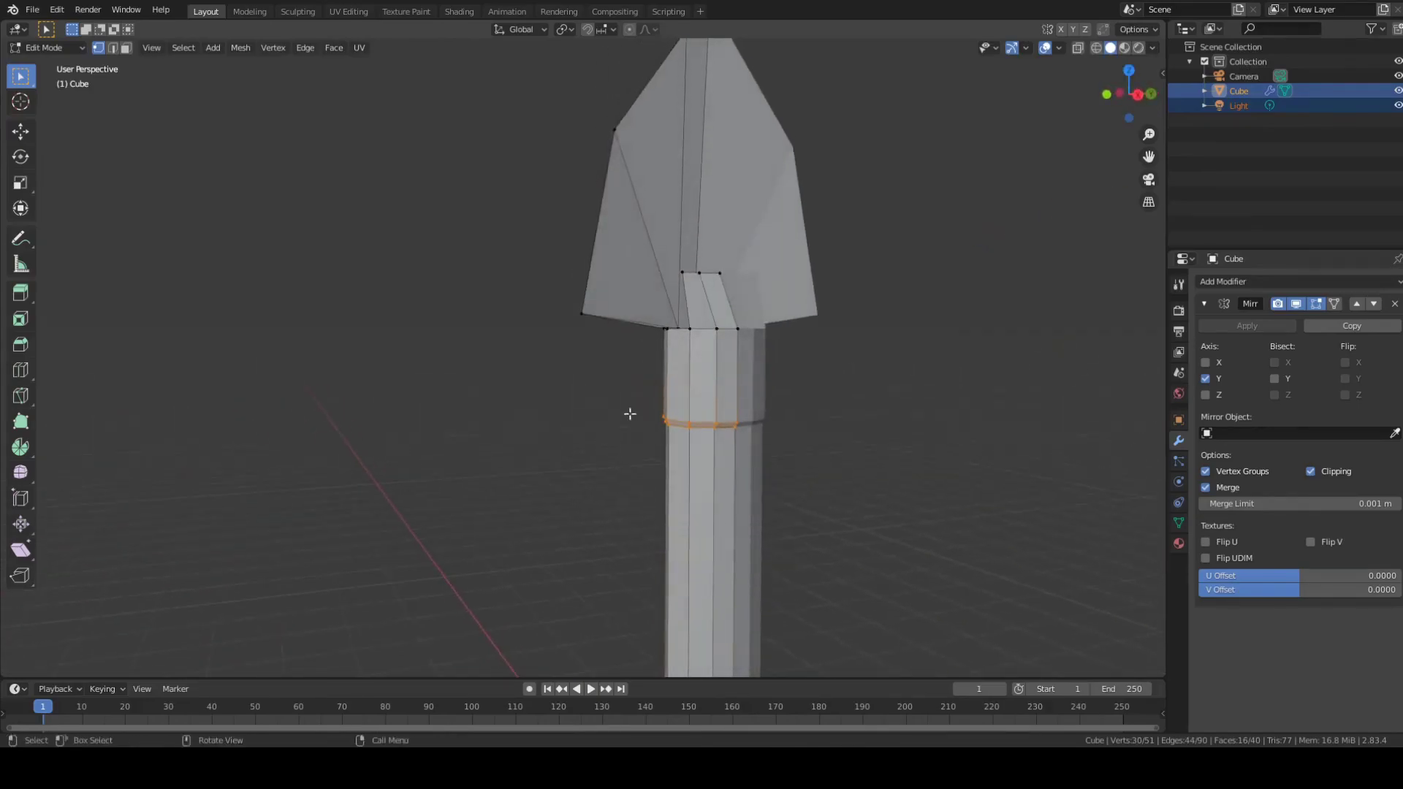
Step: Add the collar's upper rim loop to the selection and deselect the blade outline vertices it picked up
middle_drag(795, 548, 1013, 524)
shift+middle_drag(742, 552, 866, 312)
middle_drag(865, 312, 526, 322)
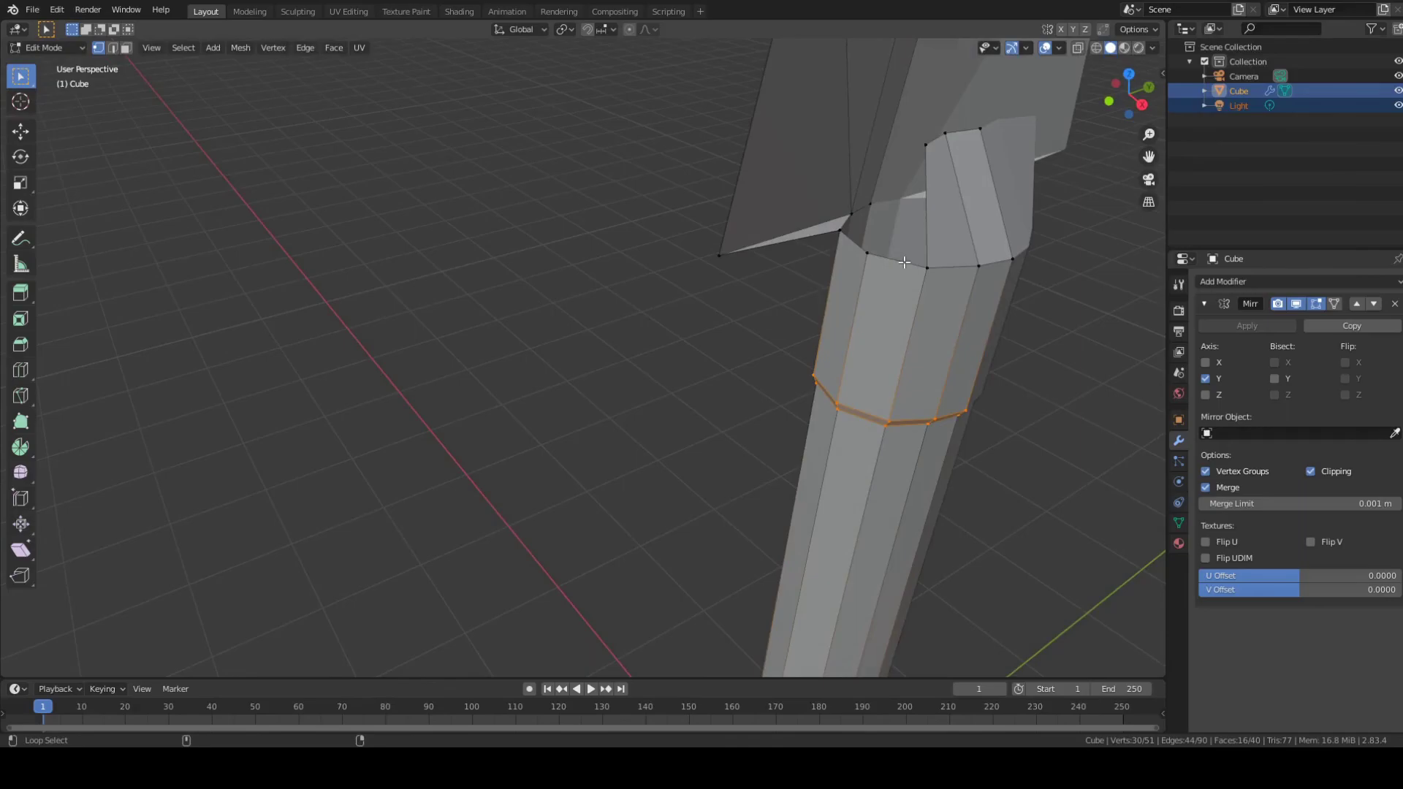
alt+shift+click(904, 261)
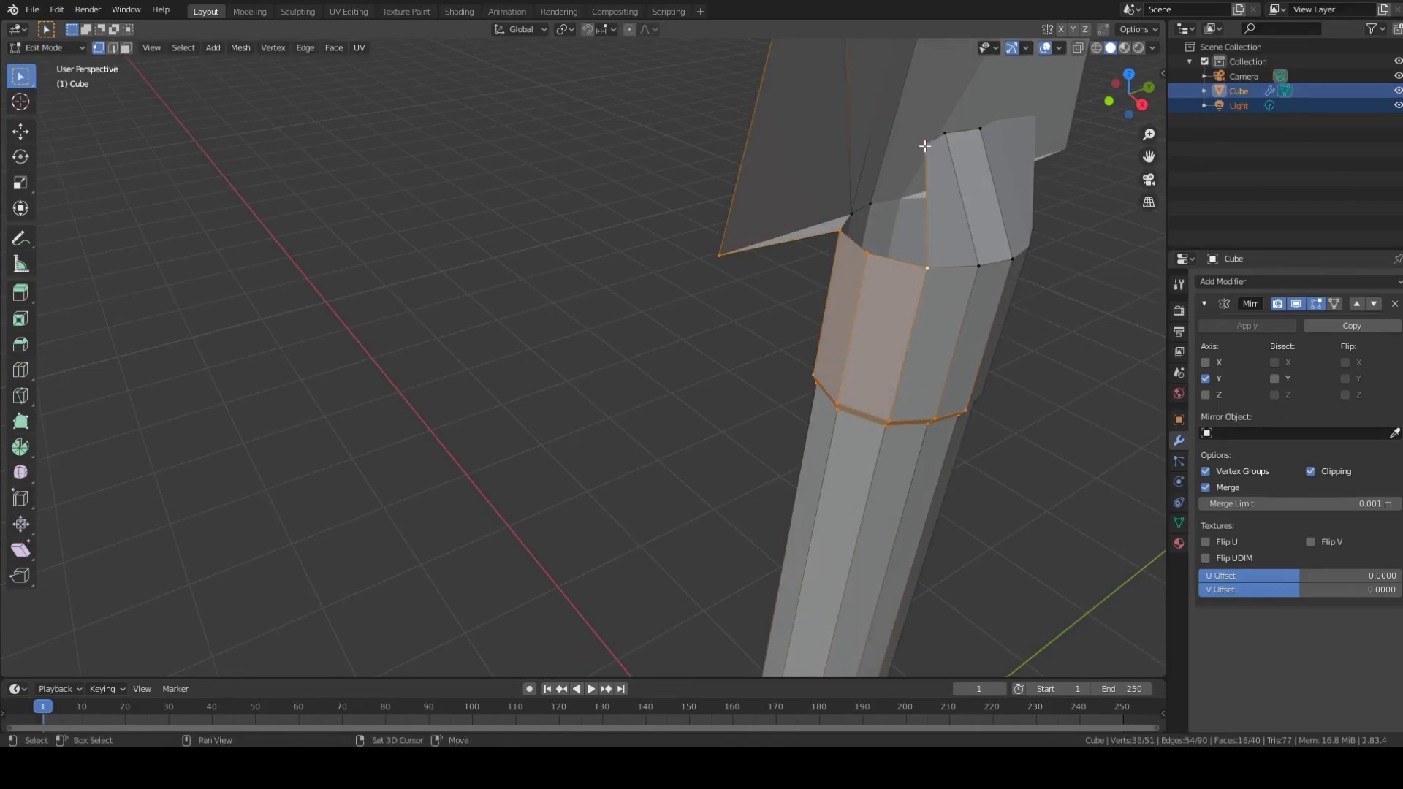
middle_drag(680, 334, 727, 150)
scroll(836, 223, down, 2)
scroll(921, 125, down, 2)
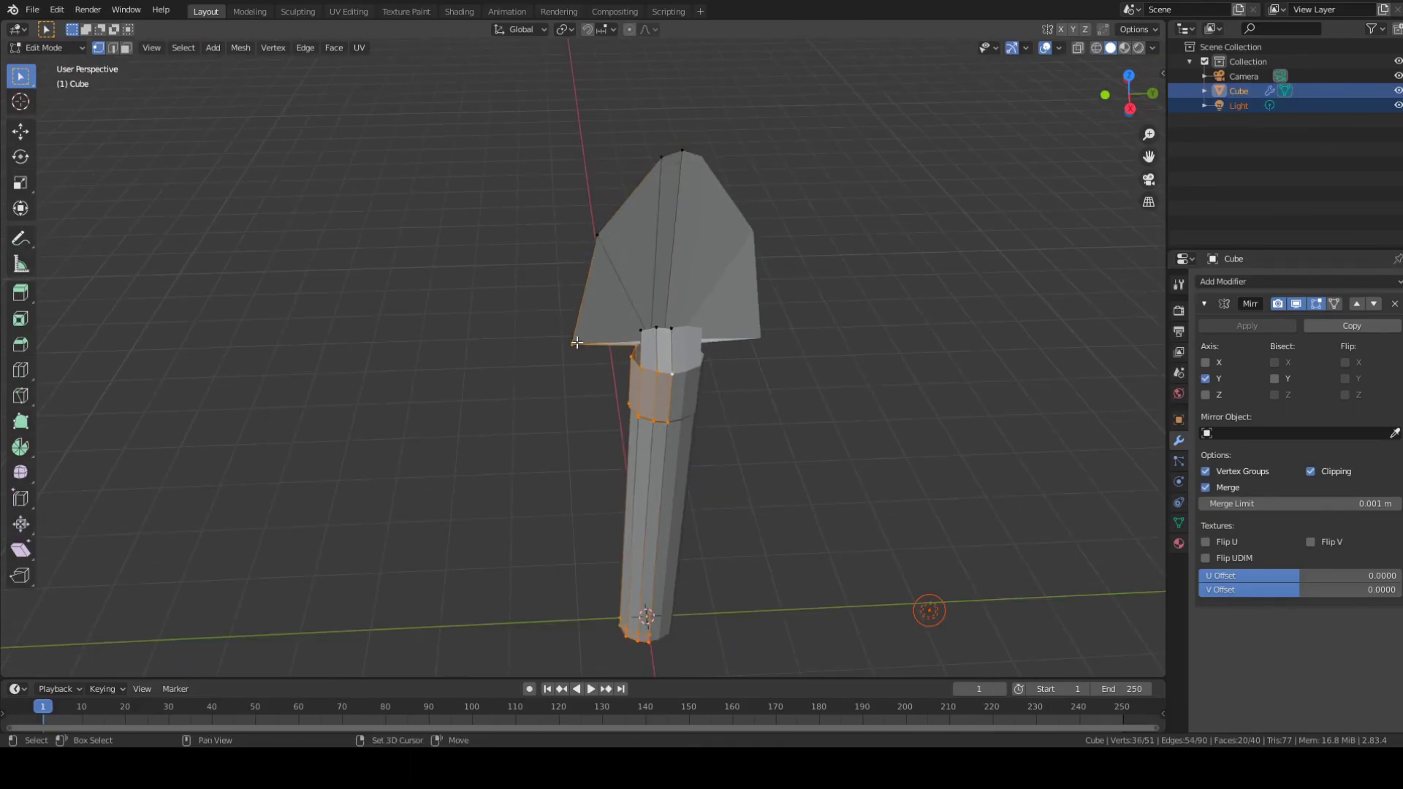
middle_drag(660, 376, 705, 306)
shift+click(665, 310)
Step: Add the remaining upper rim vertices on the back of the collar to the selection
middle_drag(785, 381, 933, 314)
scroll(933, 313, up, 1)
scroll(657, 321, up, 5)
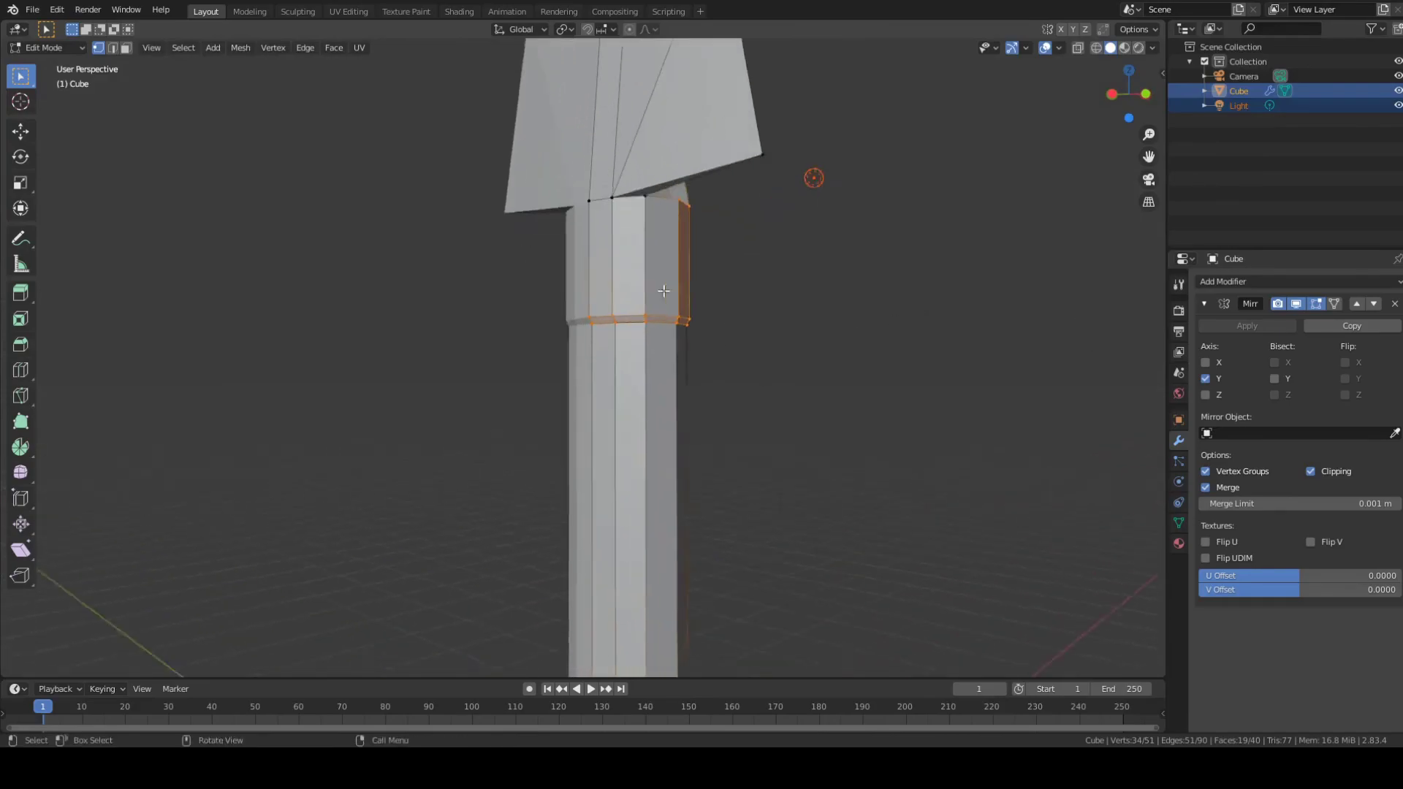
scroll(663, 290, up, 1)
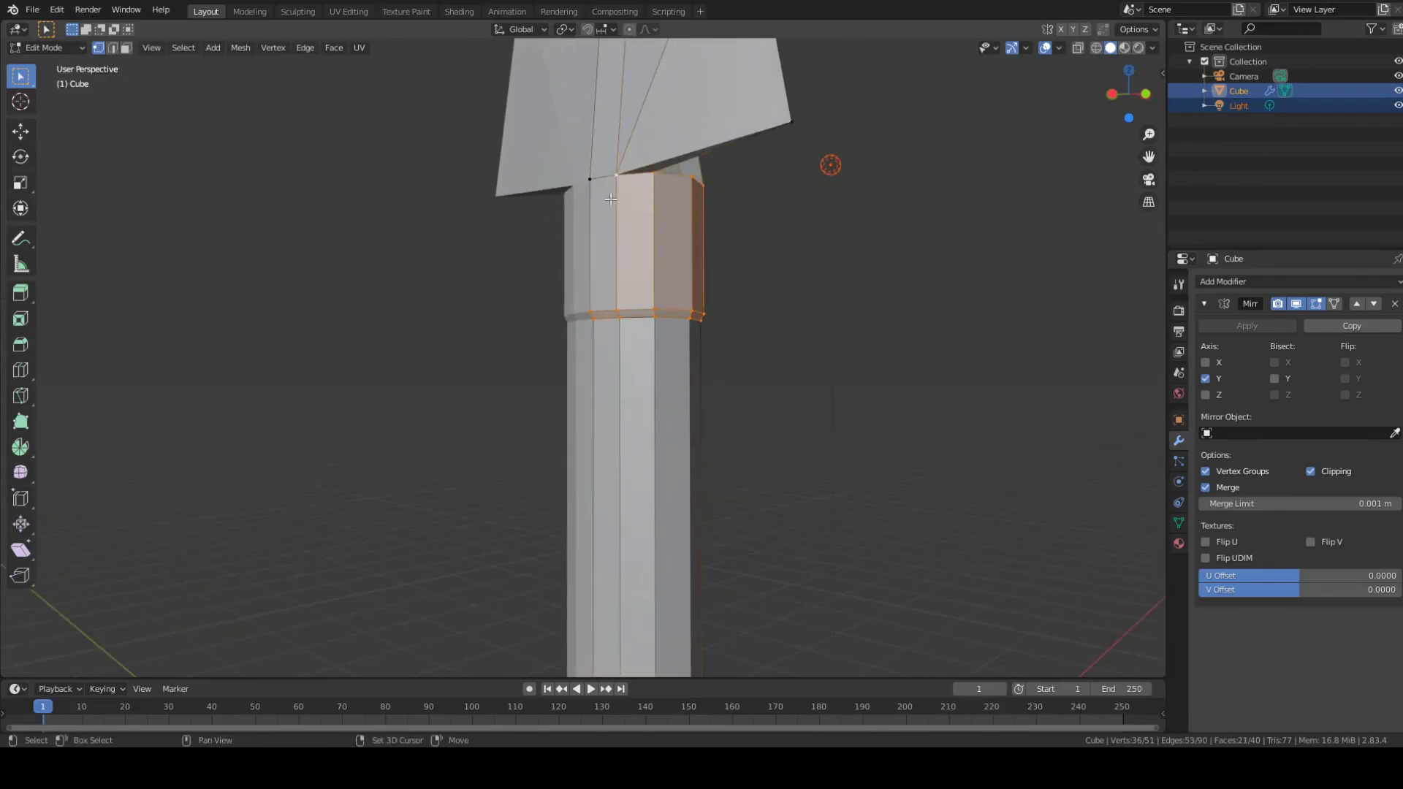
middle_drag(661, 208, 611, 361)
scroll(625, 355, down, 1)
middle_drag(949, 374, 912, 383)
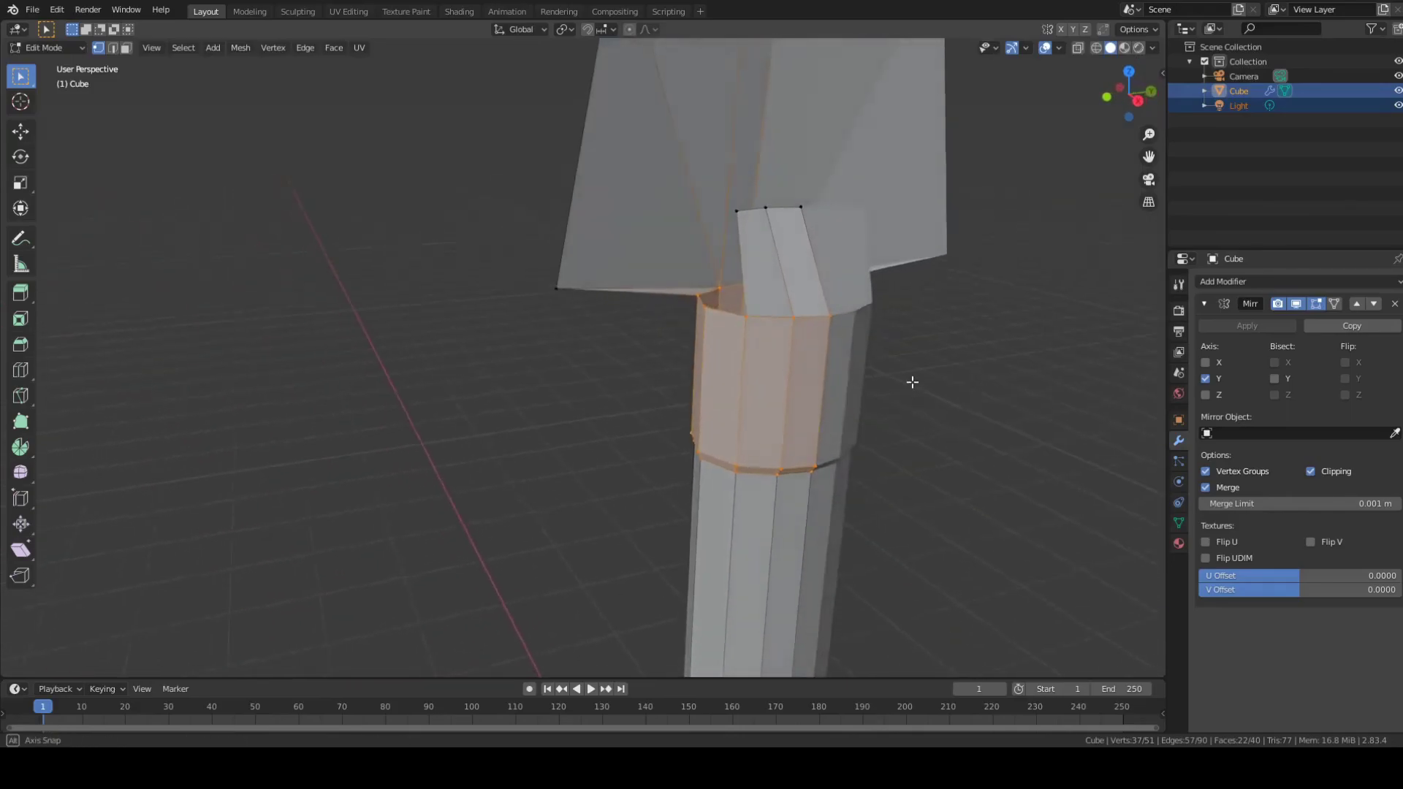
scroll(912, 382, down, 2)
scroll(914, 437, down, 1)
middle_drag(877, 438, 799, 518)
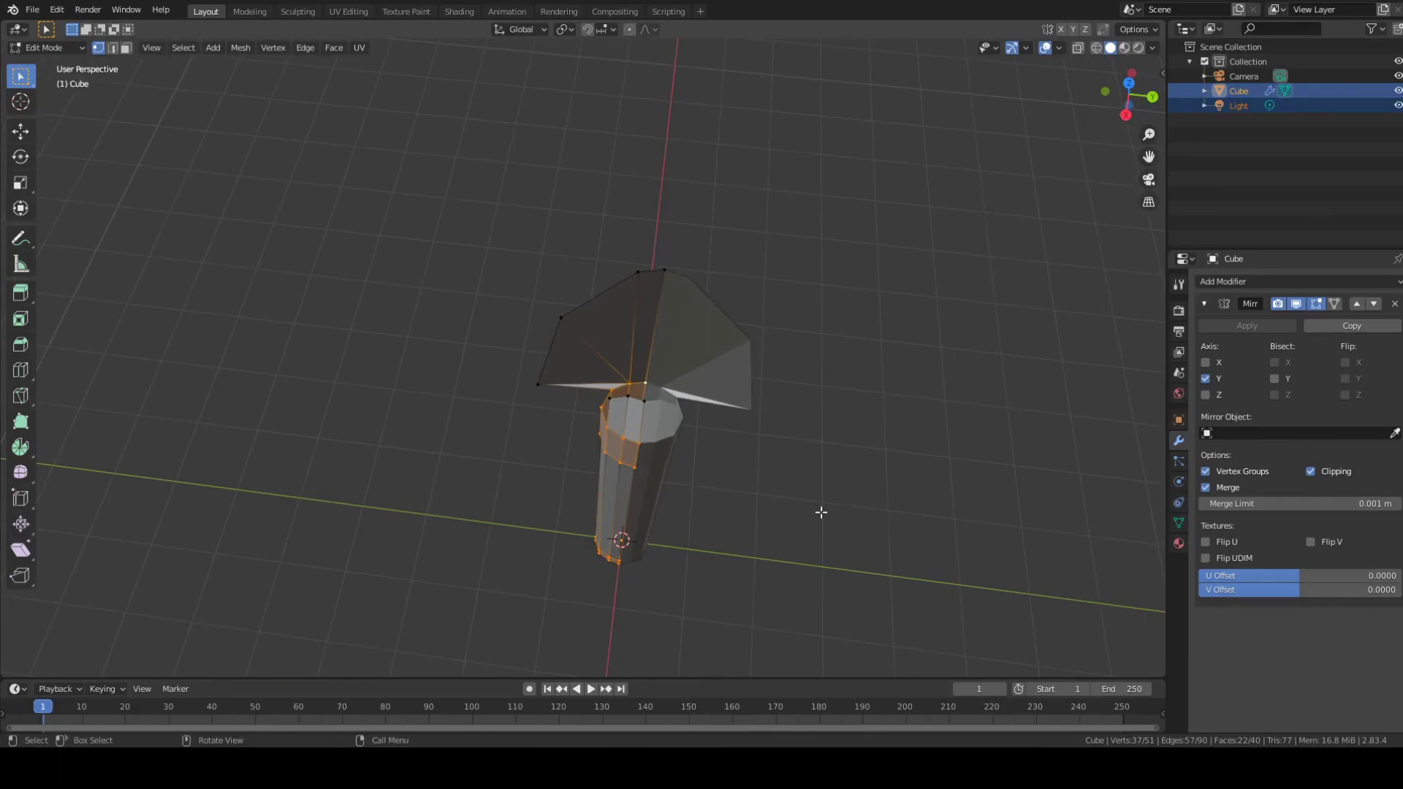
Step: Try to move the selected base and collar vertices about 0.048 m along Y, and clear the selection
key(g)
key(y)
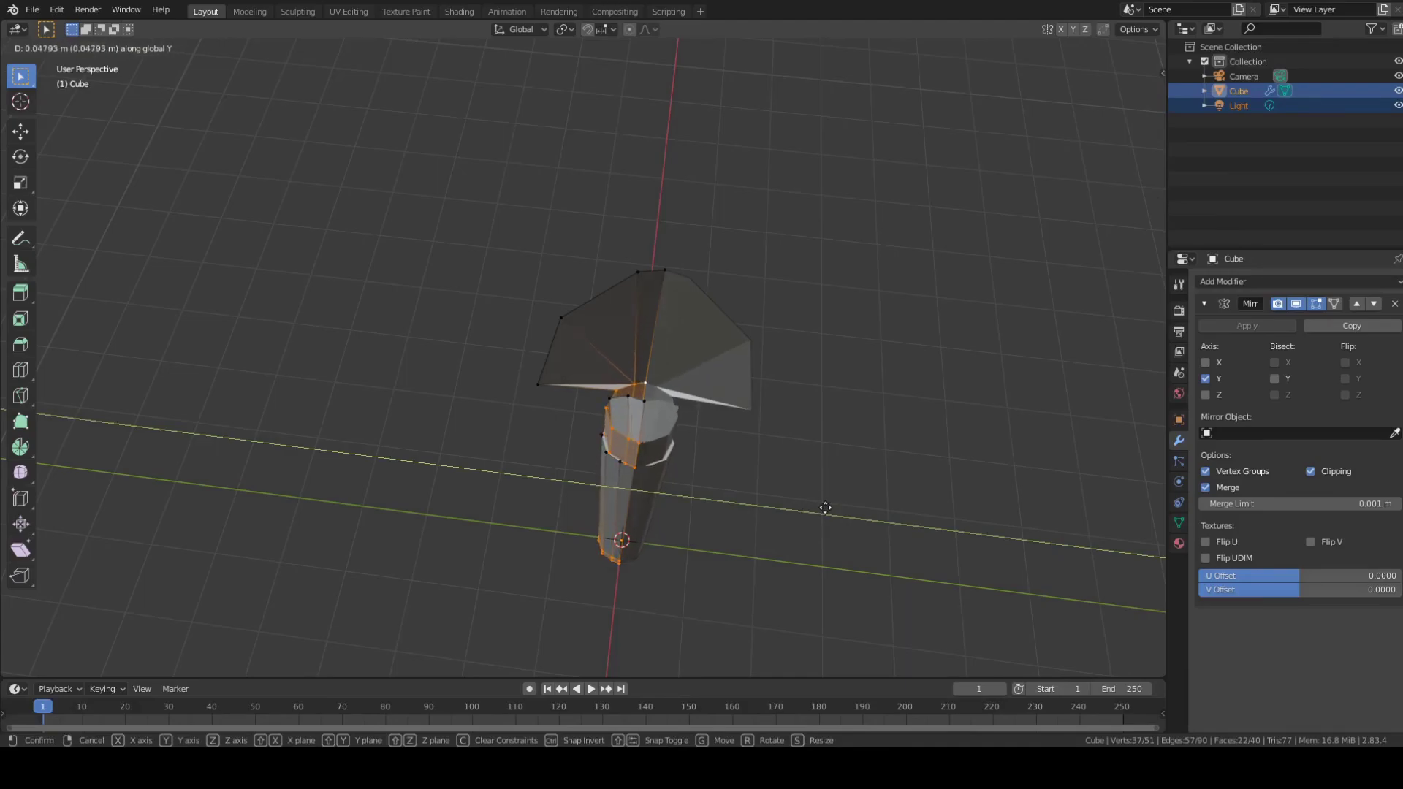
click(825, 508)
key(ctrl+z)
middle_drag(655, 584, 767, 401)
scroll(767, 402, up, 6)
middle_drag(973, 456, 885, 494)
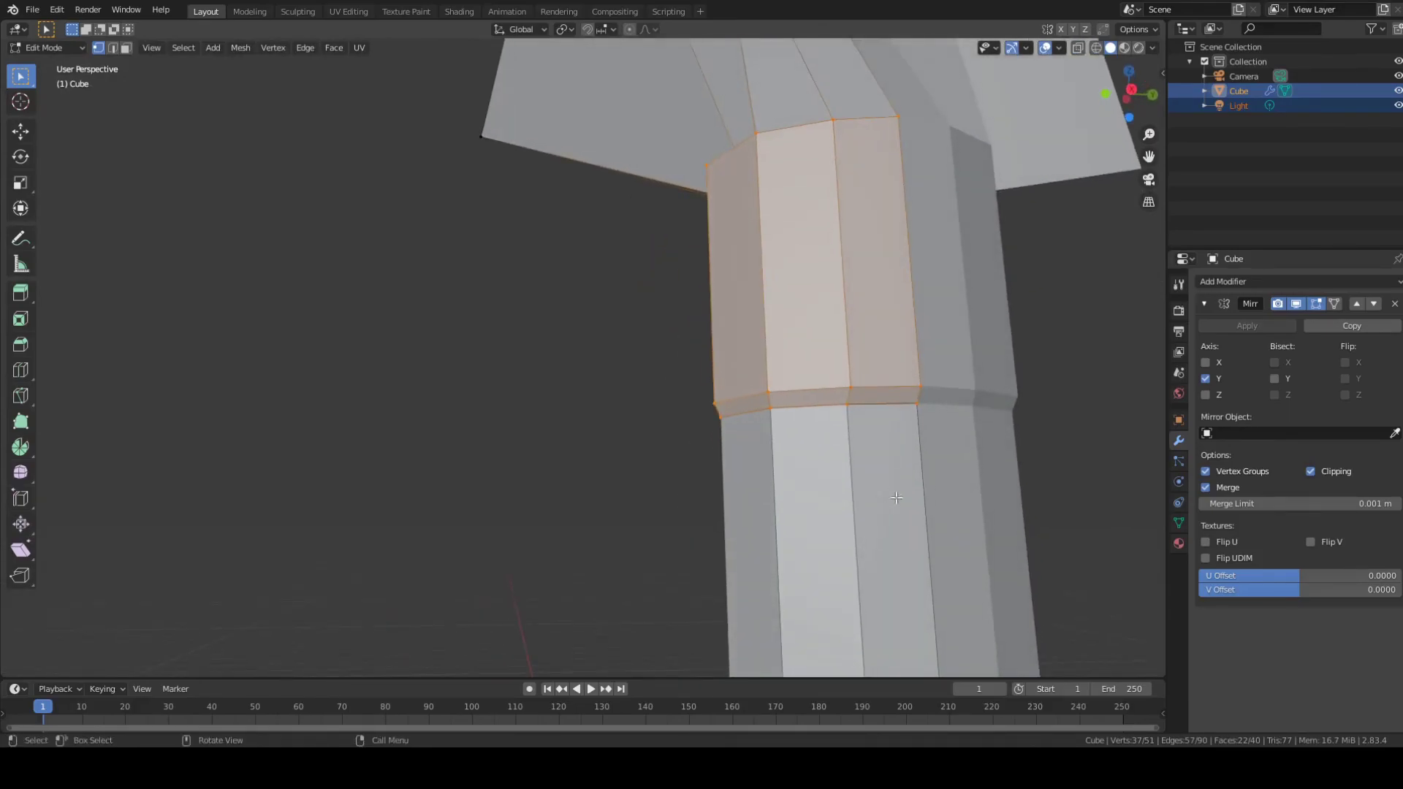
middle_drag(1045, 462, 1037, 480)
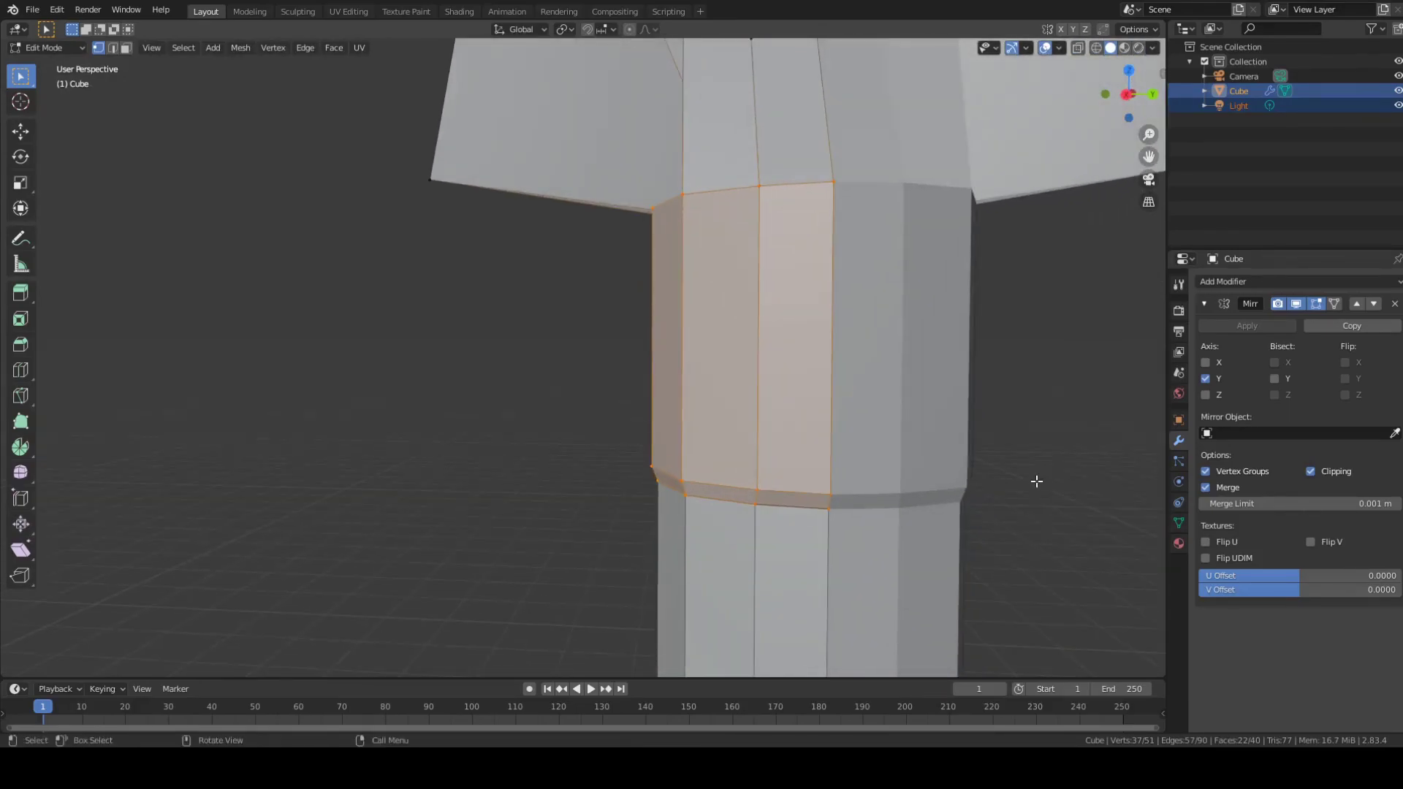
scroll(1031, 489, down, 1)
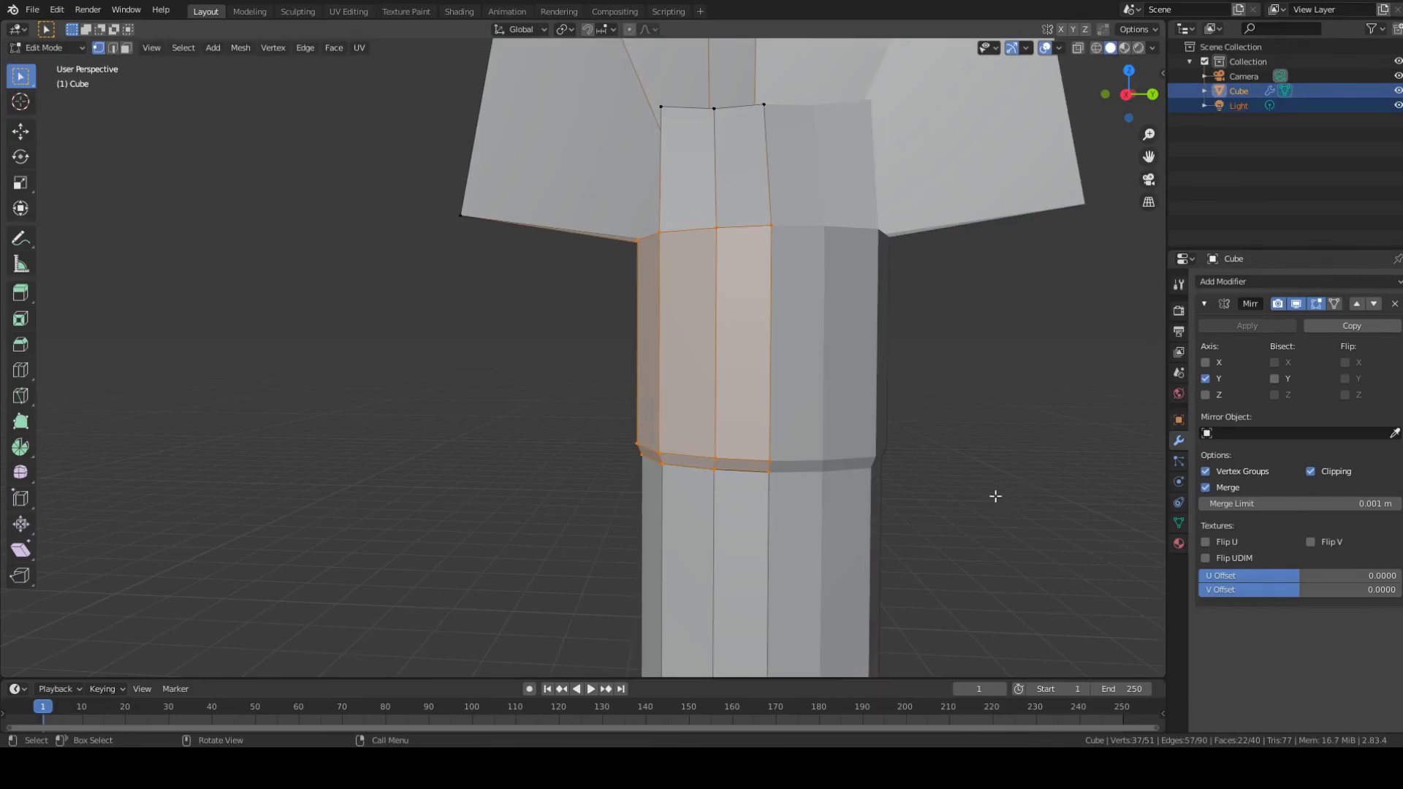
scroll(966, 472, down, 4)
click(935, 482)
Step: Select the upper ring vertices of the narrow band at the collar's lower edge, all around the handle
scroll(758, 488, up, 2)
middle_drag(758, 488, 799, 492)
key(c)
key(Escape)
middle_drag(936, 479, 1081, 489)
mouse_move(737, 406)
middle_down()
mouse_move(842, 416)
mouse_move(673, 396)
middle_up()
key(c)
drag(560, 387, 521, 384)
key(Escape)
middle_drag(773, 407, 619, 374)
Step: Try to shift the selected collar band rings freely by about 0.015 m, and check the result around the handle
key(g)
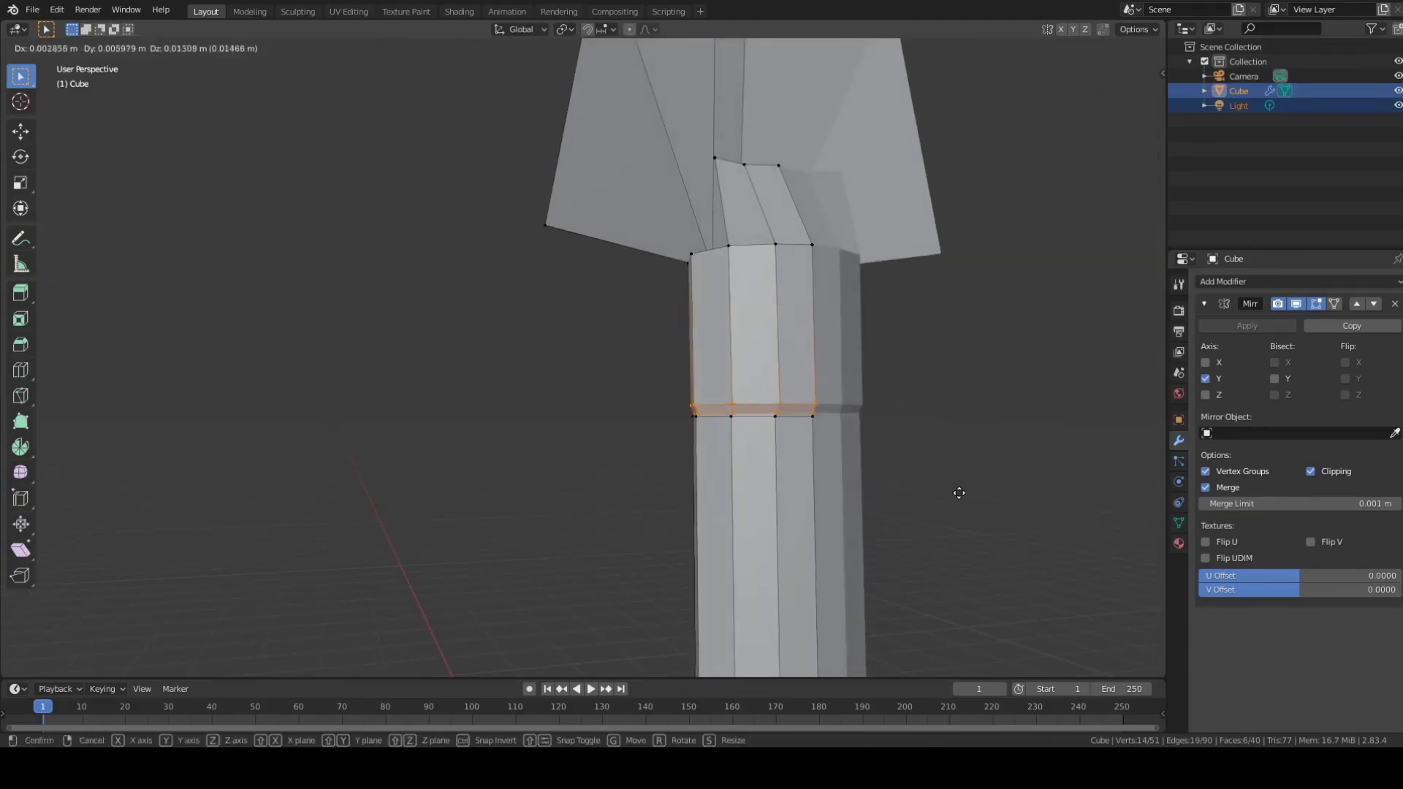
click(962, 483)
middle_drag(964, 496, 1075, 501)
middle_drag(966, 500, 783, 502)
scroll(891, 494, down, 6)
scroll(784, 500, up, 4)
scroll(784, 500, up, 2)
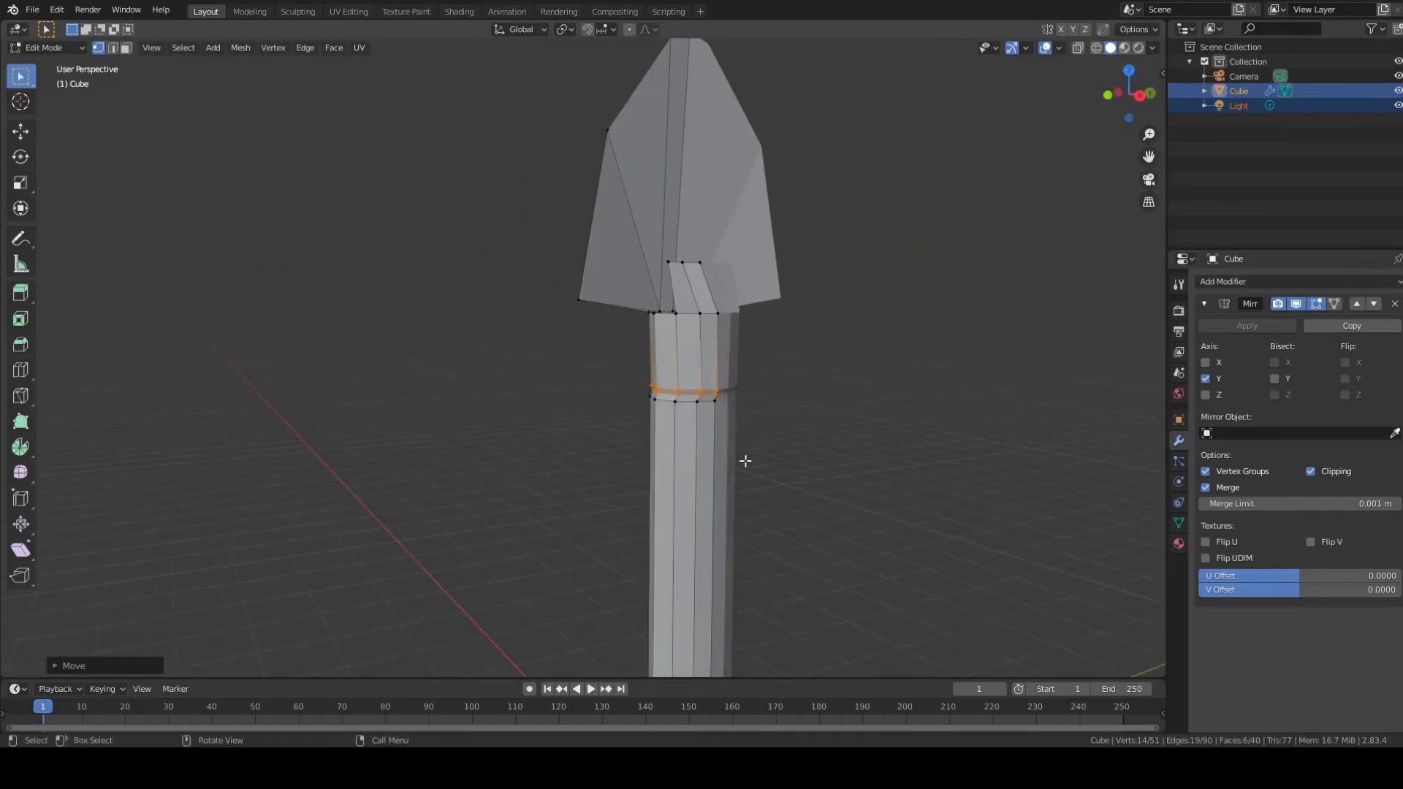
middle_drag(779, 451, 1023, 570)
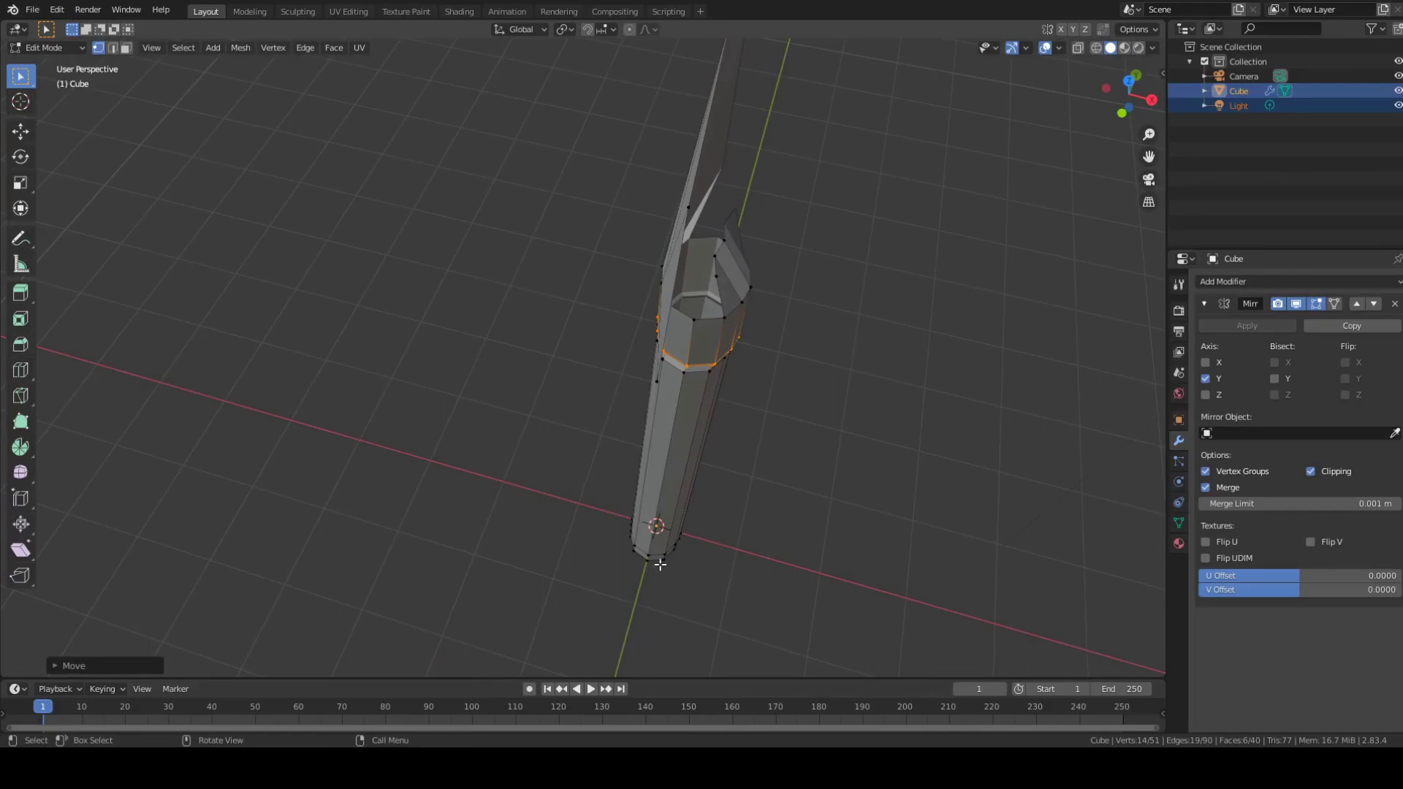
Step: Move the selected collar band rings up about 0.0325 m along Z
middle_drag(663, 446, 1021, 448)
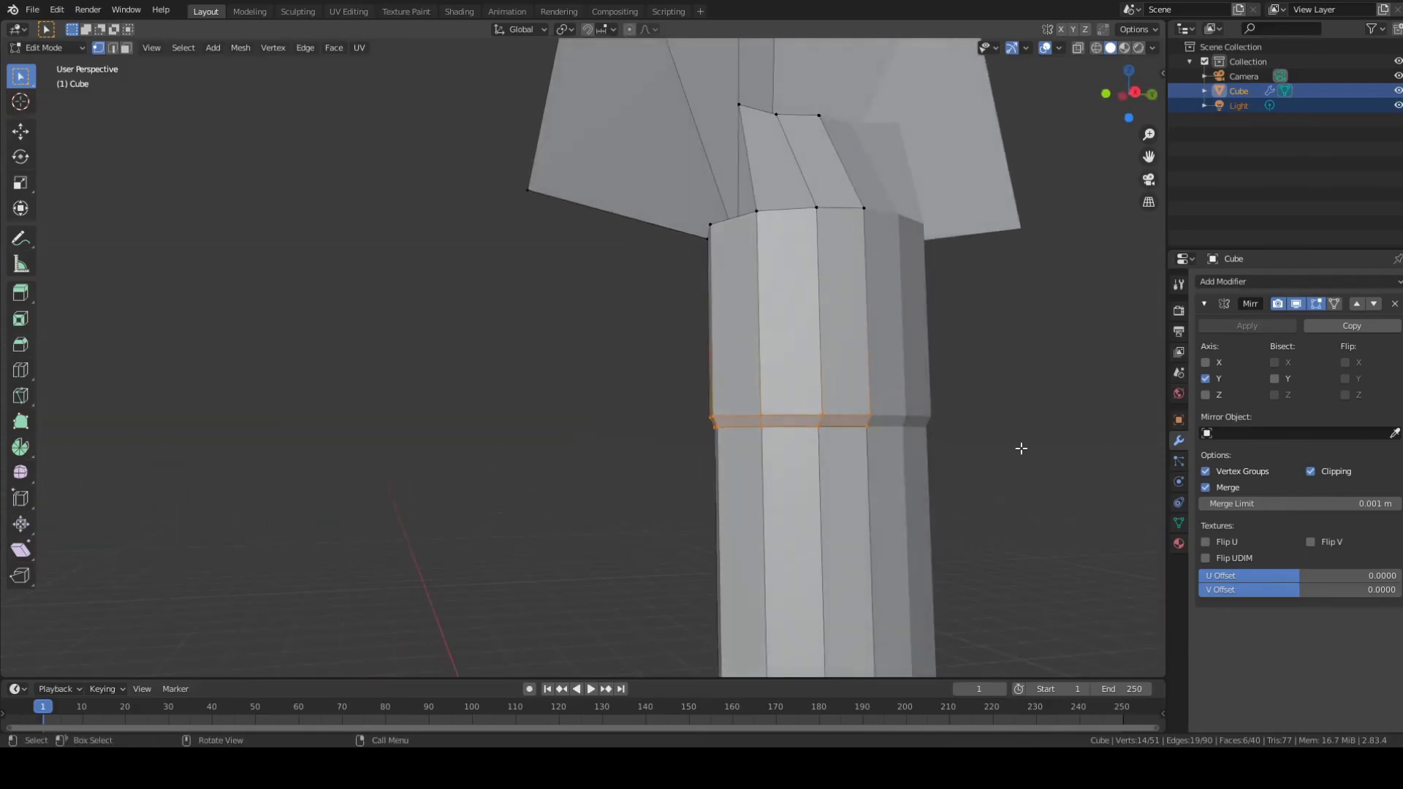
key(g)
key(z)
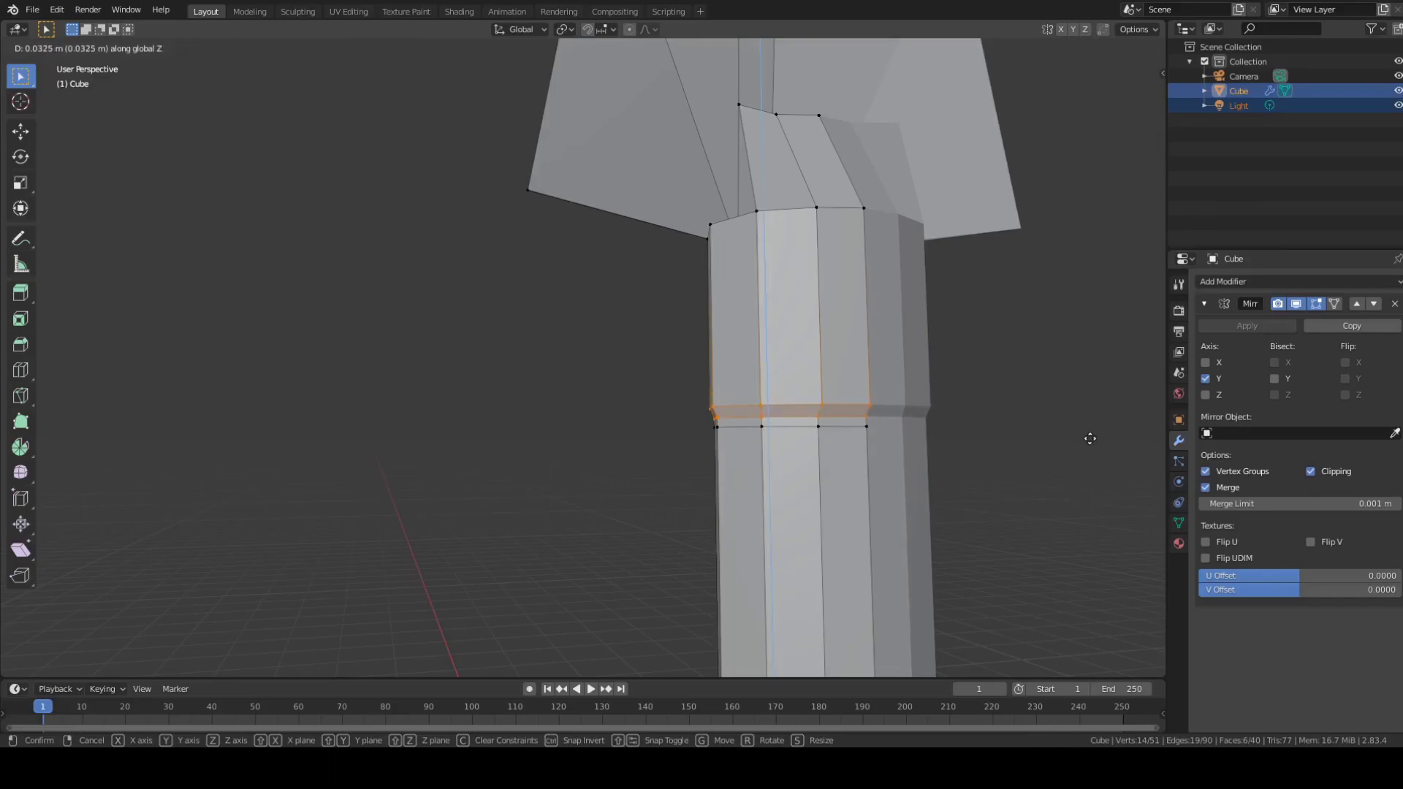
click(1090, 438)
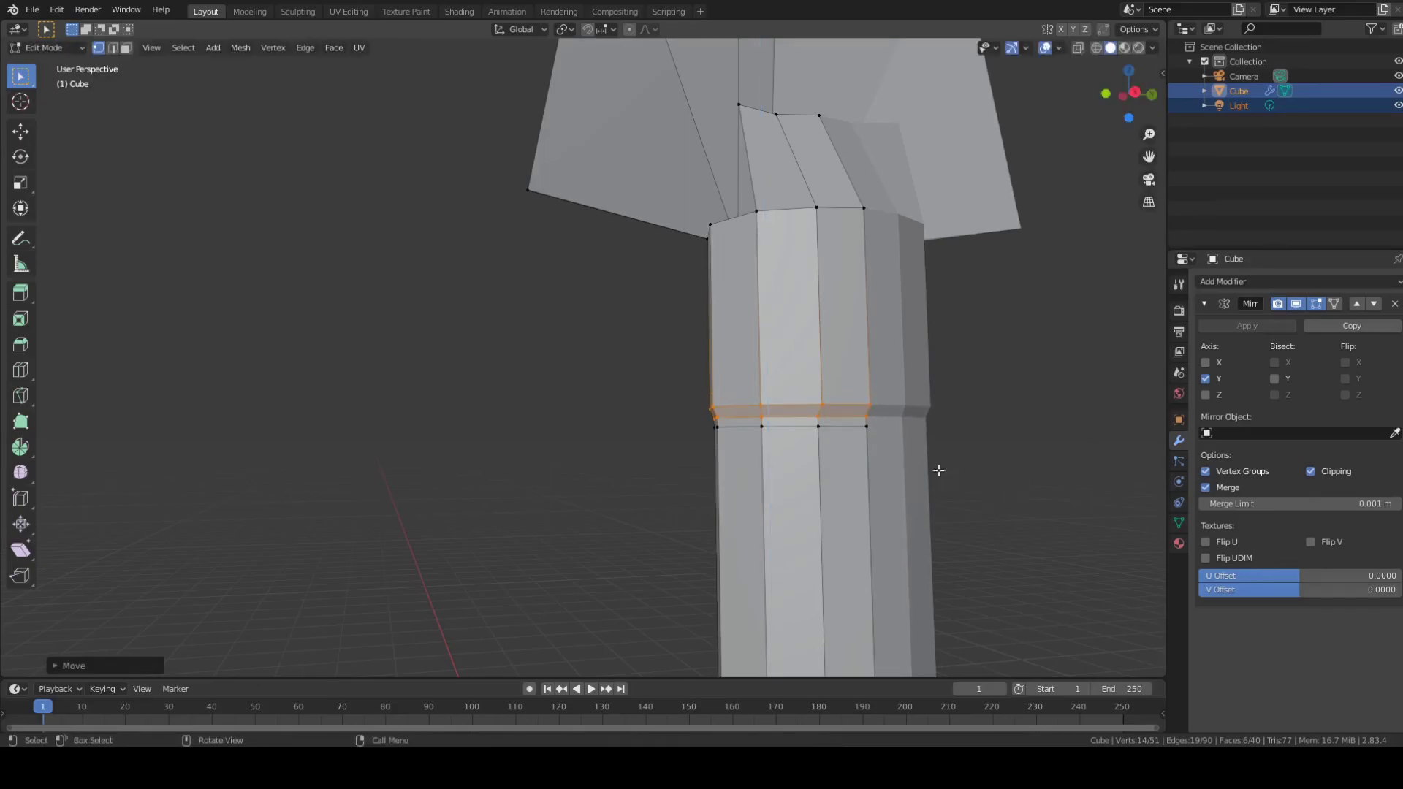
Step: Select the middle edge loop of the collar band and scale it to about 0.96 along Y
click(971, 423)
alt+click(839, 416)
mouse_move(980, 467)
middle_down()
mouse_move(1143, 460)
mouse_move(972, 472)
middle_up()
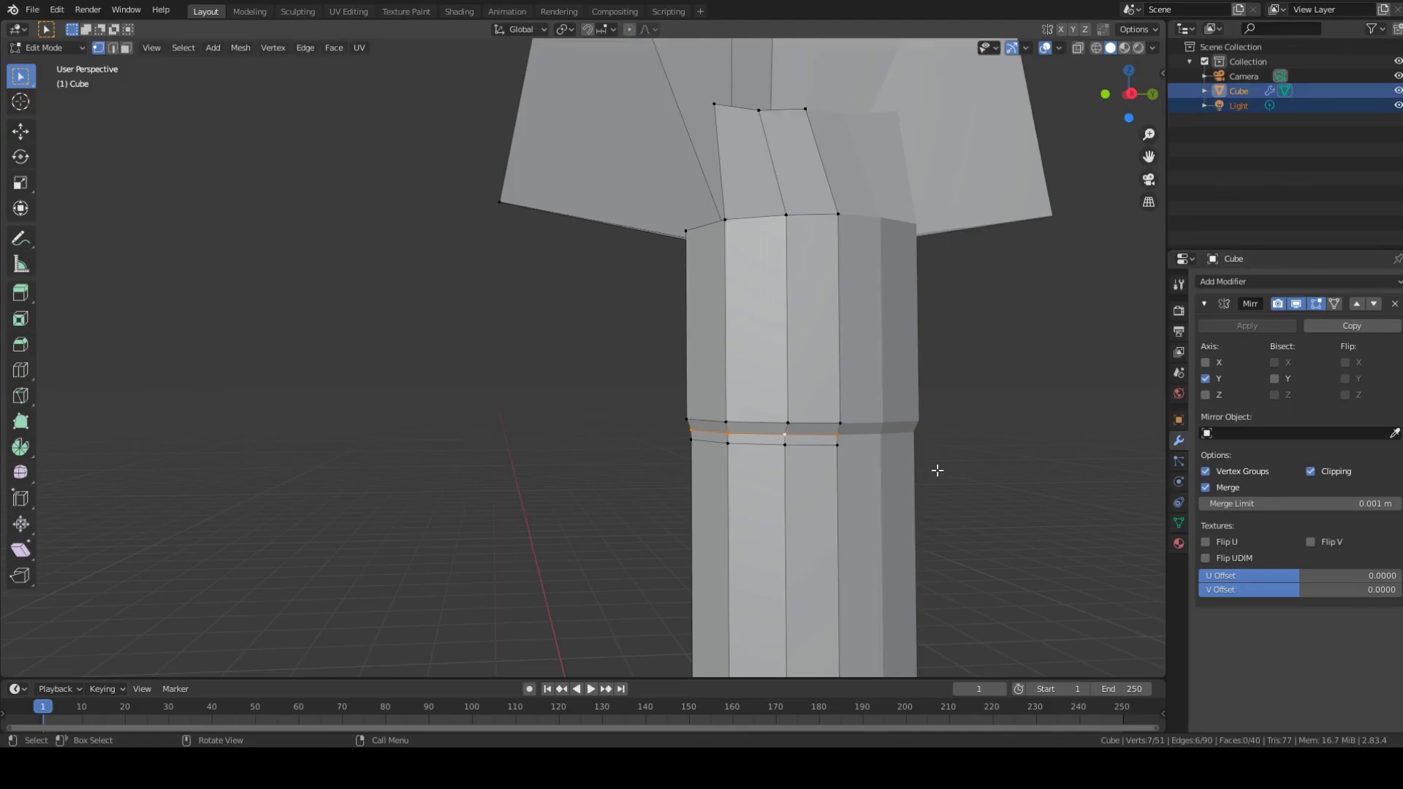
scroll(938, 470, down, 2)
scroll(932, 479, down, 4)
scroll(907, 475, up, 4)
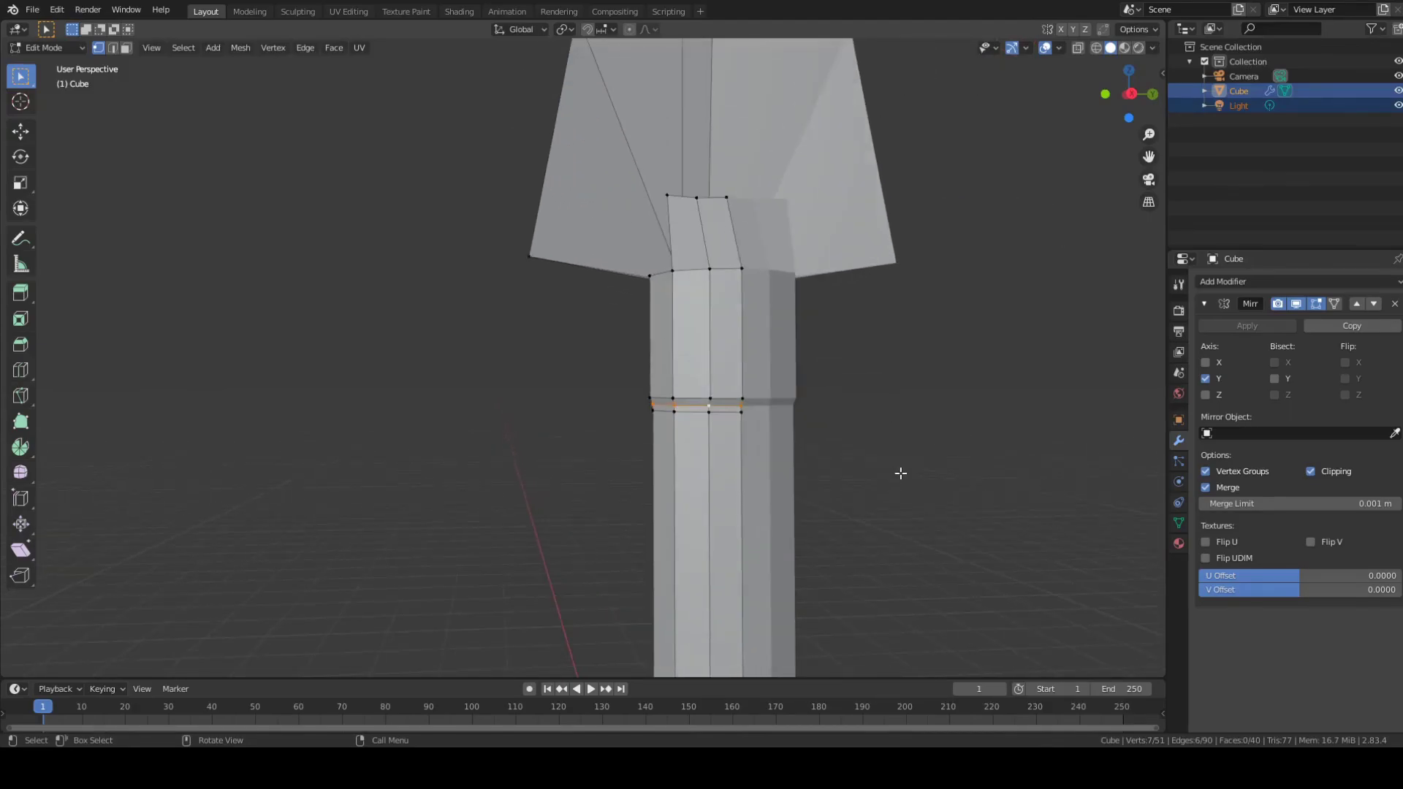
key(s)
key(y)
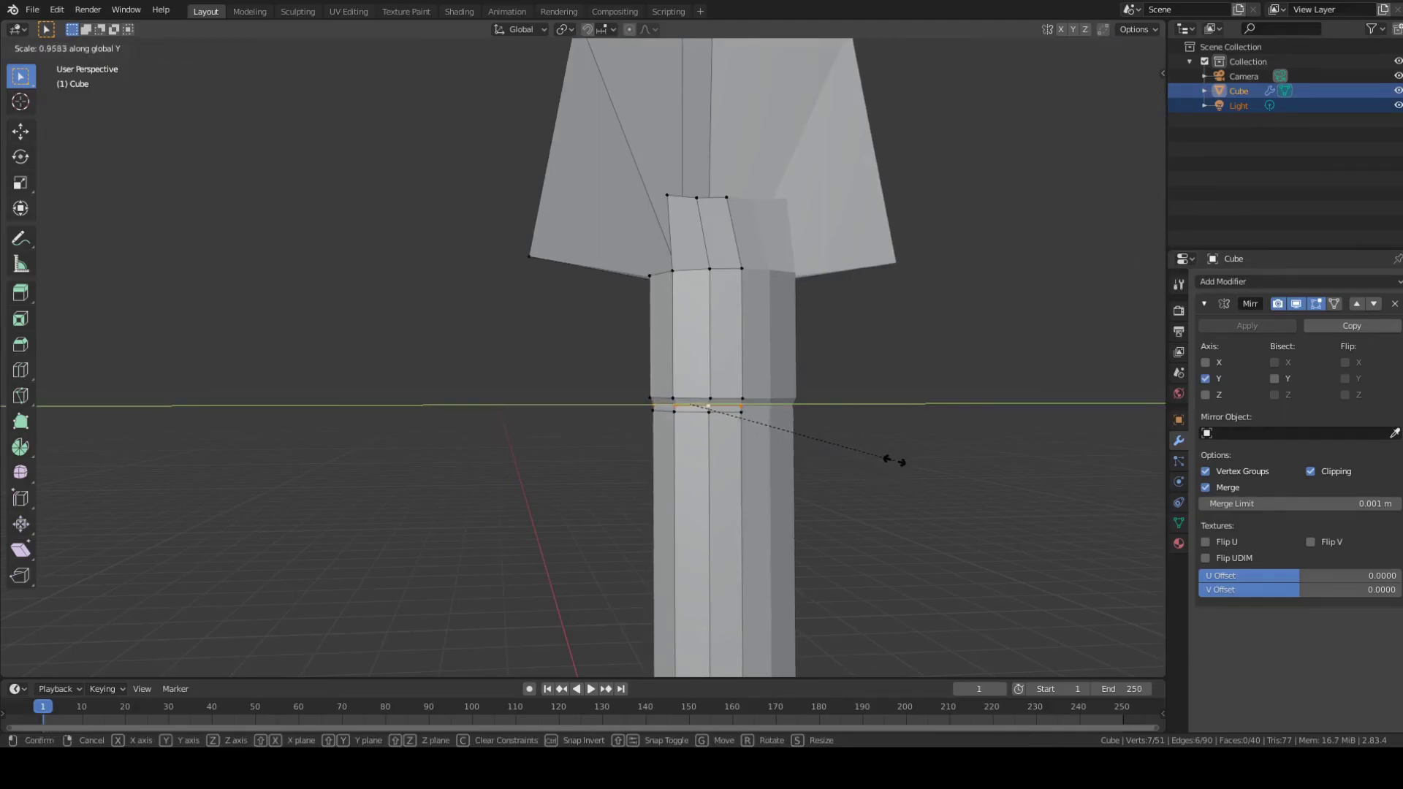
click(897, 465)
Step: Deselect the camera, enter Edit Mode on the shovel, and clear the vertex selection
scroll(950, 468, down, 8)
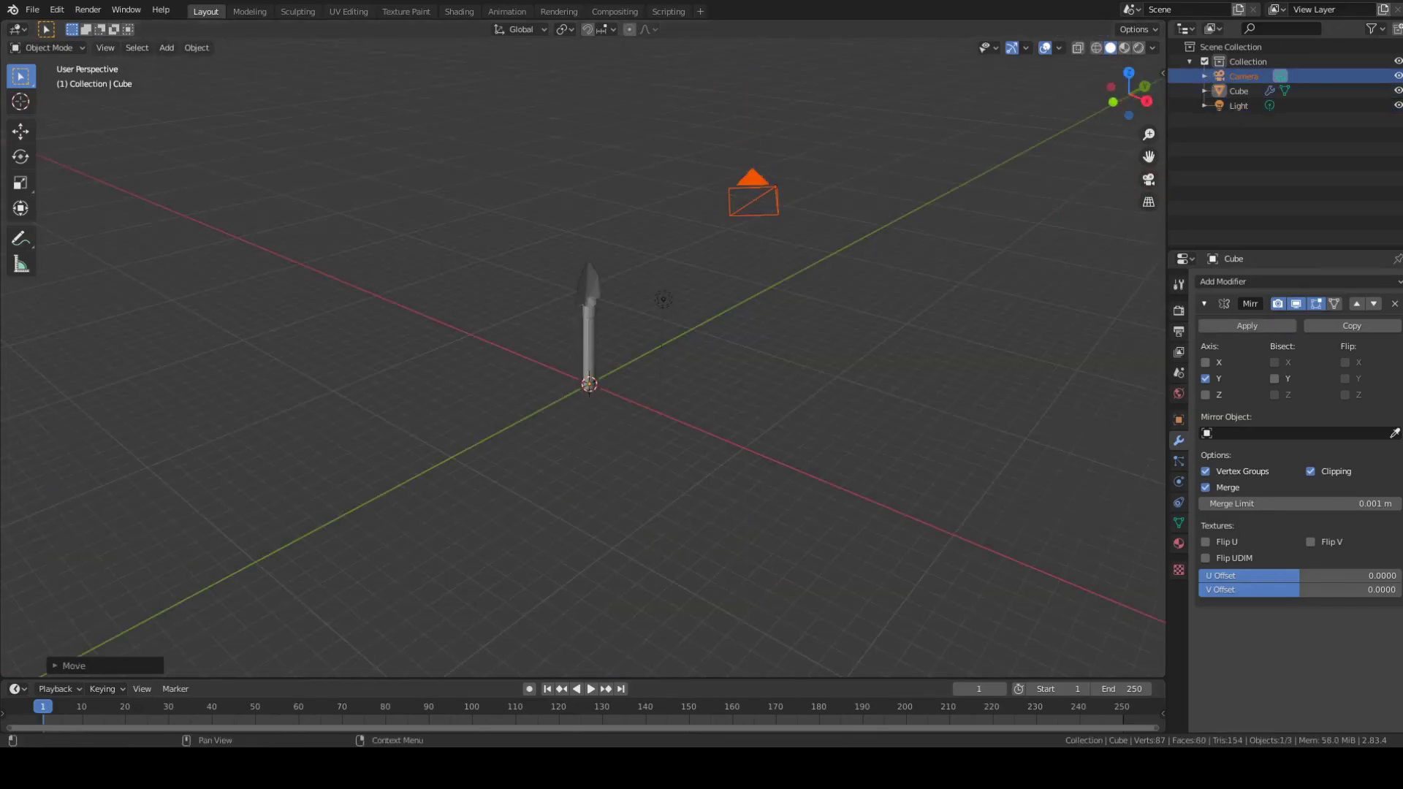
click(719, 347)
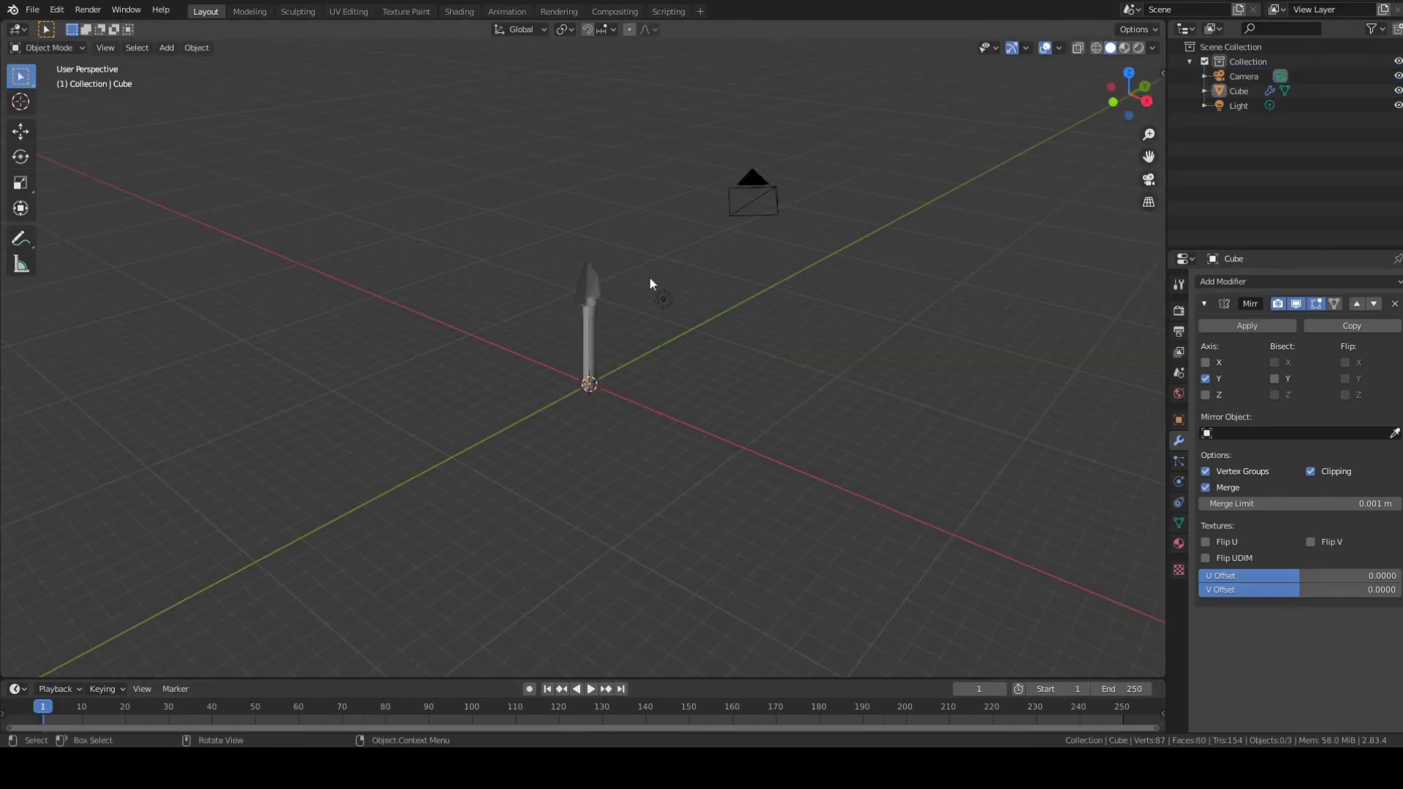
click(55, 45)
click(57, 83)
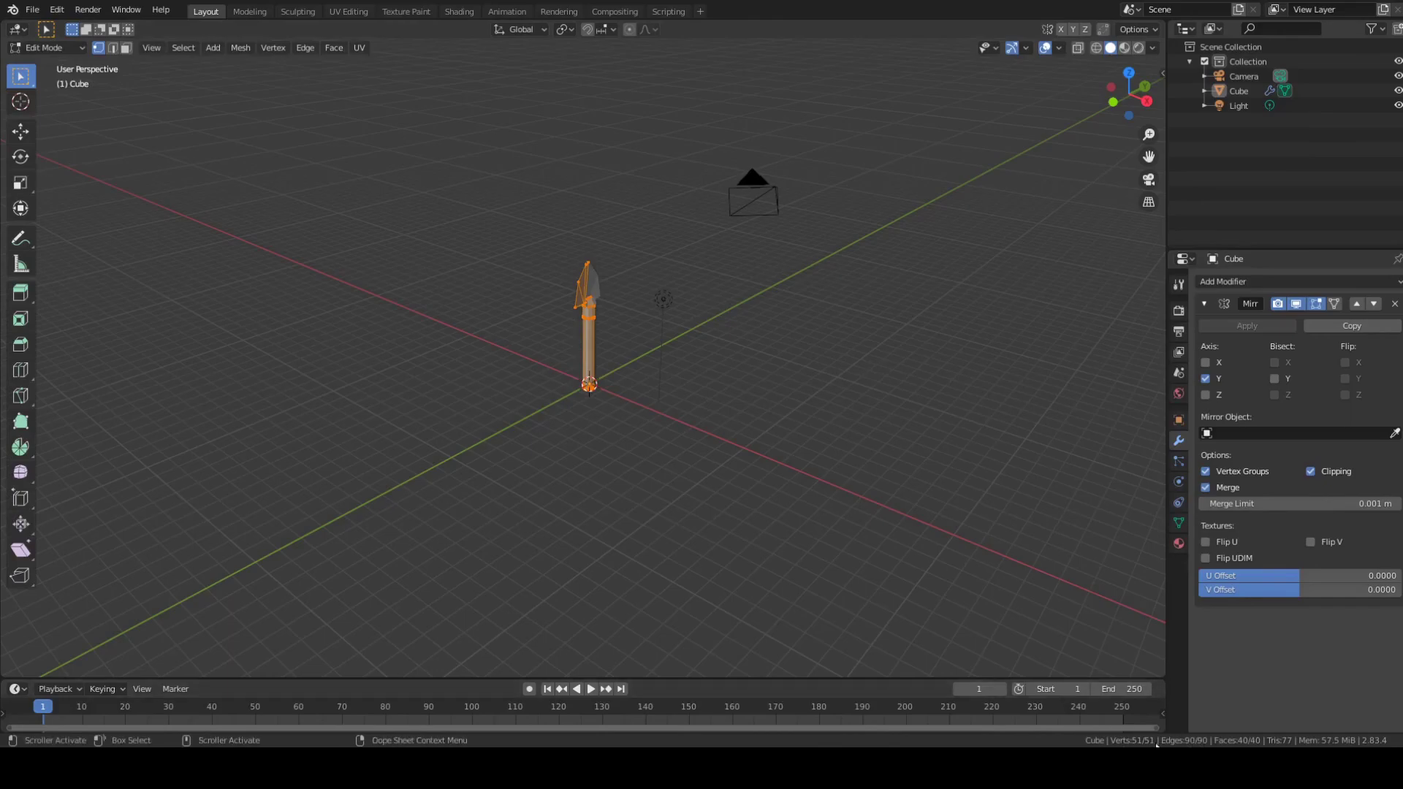
scroll(684, 391, up, 5)
click(805, 299)
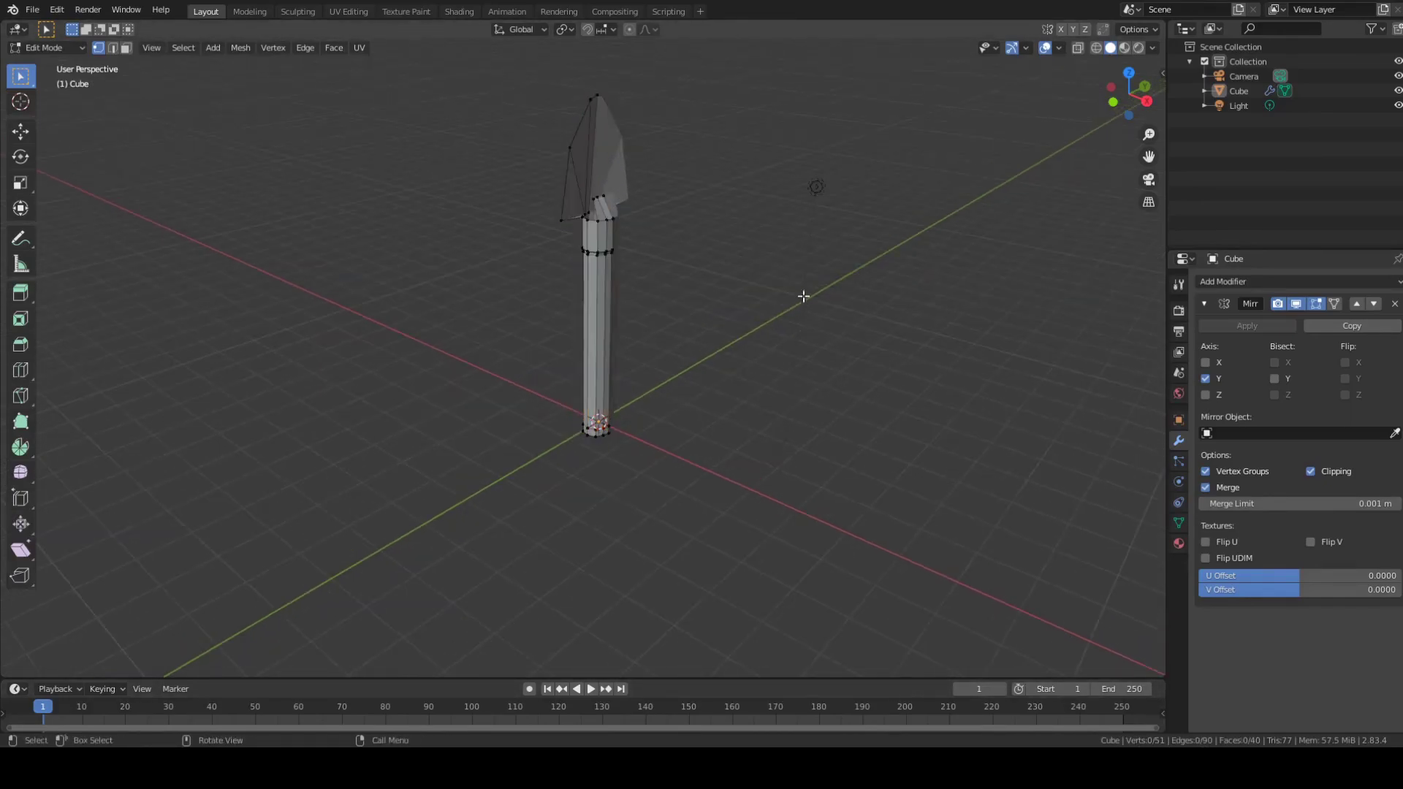
Step: Examine the blade and its joint with the collar up close from several angles
middle_drag(806, 299, 757, 307)
scroll(918, 234, up, 1)
shift+middle_drag(918, 235, 702, 423)
scroll(722, 342, up, 6)
middle_drag(721, 342, 972, 428)
scroll(836, 426, up, 2)
middle_drag(836, 426, 785, 455)
shift+middle_drag(635, 469, 482, 441)
middle_drag(1027, 415, 499, 356)
click(618, 414)
middle_drag(703, 406, 864, 425)
scroll(753, 426, down, 2)
right_click(784, 441)
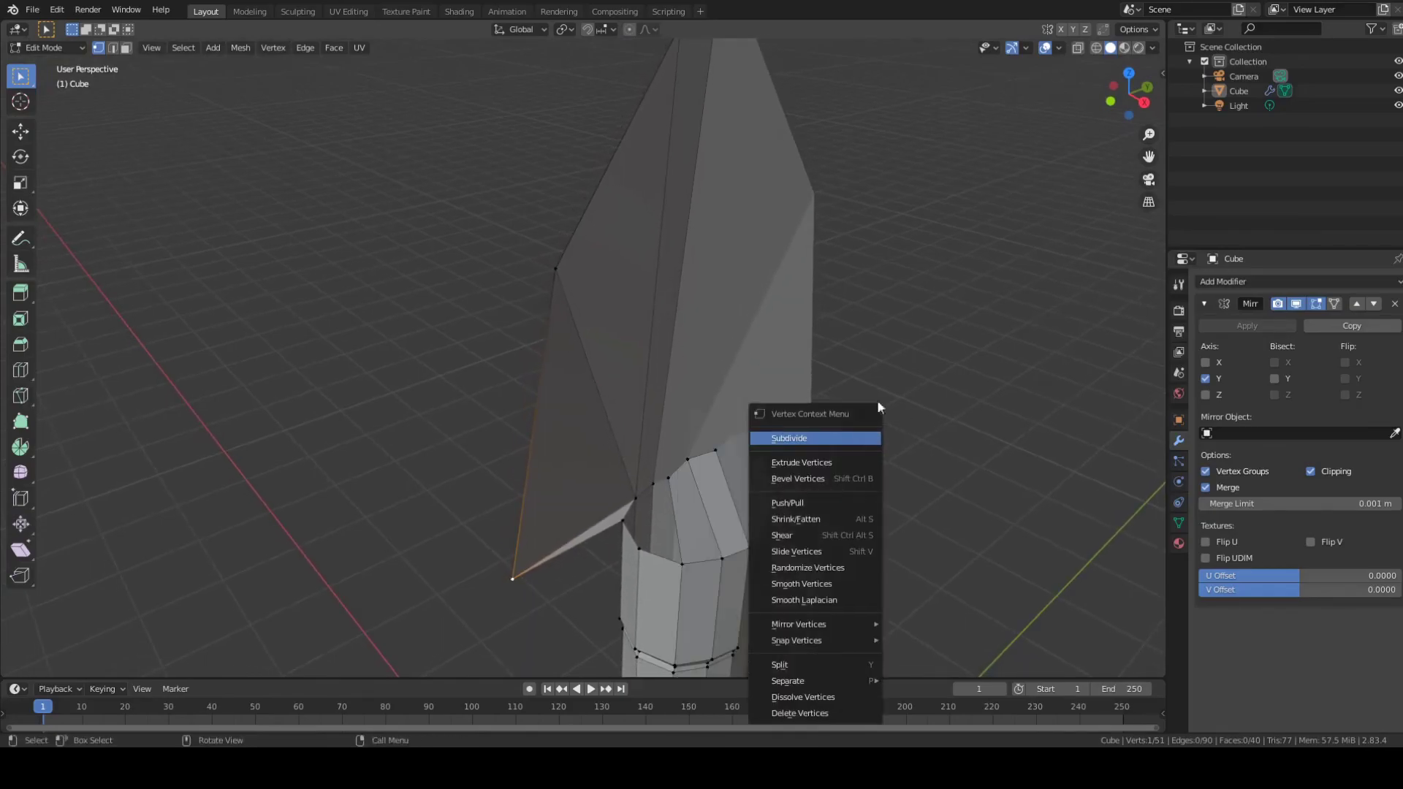
click(907, 346)
scroll(880, 366, down, 8)
scroll(817, 478, down, 4)
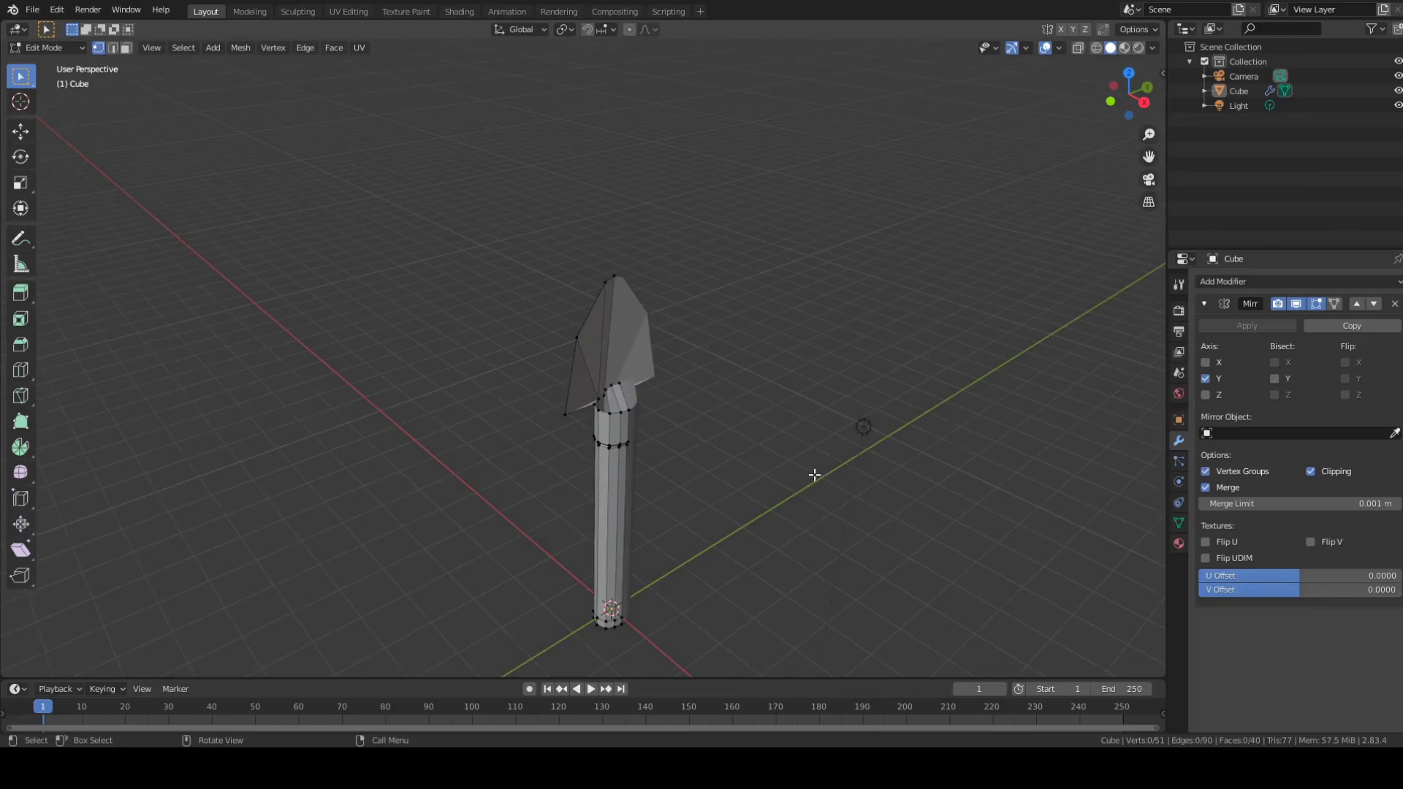
Step: Examine the shovel's side profile and the opening between the blade and the collar's rim flap
middle_drag(814, 475, 736, 469)
scroll(760, 474, up, 5)
middle_drag(902, 475, 855, 301)
scroll(840, 380, down, 2)
middle_drag(801, 483, 795, 424)
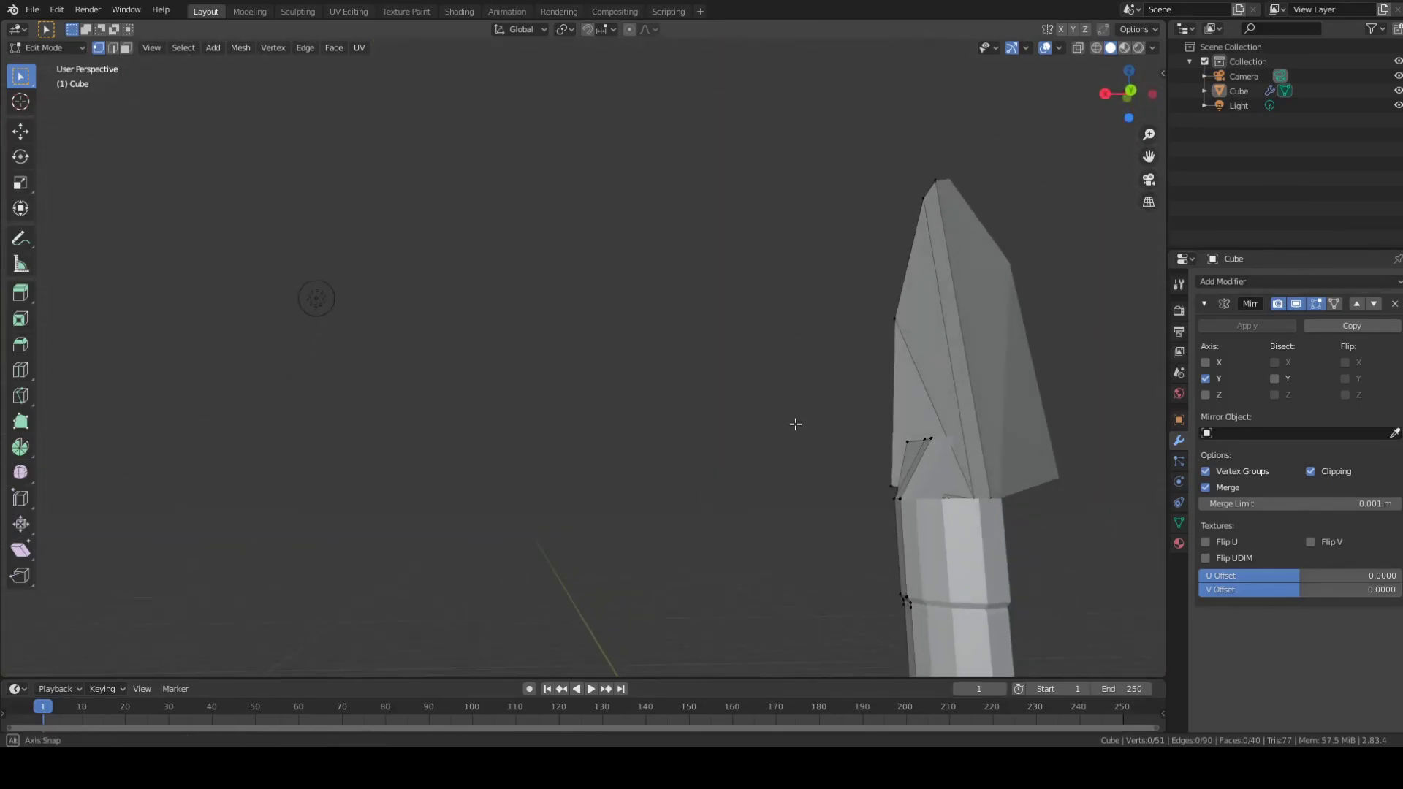
middle_drag(839, 493, 710, 478)
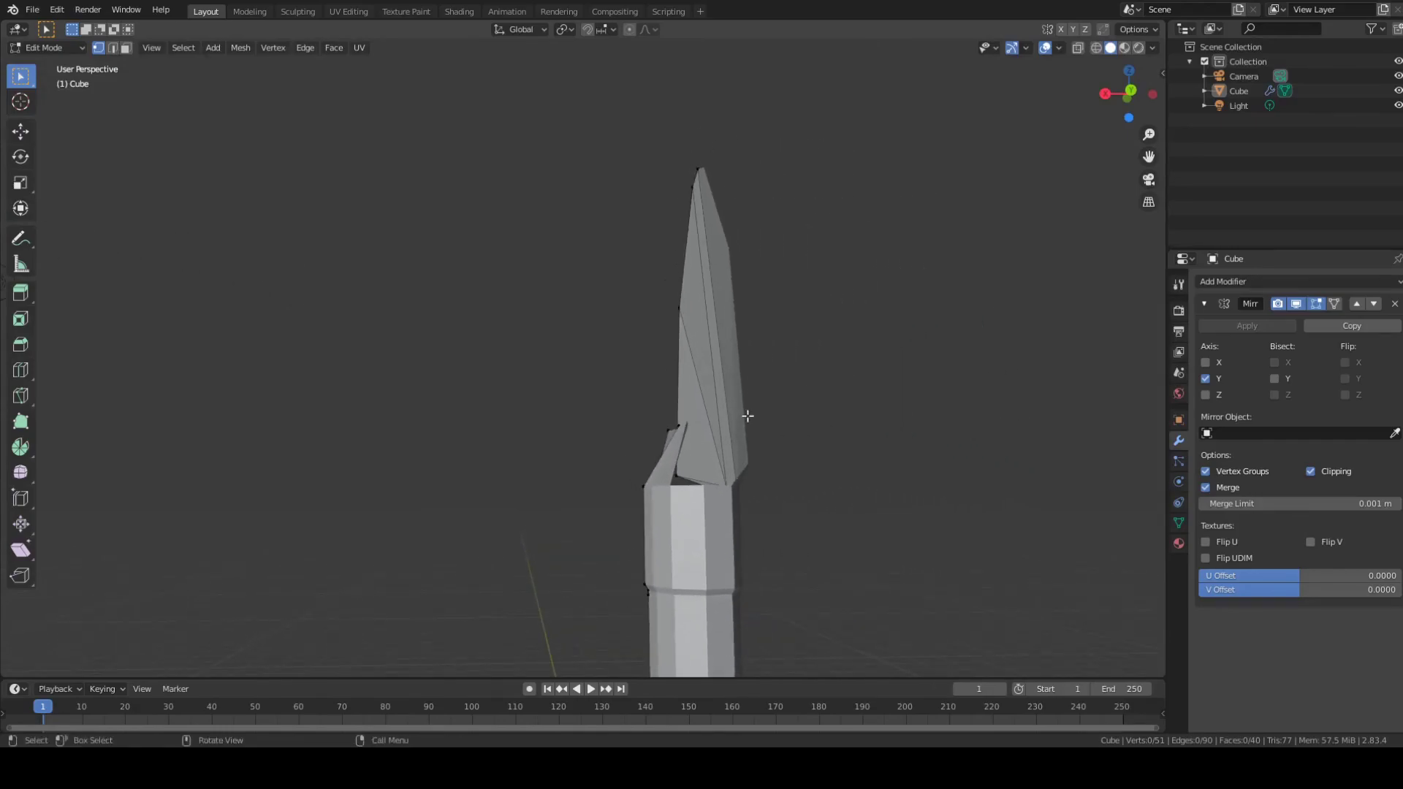
middle_drag(724, 422, 807, 317)
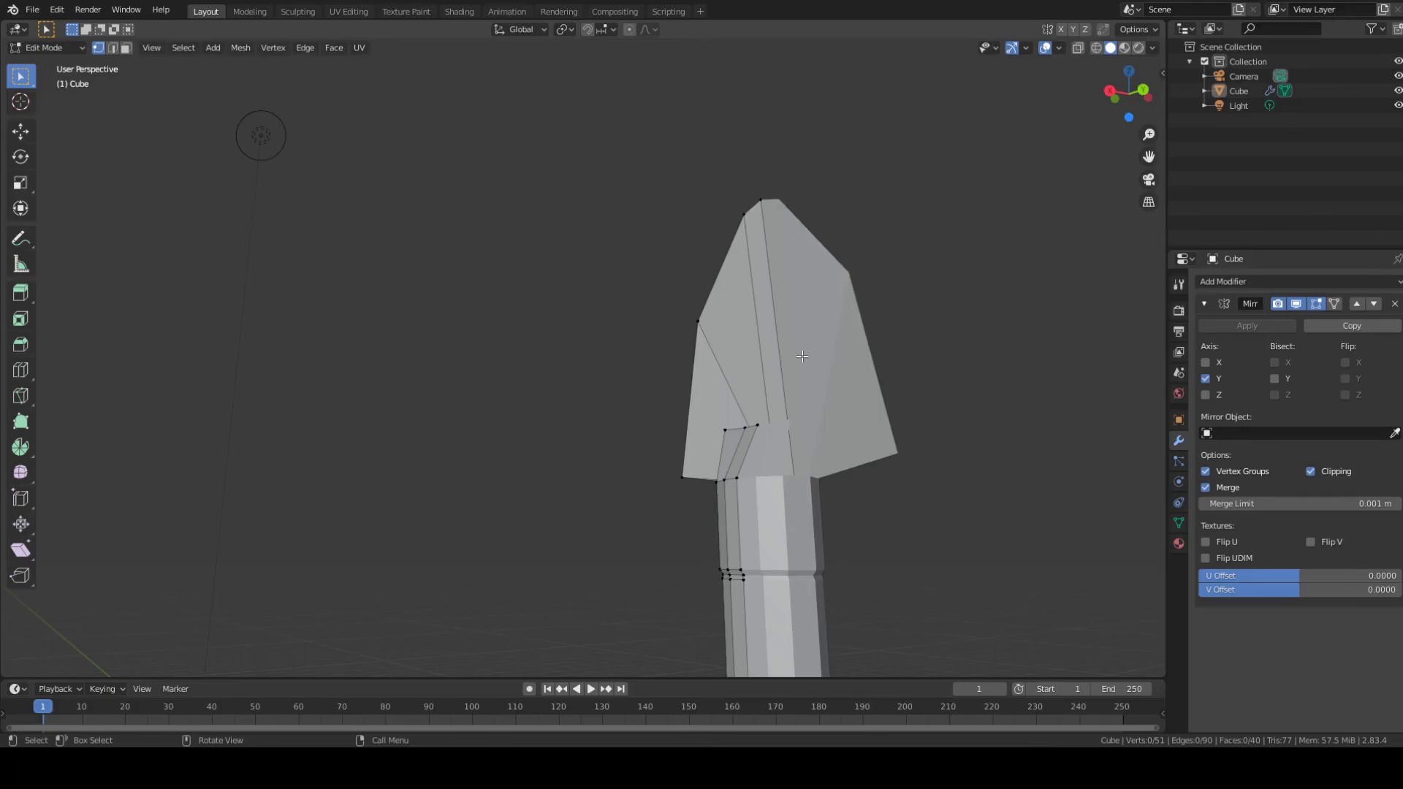
middle_drag(815, 383, 701, 443)
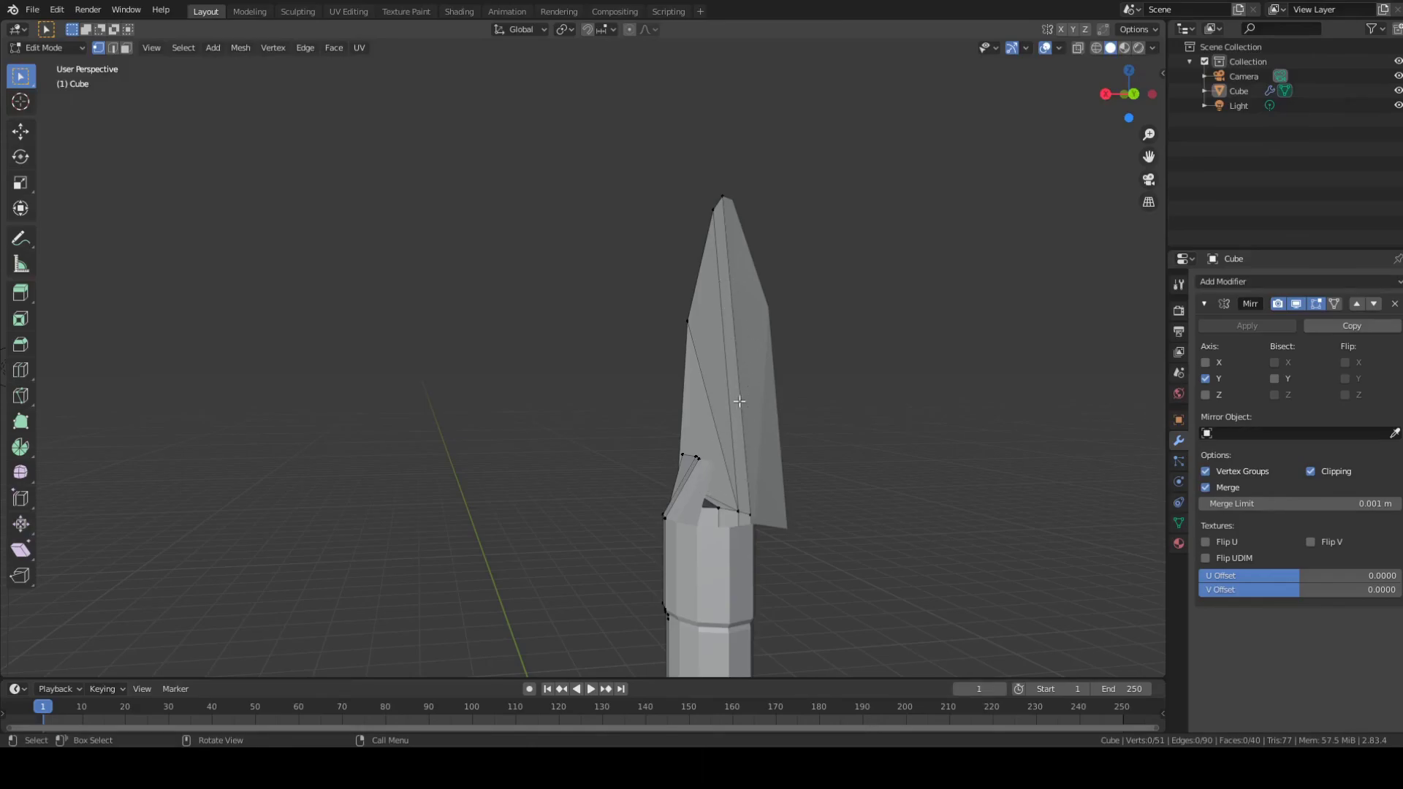
Step: Extrude the upper edge of the collar's rim flap upward along Z over the back of the blade
middle_drag(786, 480, 839, 495)
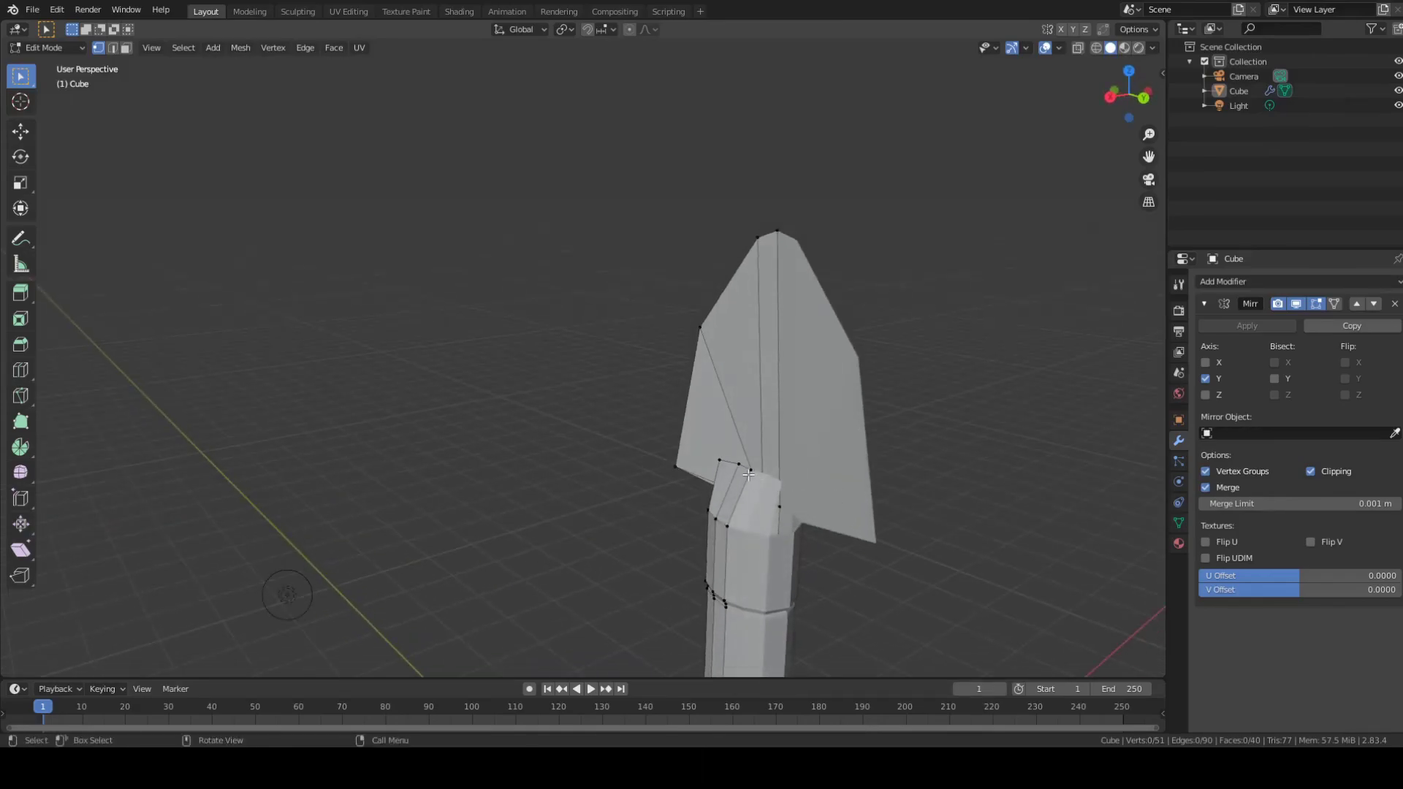
middle_drag(766, 394, 662, 496)
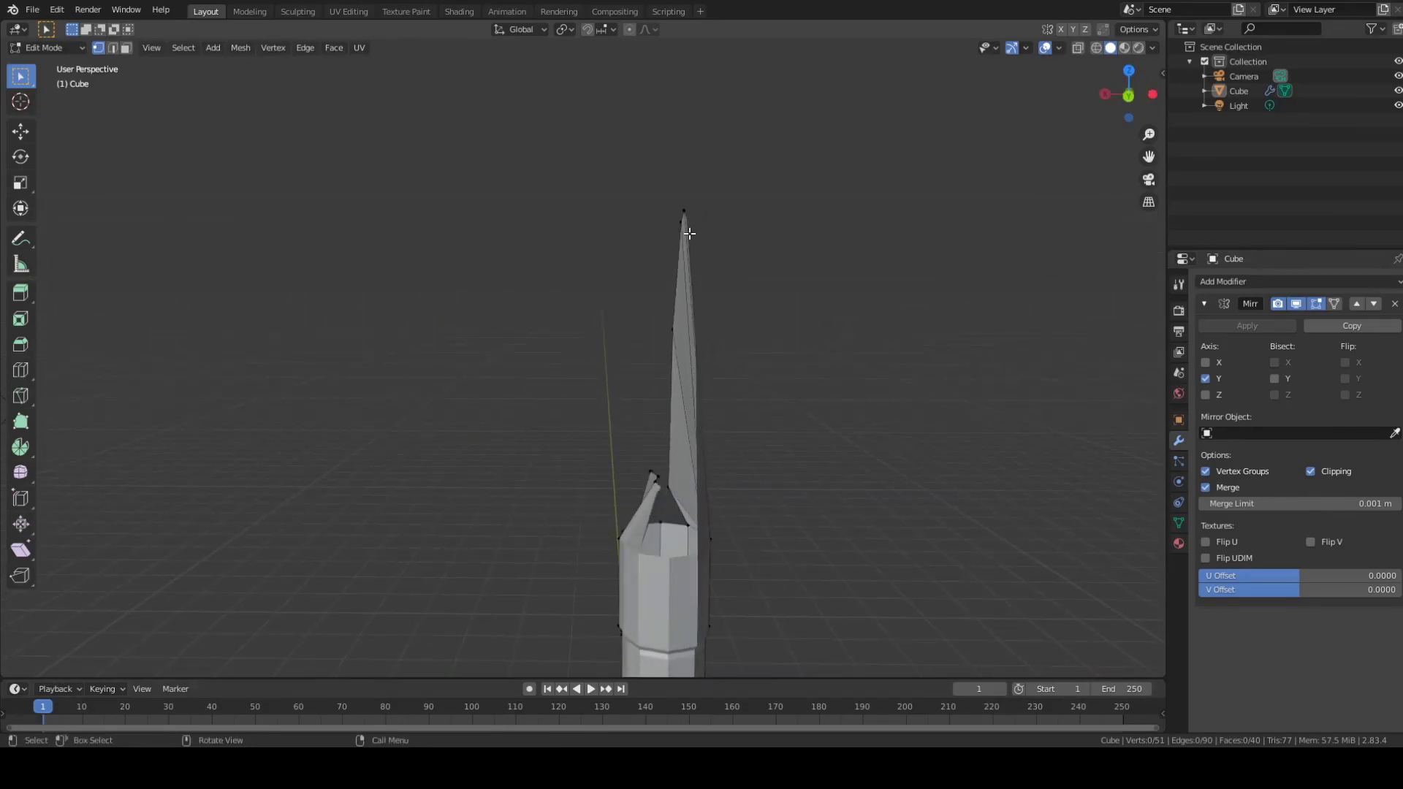
scroll(664, 598, up, 3)
middle_drag(832, 549, 783, 595)
scroll(877, 586, down, 2)
middle_drag(916, 572, 774, 624)
shift+click(649, 552)
middle_drag(827, 573, 882, 577)
key(e)
key(z)
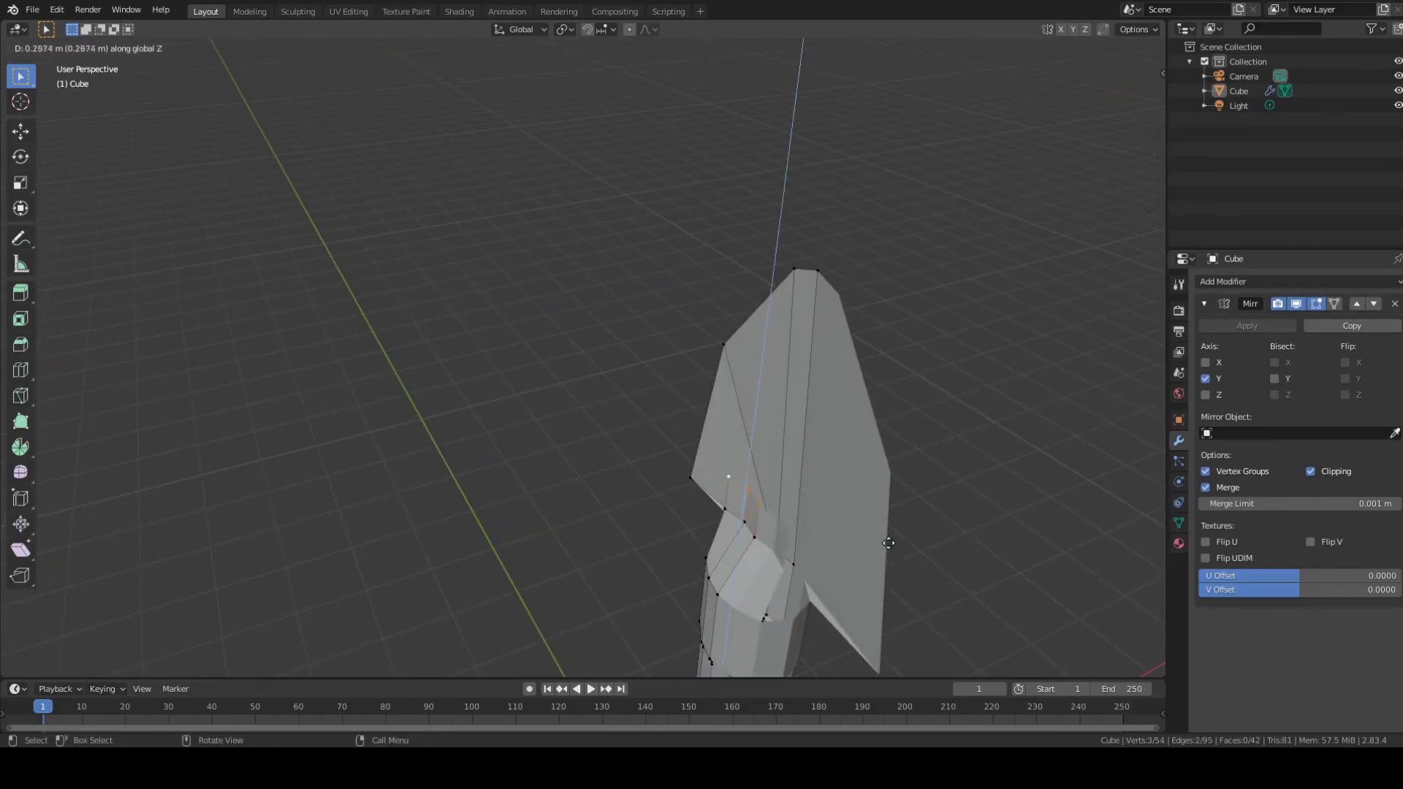
click(893, 482)
Step: Move the extruded flap edge along X toward the blade
middle_drag(887, 476, 925, 437)
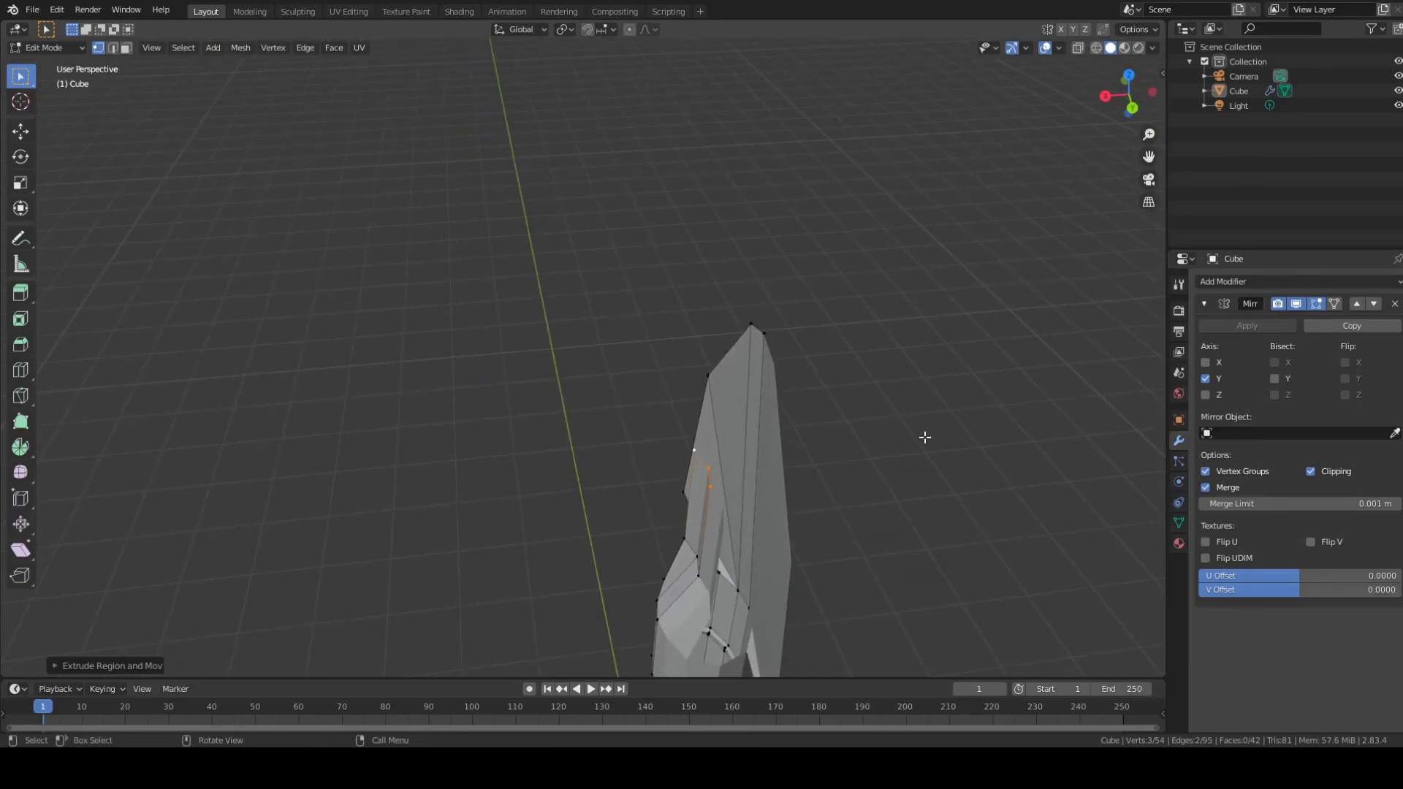
key(g)
key(x)
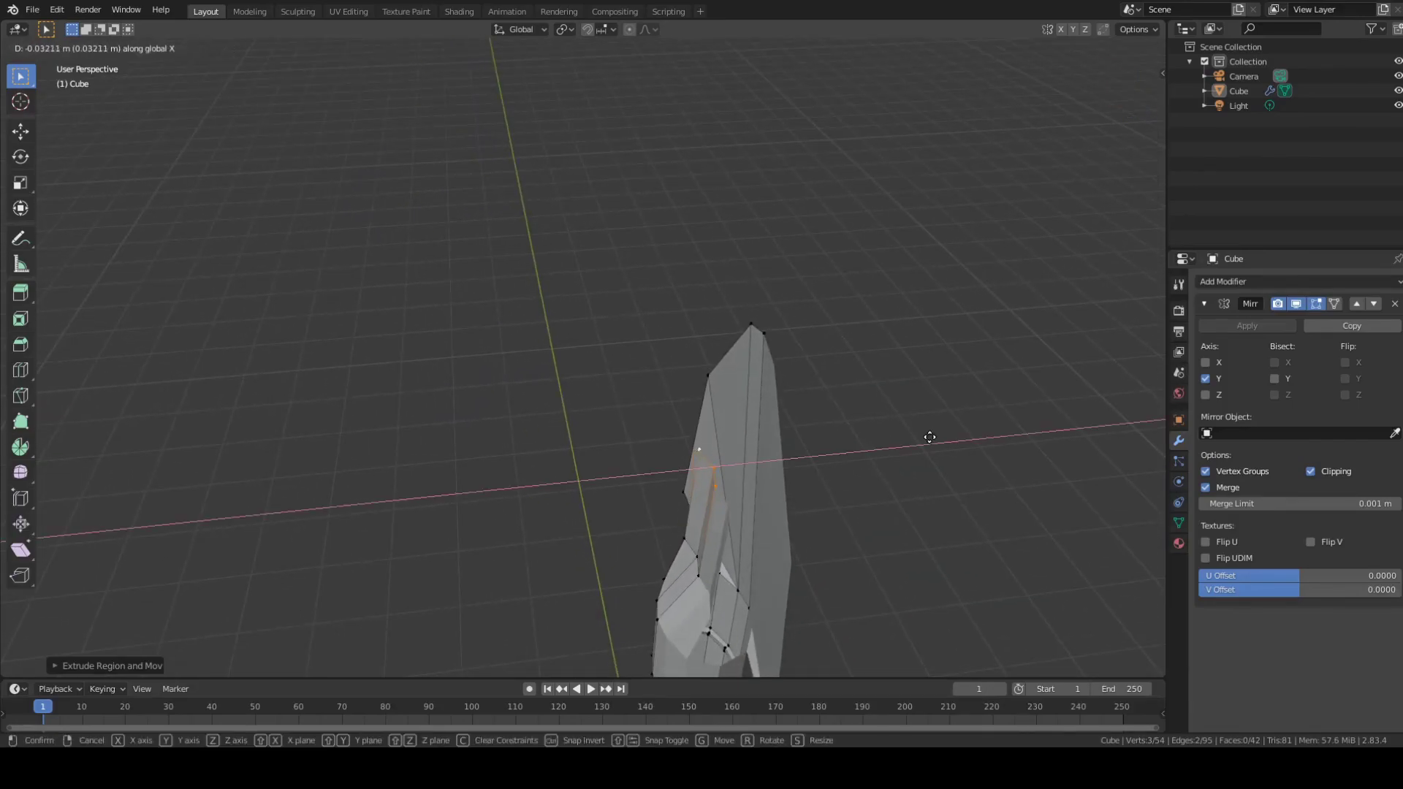
click(877, 515)
Step: Align the three vertices of the extruded flap edge by scaling them to 0 along X
middle_drag(822, 570, 828, 486)
scroll(887, 549, up, 3)
click(825, 472)
shift+click(892, 266)
scroll(886, 468, up, 1)
middle_drag(905, 507, 834, 588)
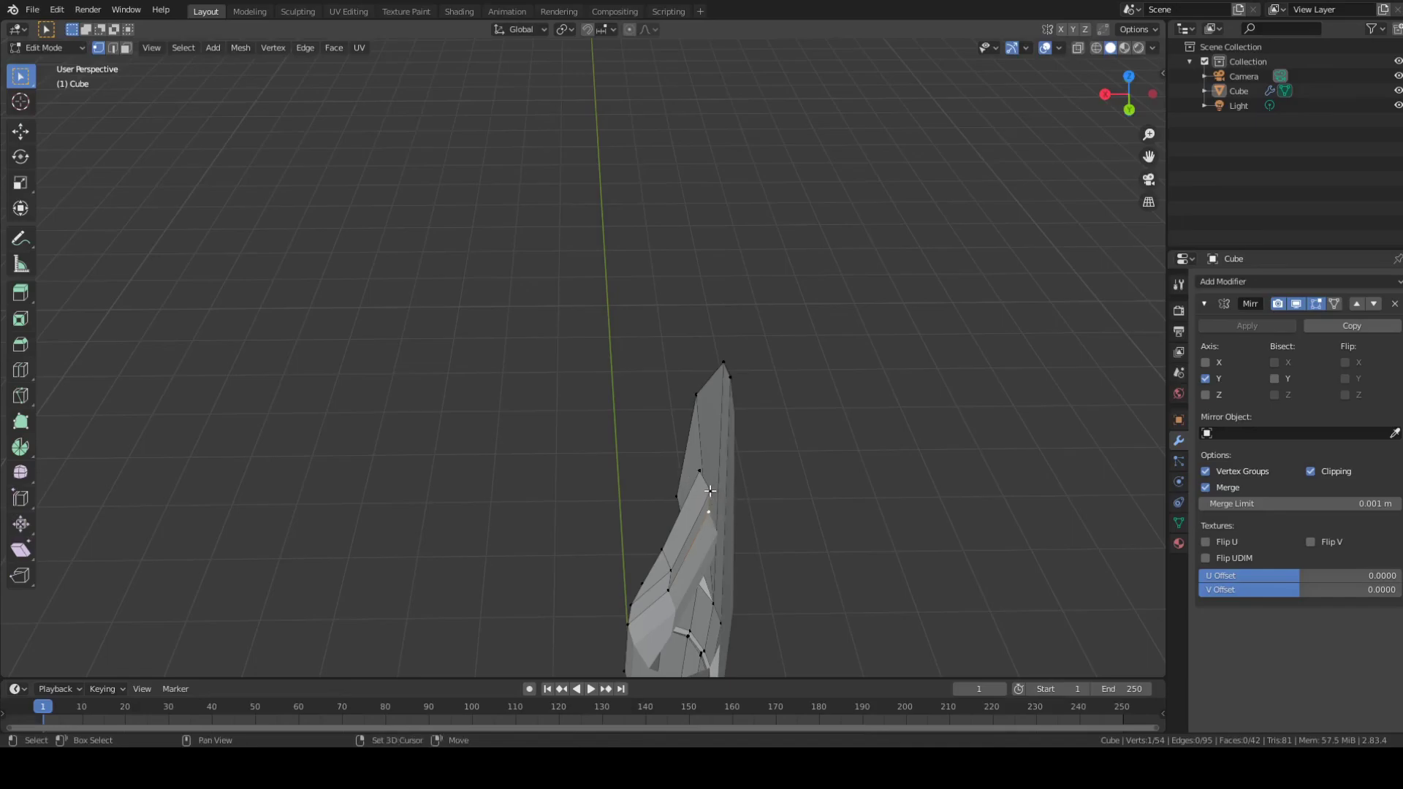
middle_drag(735, 538, 742, 500)
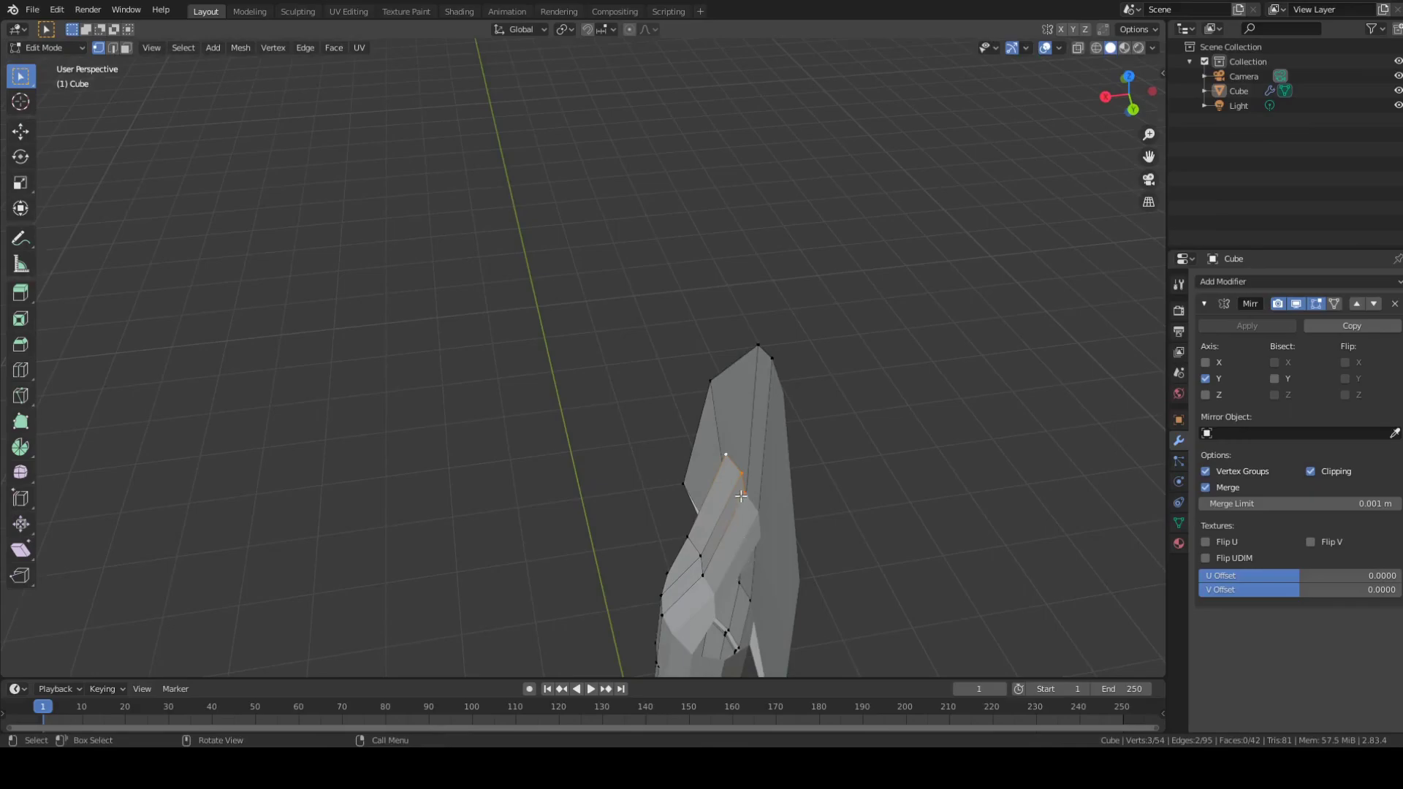
scroll(739, 499, down, 4)
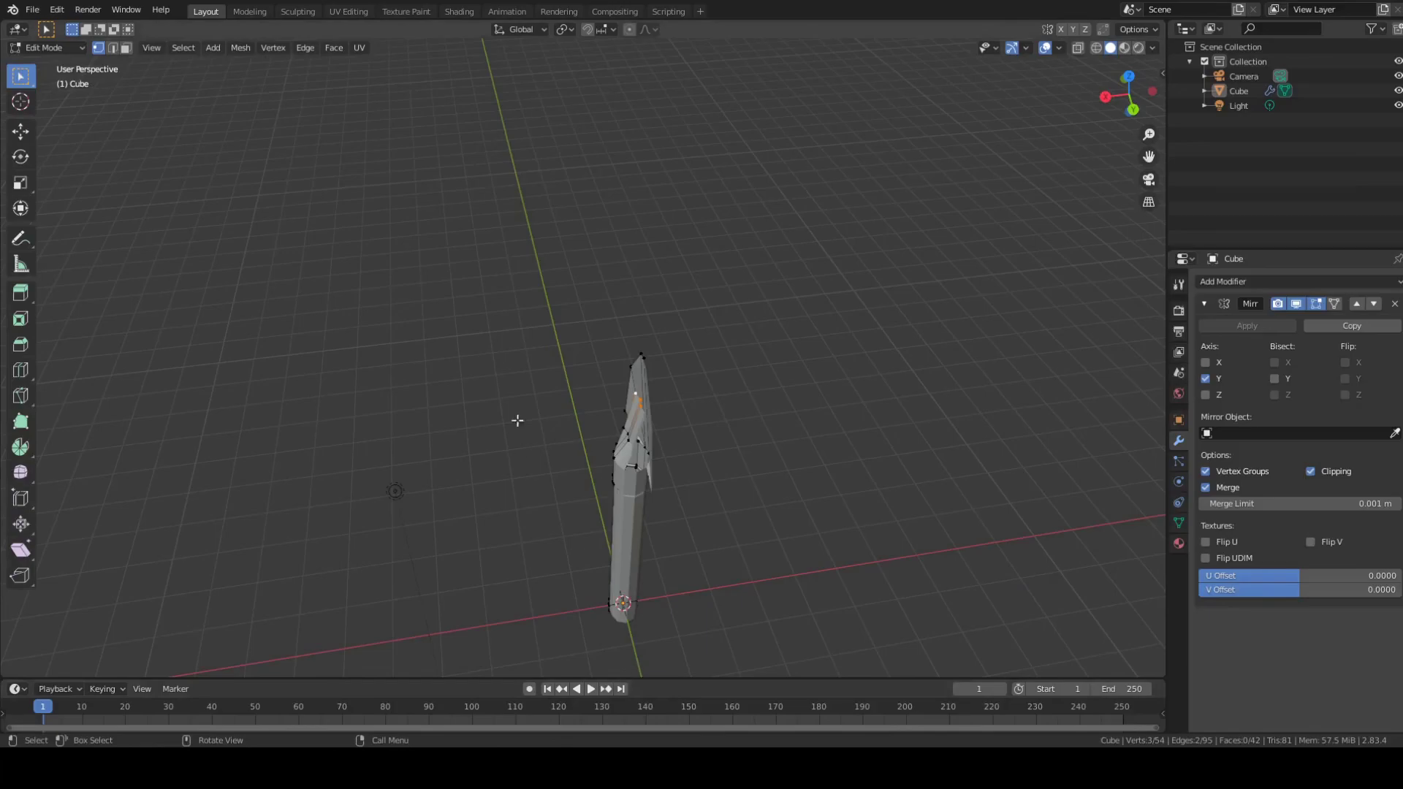
scroll(552, 506, up, 5)
mouse_move(886, 545)
middle_down()
mouse_move(865, 571)
mouse_move(889, 548)
mouse_move(867, 543)
middle_up()
scroll(866, 544, down, 1)
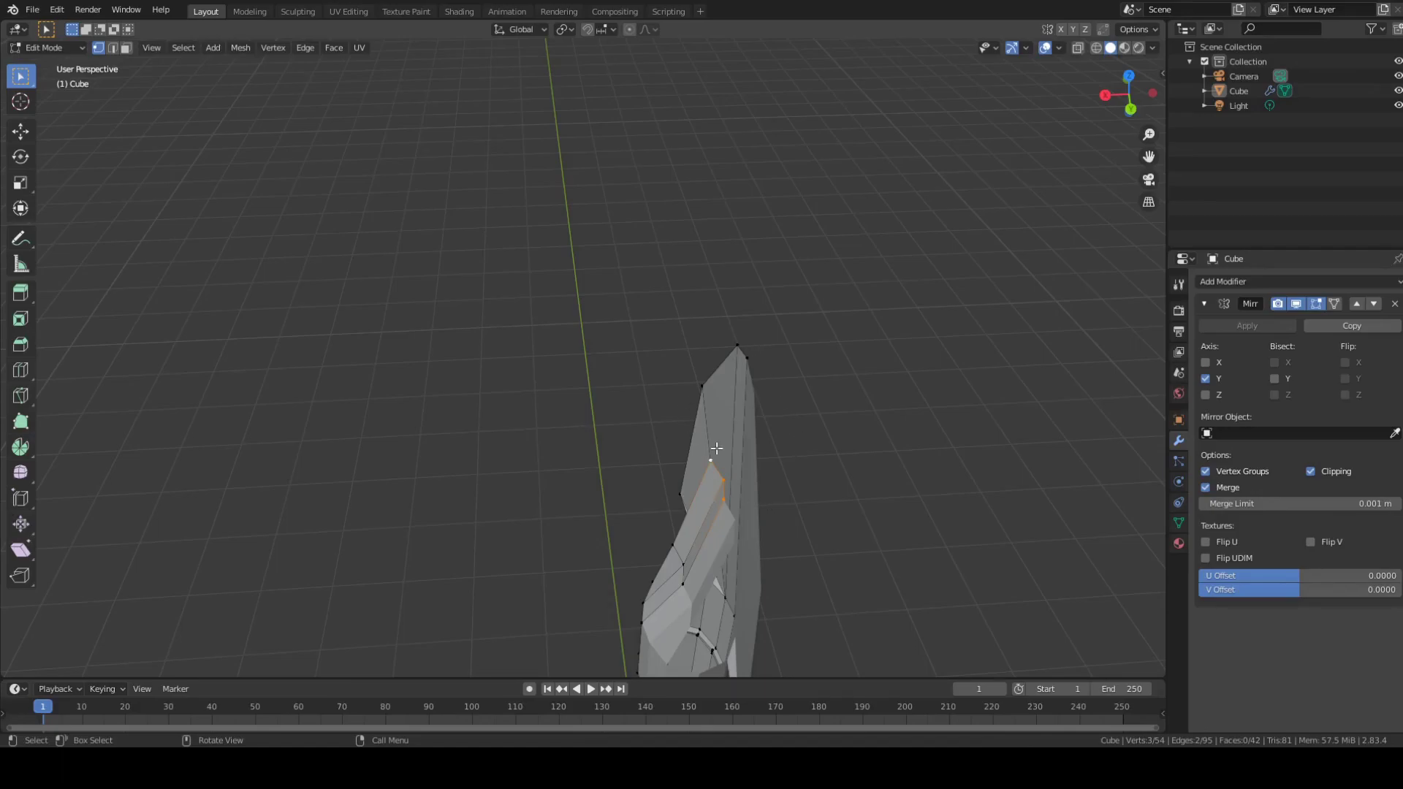
key(s)
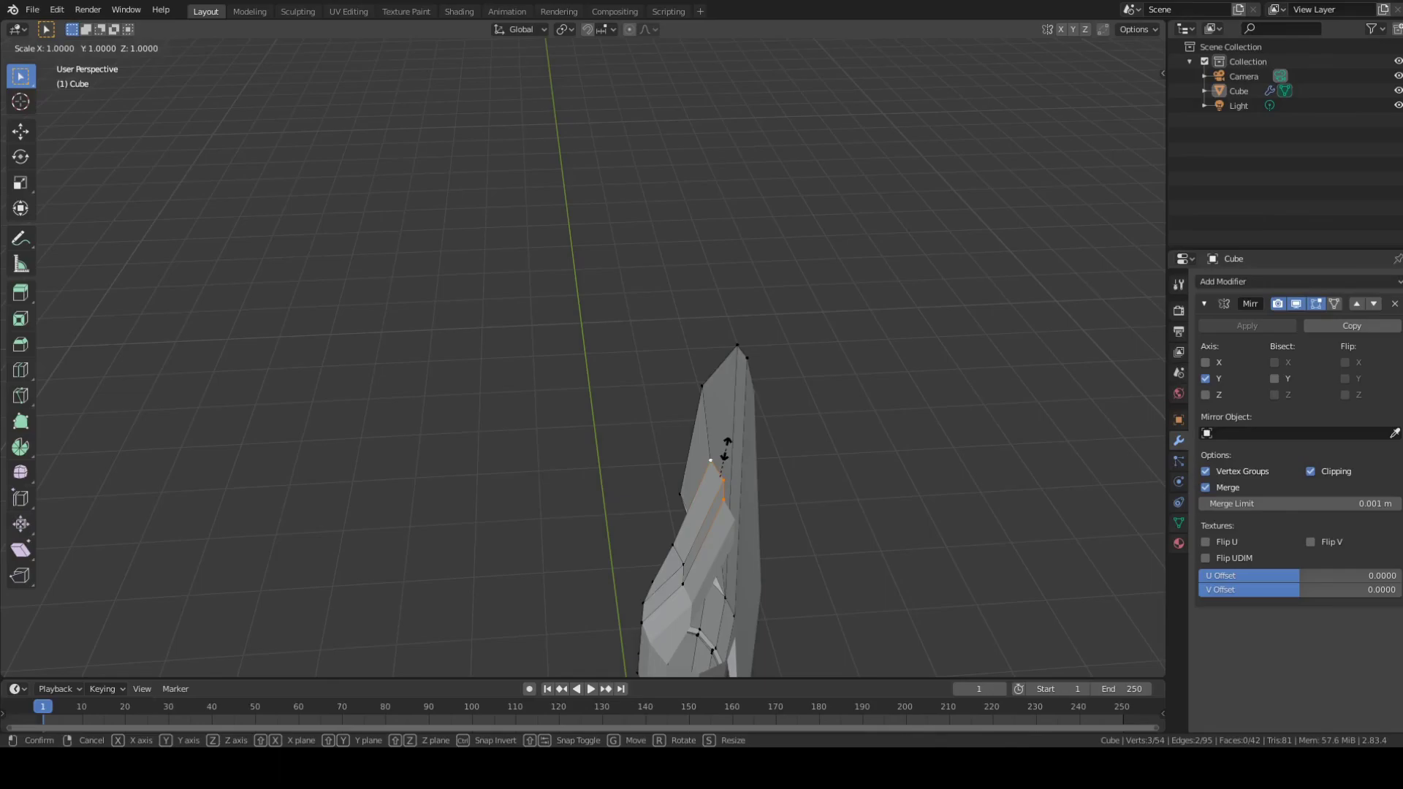
text(x)
text(0)
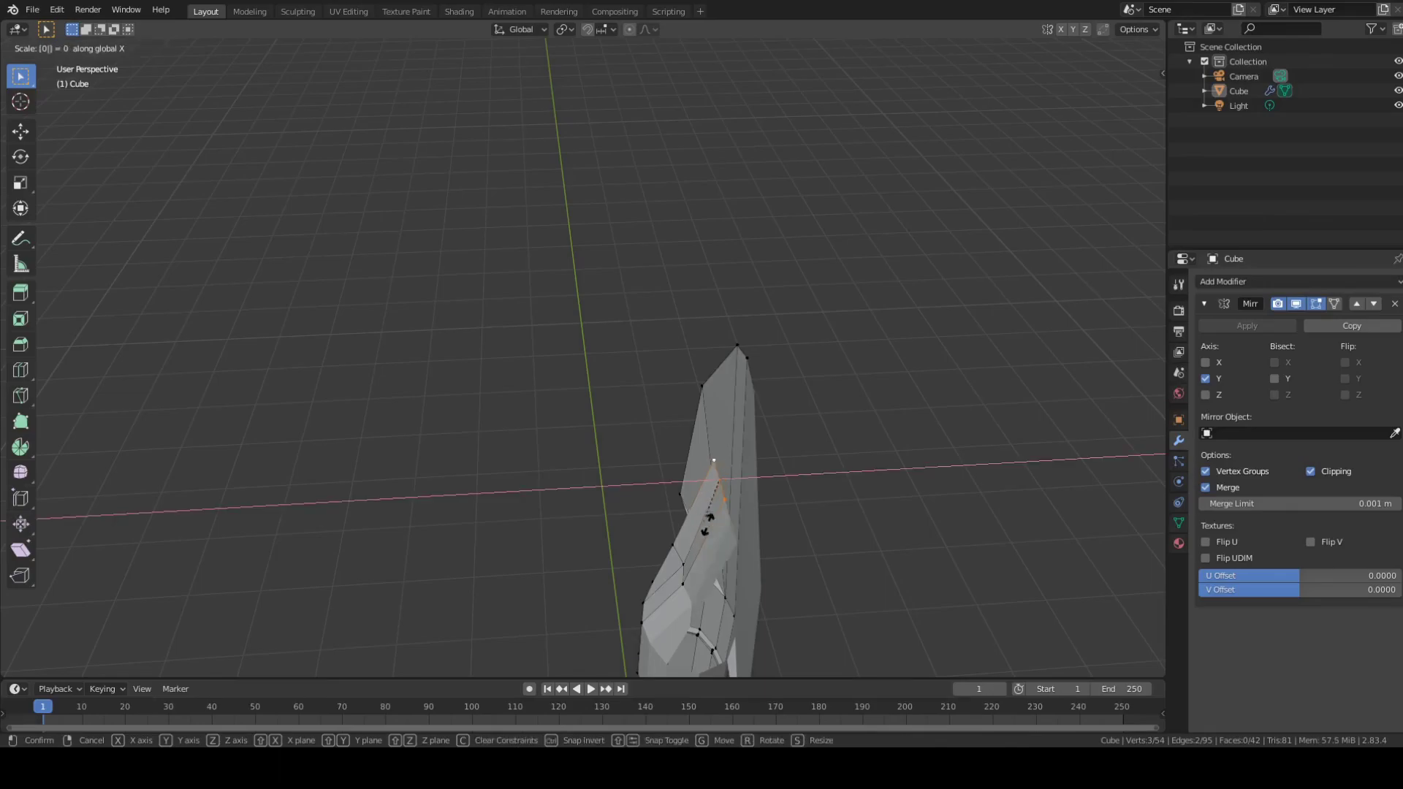
click(728, 518)
scroll(776, 572, up, 1)
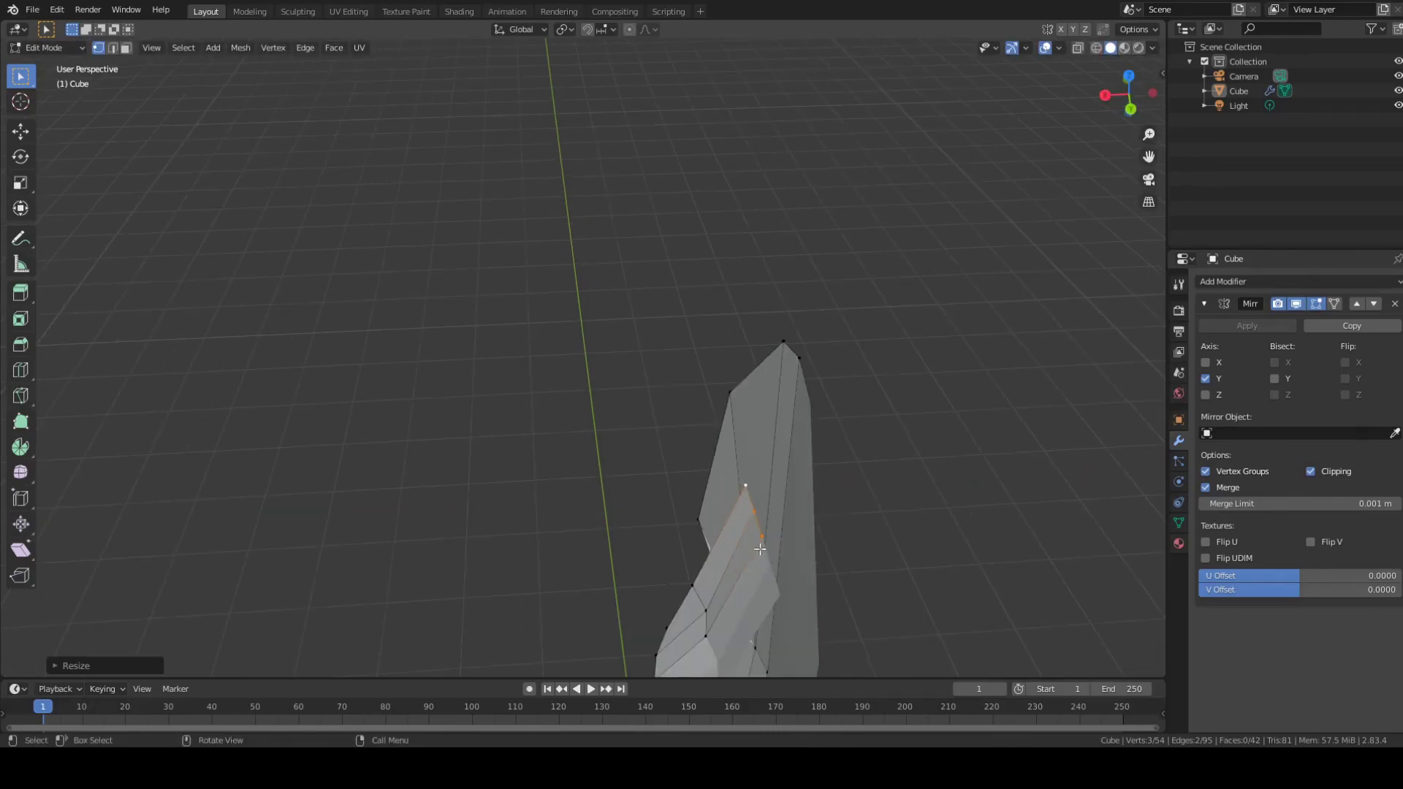
Step: Connect the vertices of the extended flap's upper edge to the blade tip vertices with new edges
middle_drag(936, 557, 905, 566)
scroll(851, 618, down, 3)
middle_drag(767, 581, 841, 625)
scroll(842, 625, up, 2)
shift+click(774, 325)
click(769, 410)
click(739, 389)
shift+click(775, 322)
key(f)
click(756, 401)
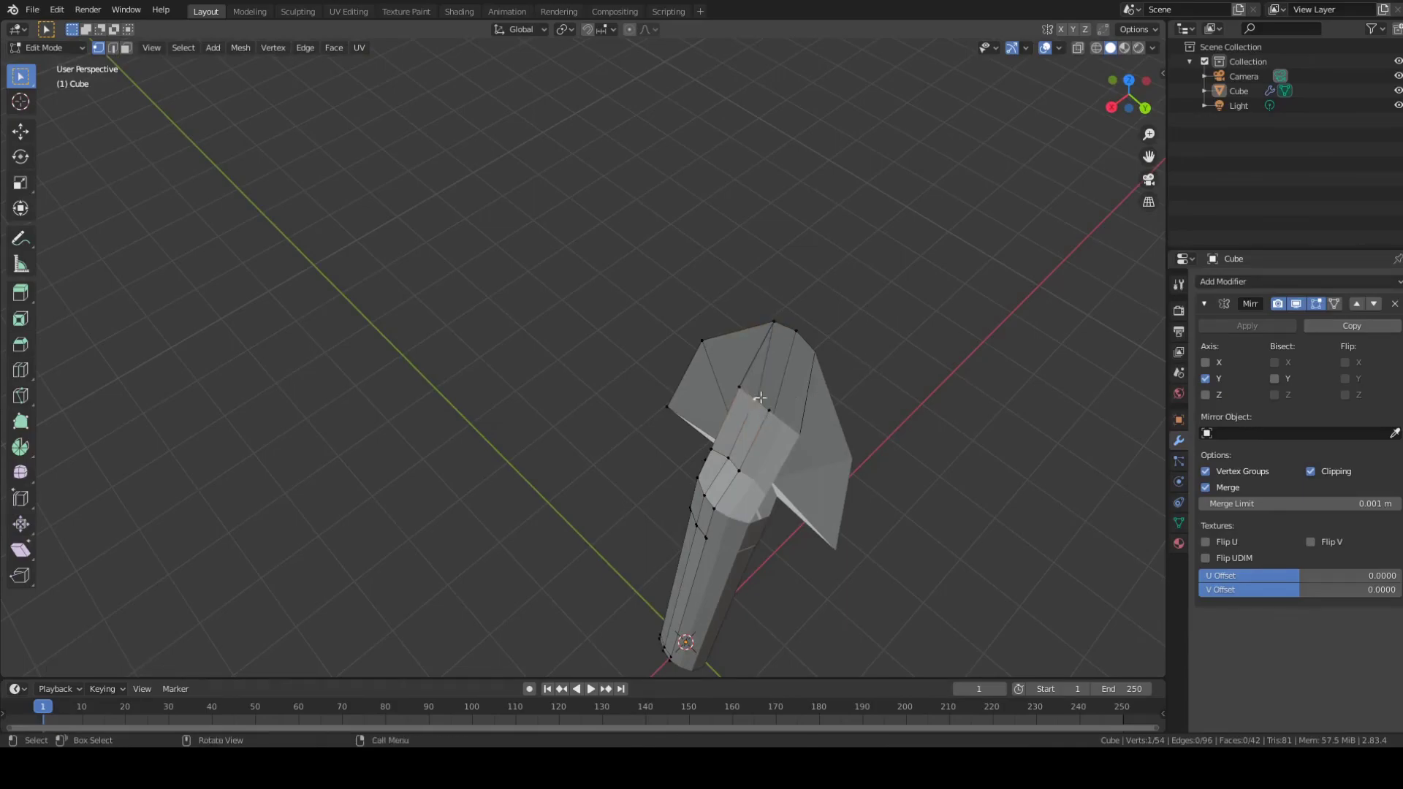
key(f)
click(760, 399)
shift+click(796, 331)
key(f)
middle_drag(915, 415, 885, 293)
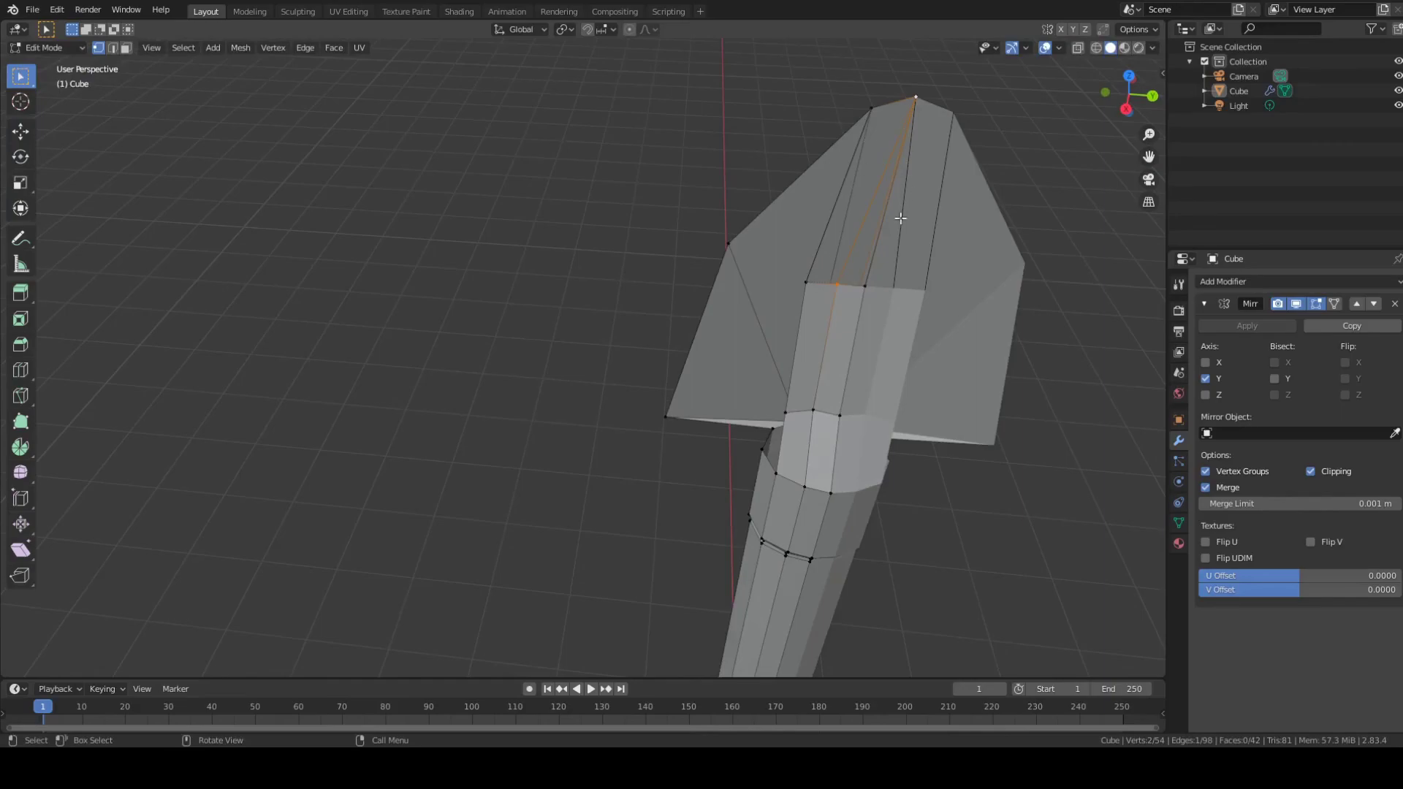
Step: Fill the quad and the adjoining triangle between the extended flap's upper edge and the blade tip with faces
shift+click(872, 110)
shift+click(806, 286)
middle_drag(1089, 270, 1005, 292)
key(f)
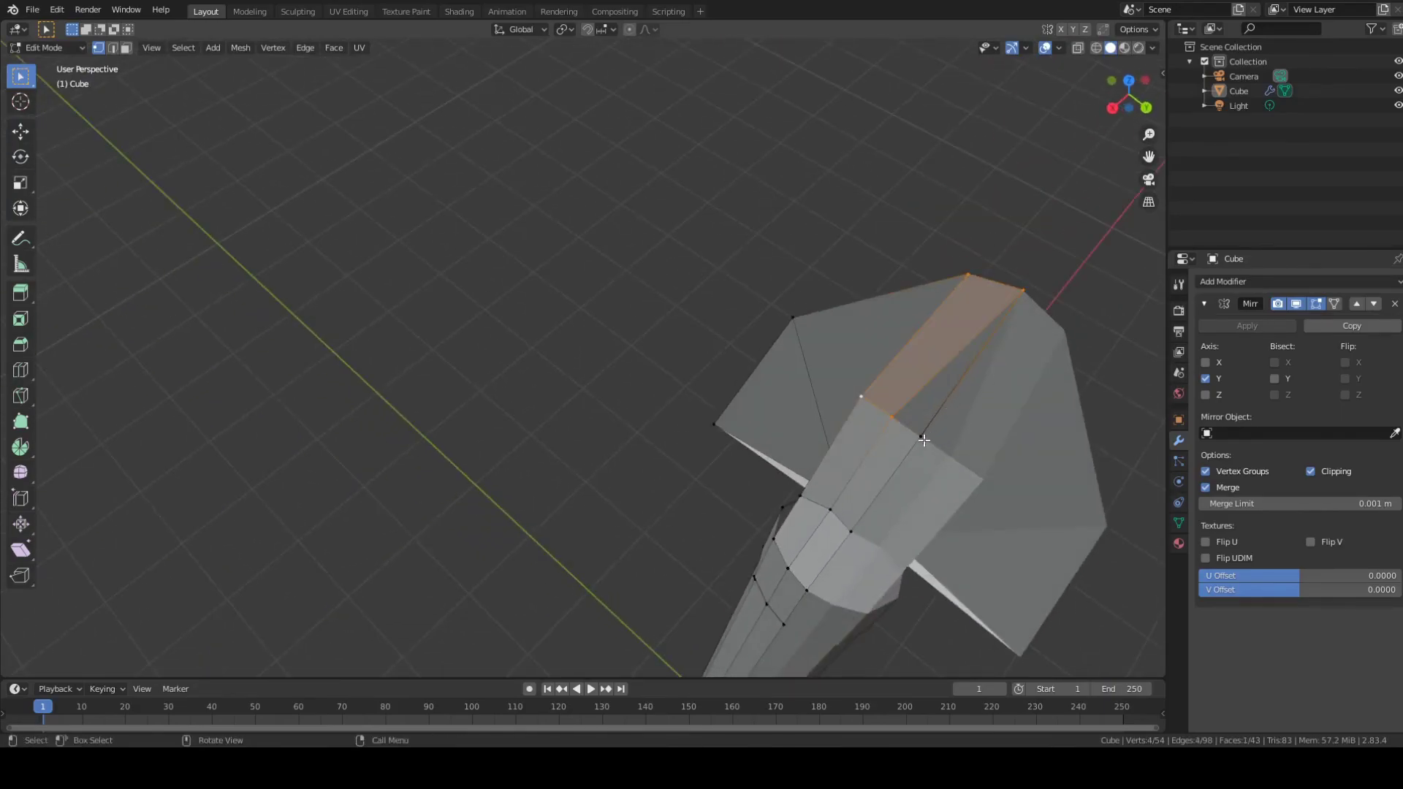
click(866, 396)
click(893, 421)
shift+click(922, 438)
middle_drag(1053, 344, 1014, 347)
shift+click(912, 349)
key(f)
middle_drag(999, 411, 1101, 388)
click(676, 309)
Step: Fill the triangular gap between the base of the rim flap and the neighbouring collar rim edge with a face
middle_drag(677, 314, 906, 356)
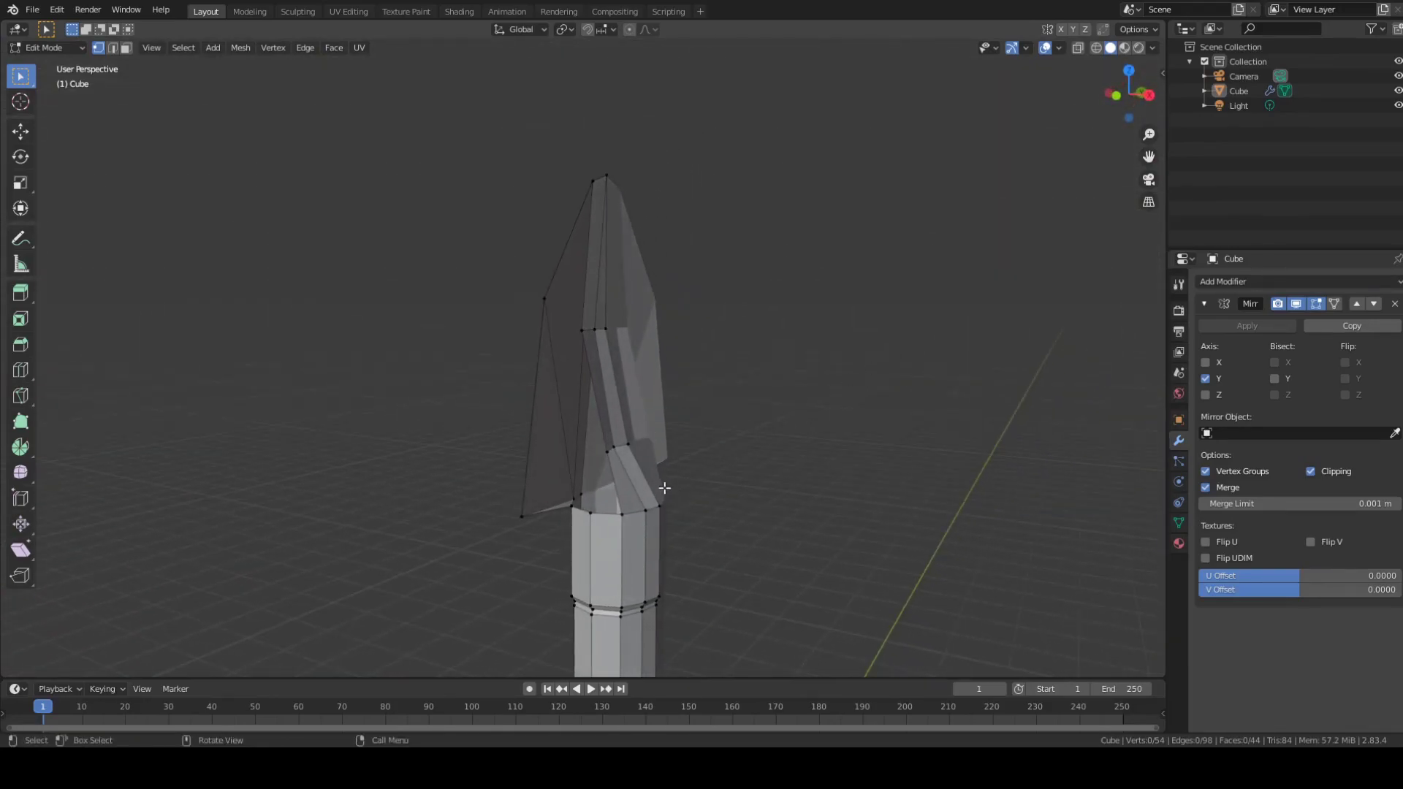
middle_drag(691, 448, 619, 485)
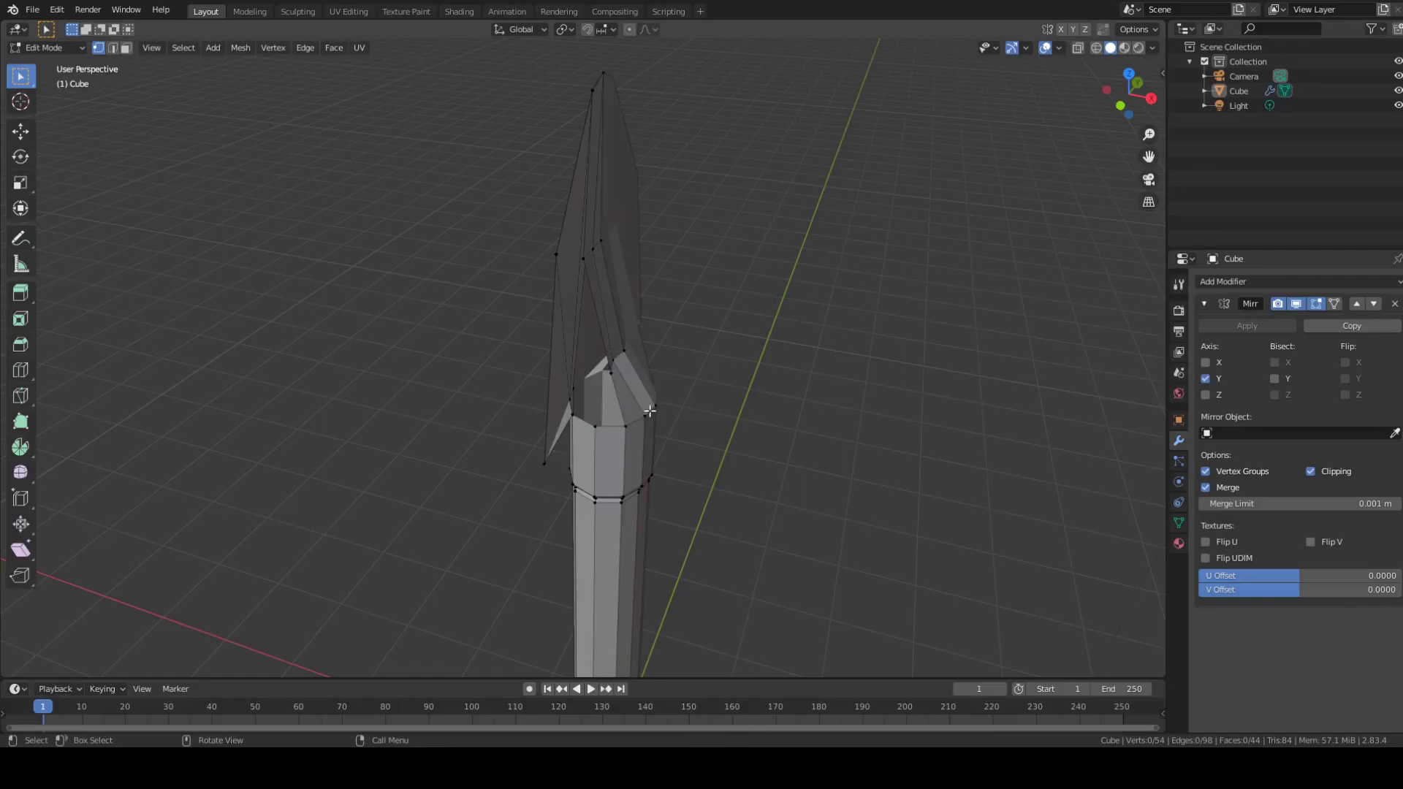
scroll(658, 414, up, 2)
middle_drag(714, 485, 645, 487)
scroll(765, 502, up, 2)
middle_drag(764, 501, 905, 534)
click(840, 593)
shift+click(788, 425)
key(f)
shift+click(694, 421)
key(f)
middle_drag(695, 422, 761, 461)
key(alt+a)
Step: Add a triangular face joining the next collar rim edge toward the blade to the rim flap's side vertex
scroll(694, 504, up, 1)
middle_drag(735, 542, 783, 523)
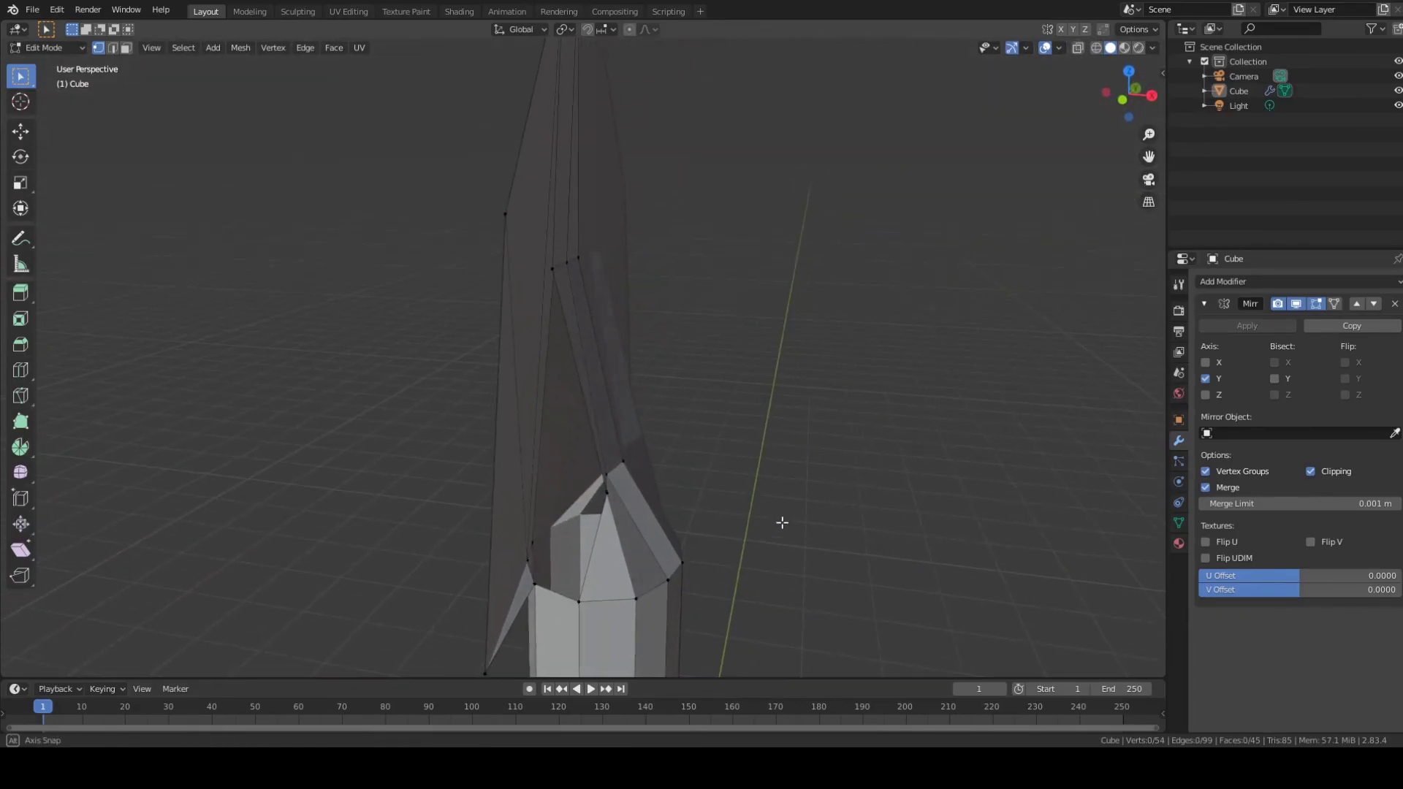
click(534, 584)
shift+click(579, 600)
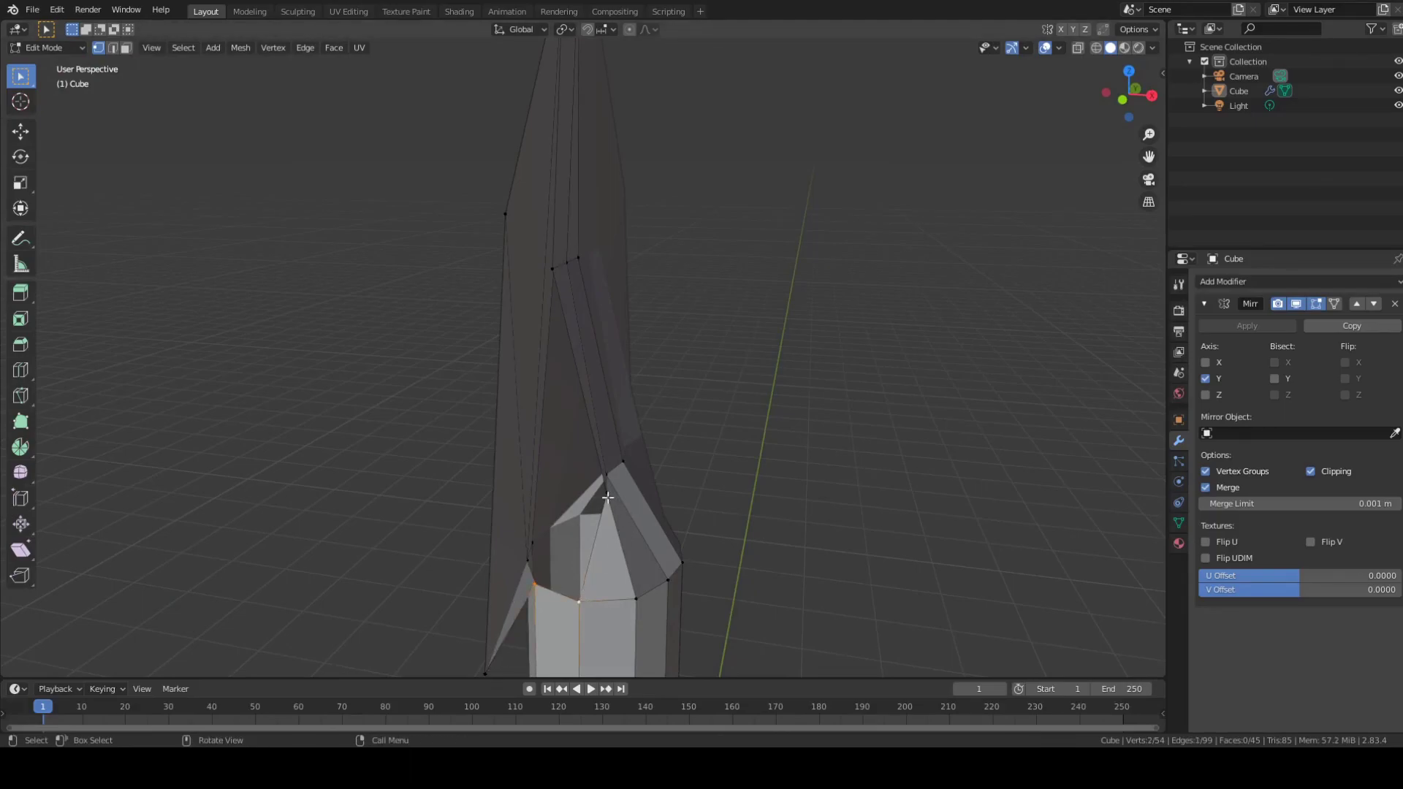
middle_drag(730, 526, 636, 564)
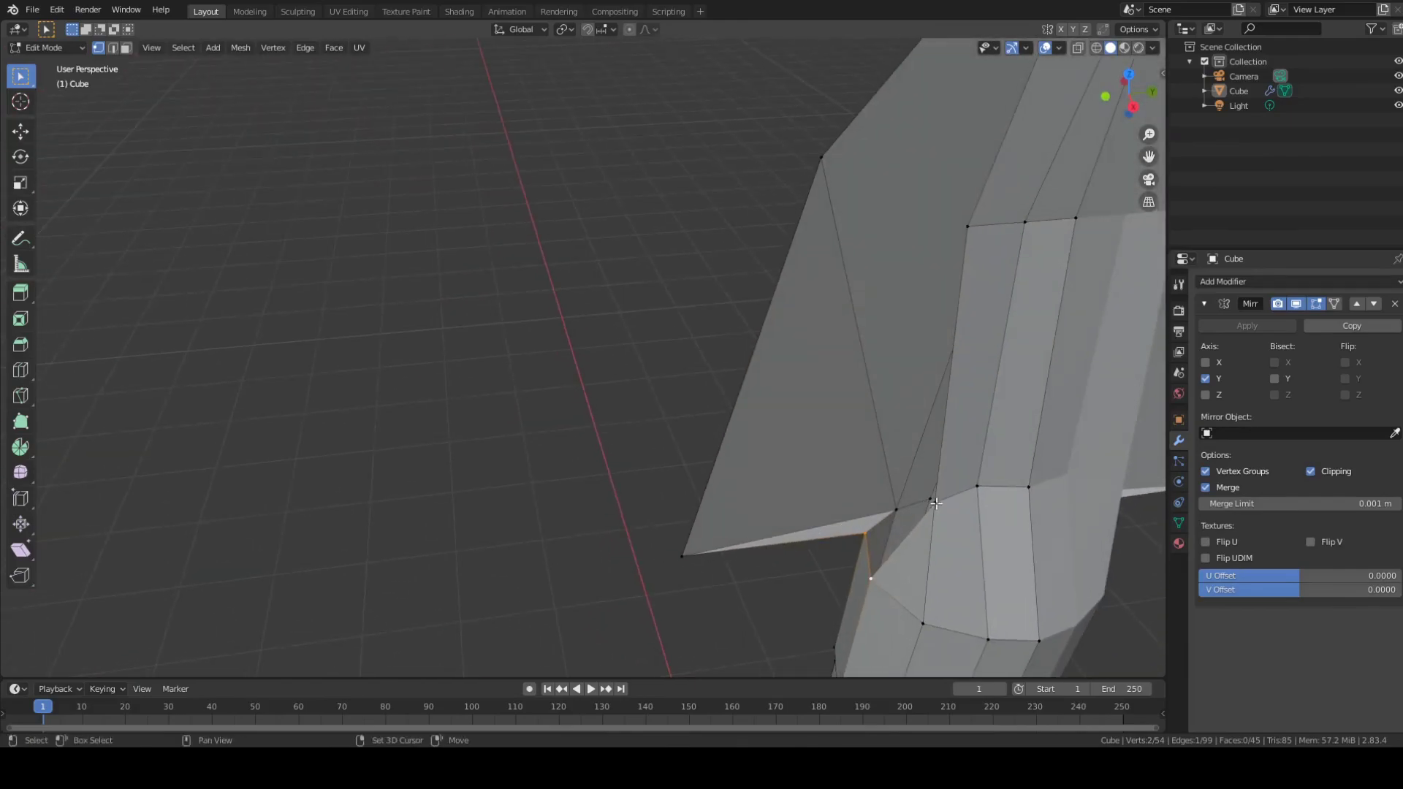
shift+click(936, 503)
key(f)
middle_drag(788, 586, 892, 517)
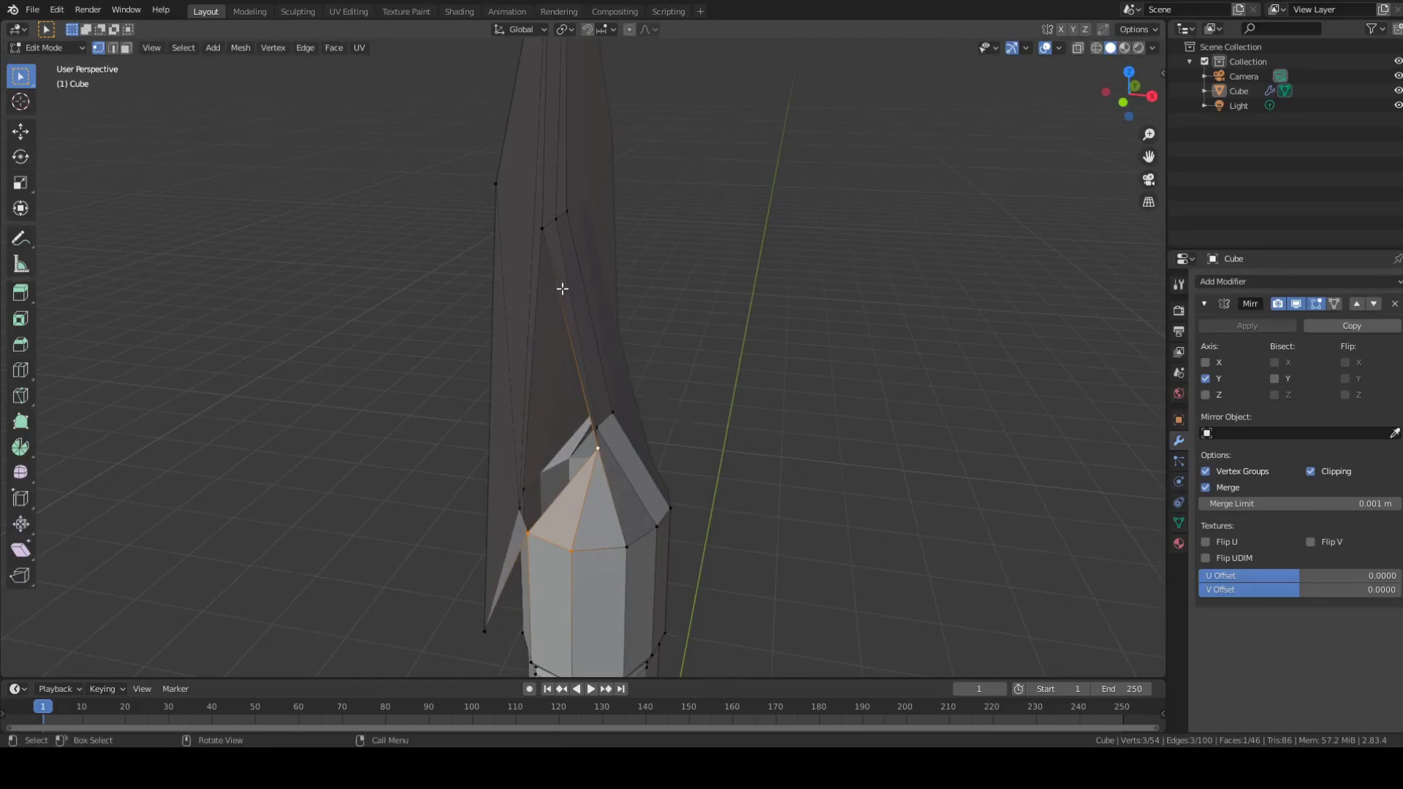
middle_drag(625, 391, 573, 393)
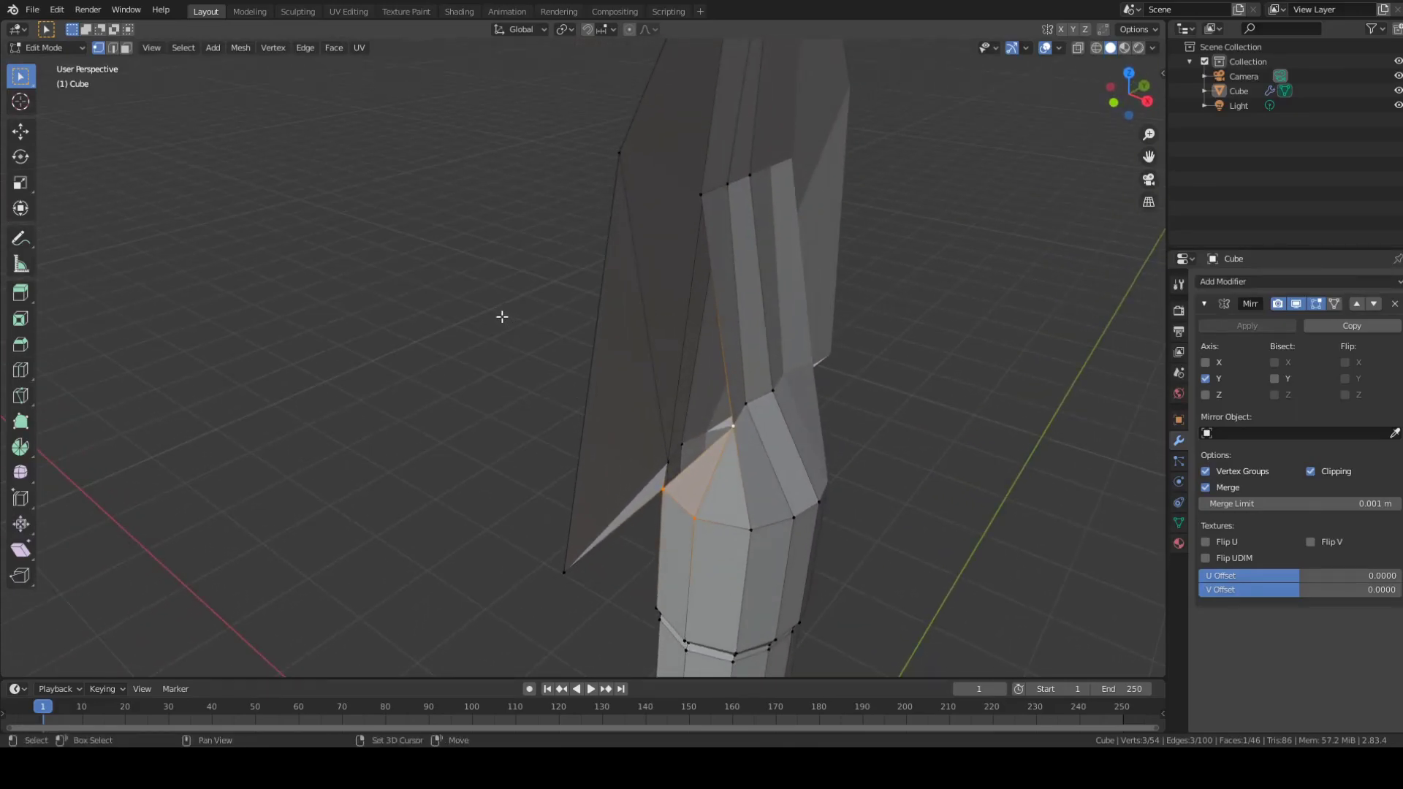
Step: Connect the extended flap's outer upper vertex to the collar corner and fill the tall side triangle with a face
shift+middle_drag(505, 313, 450, 293)
middle_drag(852, 292, 792, 424)
key(a)
key(alt+a)
key(a)
key(alt+a)
middle_drag(670, 391, 751, 297)
shift+middle_drag(672, 329, 837, 63)
middle_drag(742, 281, 636, 307)
click(605, 163)
shift+click(583, 483)
key(f)
middle_drag(732, 461, 690, 367)
shift+click(728, 463)
key(f)
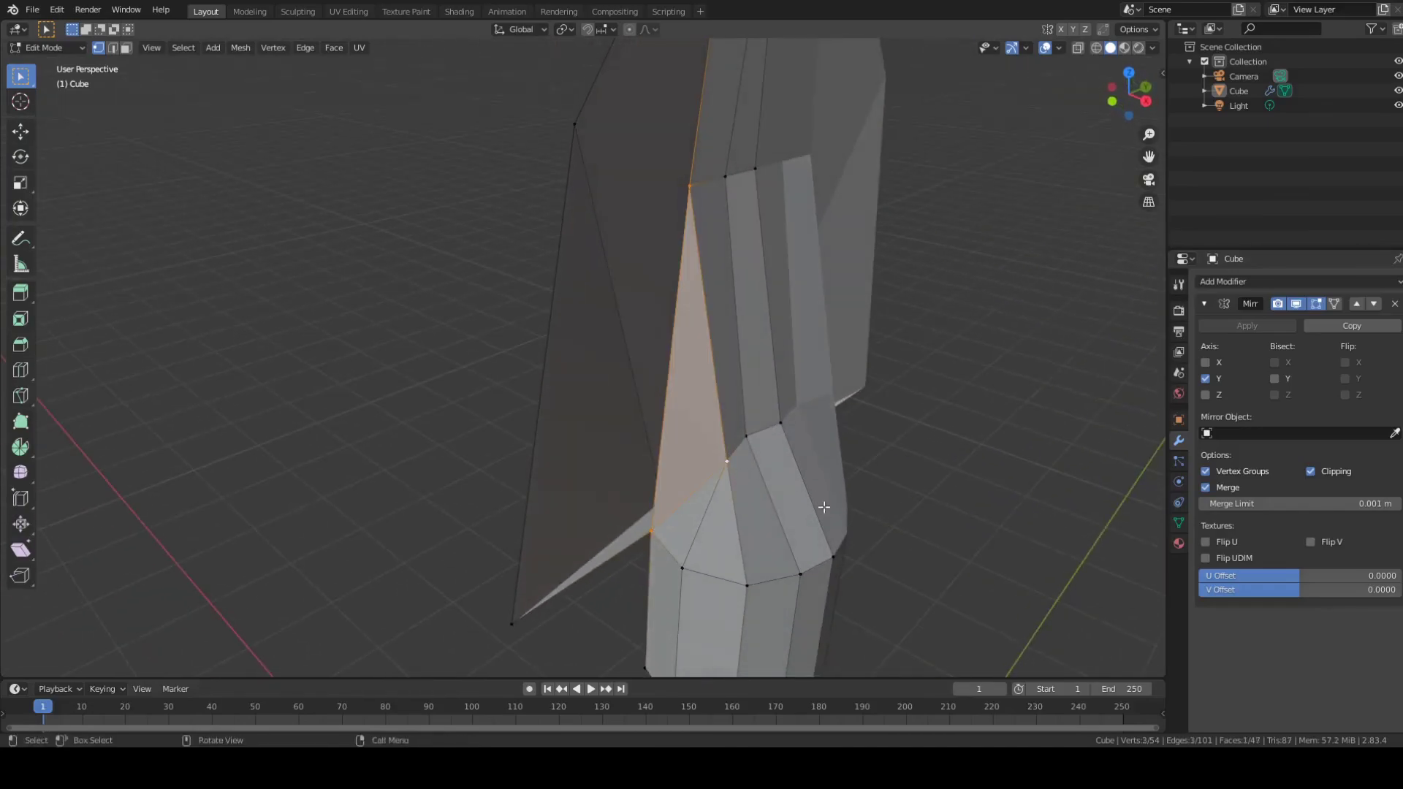
click(937, 488)
Step: Fill a triangle between the blade's lower outer corner, the collar corner and the blade's widest side vertex
click(513, 622)
shift+click(652, 528)
middle_drag(875, 396, 791, 410)
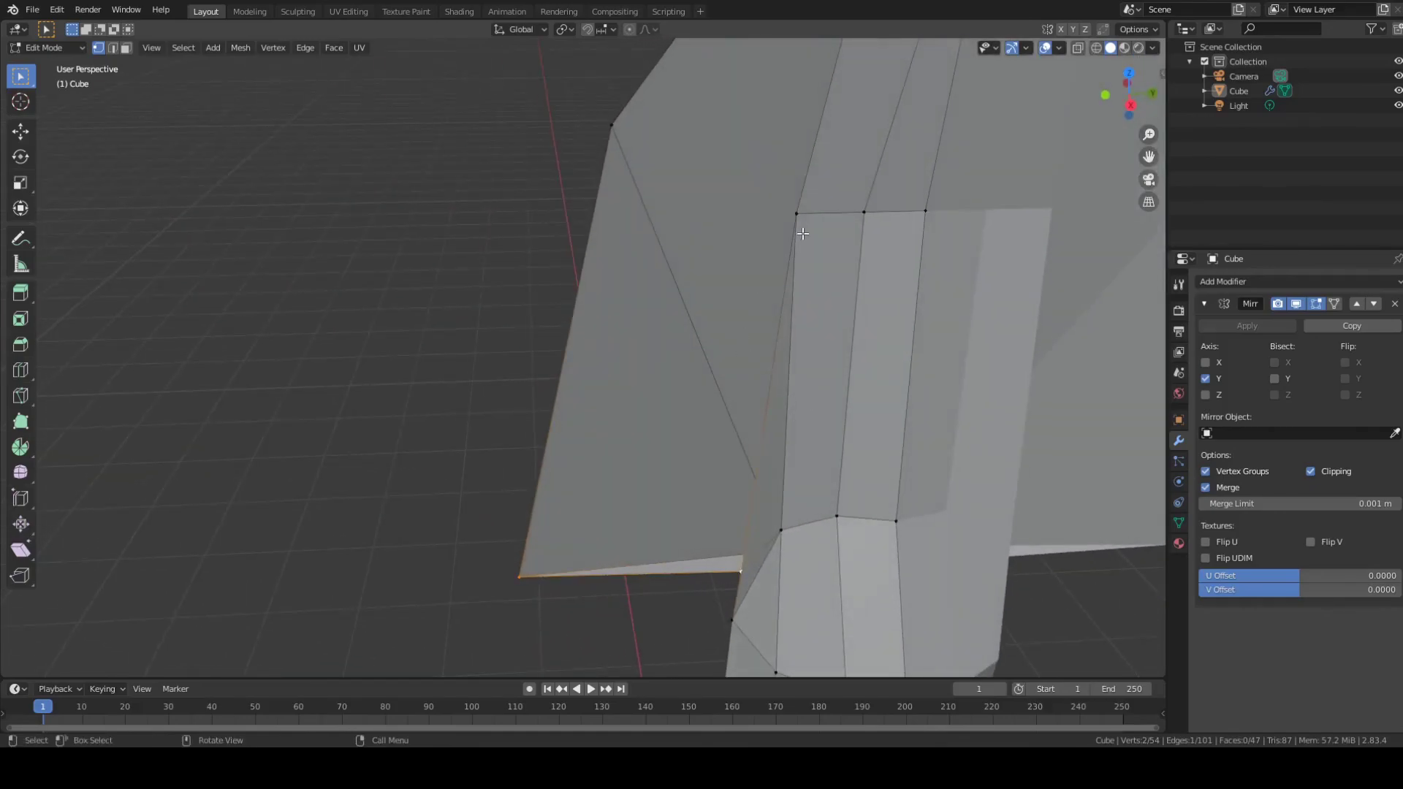
middle_drag(434, 357, 533, 346)
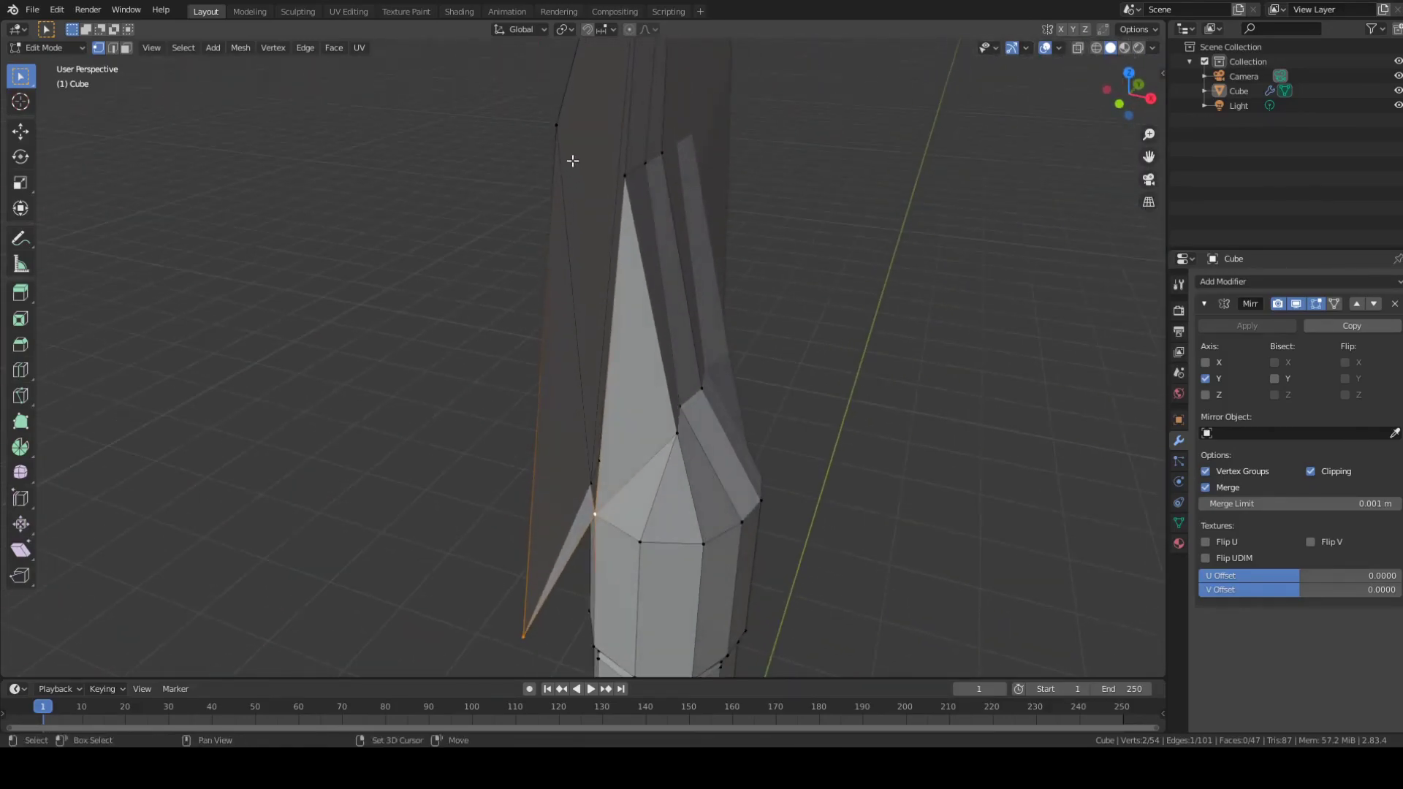
middle_drag(669, 458, 570, 378)
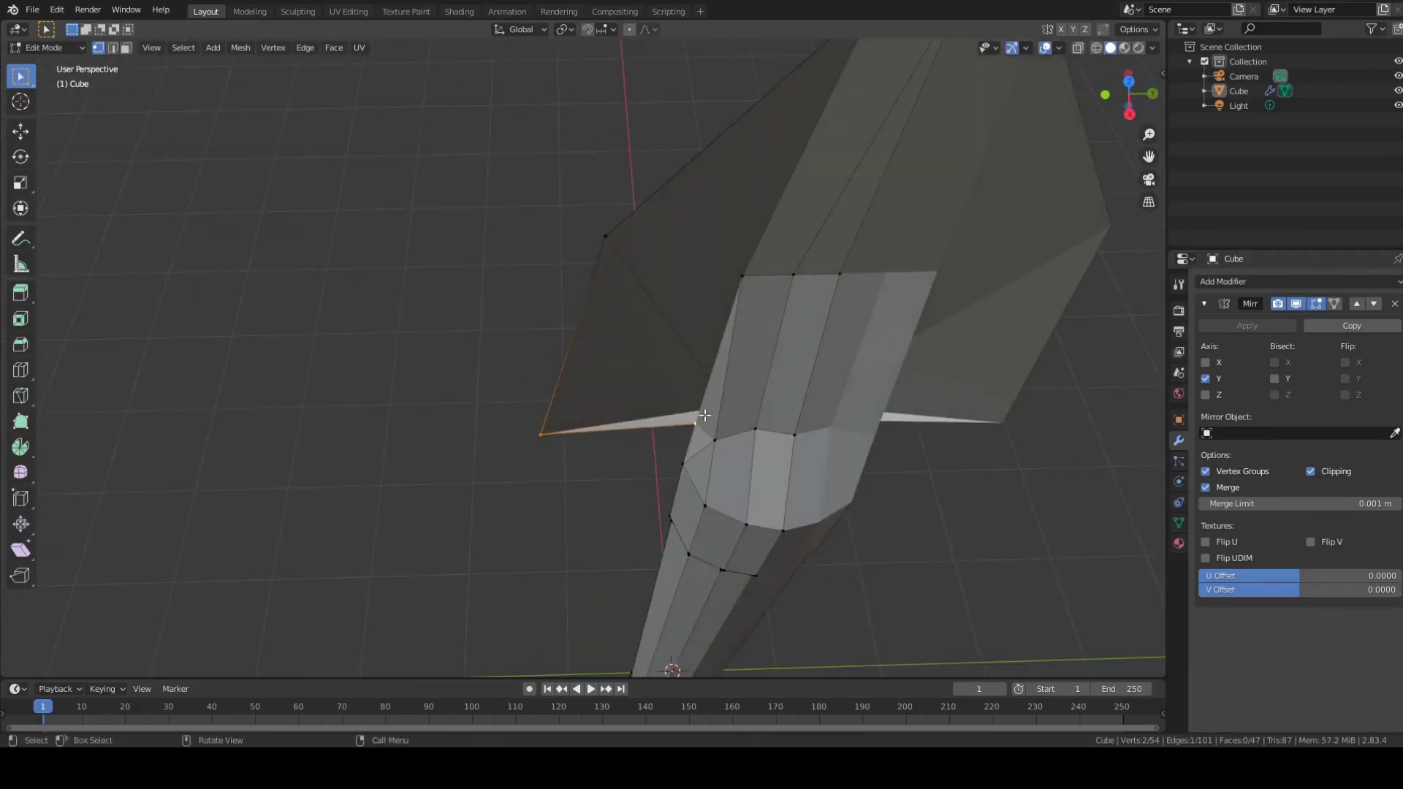
middle_drag(853, 438, 955, 493)
mouse_move(652, 342)
middle_down()
mouse_move(833, 423)
mouse_move(667, 338)
middle_up()
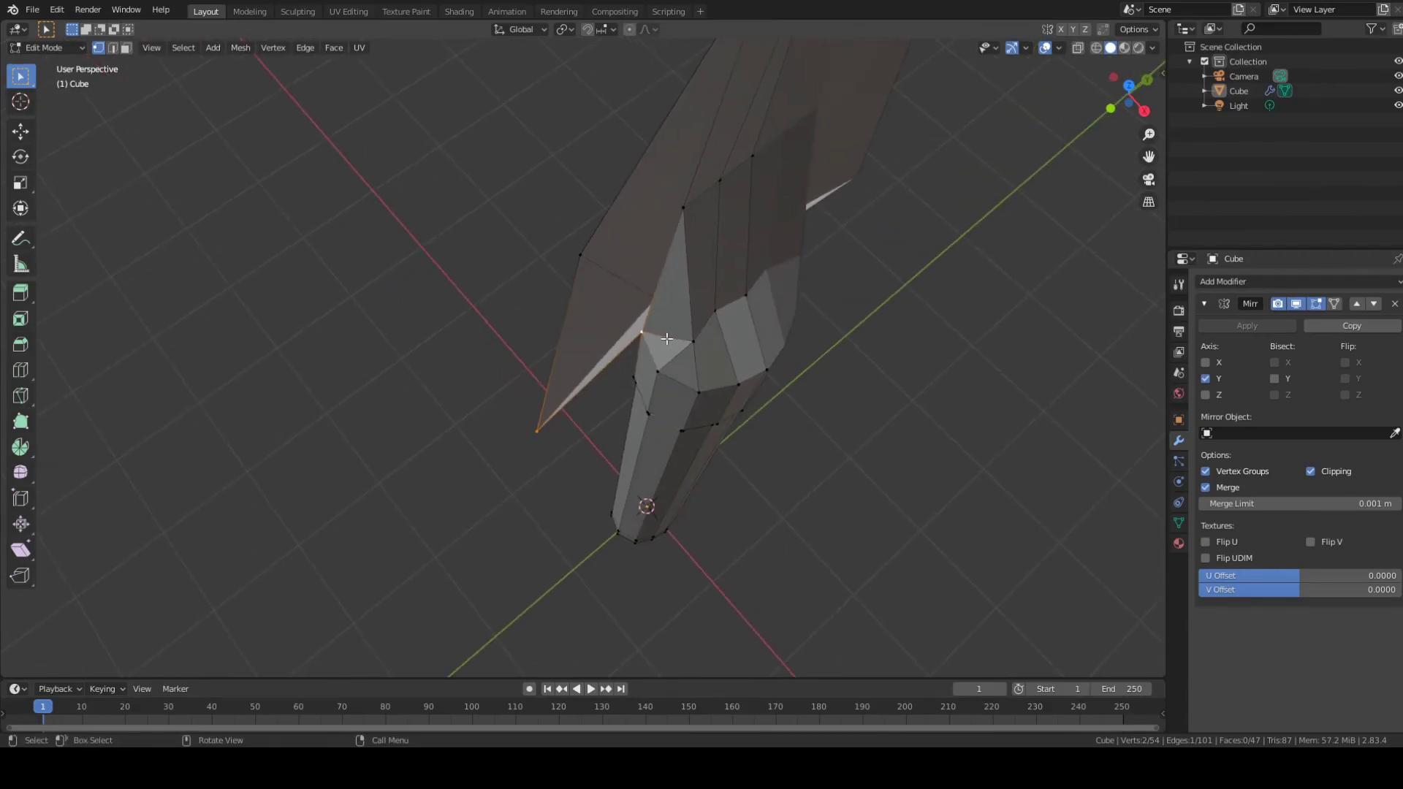
shift+click(585, 257)
key(f)
middle_drag(789, 414, 673, 399)
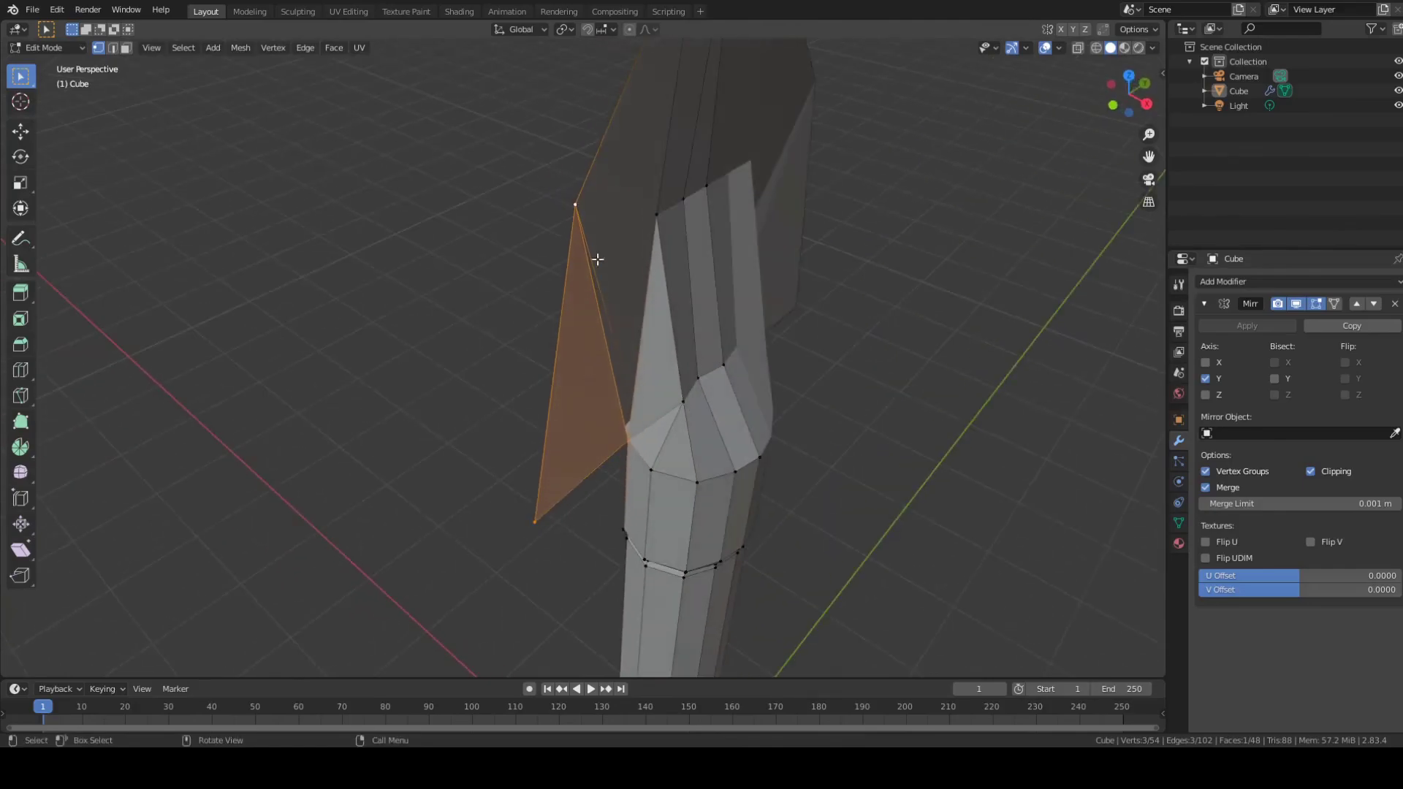
Step: Fill the triangle between the blade's widest side vertex, the flap's outer upper vertex and the collar corner
click(576, 210)
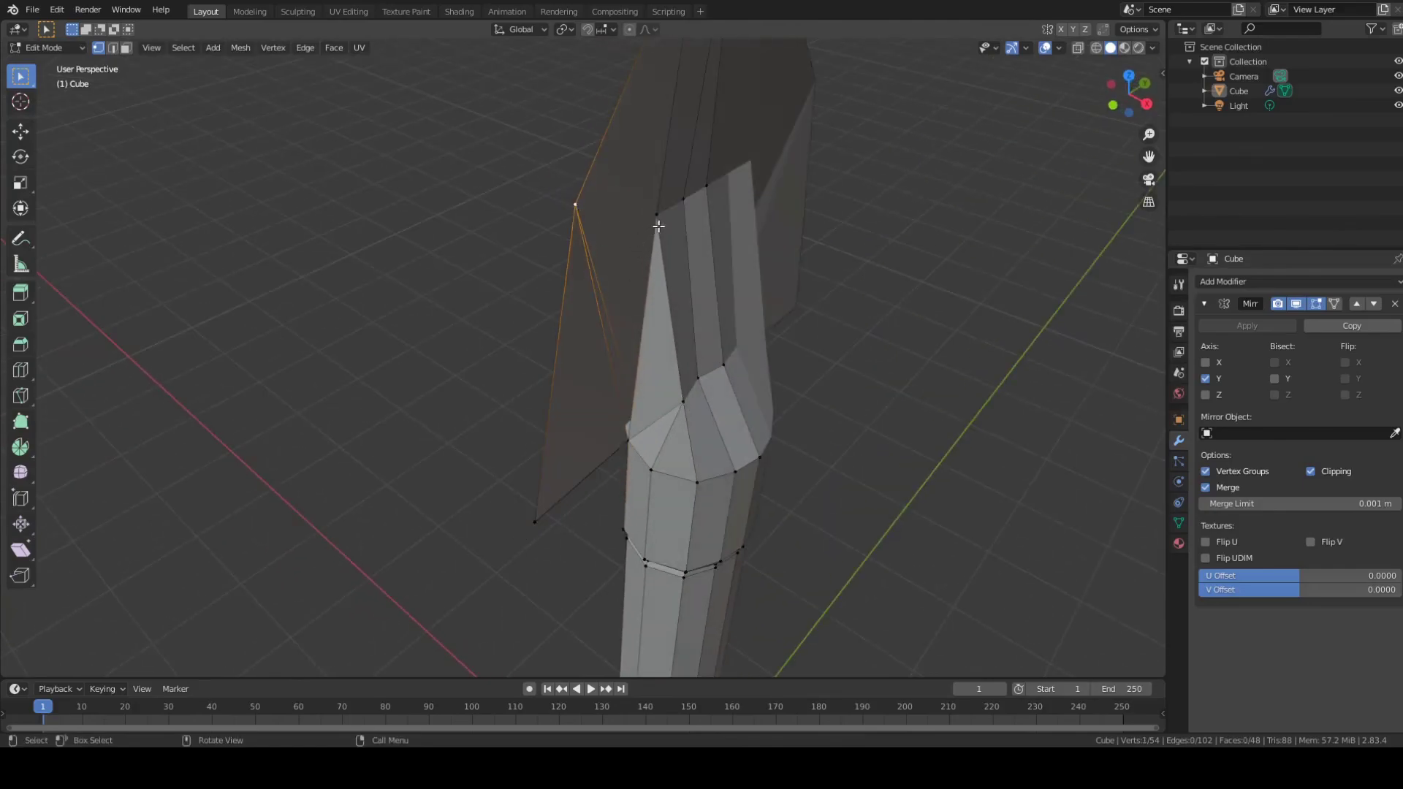
click(662, 219)
click(587, 212)
shift+click(664, 220)
shift+click(633, 438)
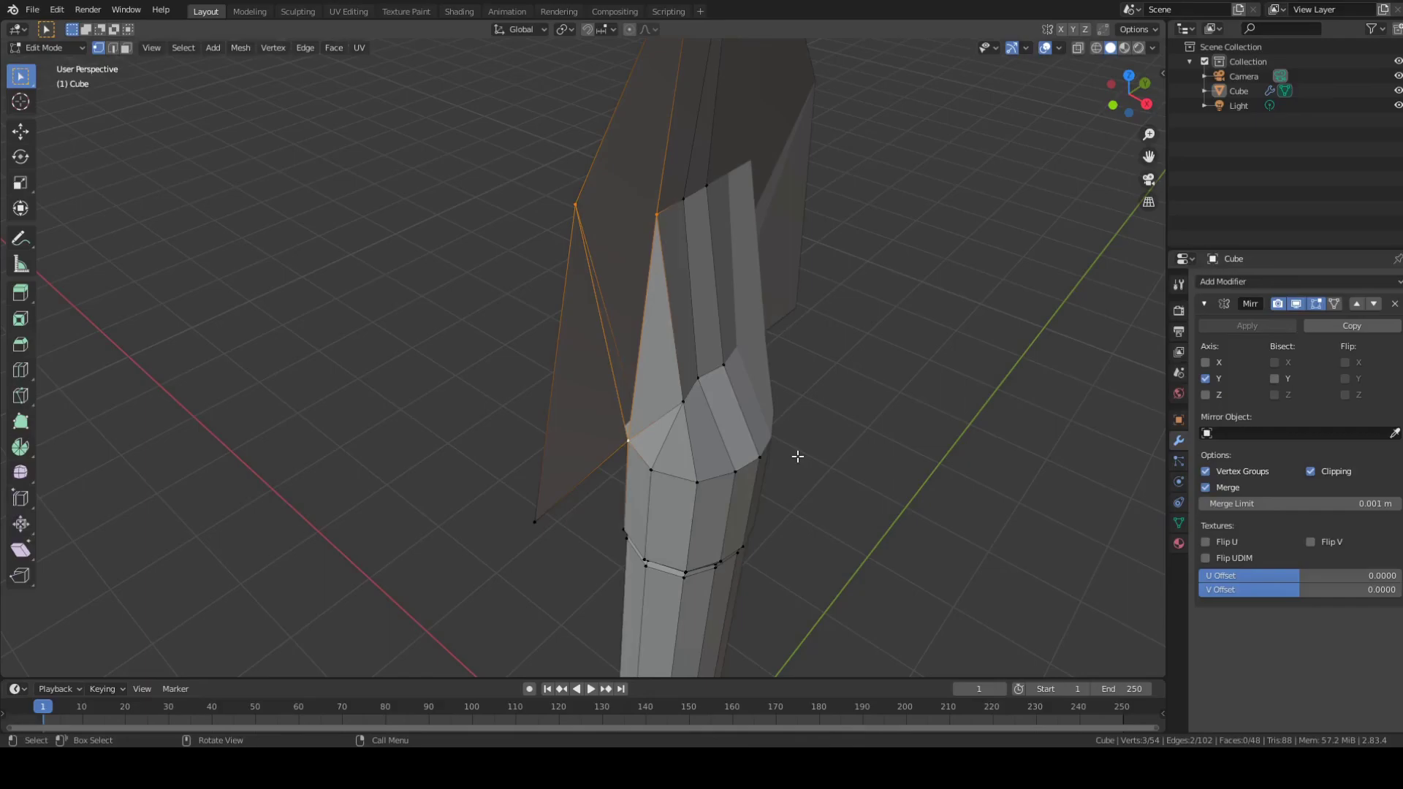
key(f)
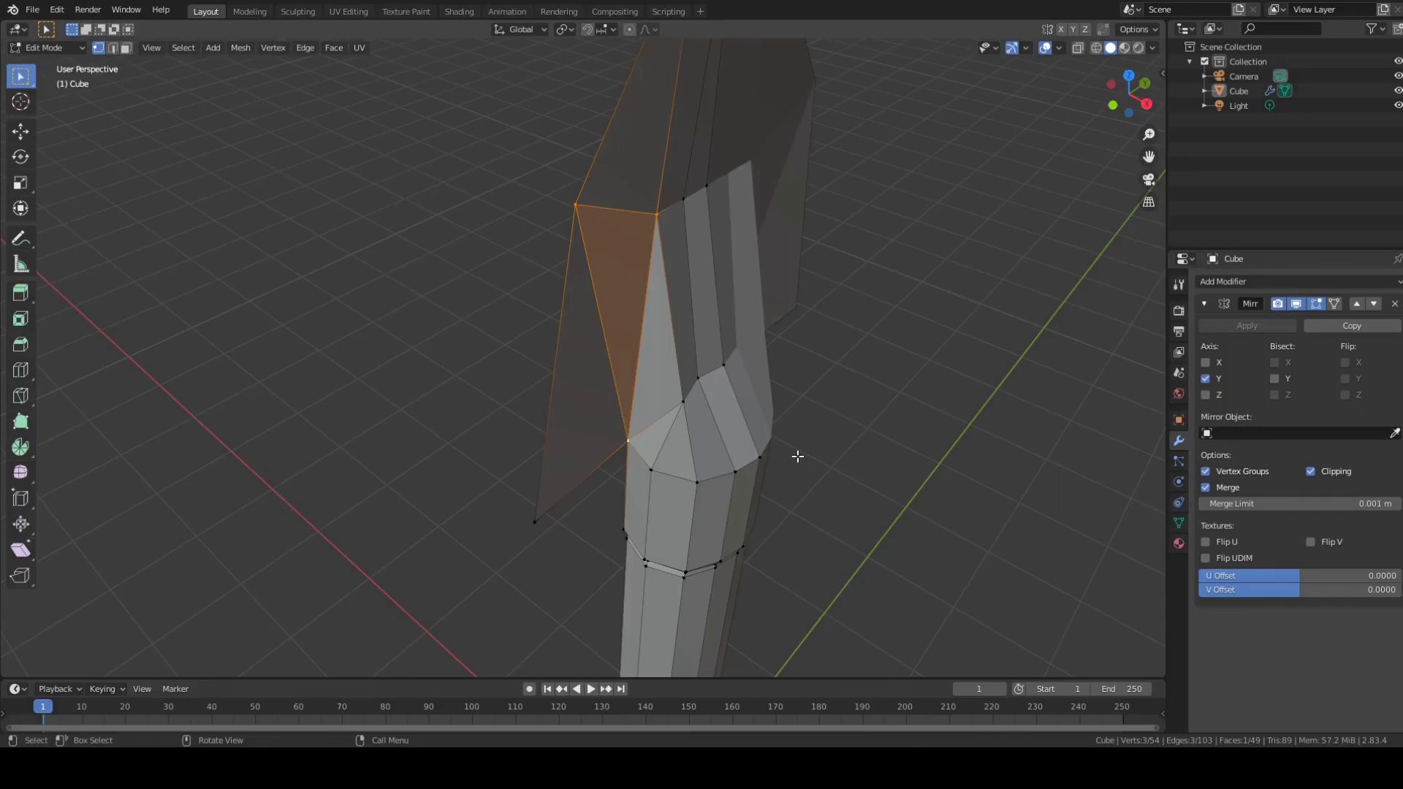
Step: Fill the remaining upper triangle between the blade's side vertex, the flap's outer upper vertex and the blade tip
middle_drag(803, 426, 675, 138)
click(607, 204)
shift+click(567, 272)
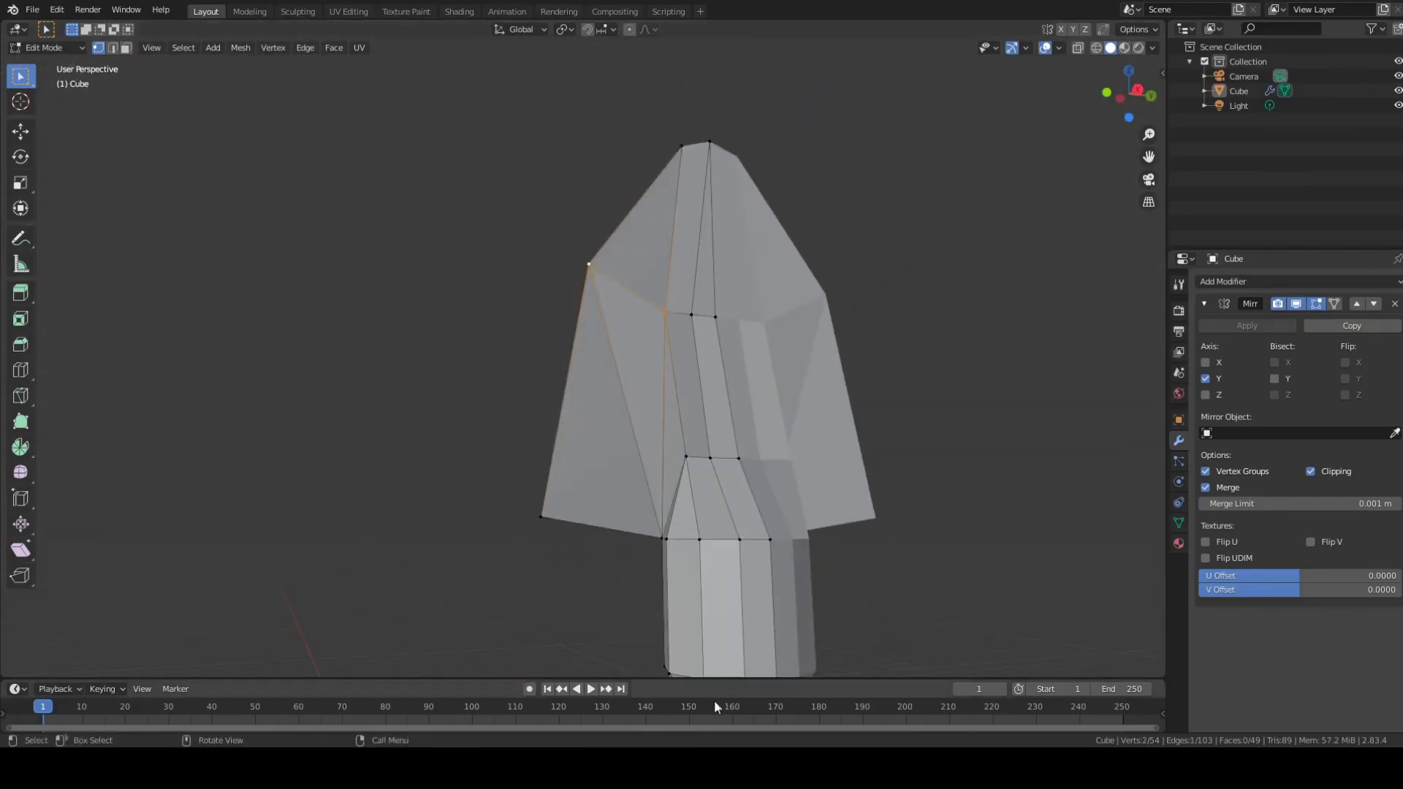
shift+click(677, 145)
key(f)
middle_drag(902, 225, 749, 457)
Step: Examine the closed back of the blade and the whole shovel from several angles and distances
middle_drag(890, 416, 969, 396)
click(874, 513)
middle_drag(874, 513, 991, 471)
scroll(991, 471, up, 4)
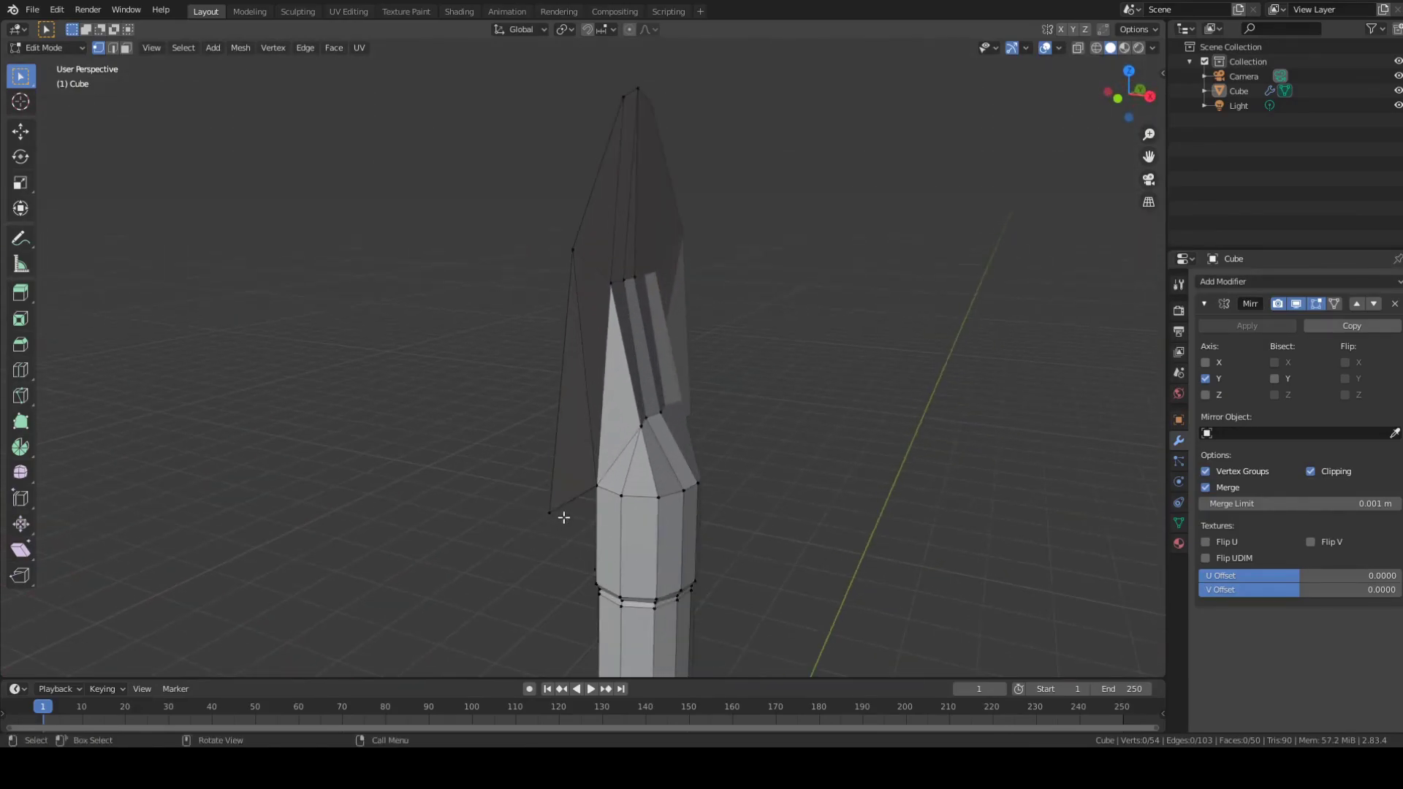
middle_drag(836, 537, 777, 551)
scroll(777, 551, down, 8)
middle_drag(776, 483, 729, 526)
scroll(728, 527, up, 3)
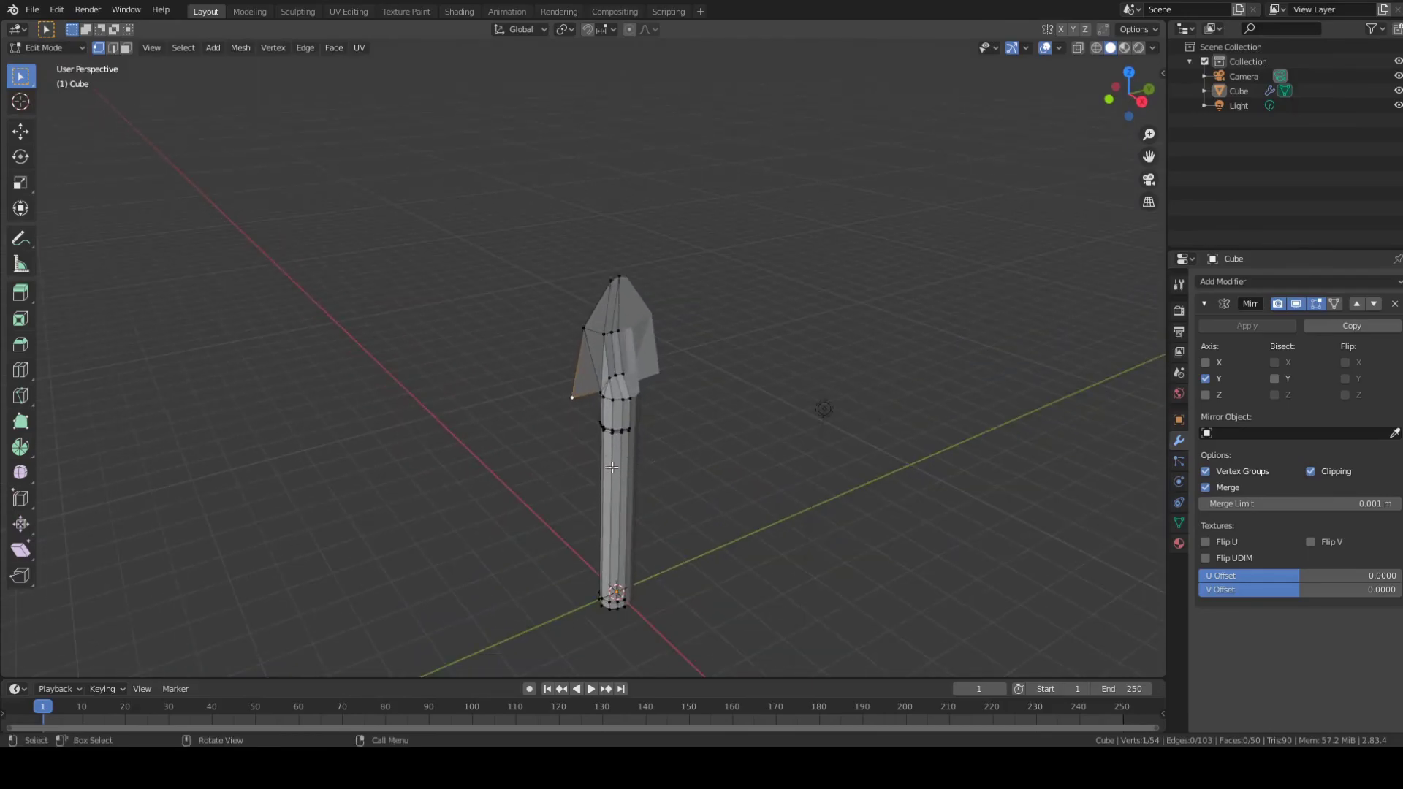
scroll(658, 472, up, 5)
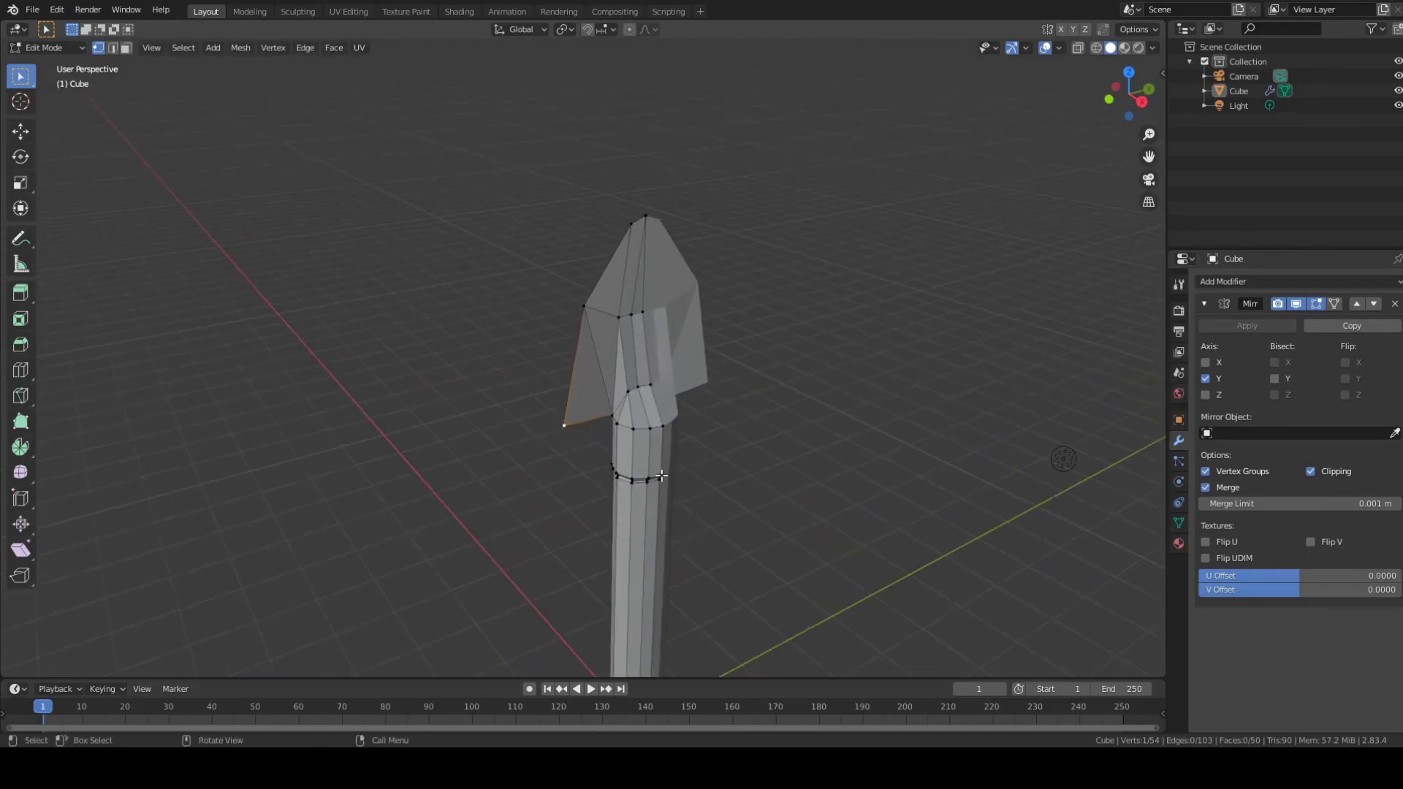
Step: Move the blade's lower outer corner vertex outward along the Y axis by about 0.17 m
scroll(594, 490, down, 2)
scroll(773, 495, up, 2)
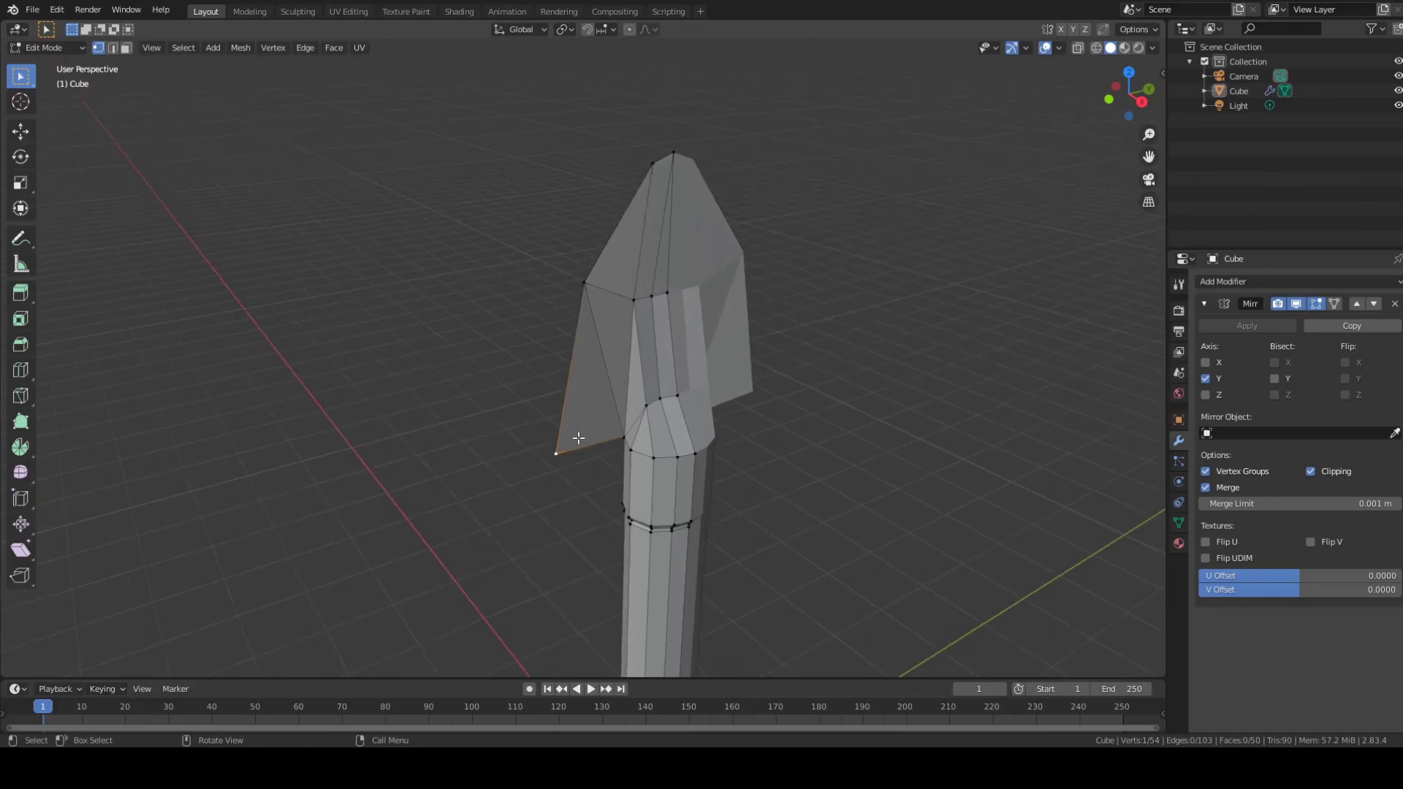
middle_drag(739, 476, 614, 531)
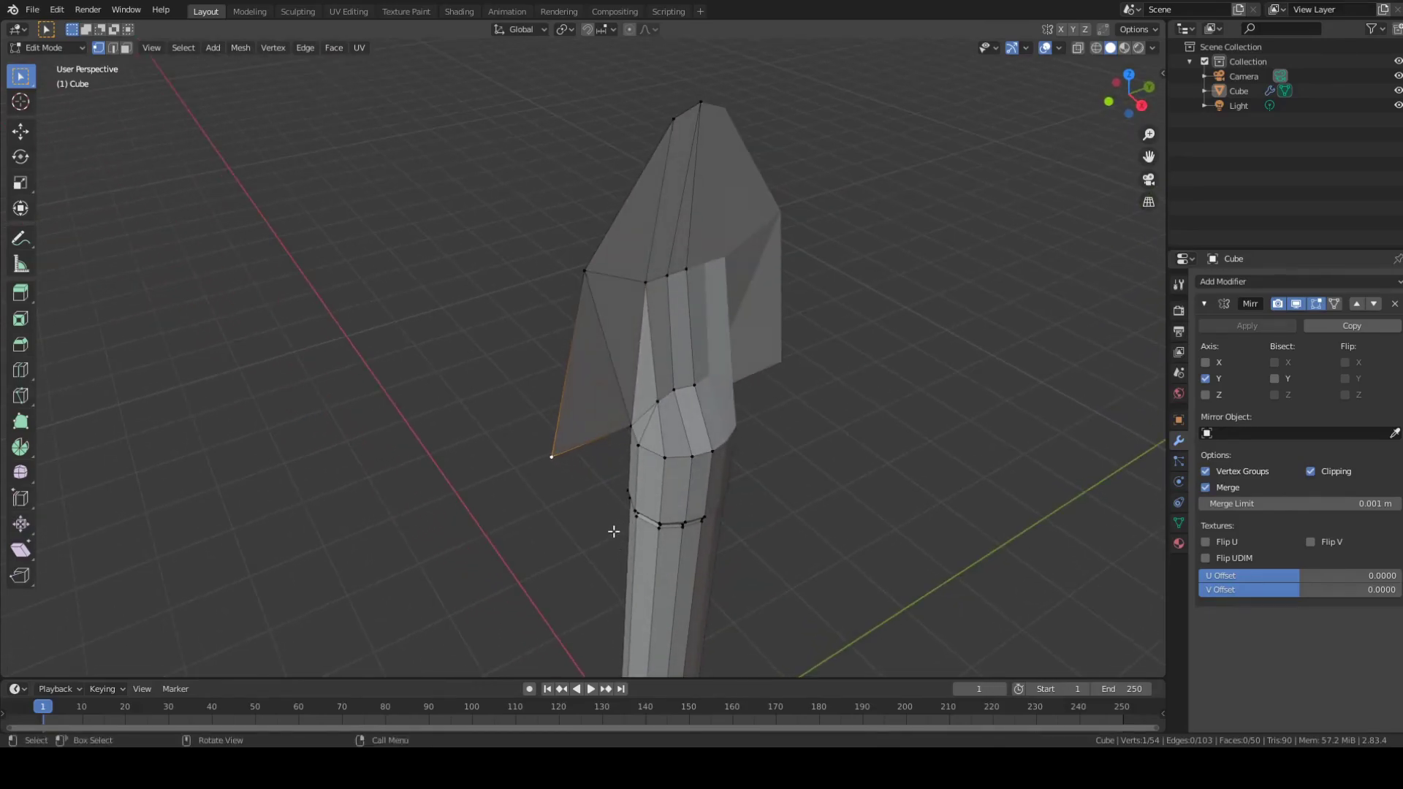
key(g)
key(y)
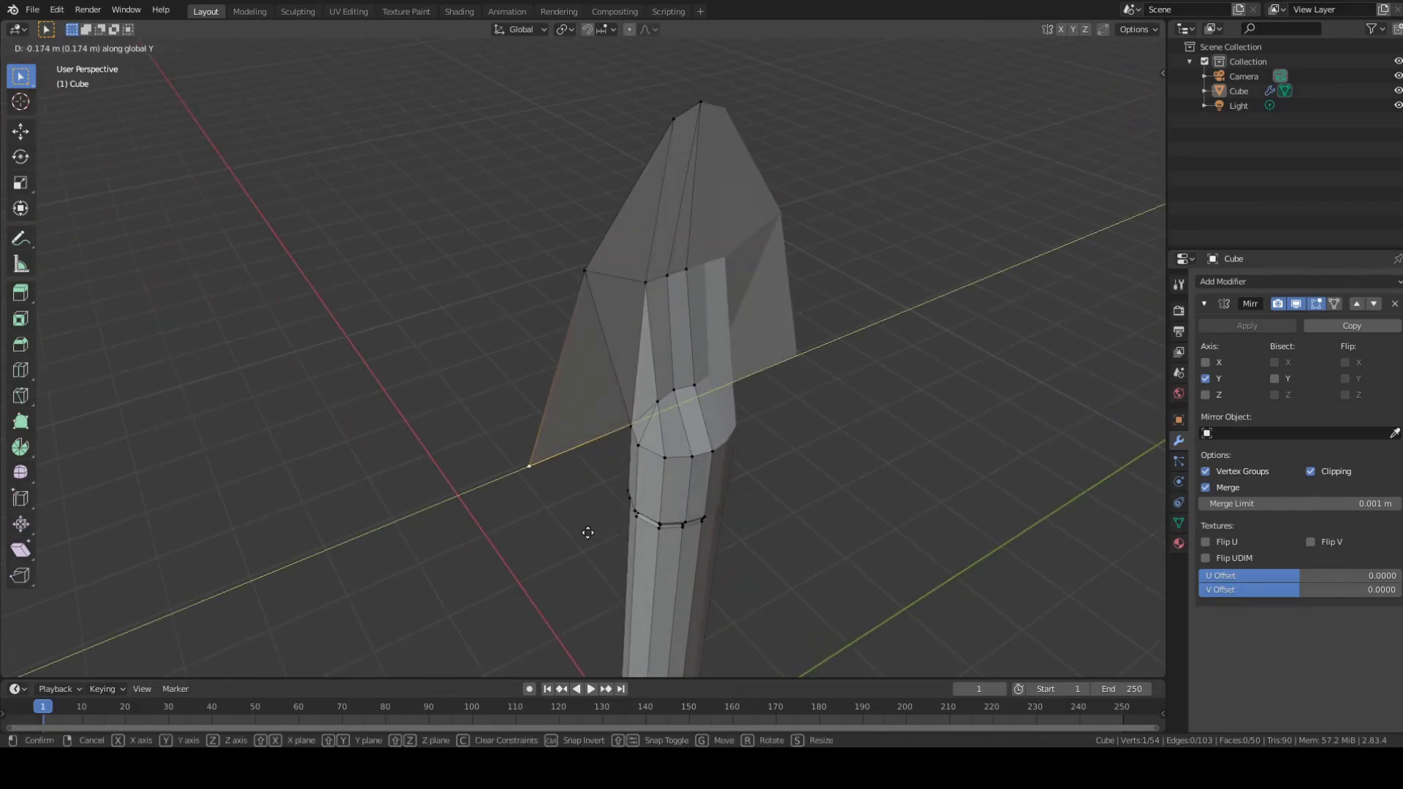
click(587, 533)
Step: Move the blade's widest side vertex outward along the Y axis to widen the blade
click(586, 276)
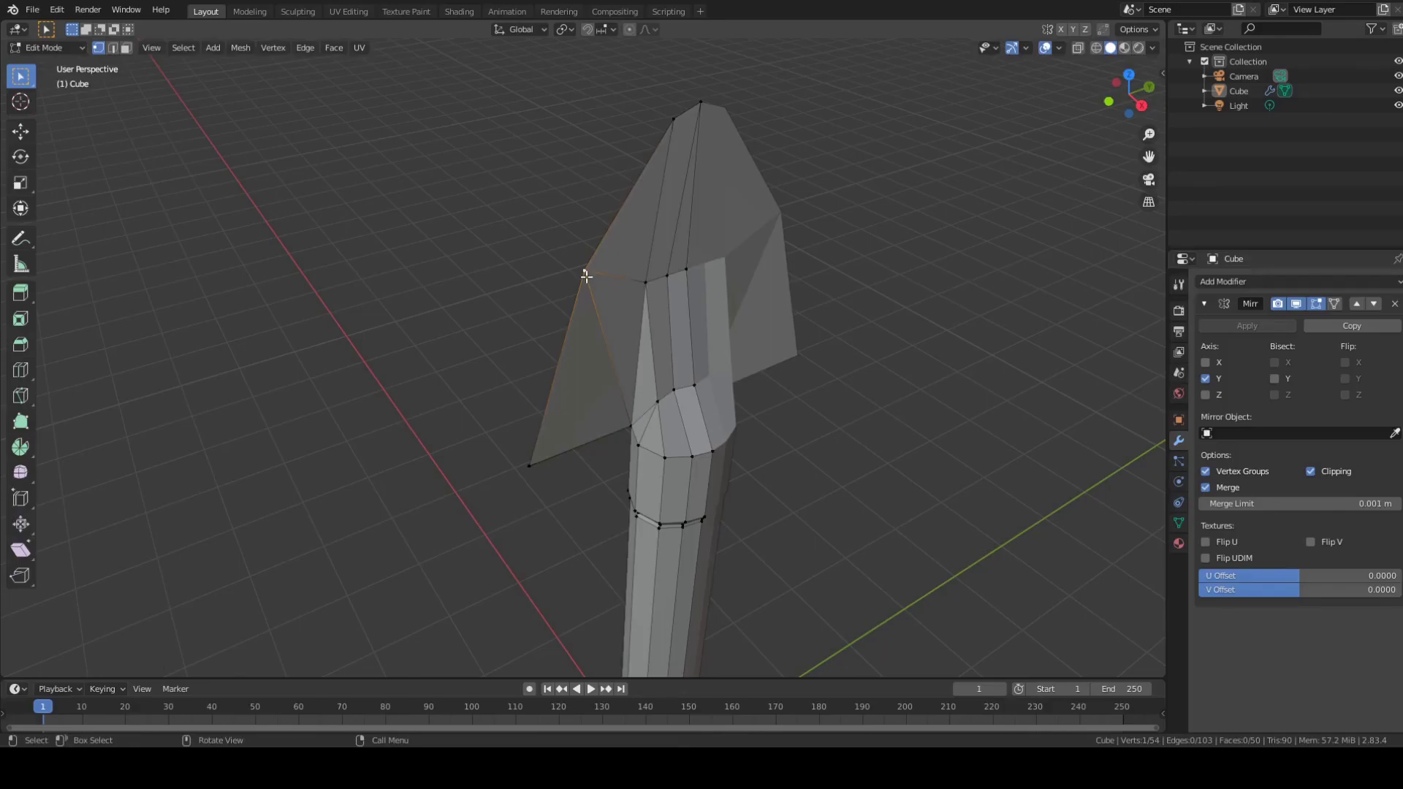
key(g)
key(y)
click(563, 286)
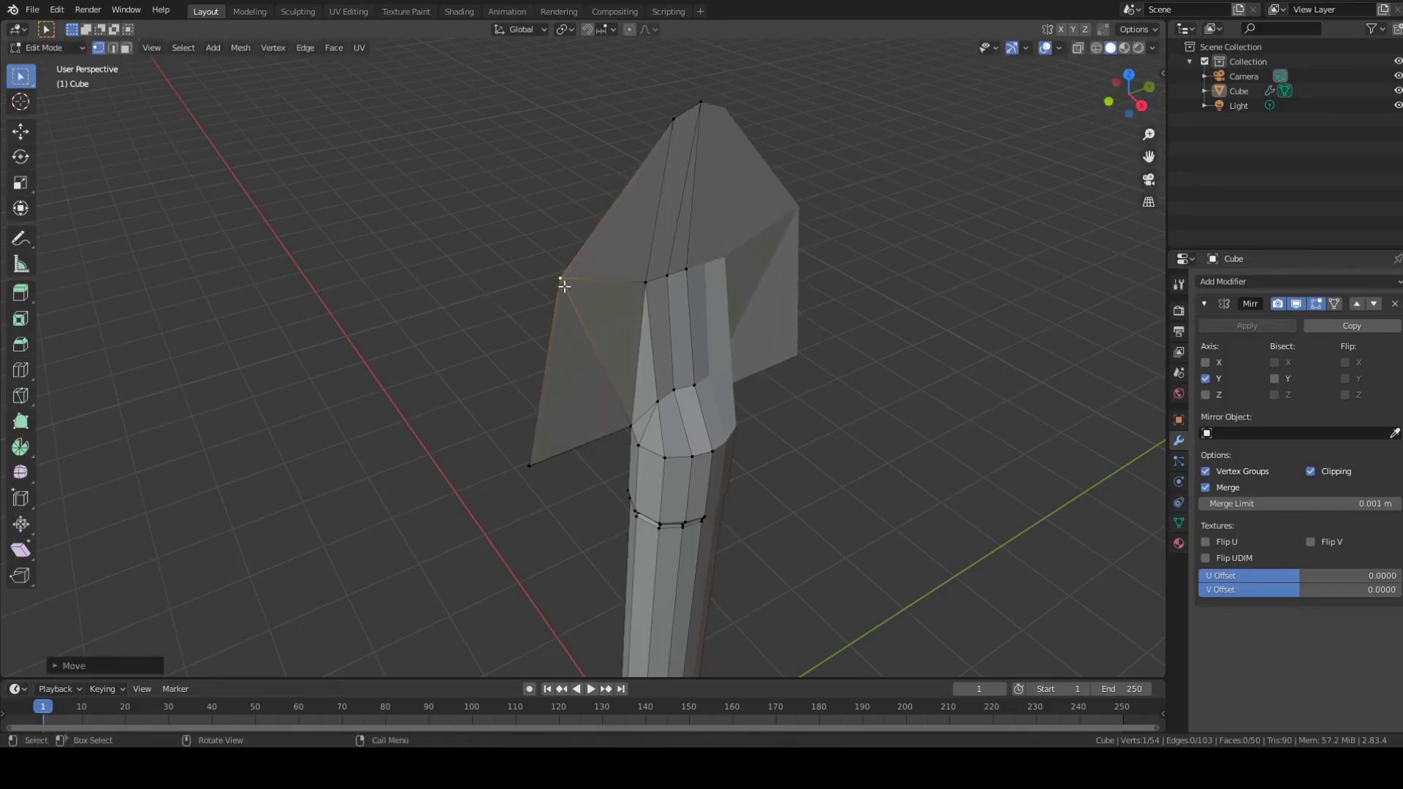
Step: Raise the two vertices of the blade tip along the Z axis to lengthen the blade
click(681, 123)
shift+click(698, 106)
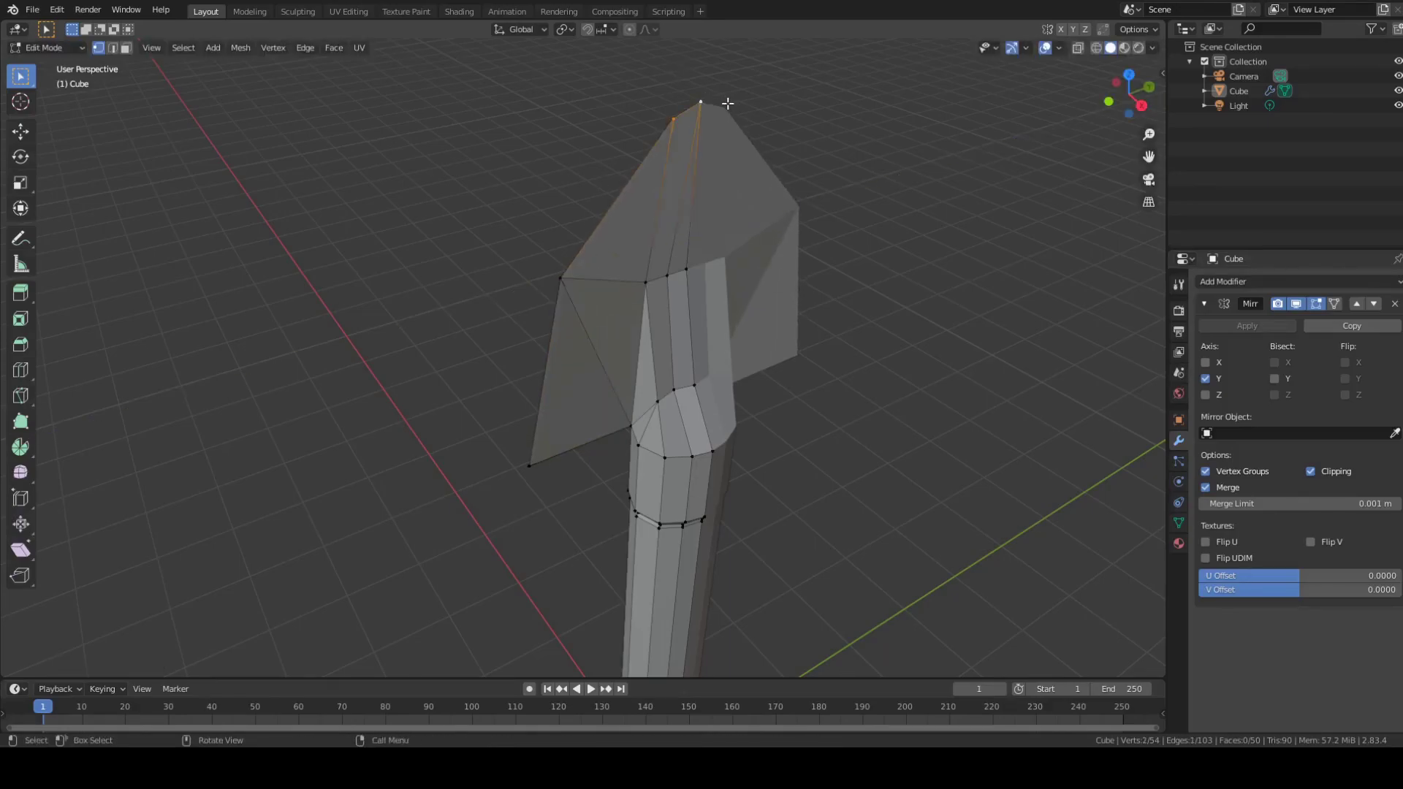
key(g)
key(z)
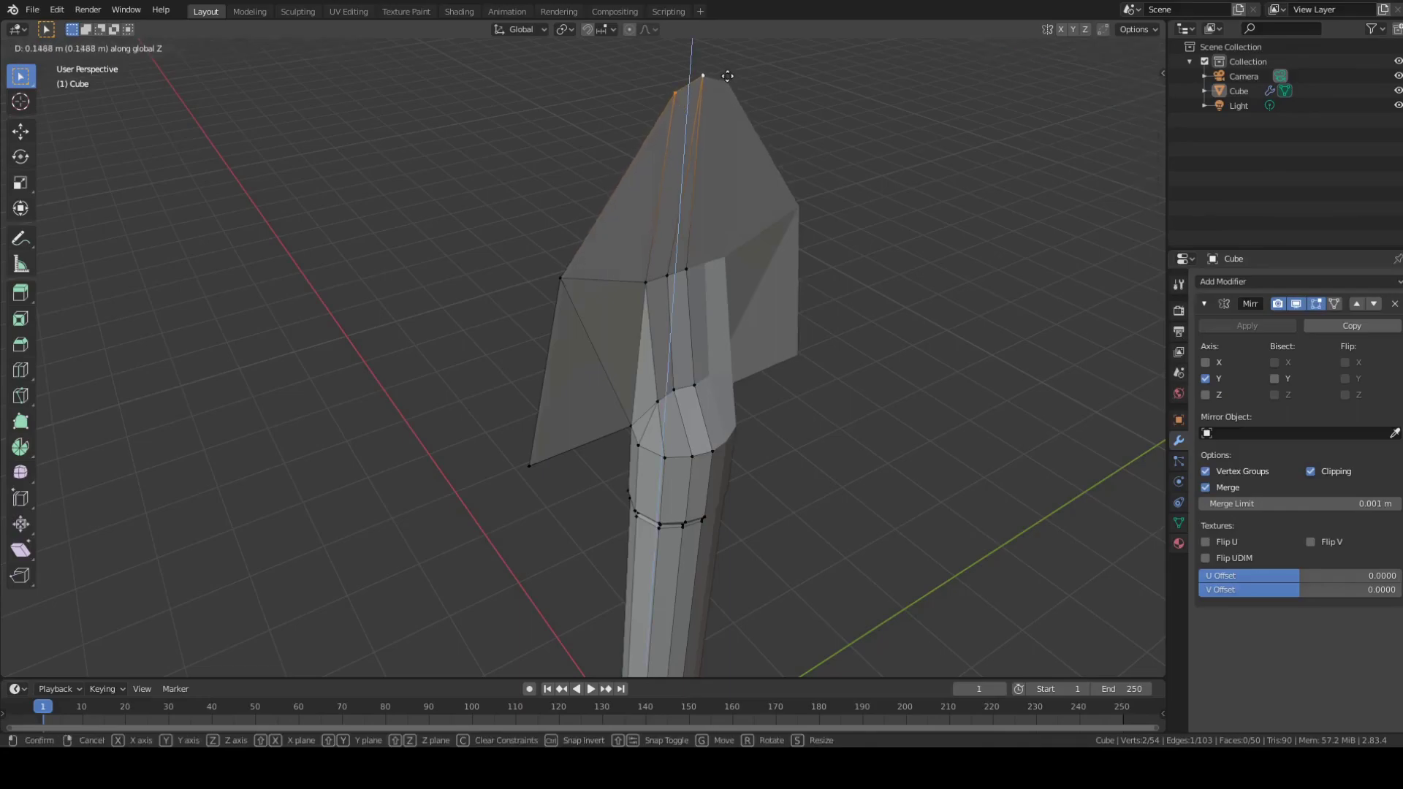
click(724, 56)
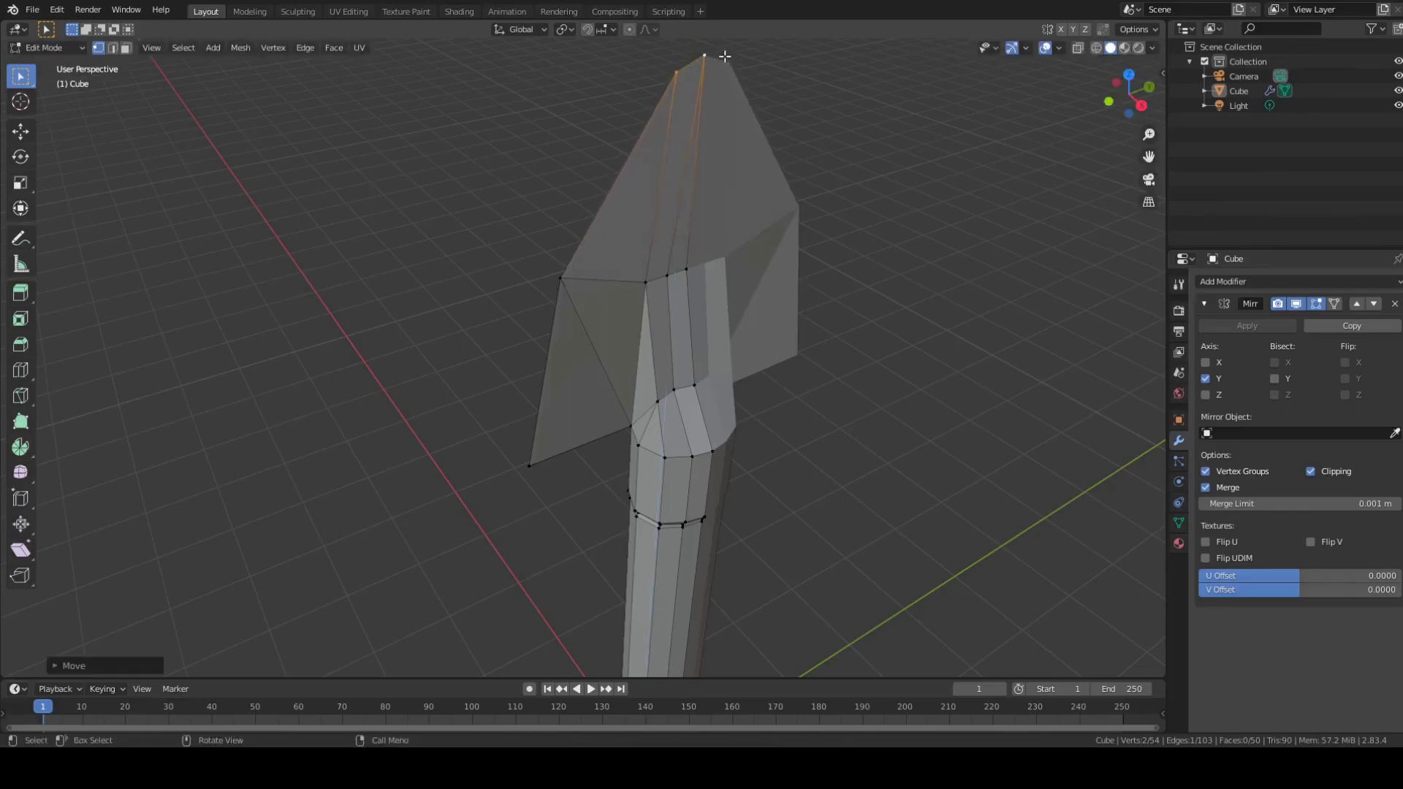
Step: Nudge the blade's lower outer corner vertex slightly along the X axis
click(530, 465)
middle_drag(808, 491, 855, 511)
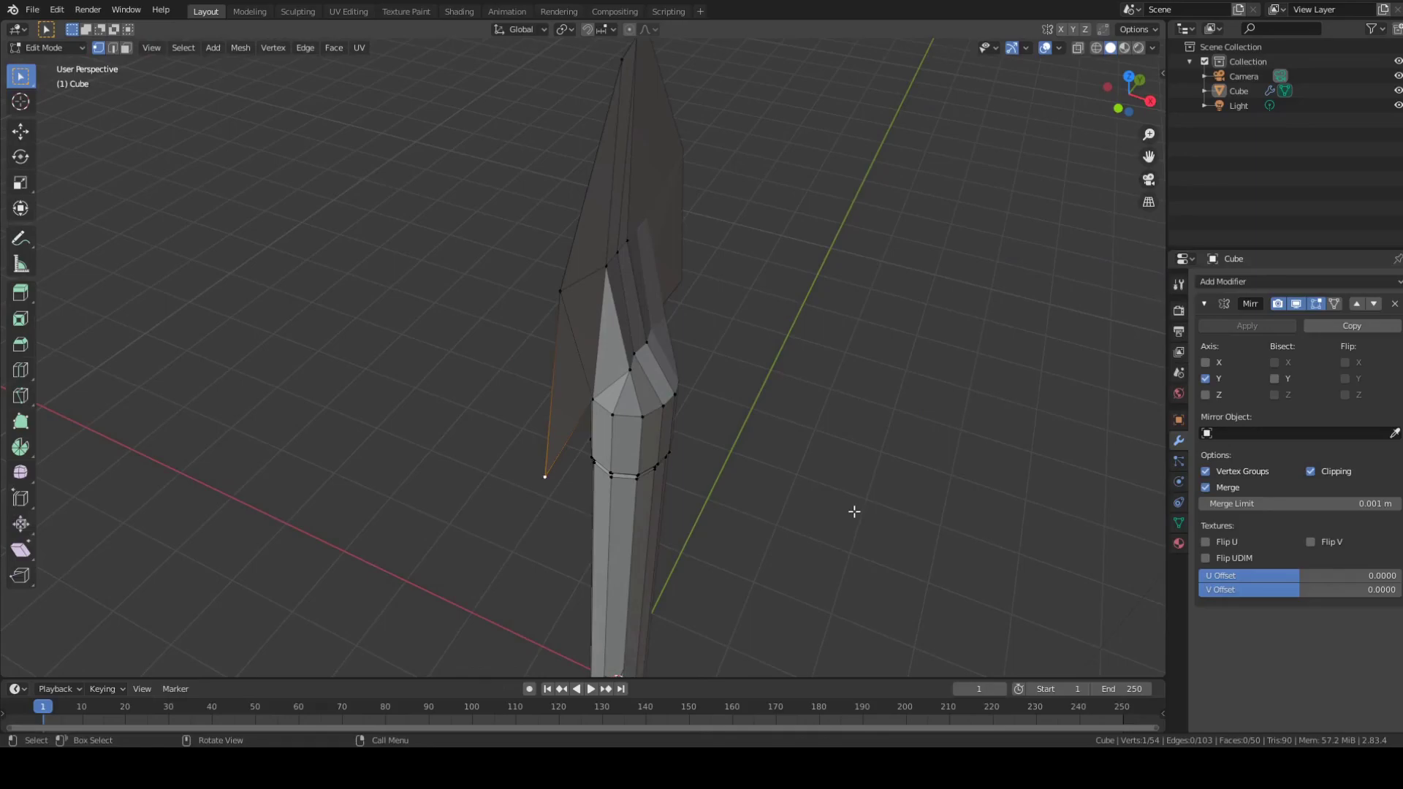
key(g)
key(x)
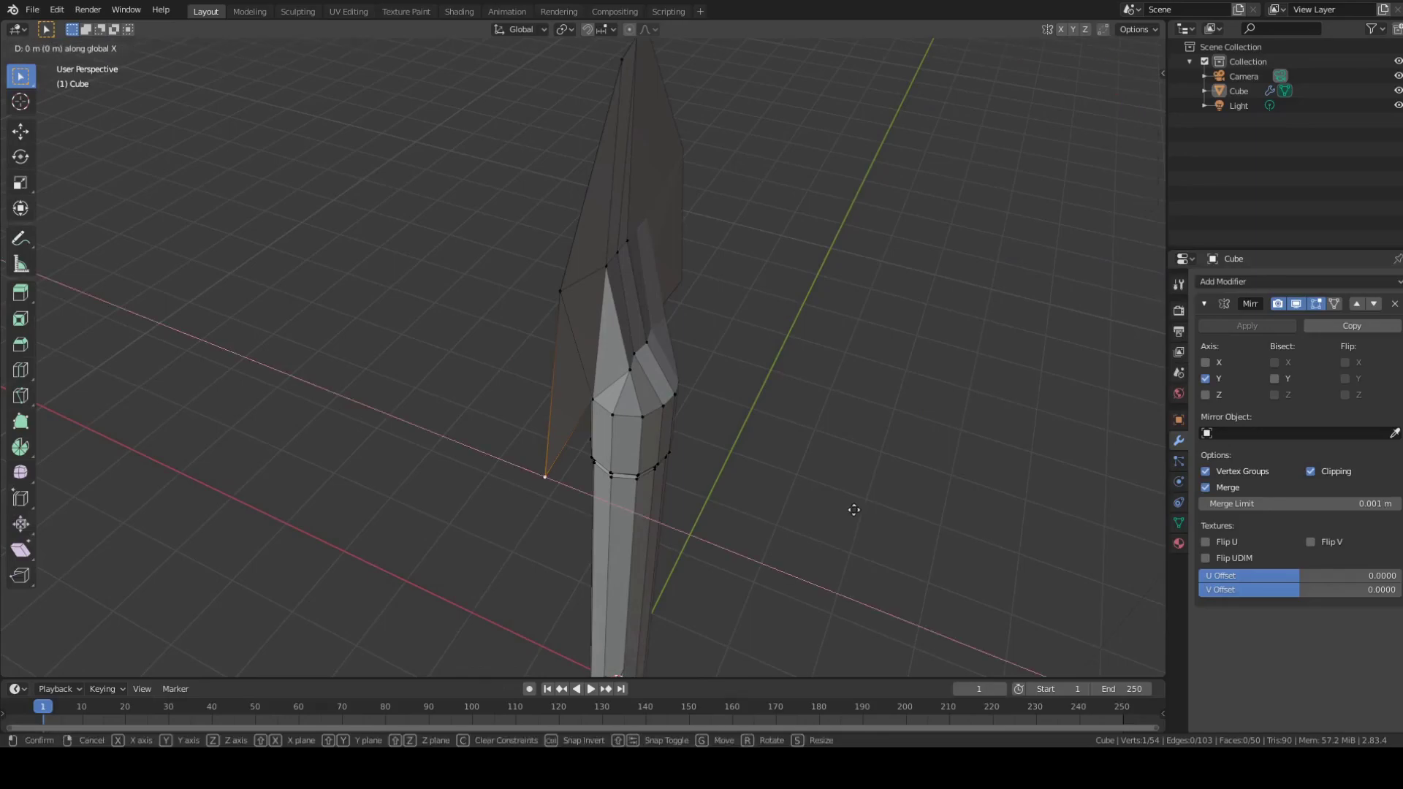
click(858, 509)
Step: Examine the reshaped blade, the flap and the collar junction from several angles and distances
middle_drag(859, 511, 733, 476)
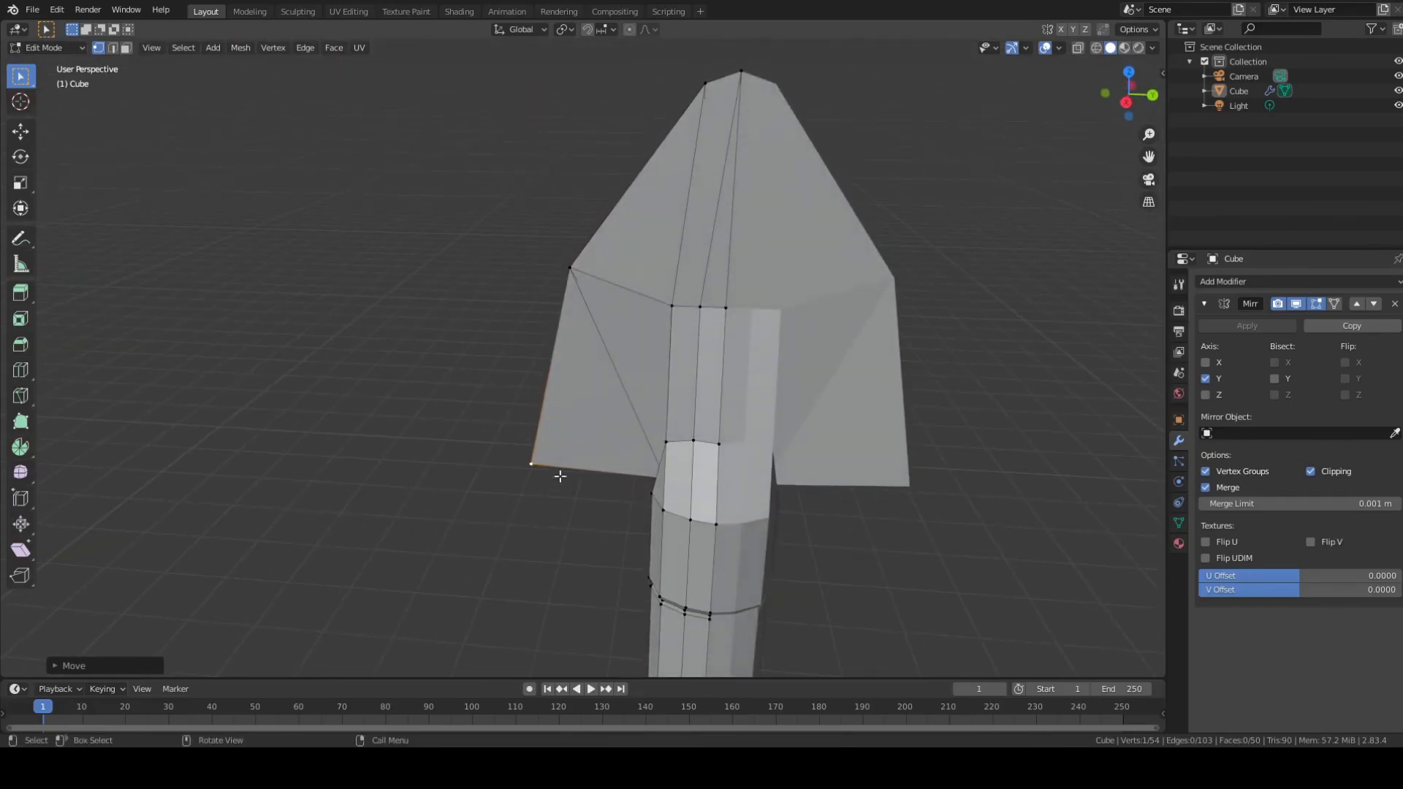
middle_drag(923, 466, 875, 564)
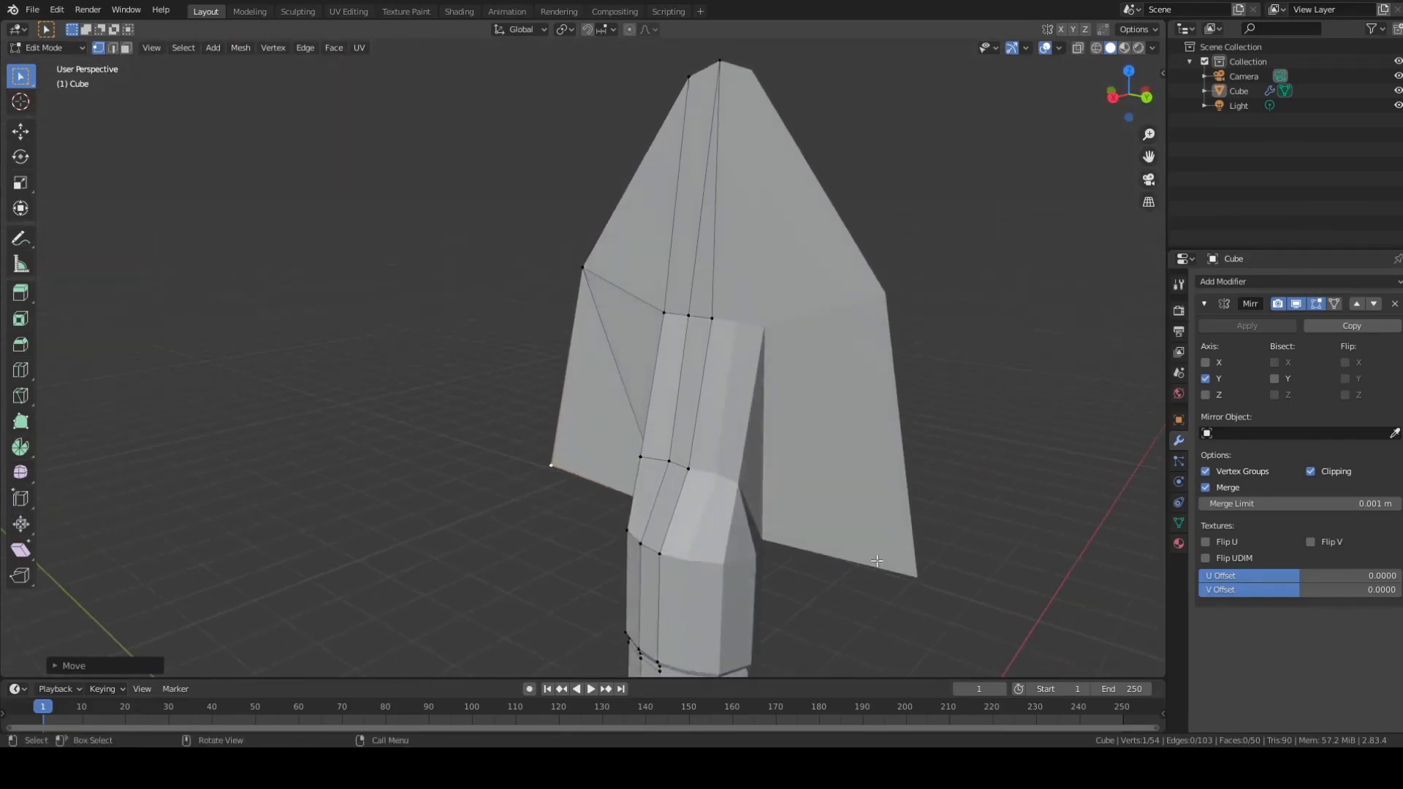
middle_drag(963, 514, 1001, 511)
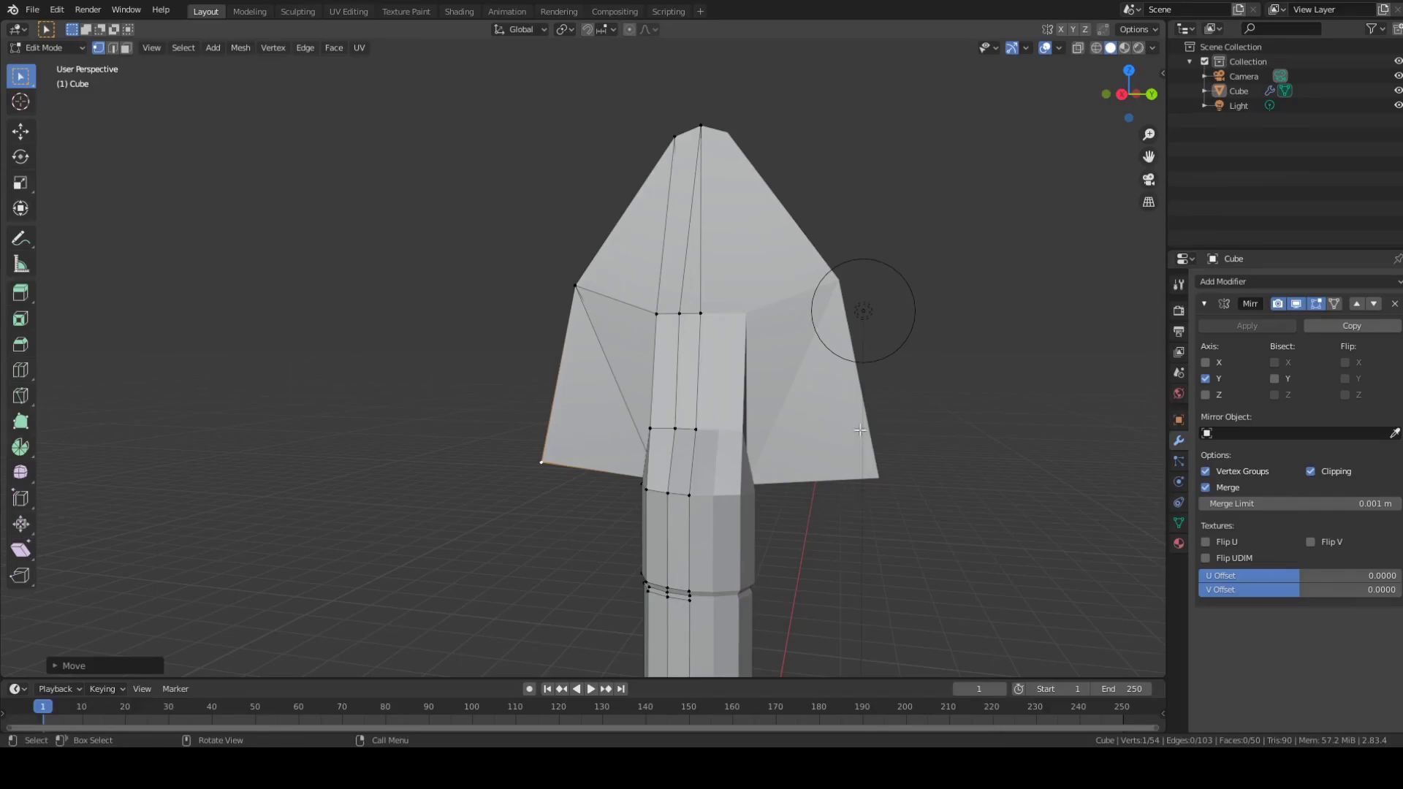
middle_drag(813, 559, 896, 561)
scroll(853, 553, up, 4)
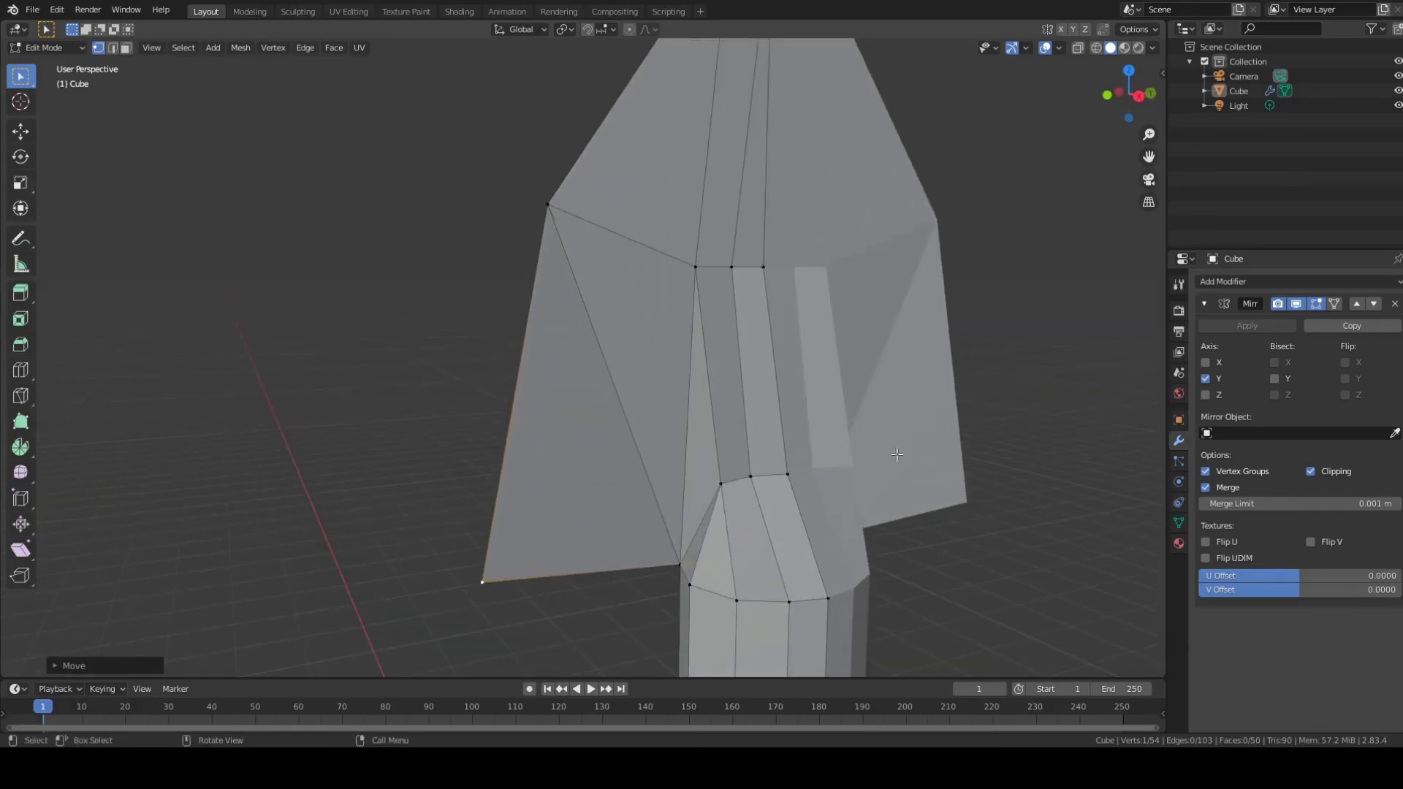
middle_drag(958, 499, 918, 626)
middle_drag(911, 495, 874, 480)
scroll(889, 539, down, 3)
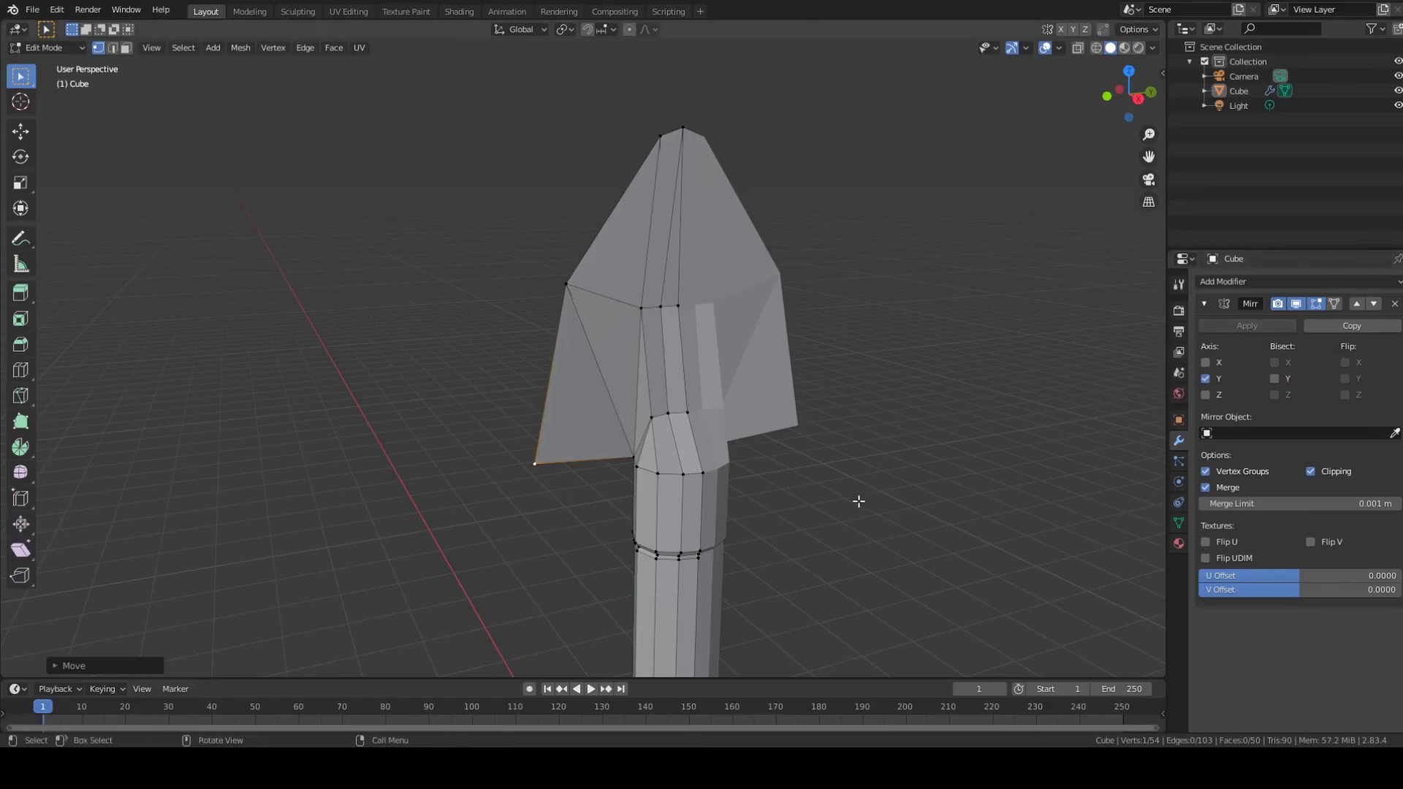
scroll(813, 545, up, 2)
scroll(819, 543, down, 6)
mouse_move(804, 526)
middle_down()
mouse_move(821, 489)
mouse_move(817, 508)
middle_up()
shift+middle_drag(798, 540, 813, 489)
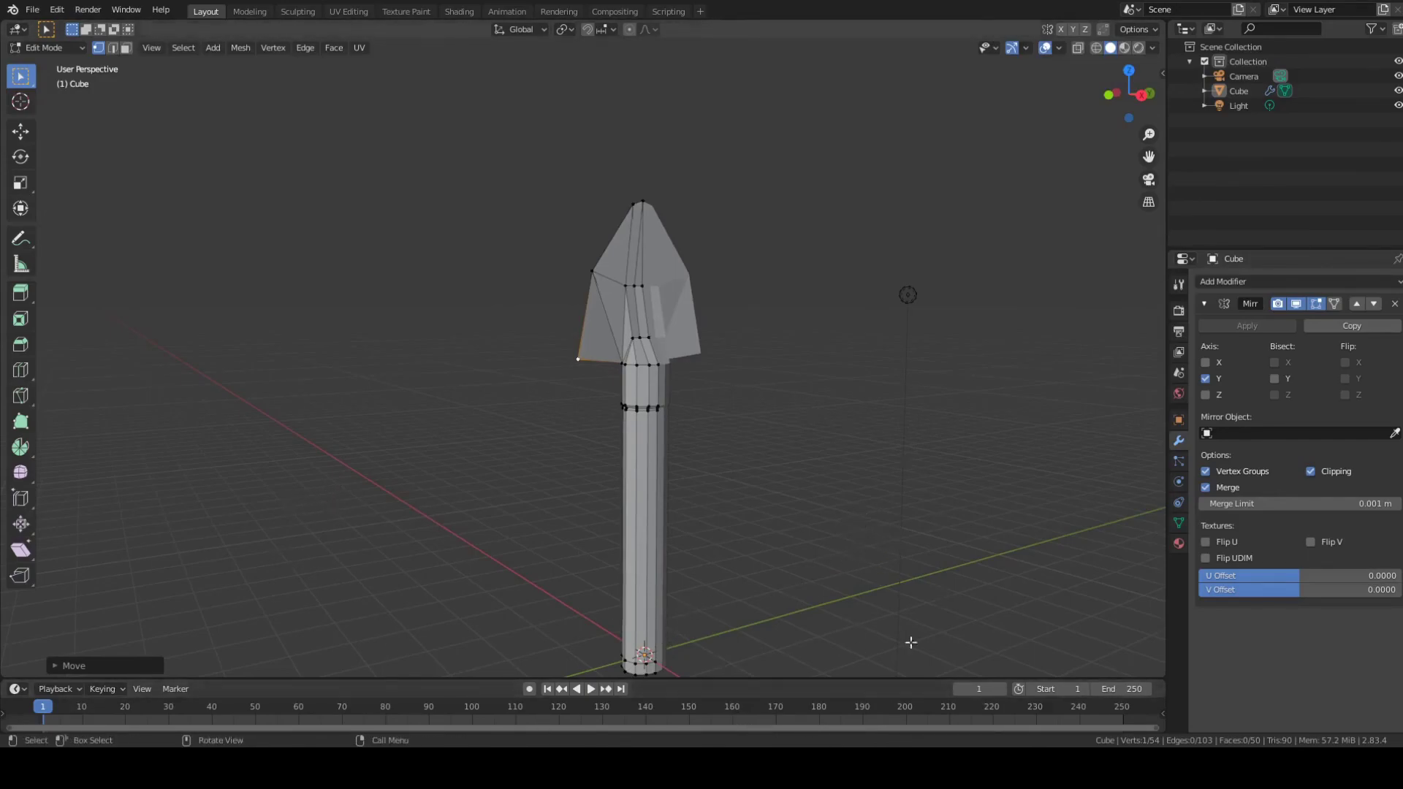
scroll(661, 461, up, 4)
middle_drag(840, 348, 836, 395)
scroll(825, 362, down, 1)
shift+middle_drag(854, 304, 825, 388)
scroll(805, 286, up, 3)
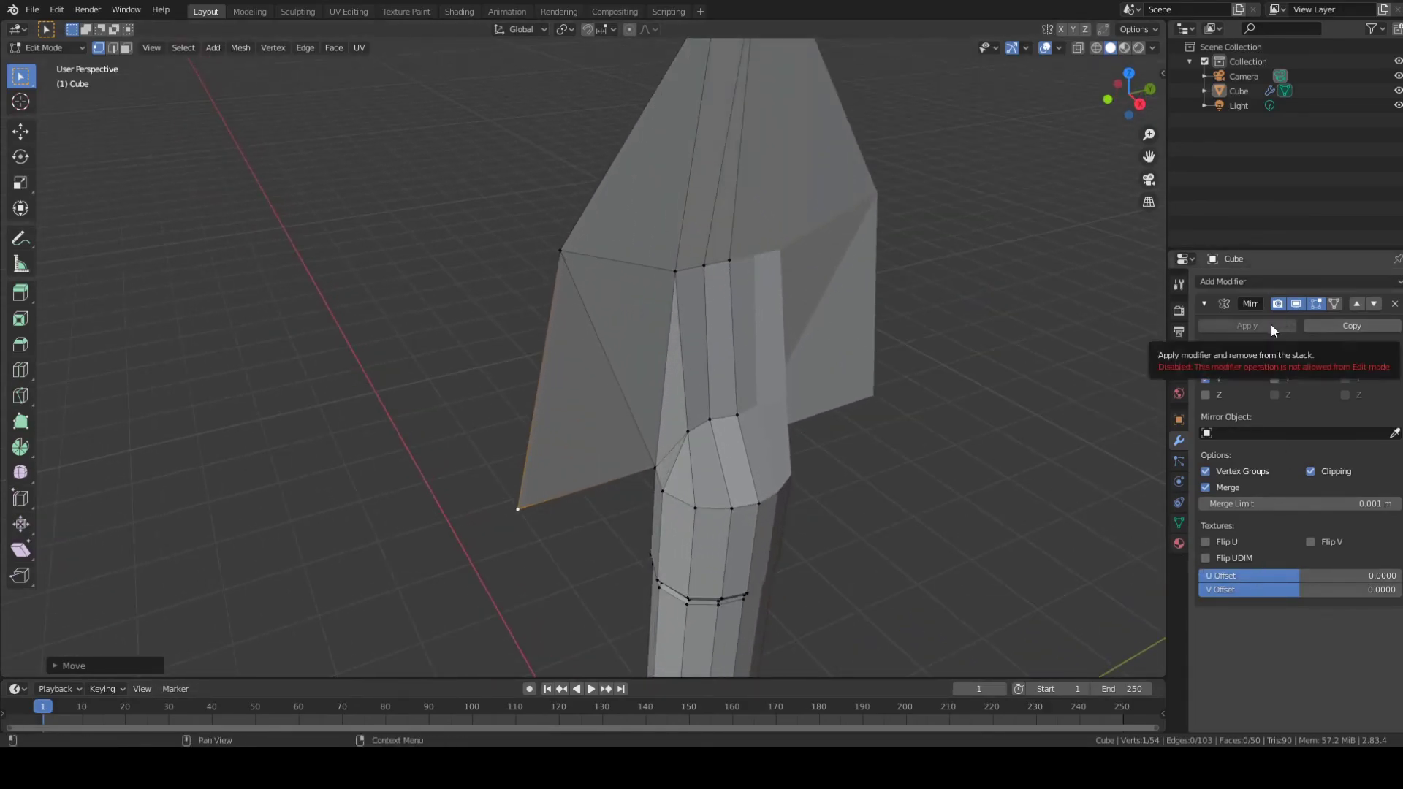
scroll(957, 458, down, 3)
middle_drag(918, 489, 770, 465)
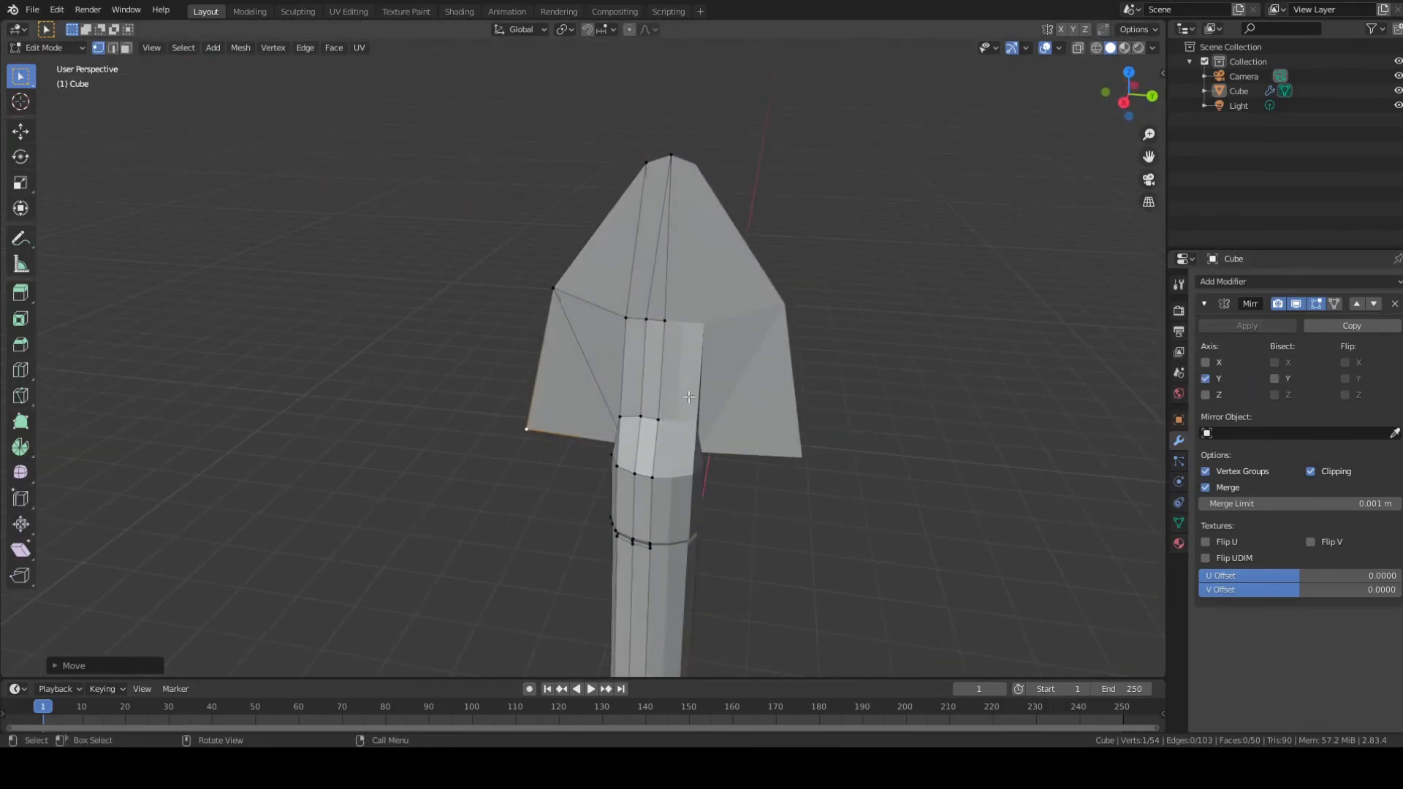
middle_drag(698, 659, 901, 544)
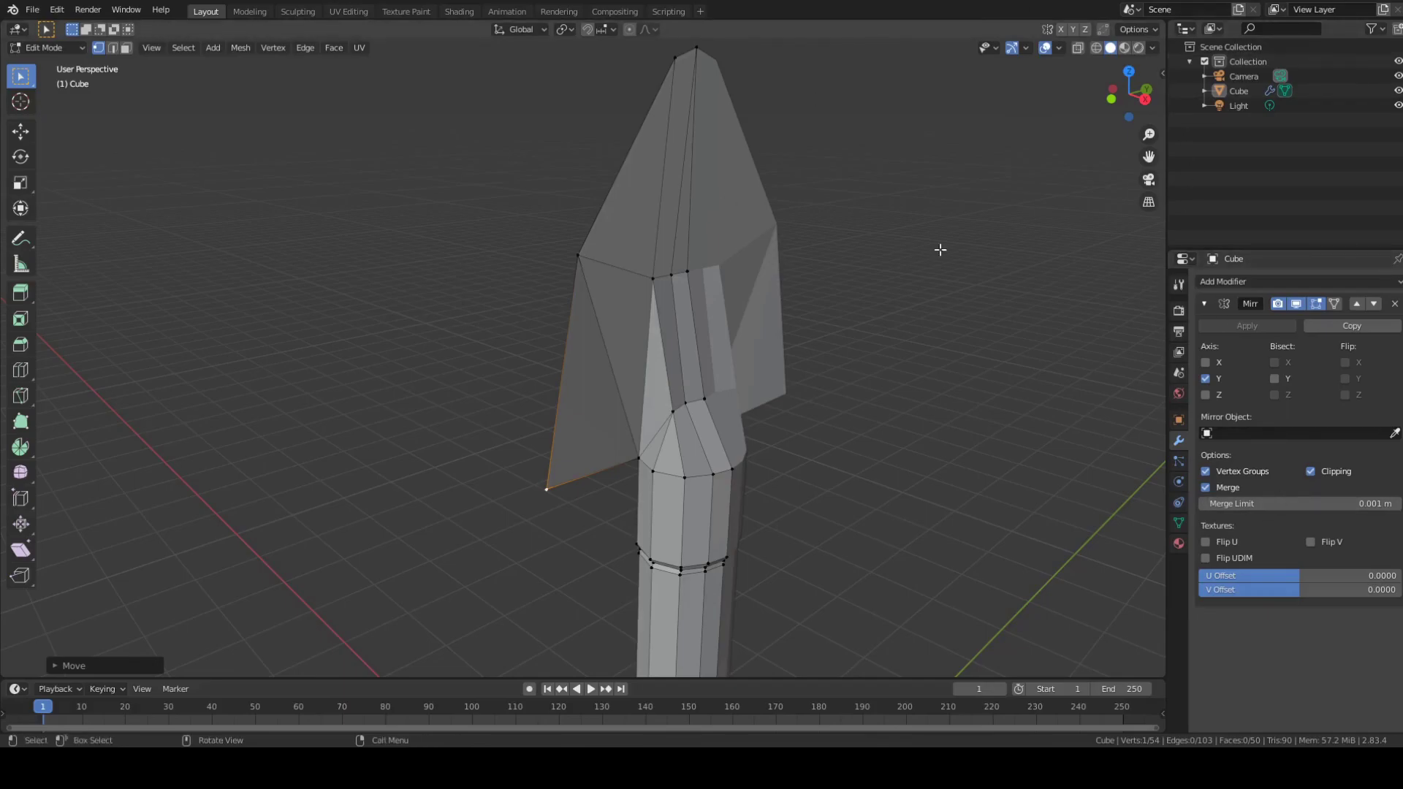
middle_drag(980, 524, 914, 523)
scroll(799, 533, down, 2)
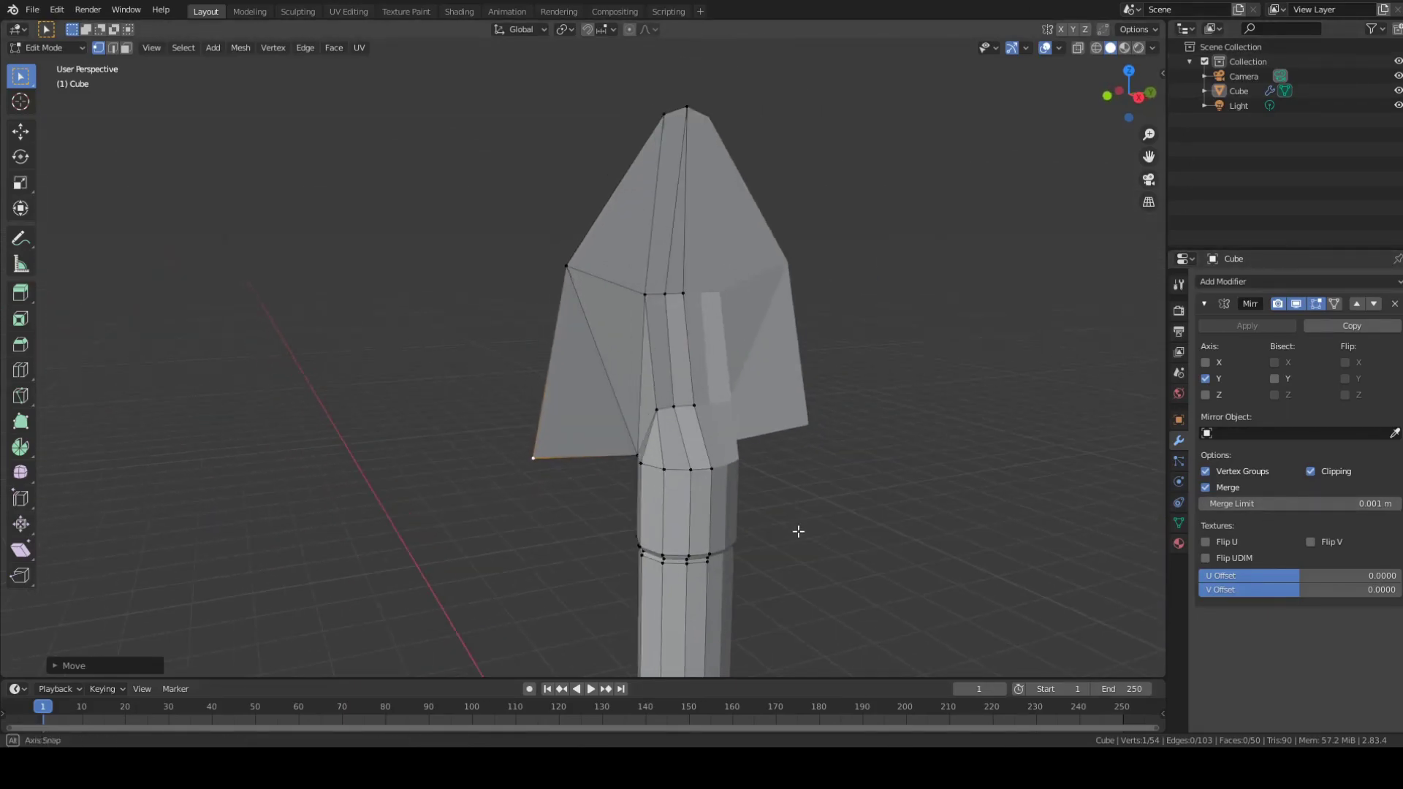
middle_drag(799, 533, 805, 514)
scroll(758, 451, up, 3)
Step: Move the flap's lower outer vertex toward the blade along the X axis by about 0.05 m
click(757, 450)
middle_drag(980, 516, 859, 507)
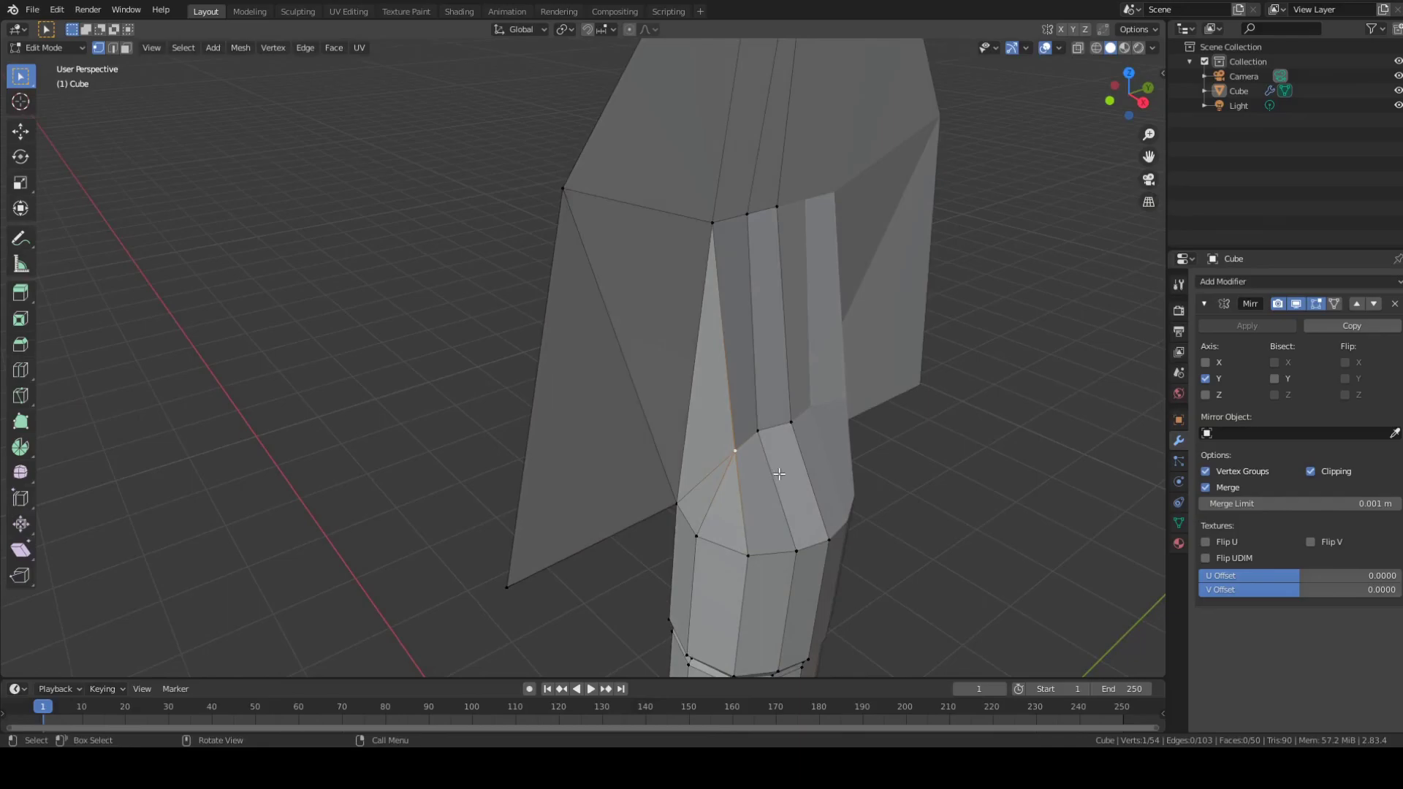
scroll(779, 474, down, 3)
scroll(779, 475, up, 2)
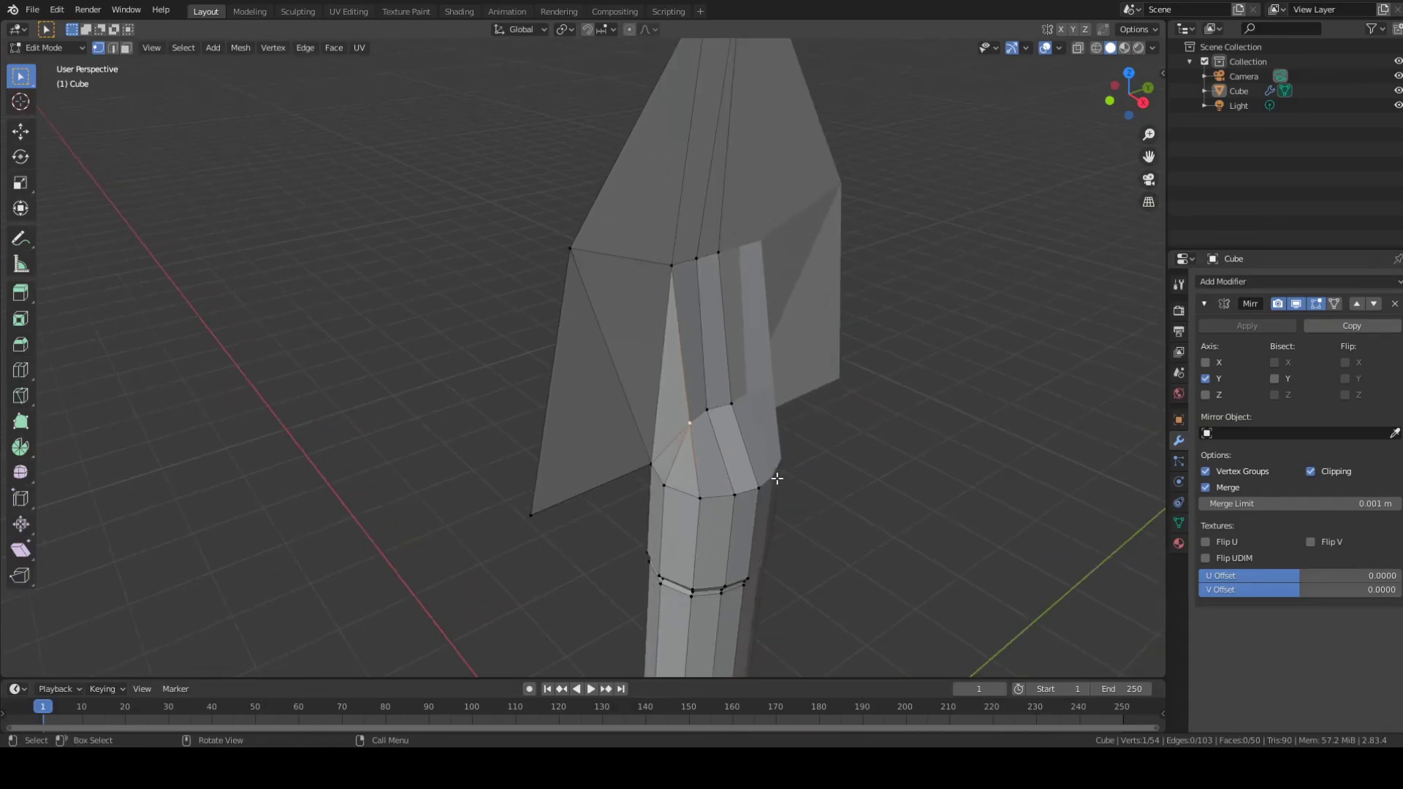
key(g)
key(x)
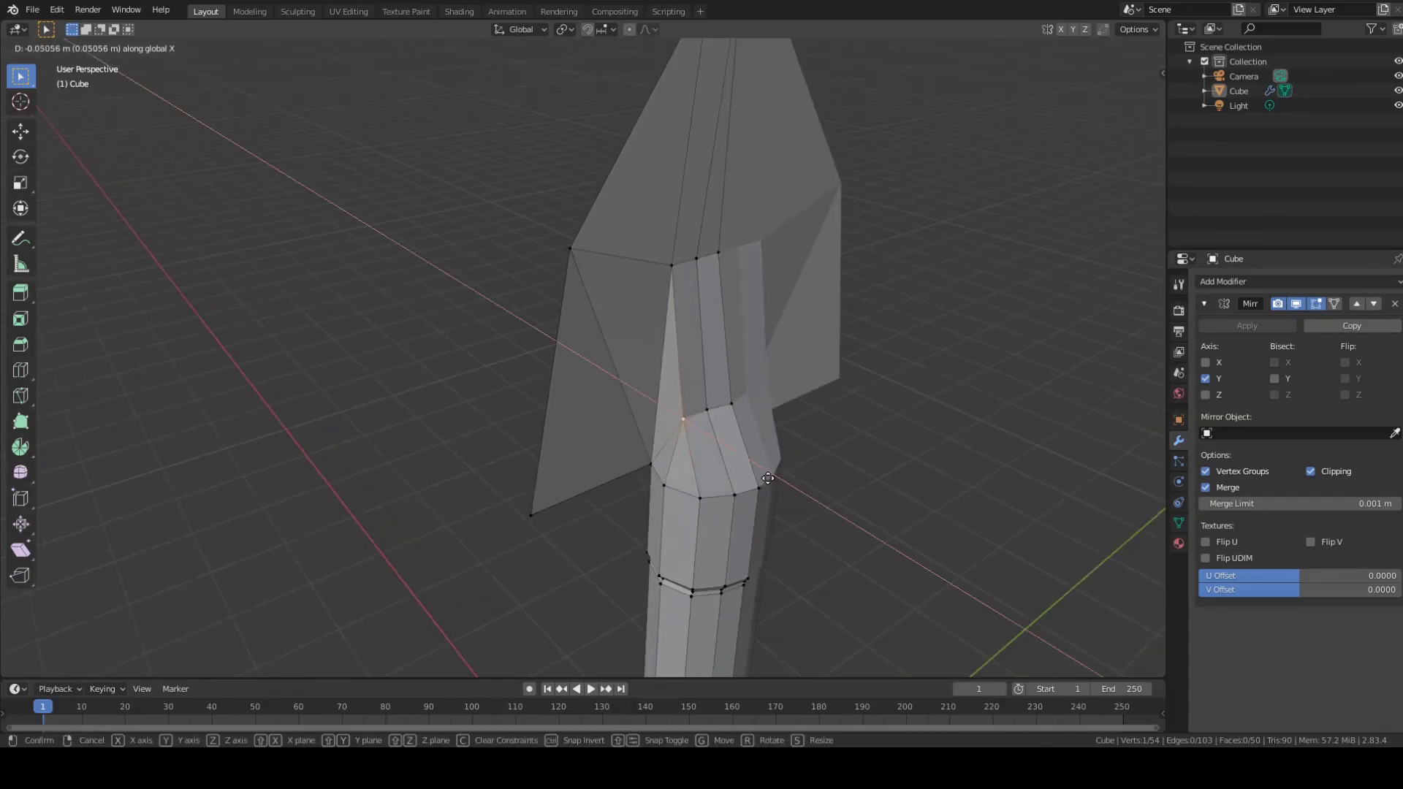
click(767, 477)
Step: Move the flap's two outer upper vertices inward along the Y axis by about 0.07 m
middle_drag(896, 489, 845, 518)
click(670, 285)
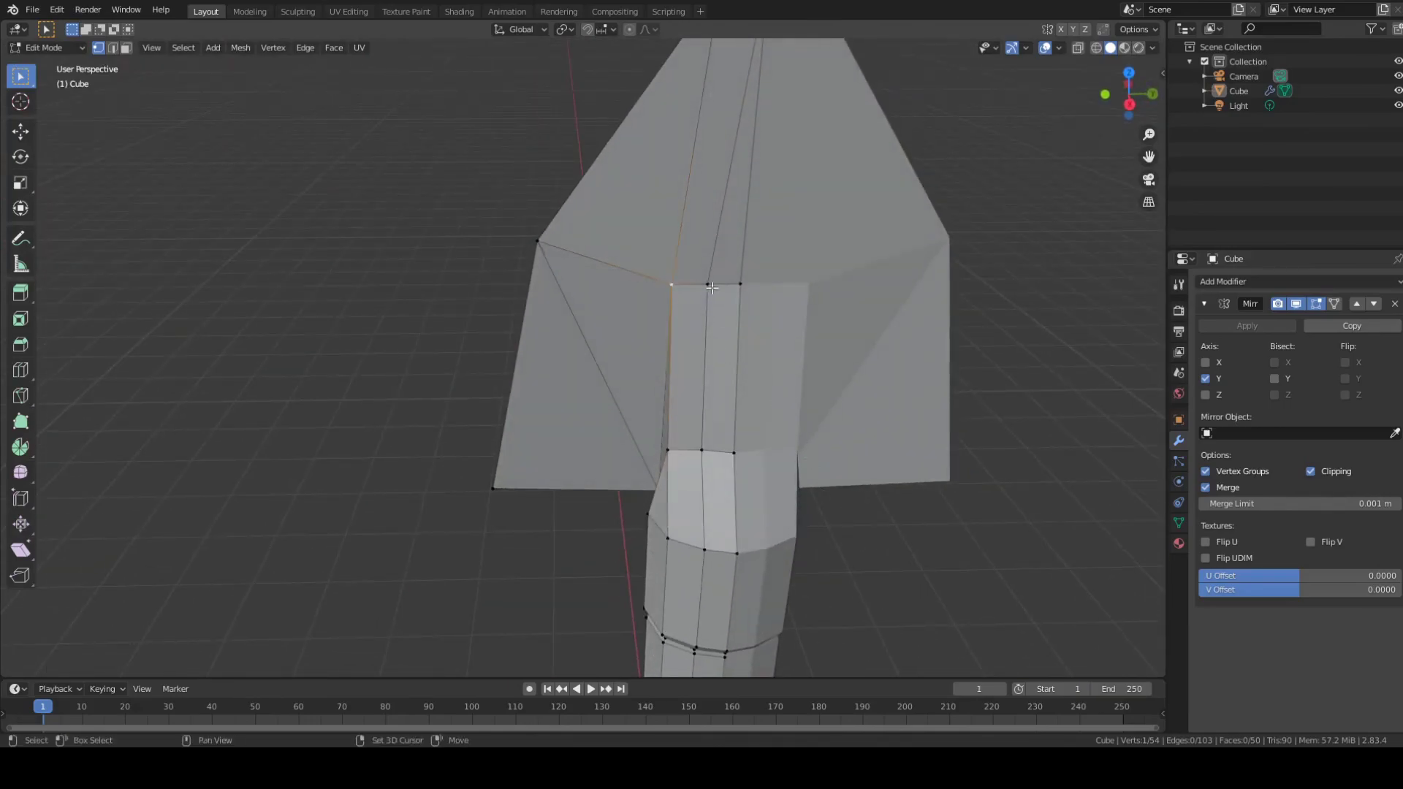
key(g)
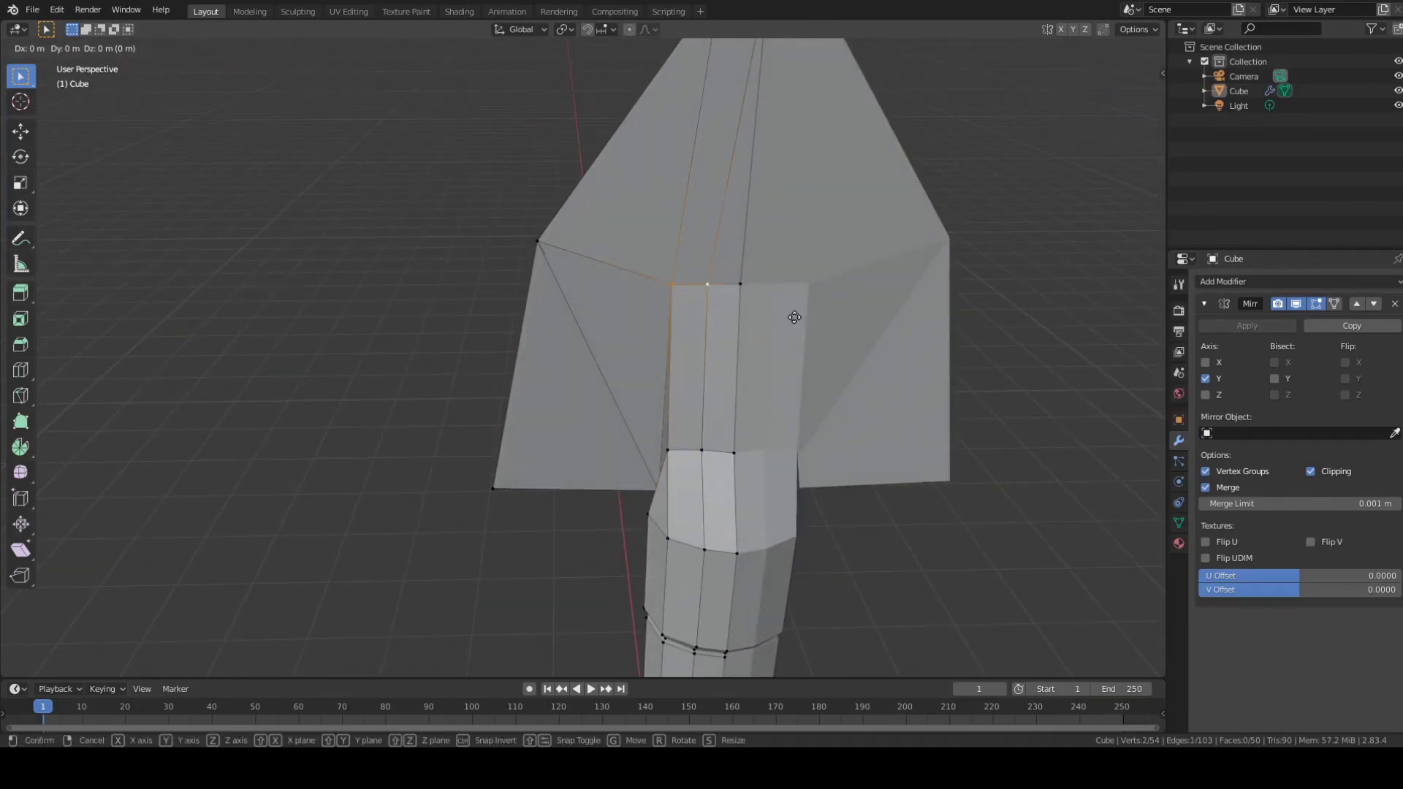
key(y)
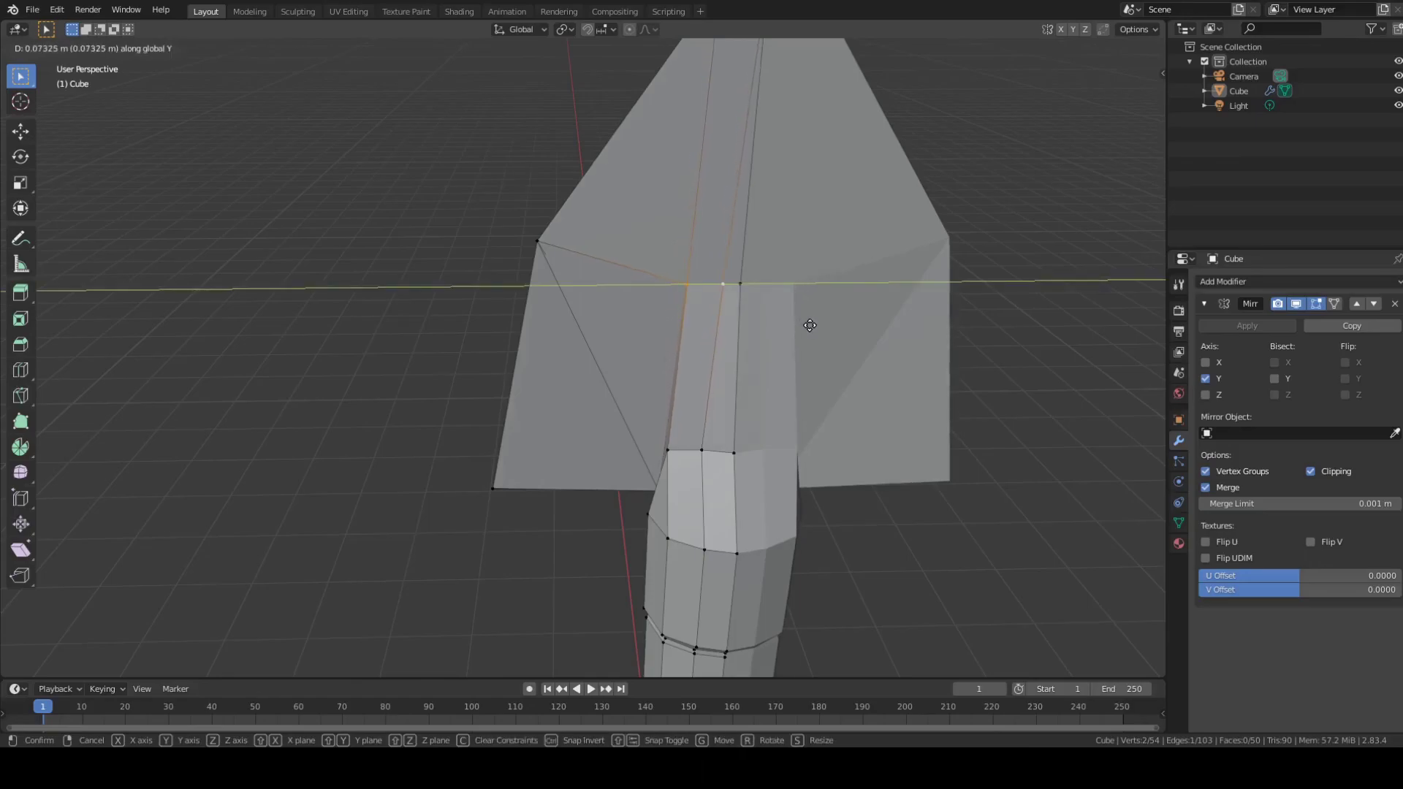
click(810, 325)
Step: Move only the flap's outermost upper vertex further inward along the Y axis to narrow the flap's upper end
middle_drag(846, 401, 753, 335)
click(685, 279)
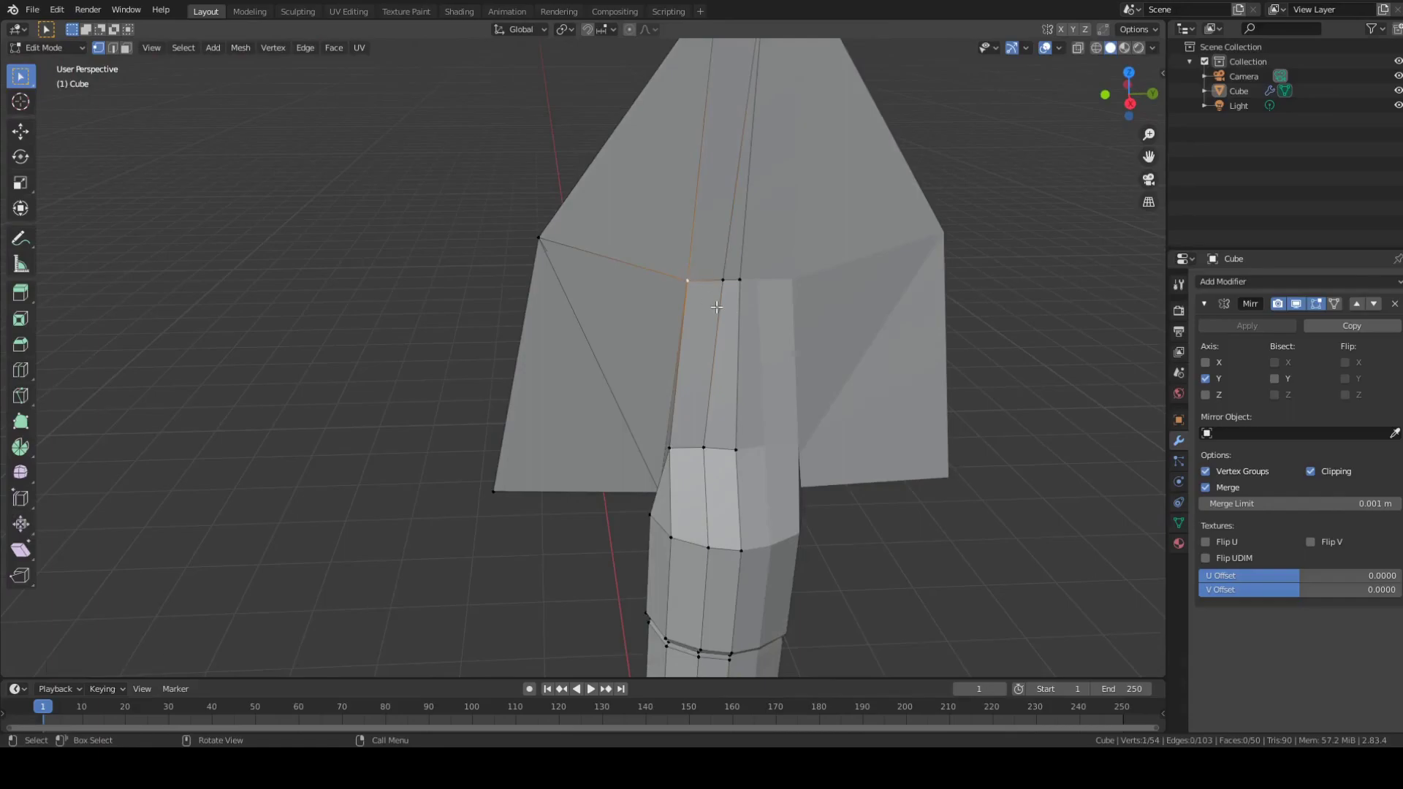
key(g)
key(y)
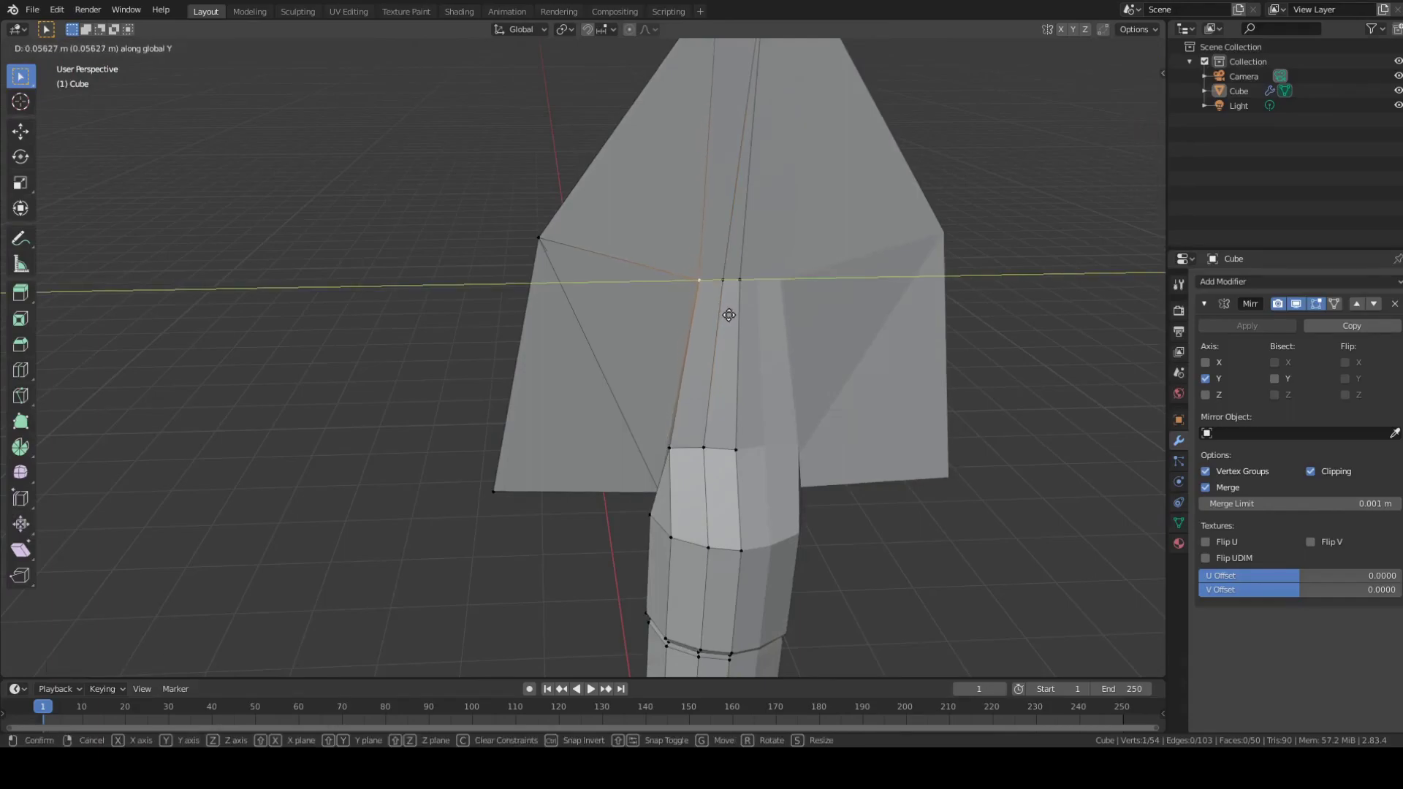
click(734, 317)
Step: Shift the flap's lower outer vertex along the X axis and inward along the Y axis to smooth the taper
middle_drag(936, 458, 856, 503)
scroll(764, 462, up, 1)
click(687, 463)
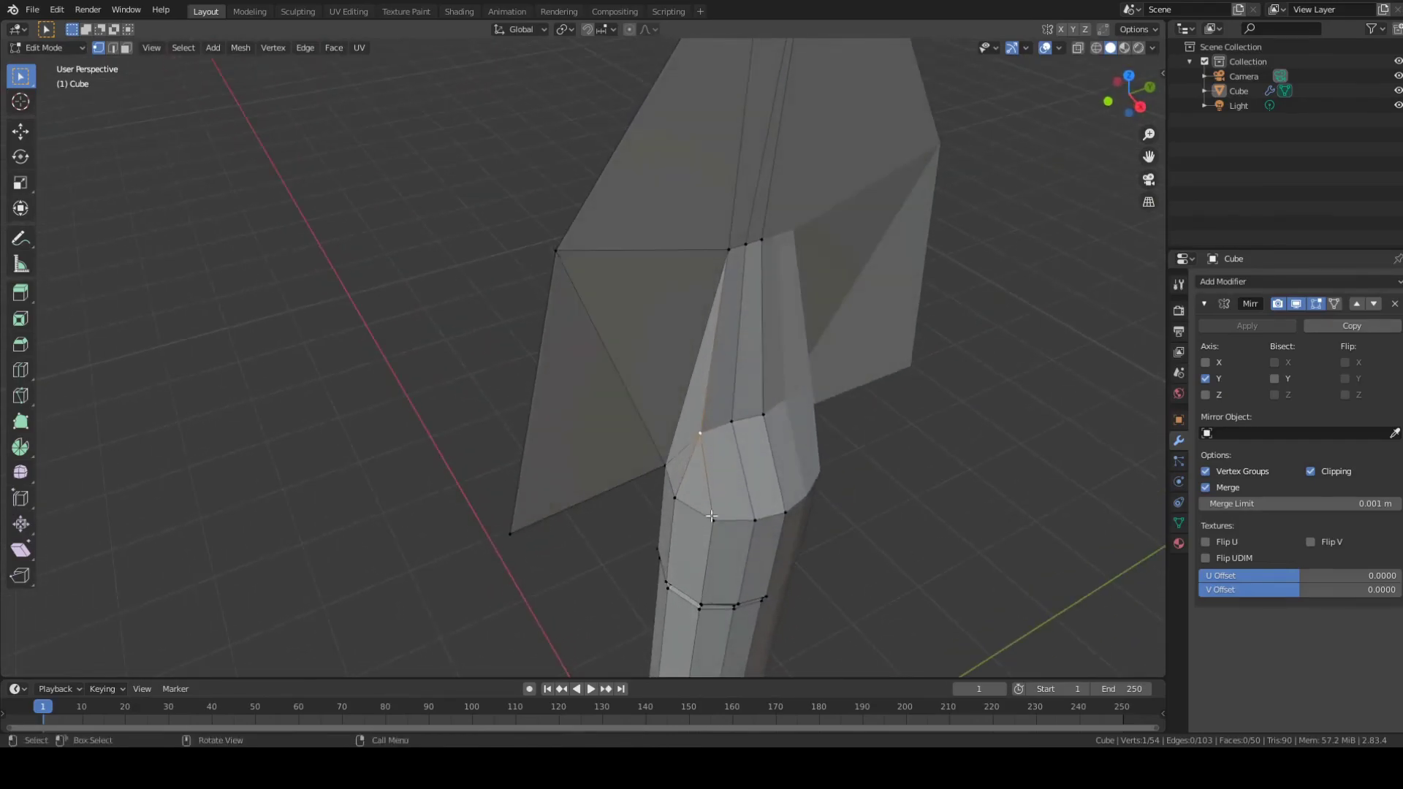
key(g)
key(x)
click(731, 454)
key(g)
key(y)
click(740, 449)
Step: Examine the narrowed flap and the whole shovel from several sides and from a distance
middle_drag(818, 474, 738, 433)
middle_drag(881, 529, 840, 510)
scroll(934, 589, down, 3)
middle_drag(933, 589, 856, 603)
middle_drag(705, 560, 936, 564)
scroll(931, 564, down, 2)
mouse_move(850, 561)
middle_down()
mouse_move(943, 564)
mouse_move(872, 574)
middle_up()
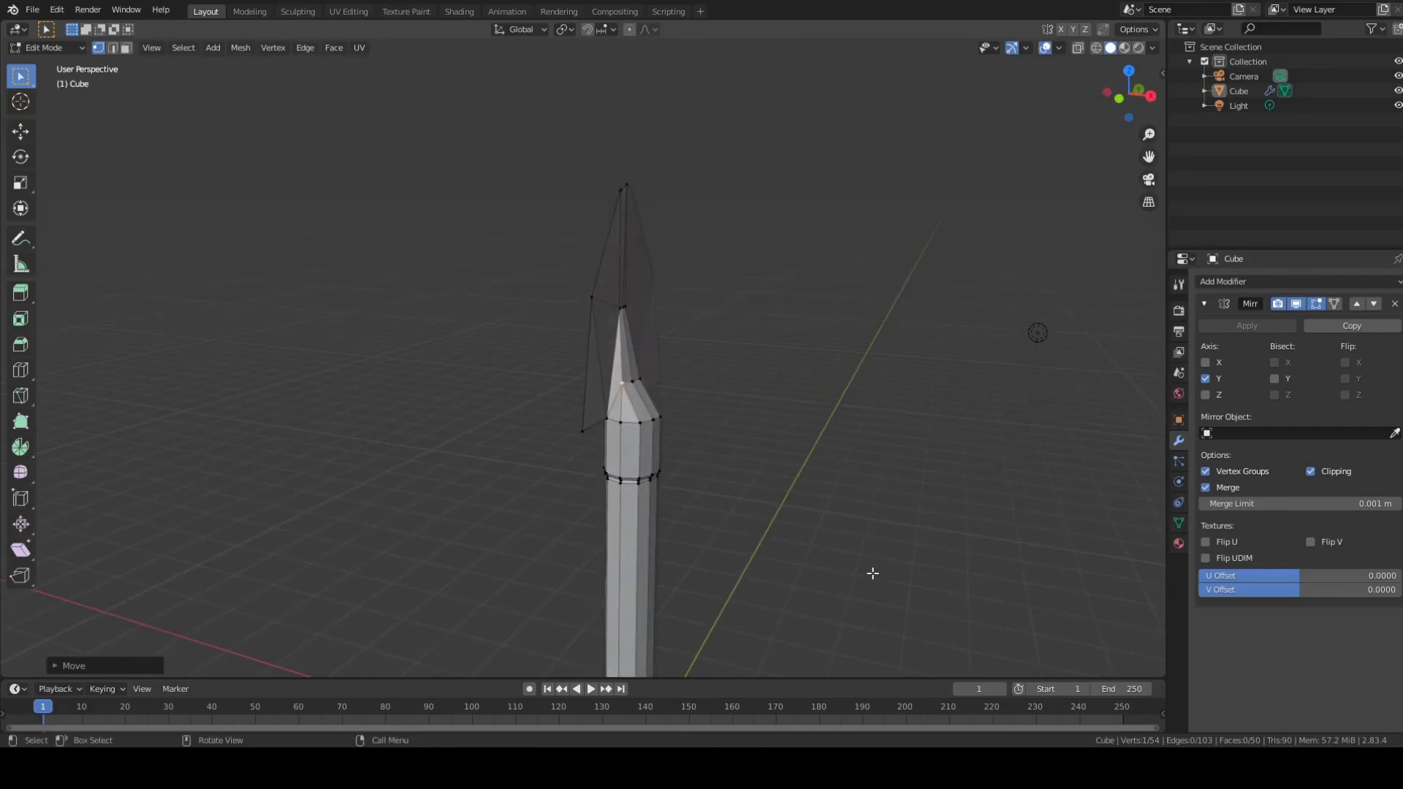
scroll(872, 574, down, 4)
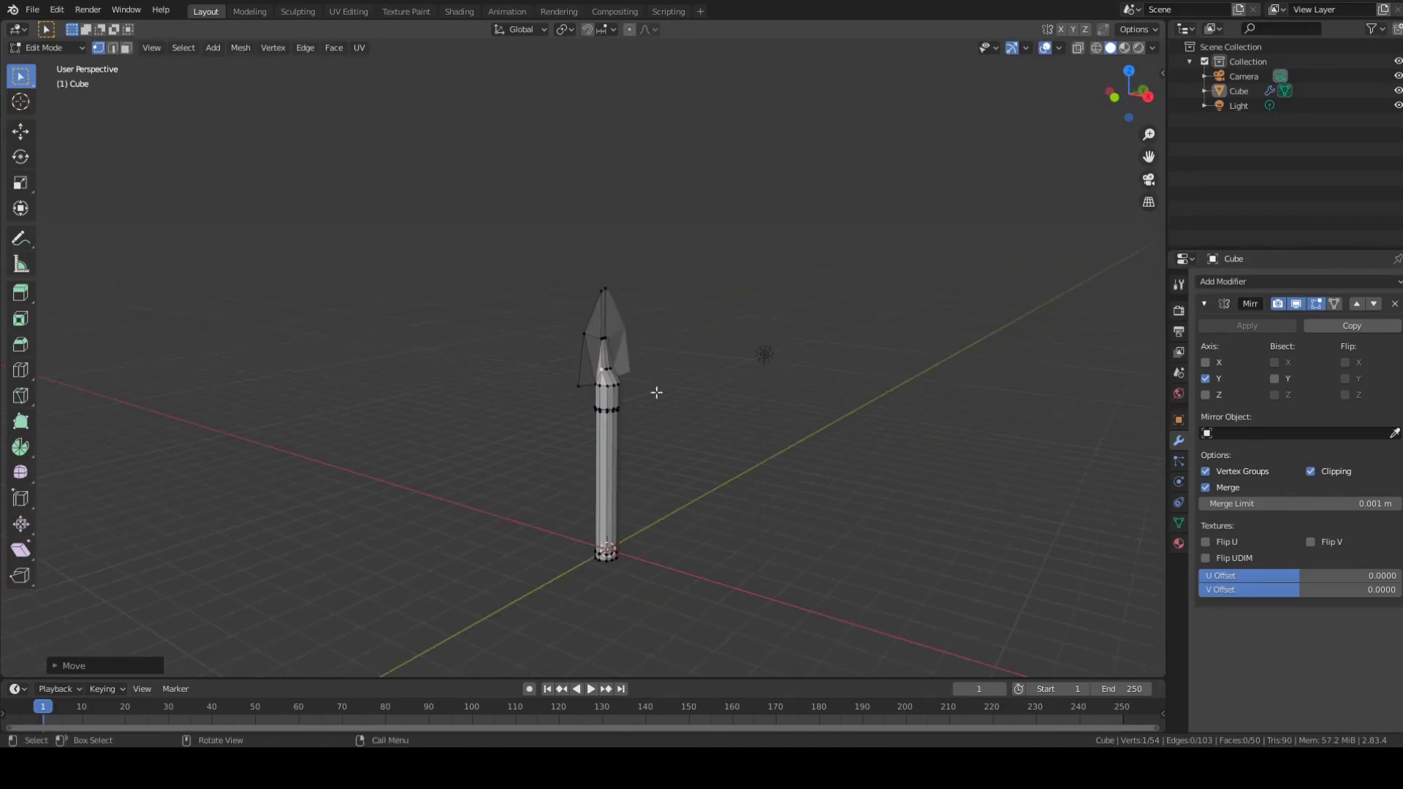
Step: Select the edge loops of the groove below the collar together with the collar's upper edge loop
scroll(717, 551, up, 8)
click(848, 539)
middle_drag(848, 539, 852, 392)
alt+click(724, 440)
alt+shift+click(722, 433)
scroll(795, 531, down, 3)
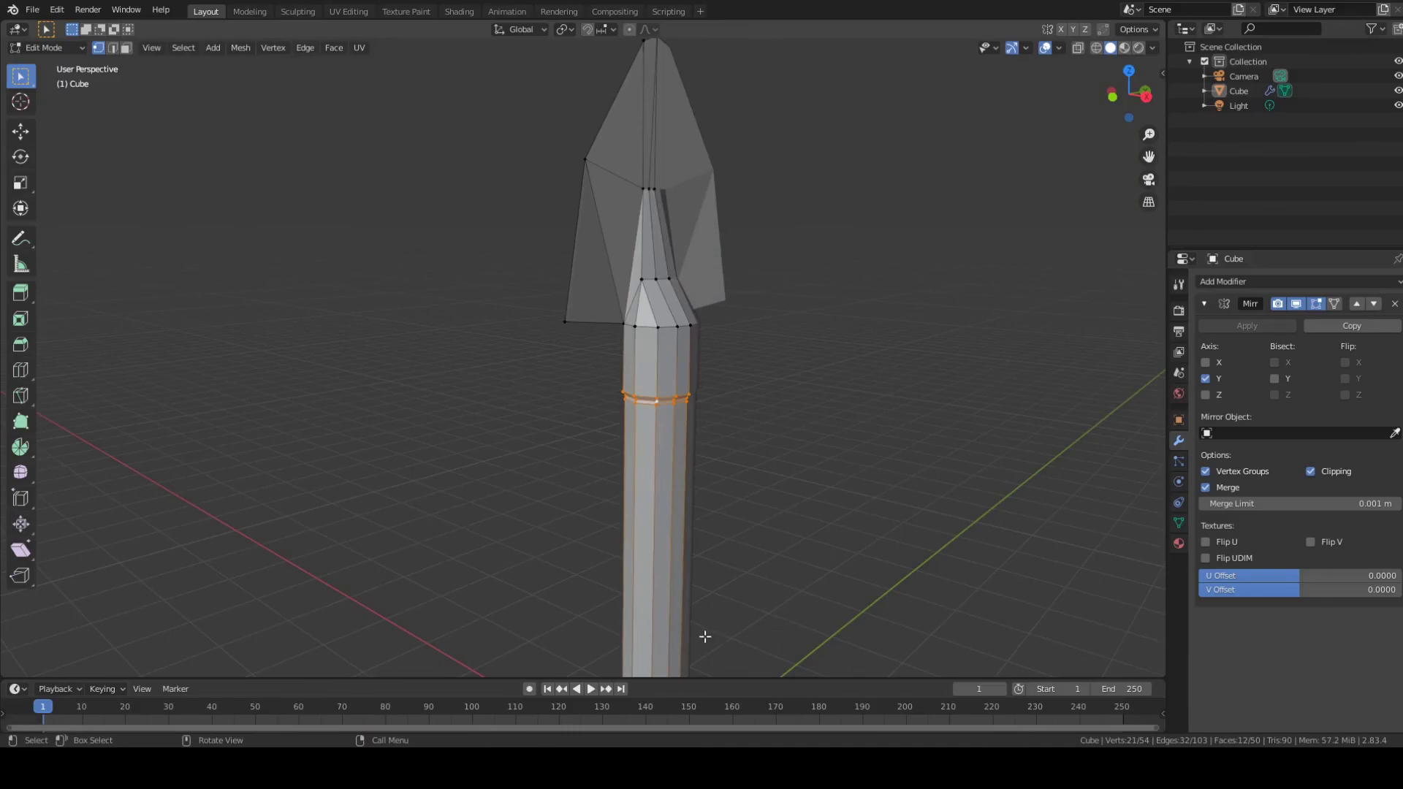
alt+shift+click(667, 331)
middle_drag(770, 436, 922, 427)
shift+click(510, 330)
middle_drag(695, 376, 576, 413)
middle_drag(871, 502, 809, 452)
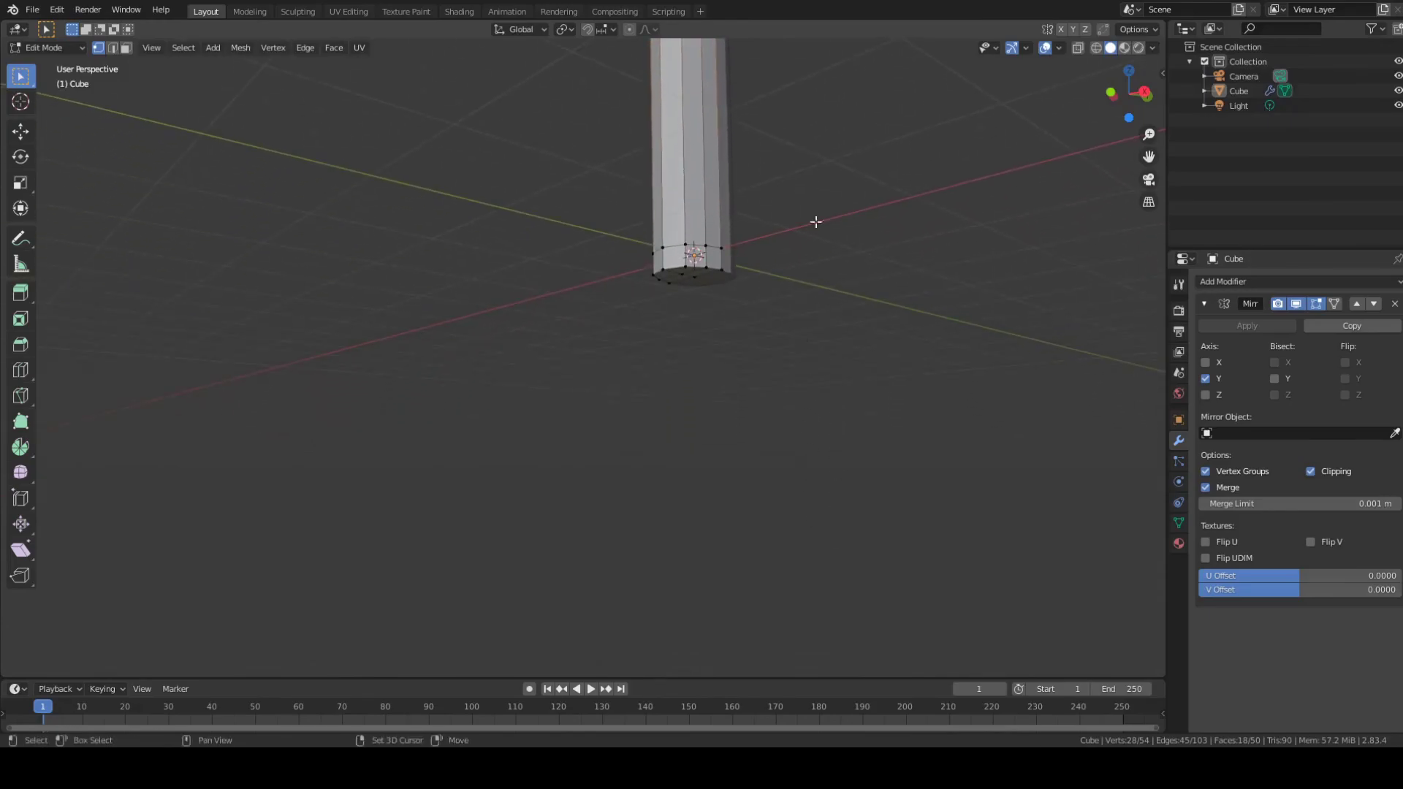
Step: Add the edge loop near the handle's lower end and the outer vertices of its bottom end to the selection
alt+click(696, 256)
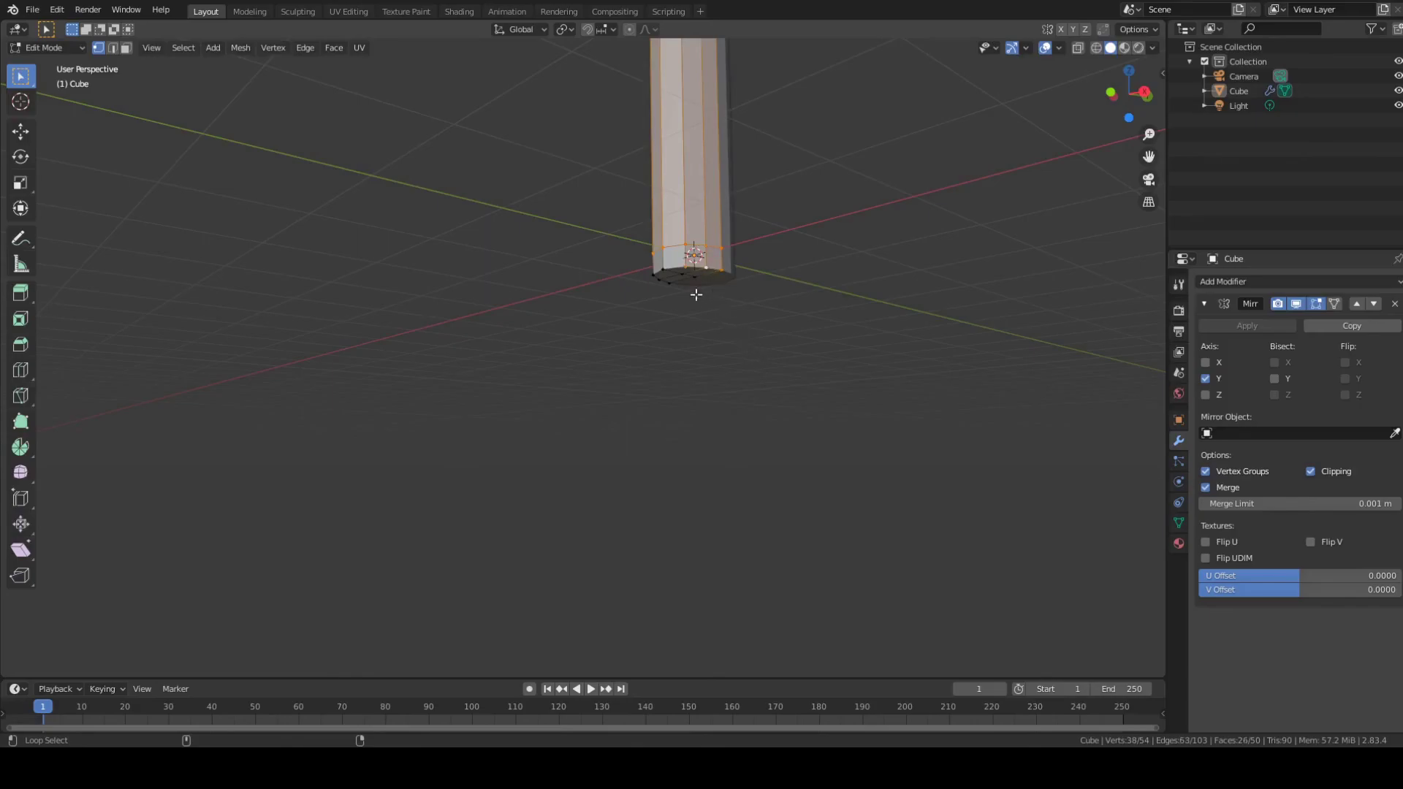
shift+click(662, 269)
shift+click(682, 274)
shift+click(695, 276)
shift+click(668, 283)
shift+click(658, 278)
shift+click(657, 277)
middle_drag(802, 291, 813, 527)
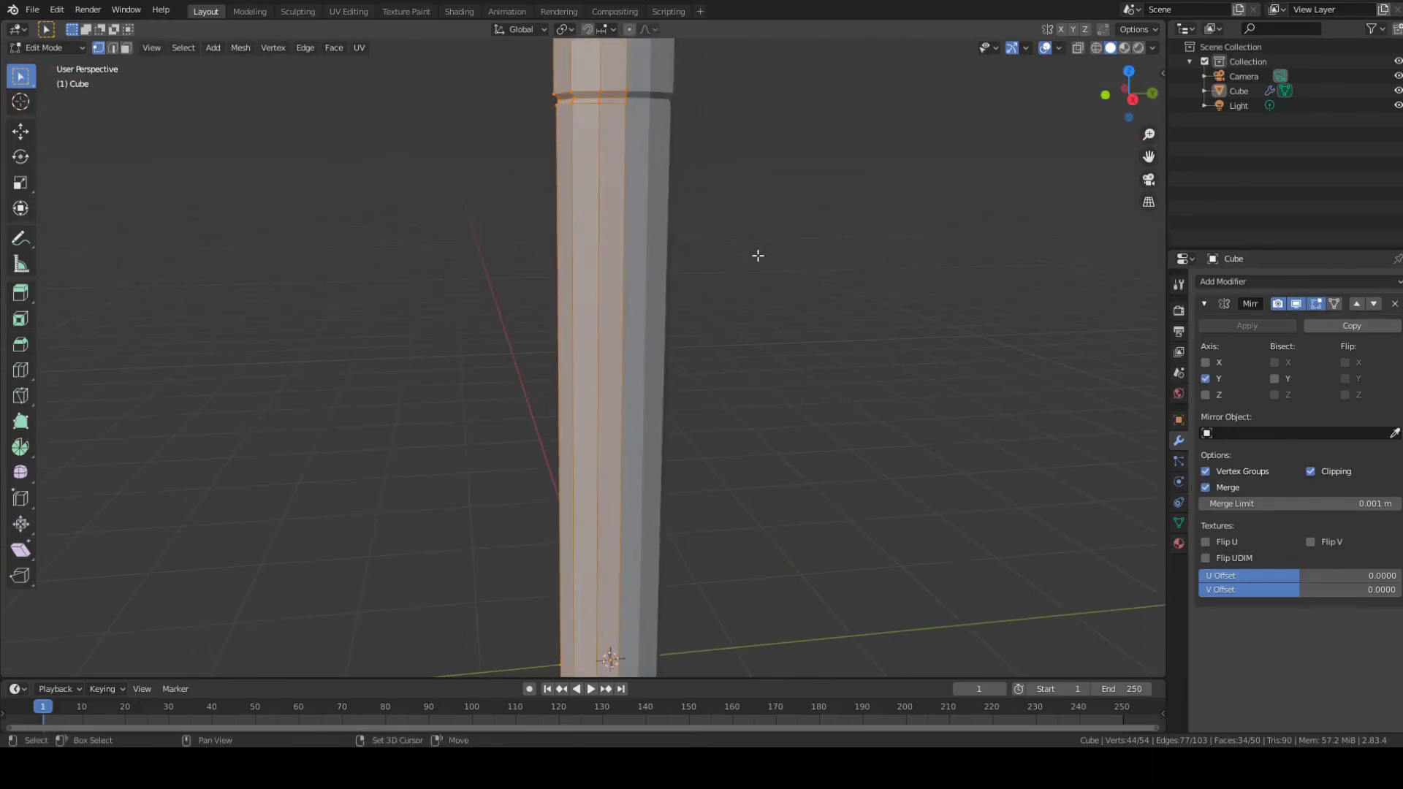
scroll(780, 198, down, 5)
scroll(710, 270, up, 1)
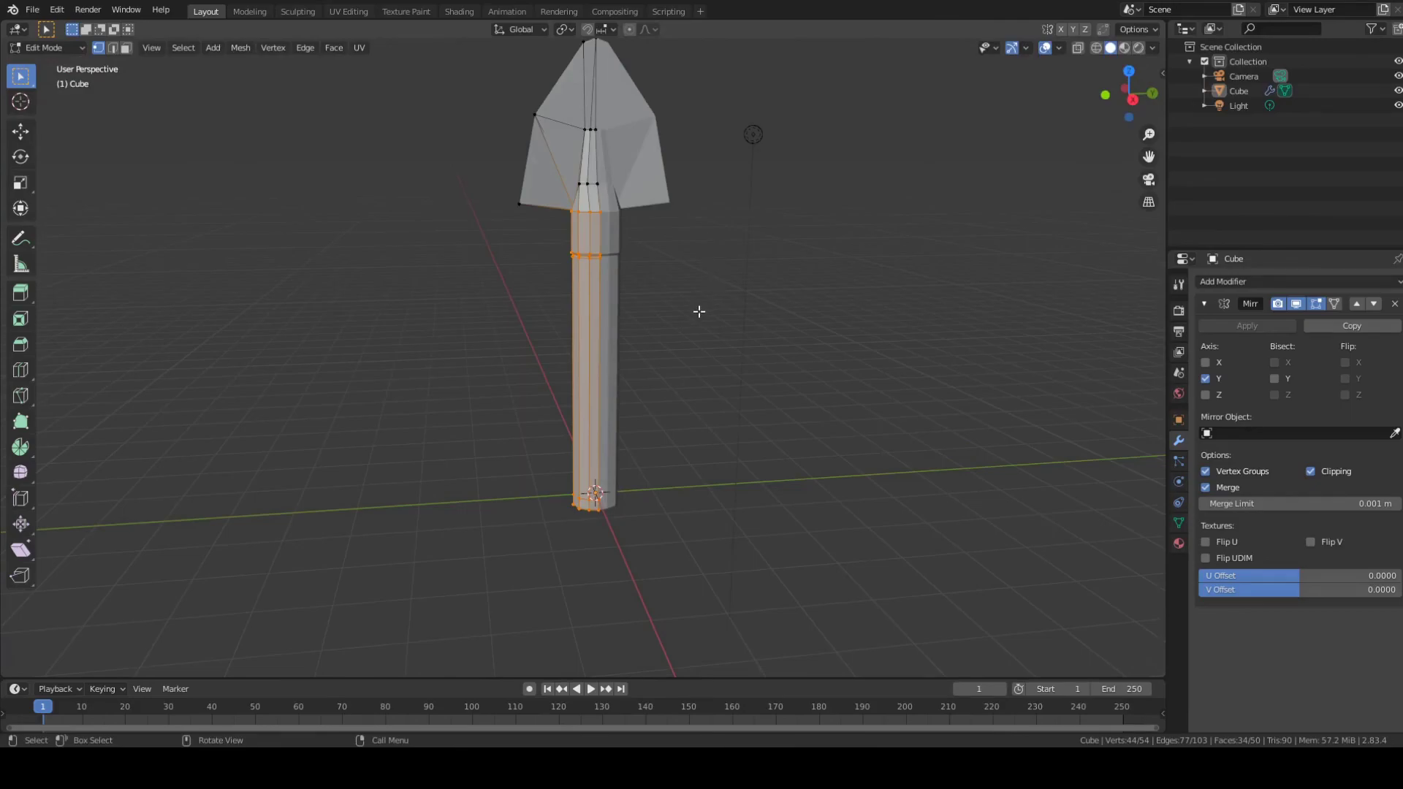
Step: Shift the selected handle and collar inward along Y by about 0.05 m and scale them along Y to about 0.53
middle_drag(623, 295, 722, 373)
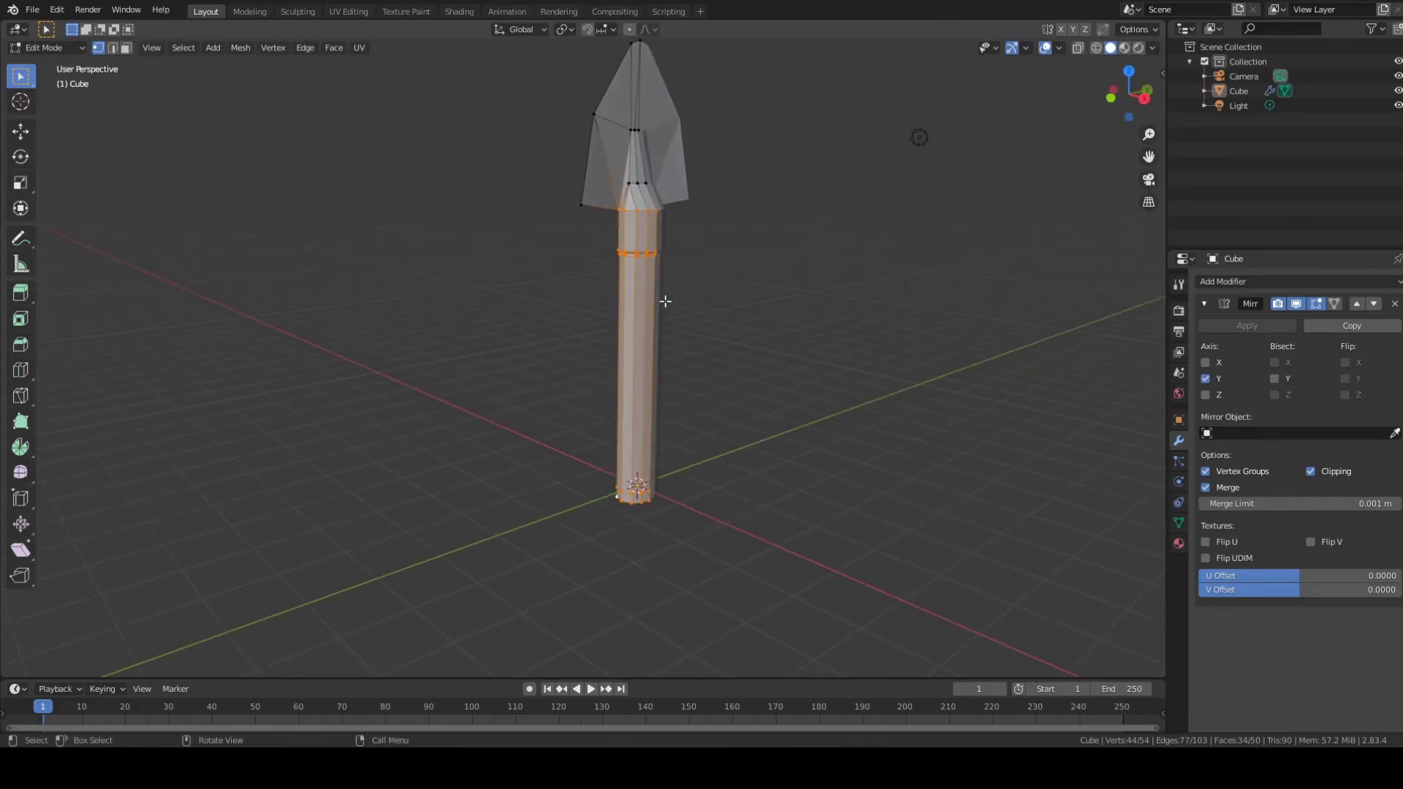
middle_drag(698, 299, 766, 331)
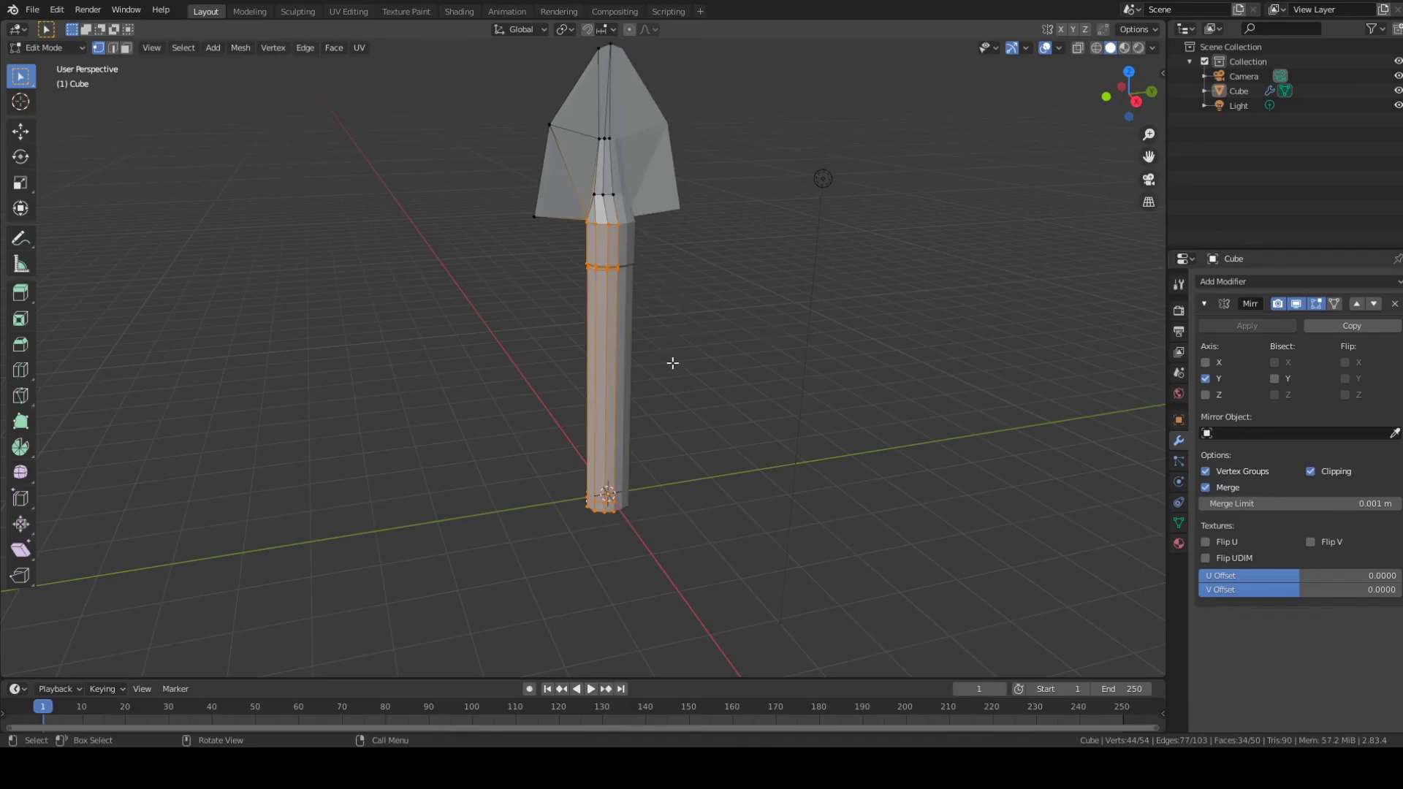
key(g)
key(y)
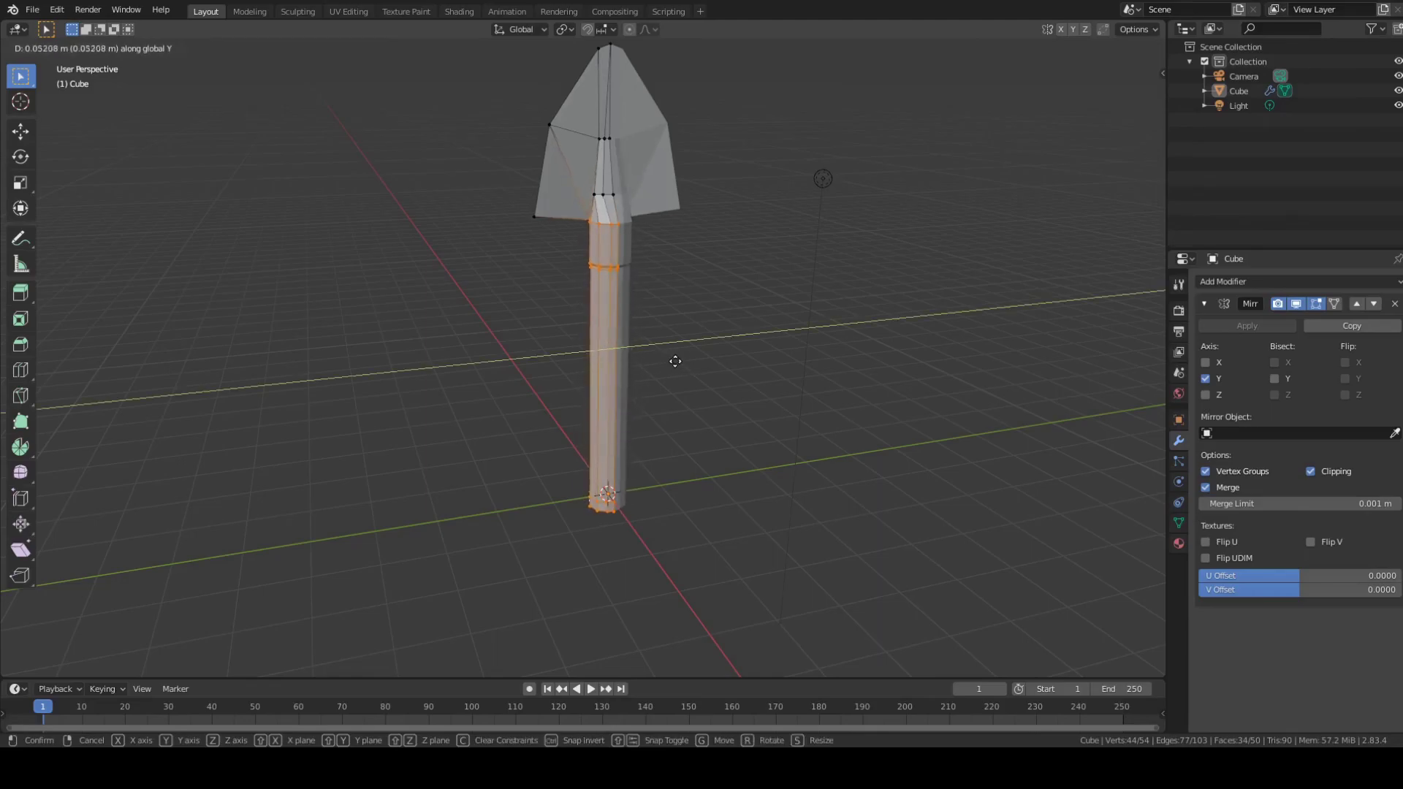
click(676, 361)
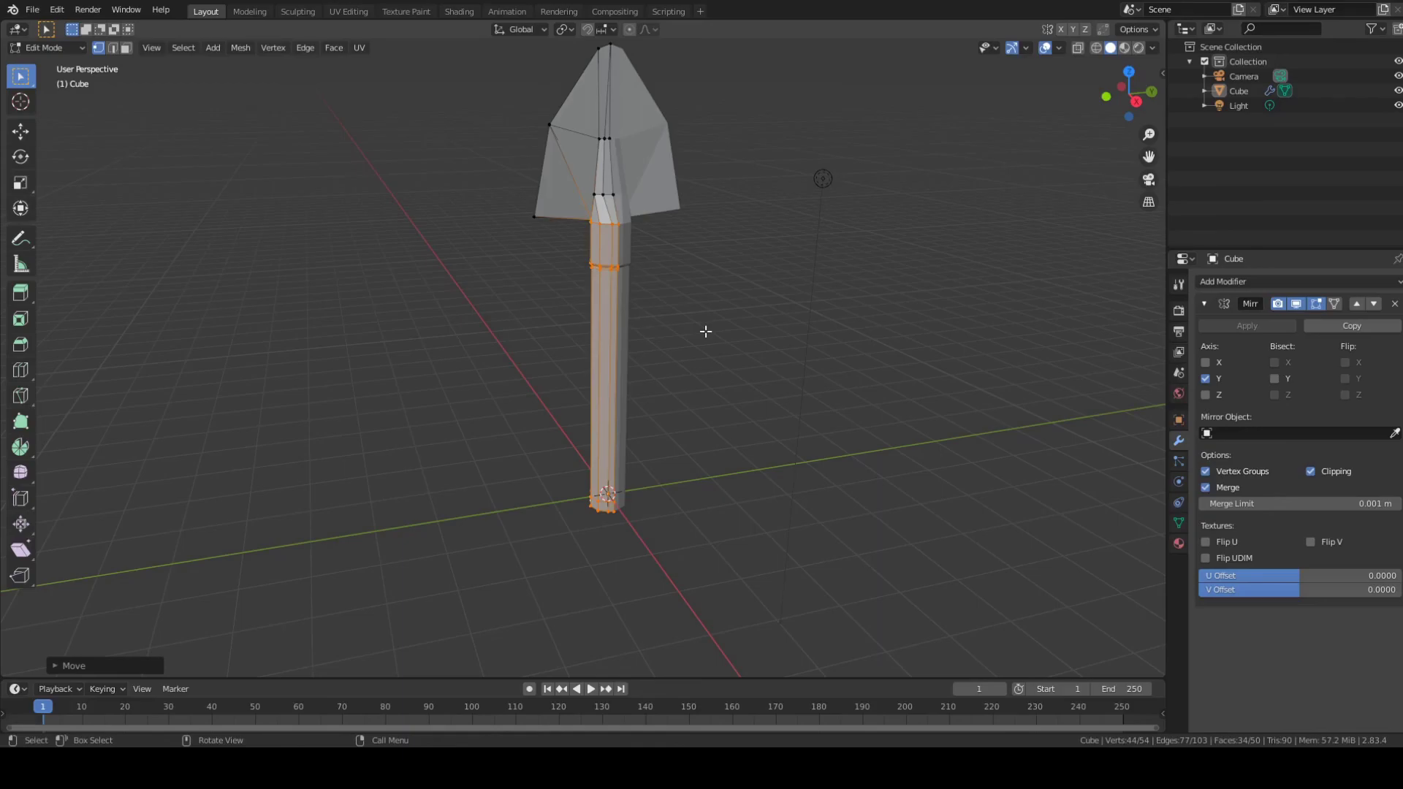
key(s)
key(y)
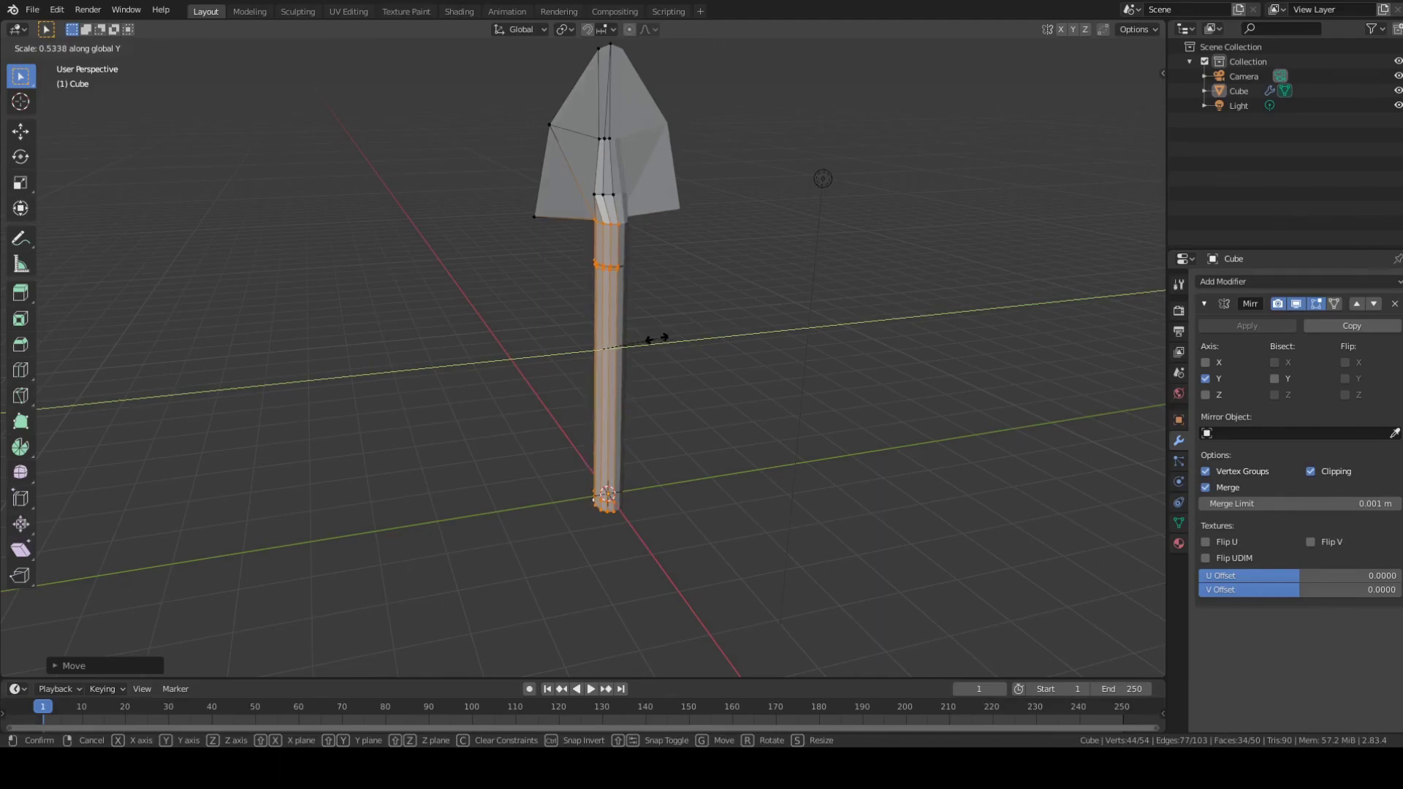
click(656, 338)
right_click(657, 339)
click(655, 339)
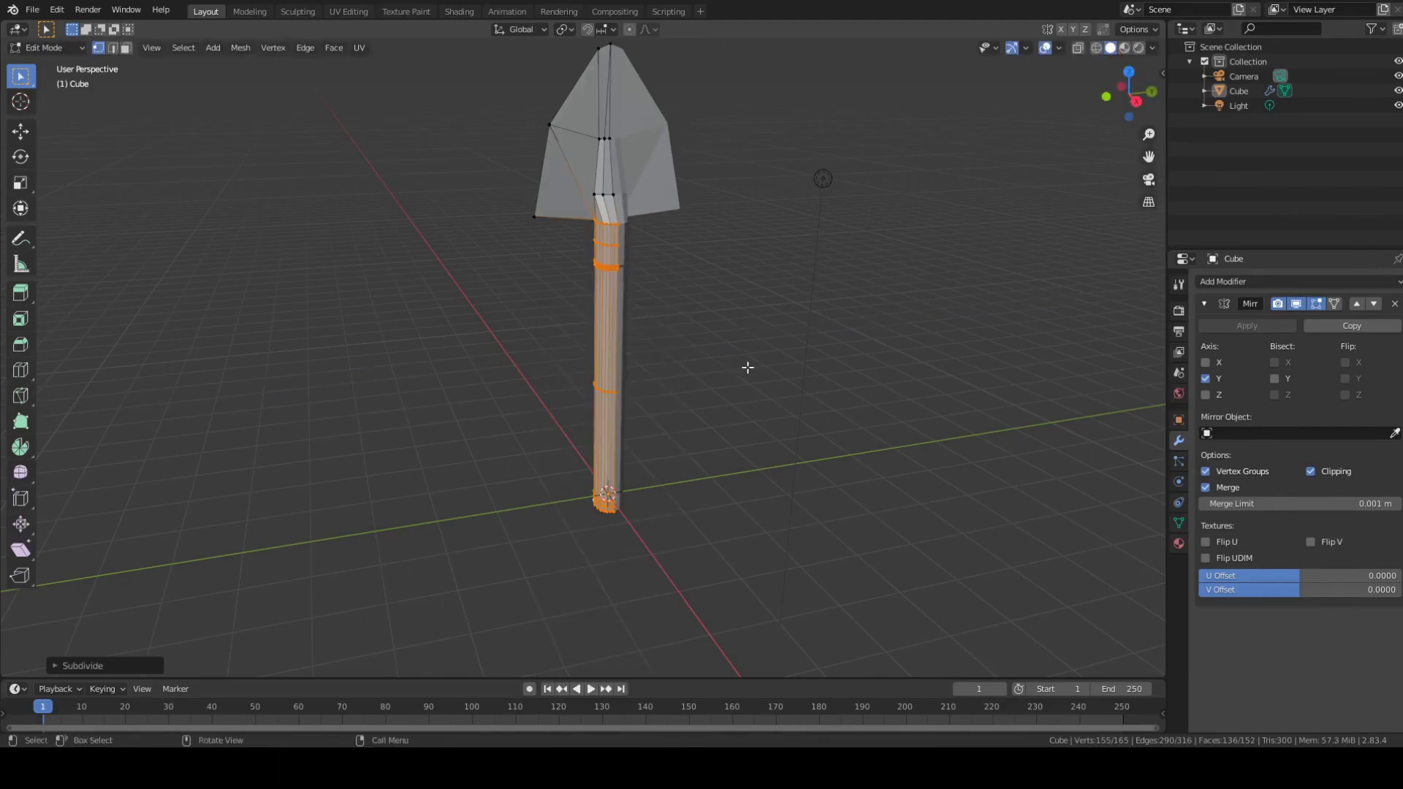
key(ctrl+z)
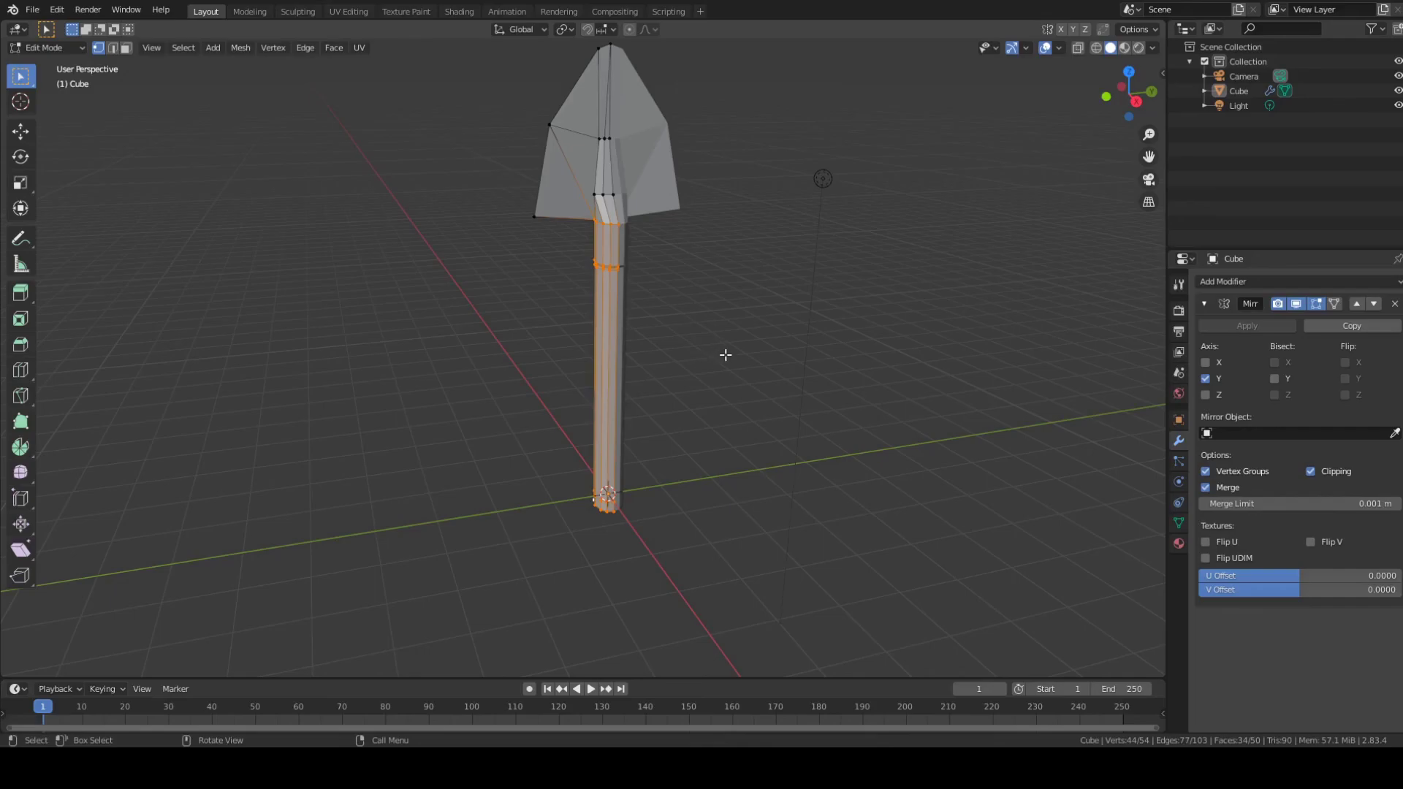
Step: Examine the narrowed handle from several sides without the selection and bring the handle selection back
scroll(719, 355, up, 2)
middle_drag(666, 354, 788, 303)
click(935, 270)
scroll(940, 279, down, 1)
middle_drag(939, 279, 842, 261)
scroll(759, 400, down, 2)
middle_drag(759, 400, 638, 453)
mouse_move(765, 285)
middle_down()
mouse_move(726, 366)
mouse_move(660, 285)
mouse_move(704, 309)
mouse_move(745, 298)
middle_up()
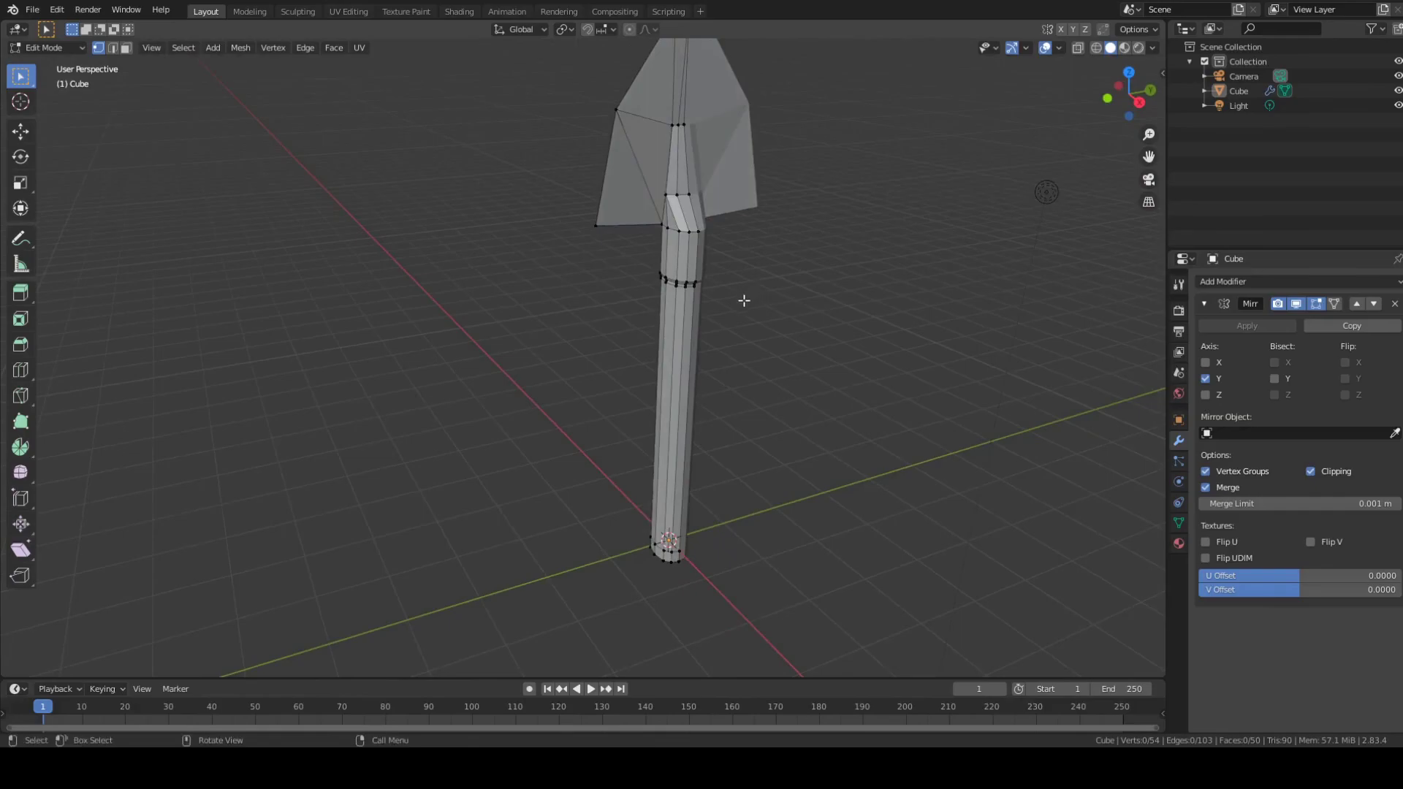
scroll(746, 299, up, 4)
middle_drag(798, 339, 923, 329)
scroll(912, 304, down, 3)
middle_drag(865, 266, 824, 283)
key(ctrl+z)
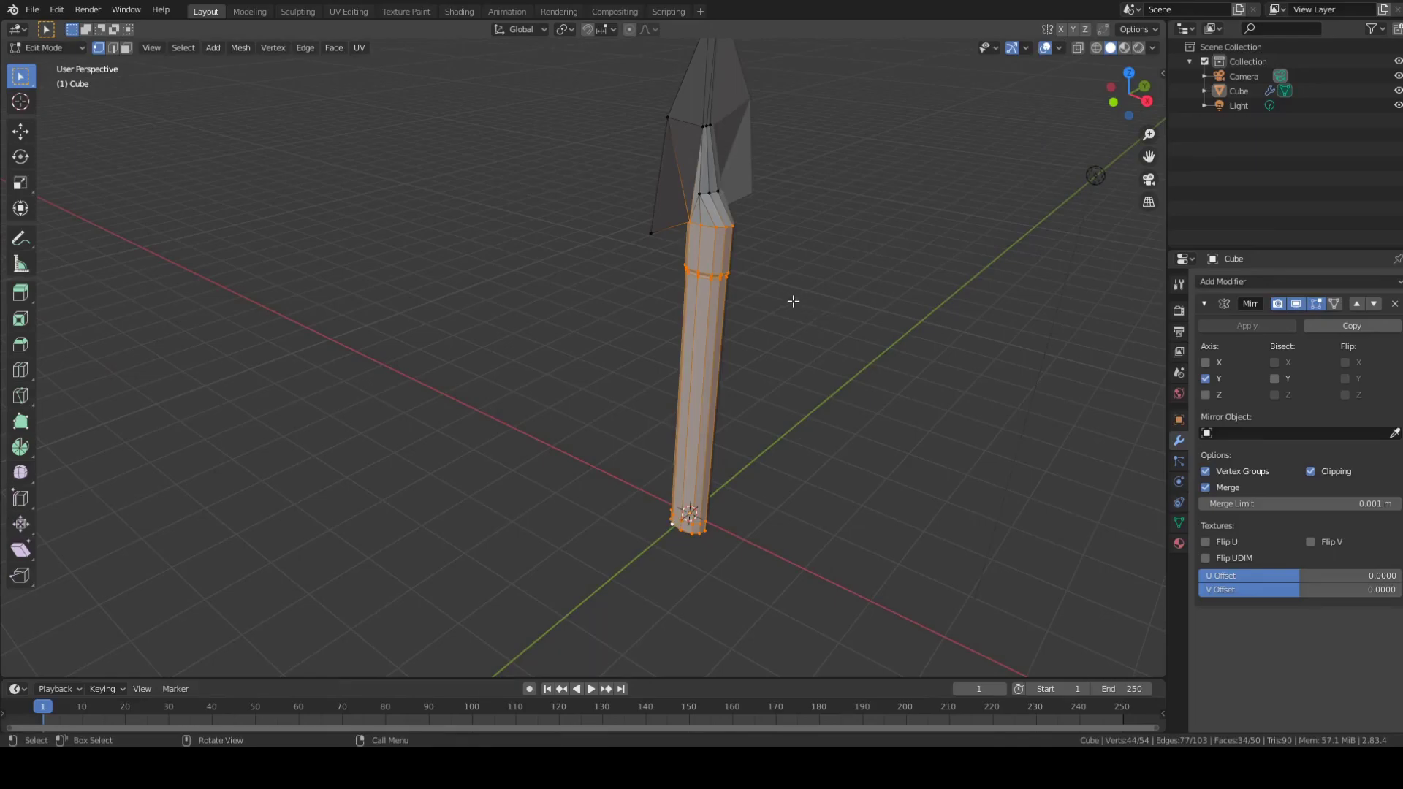
Step: Try scaling the selected handle and collar along X to about 0.47
middle_drag(791, 297, 870, 298)
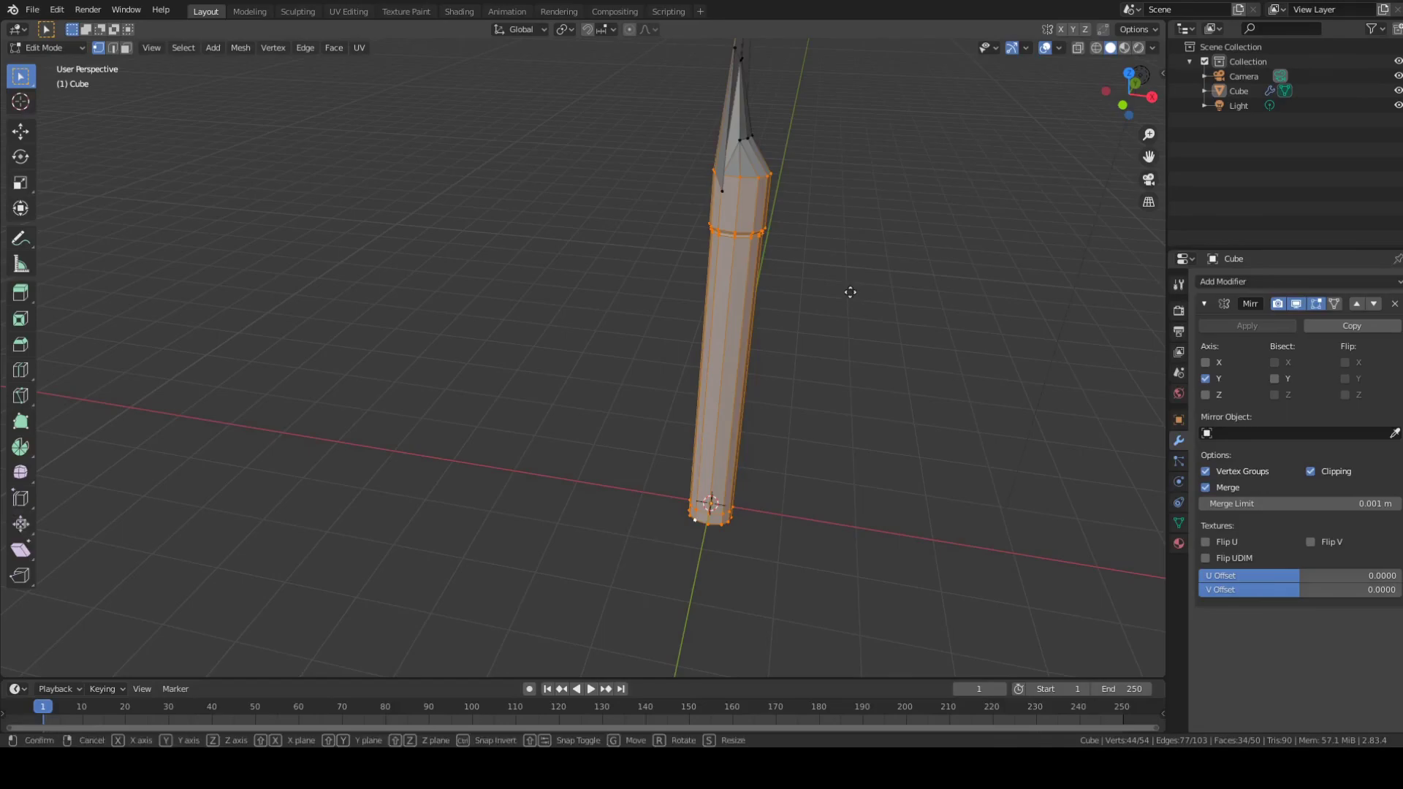
key(g)
click(850, 294)
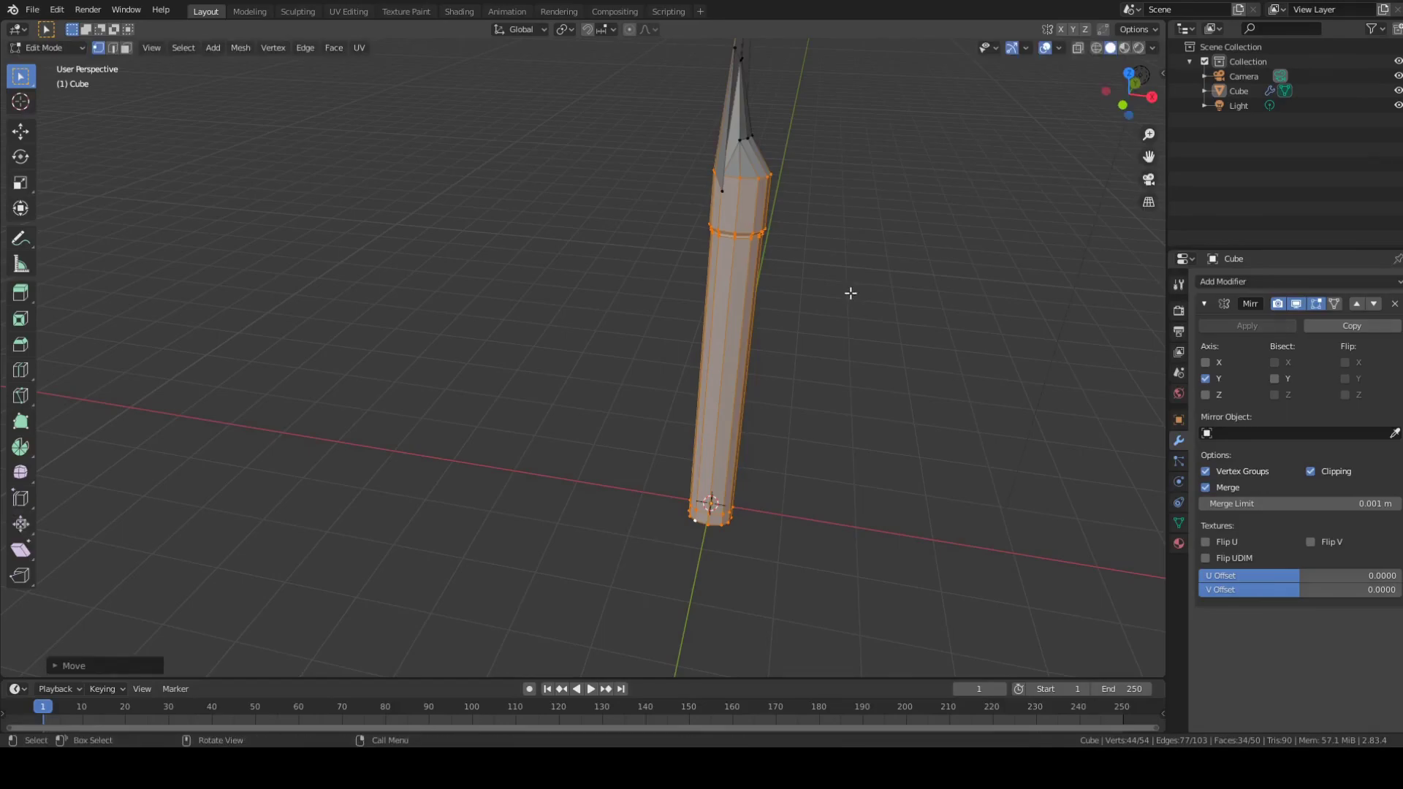
key(s)
key(x)
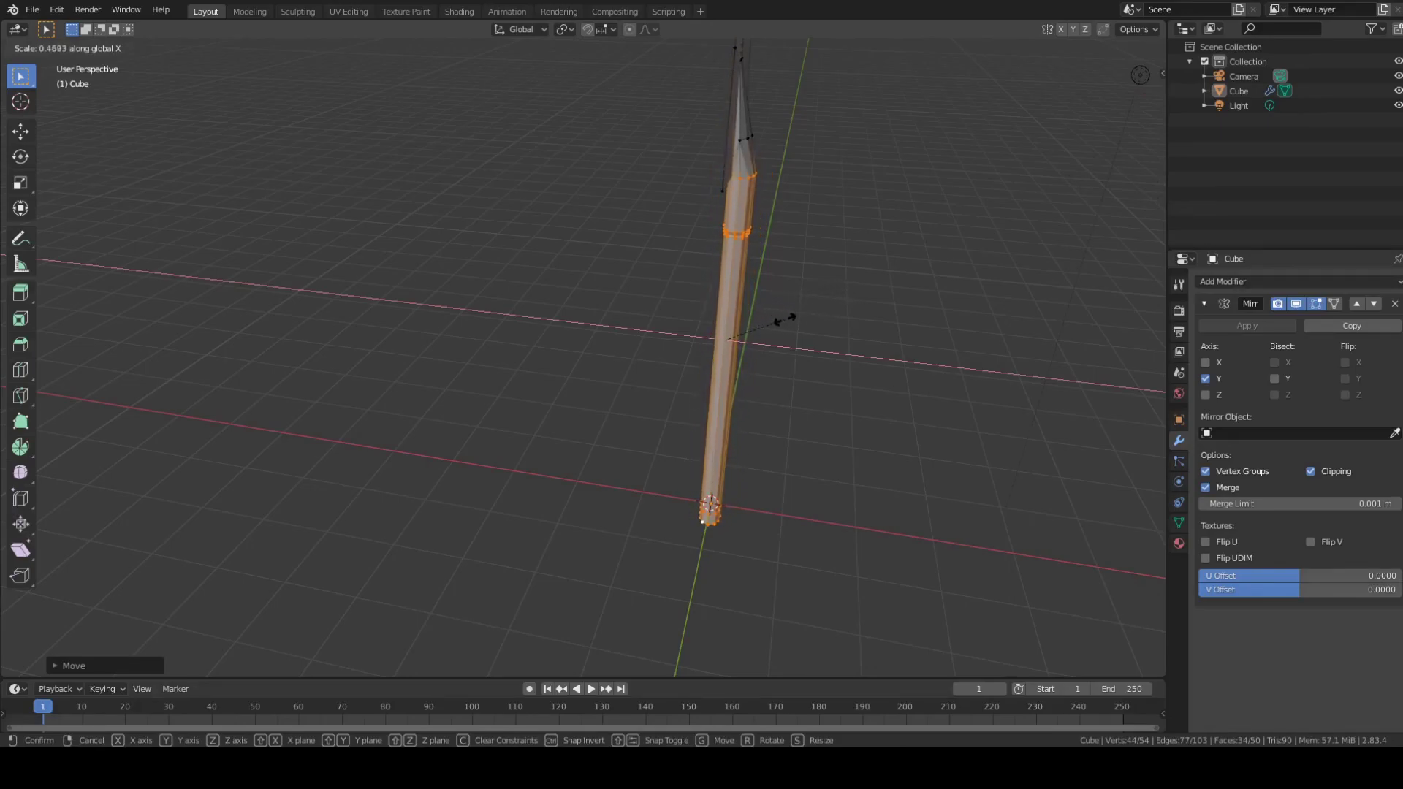
click(785, 320)
middle_drag(831, 361, 711, 363)
scroll(706, 363, down, 3)
scroll(713, 399, up, 2)
middle_drag(719, 414, 843, 423)
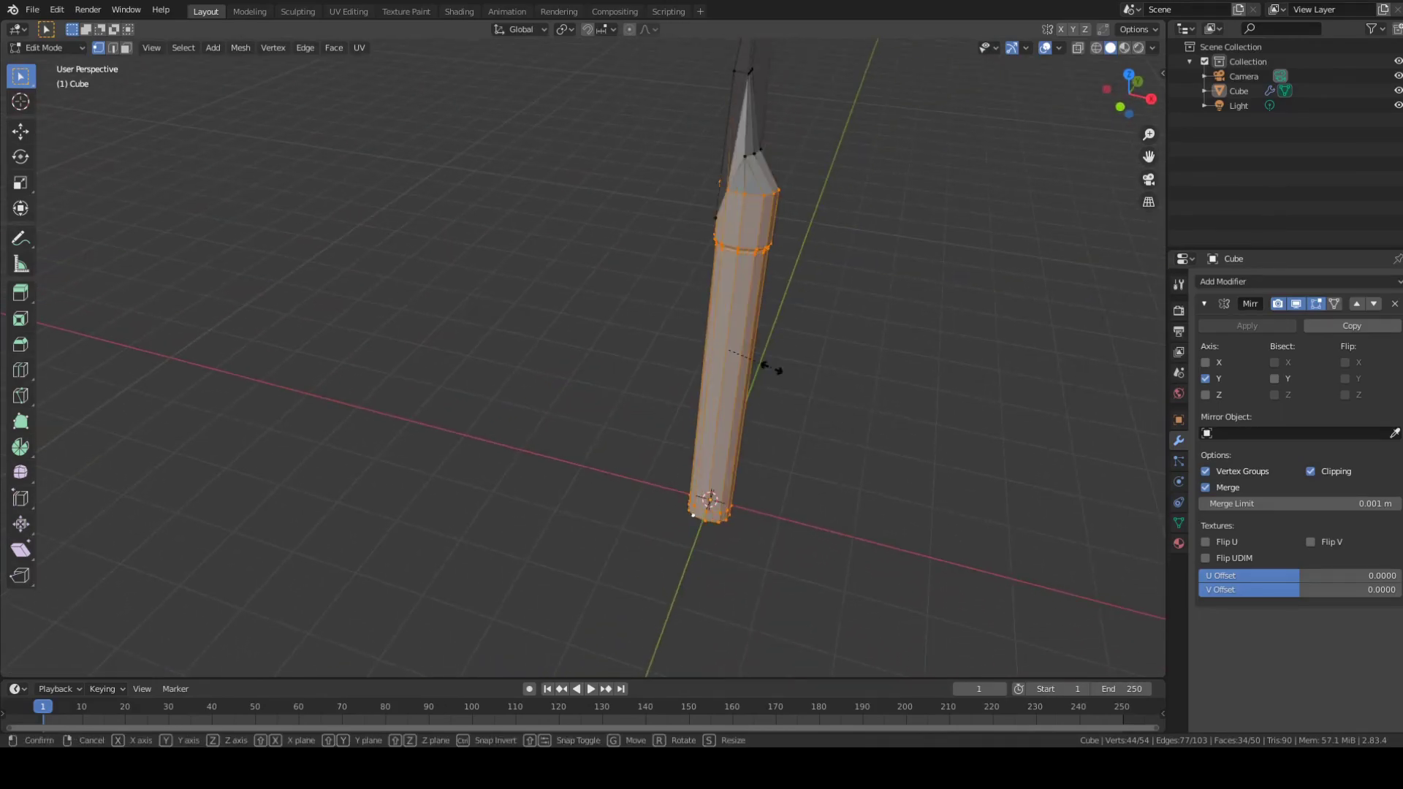
Step: Scale the selected handle and collar along X to about 0.68, then clear the selection
key(s)
key(x)
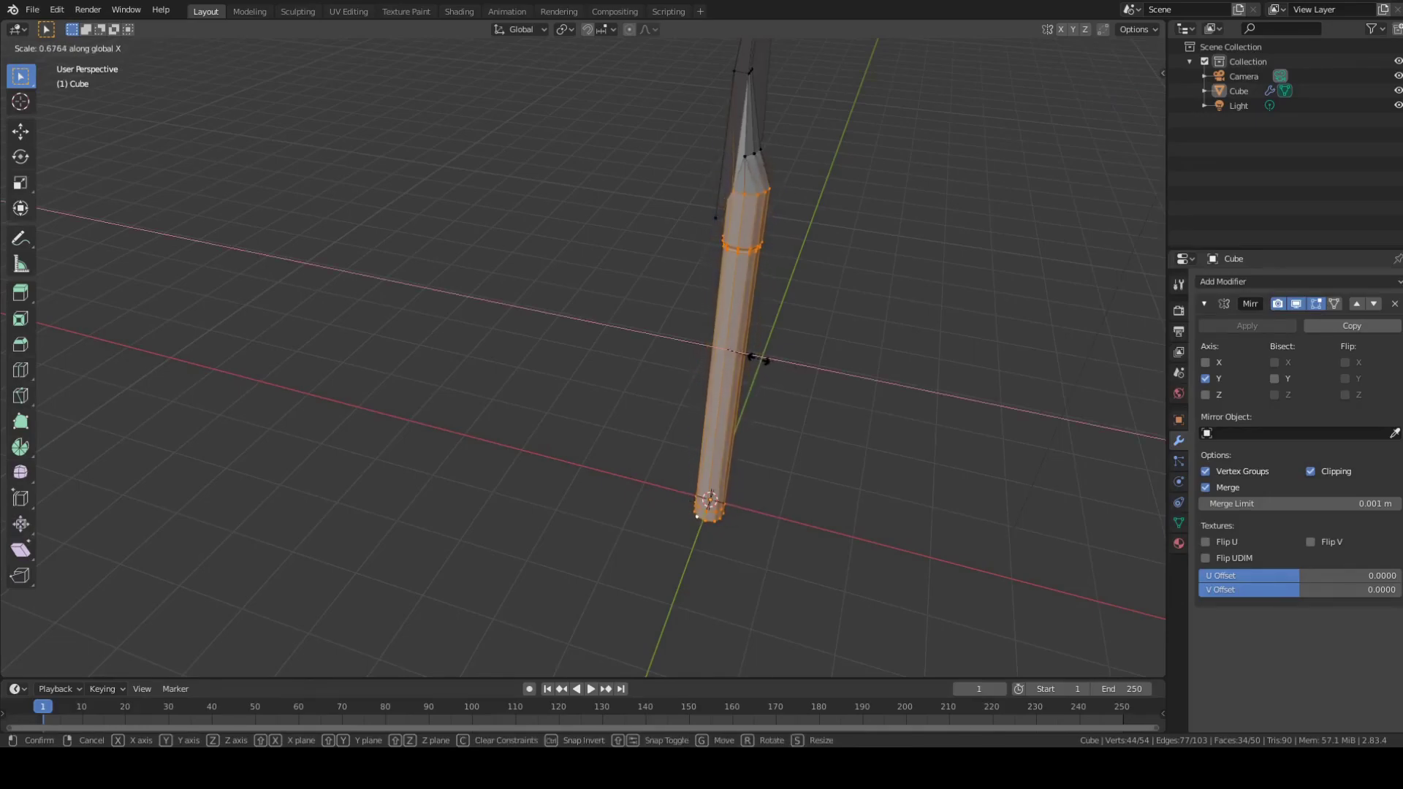
click(759, 359)
middle_drag(923, 410, 772, 384)
scroll(805, 399, down, 2)
click(815, 373)
Step: Examine the slimmed shovel from a distance and up close, checking the handle and the blade from several sides
scroll(826, 366, down, 4)
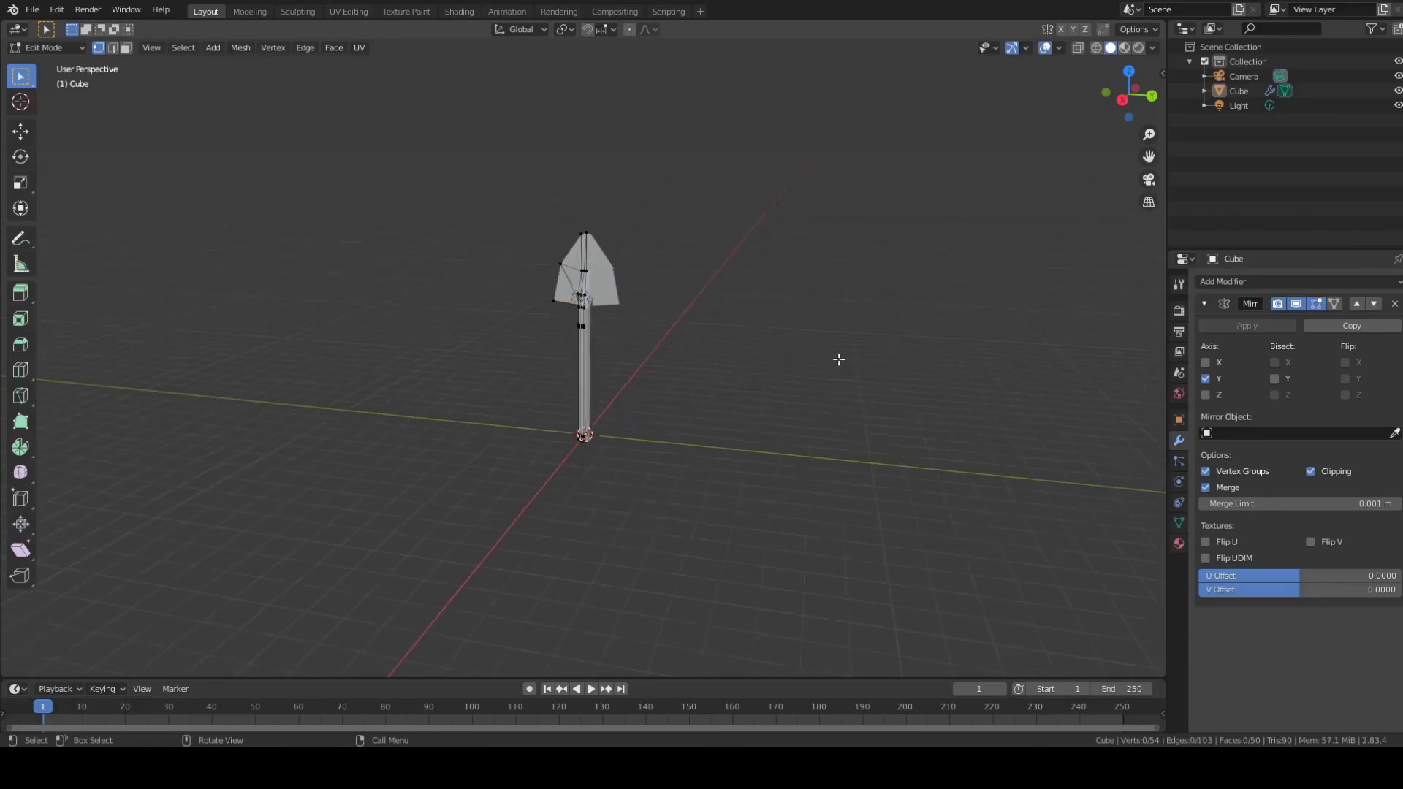
scroll(796, 341, up, 2)
click(88, 9)
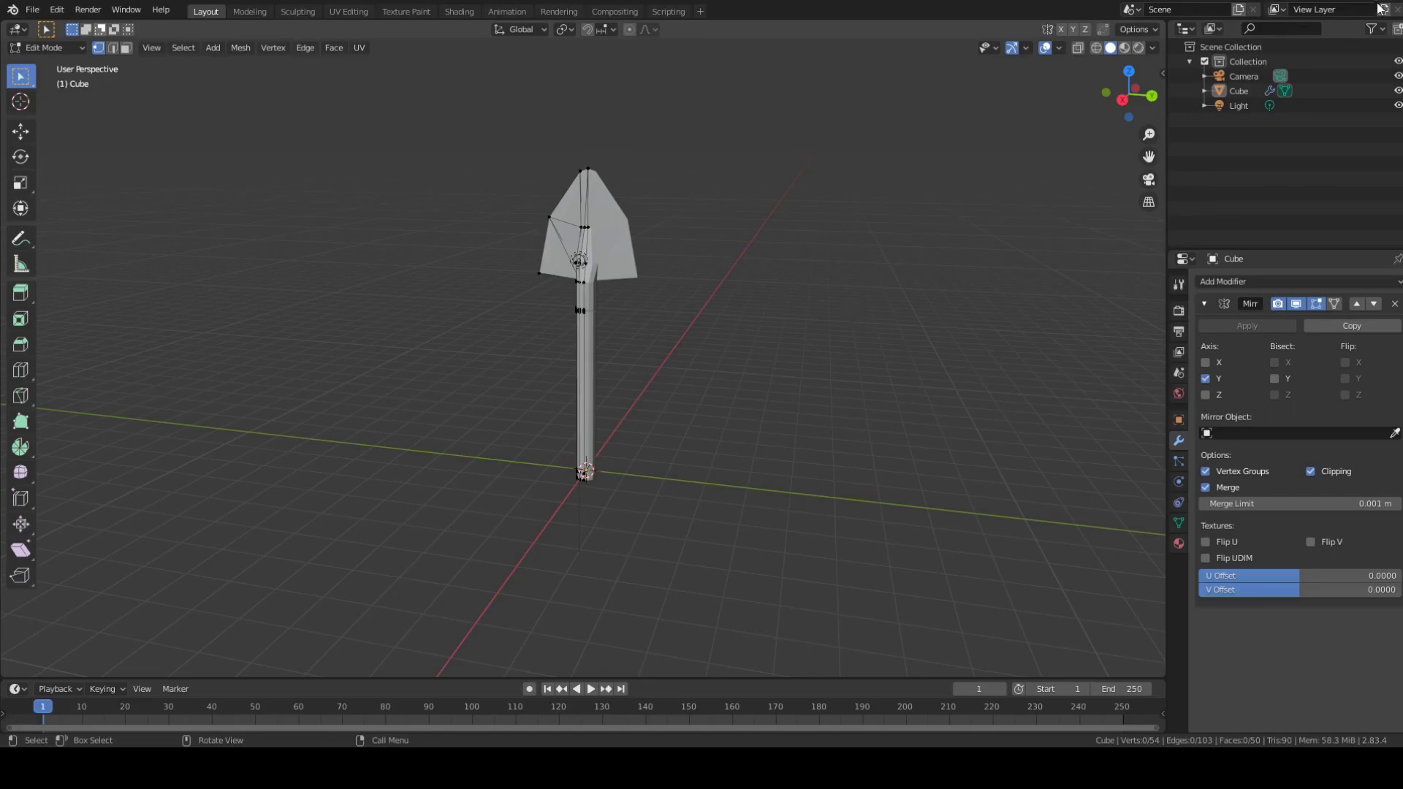
scroll(611, 539, up, 6)
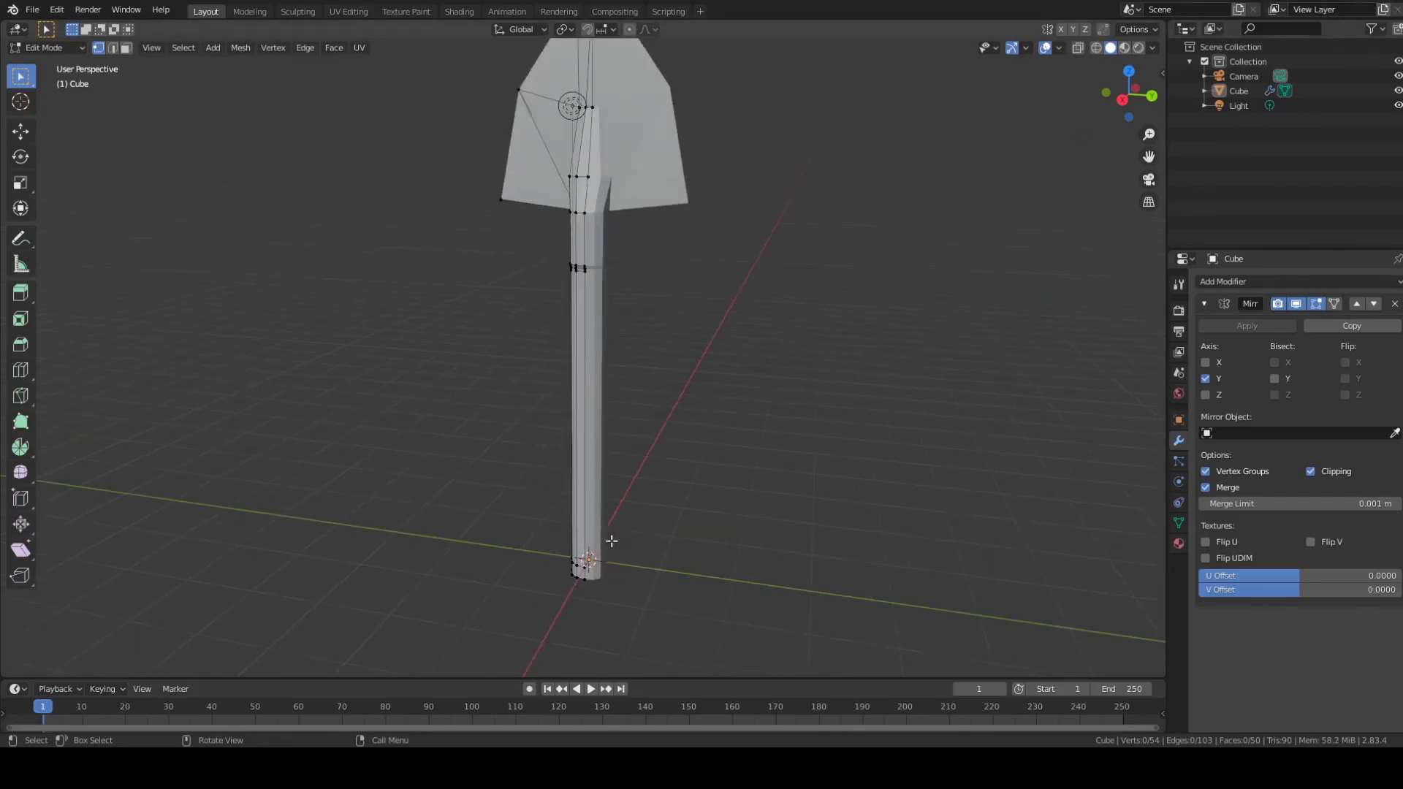
middle_drag(733, 504, 815, 469)
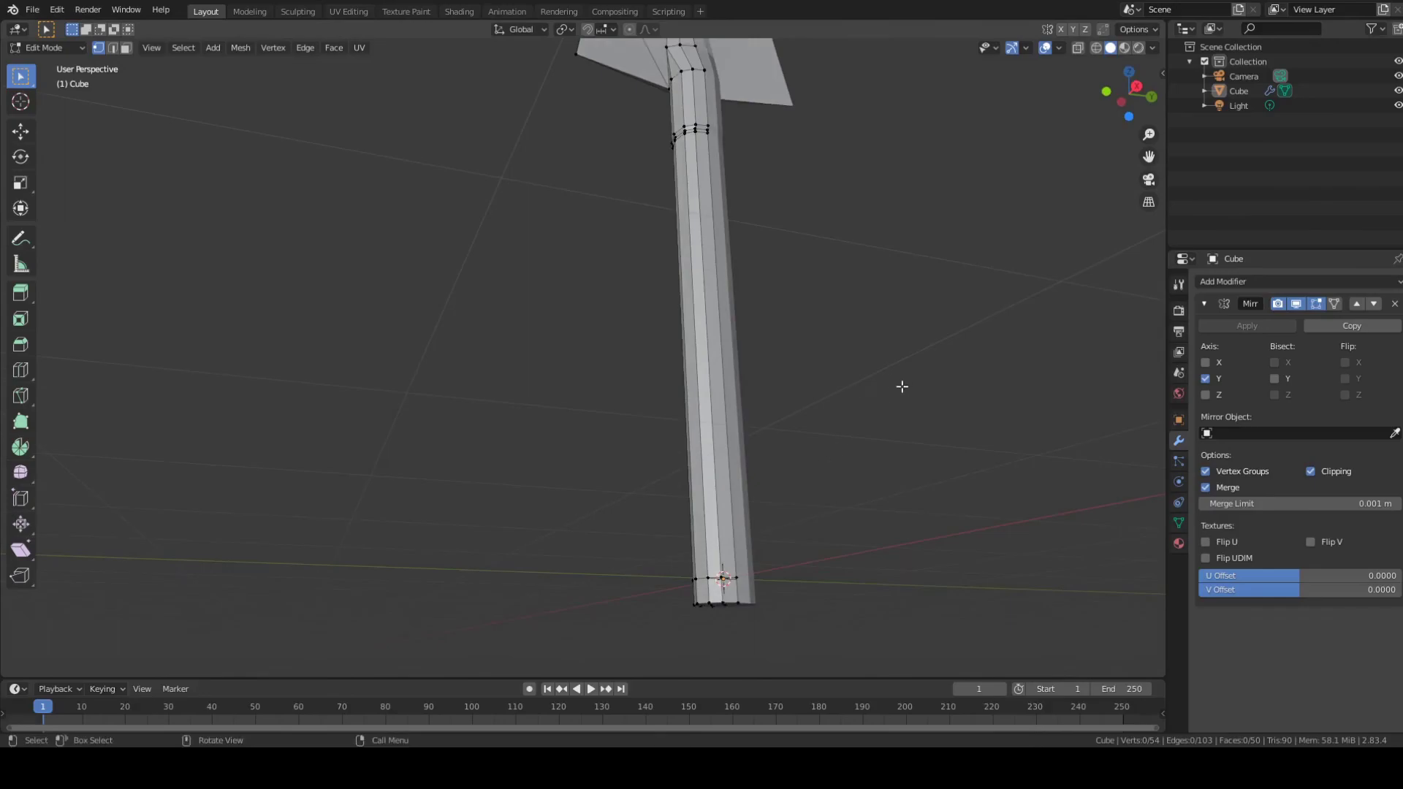
middle_drag(857, 314, 577, 355)
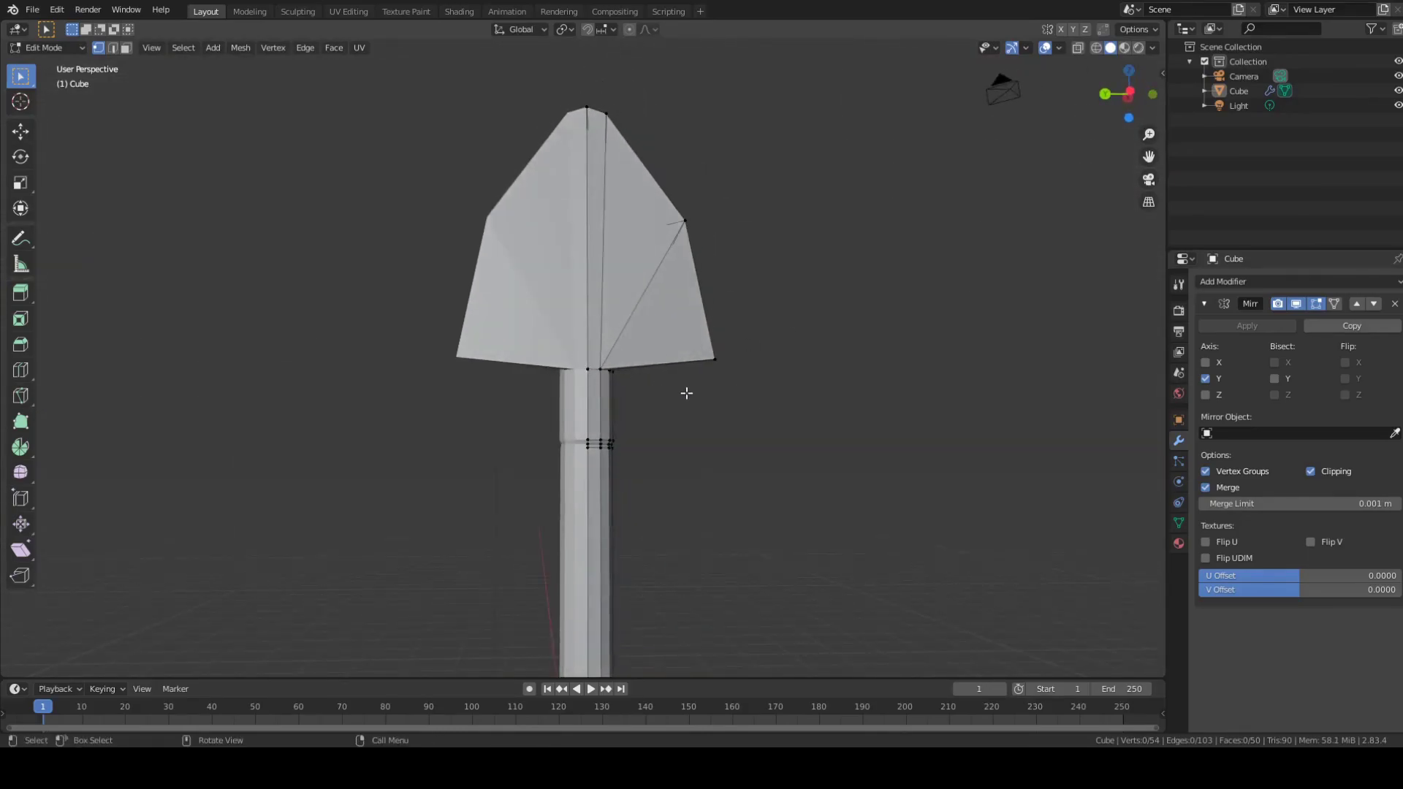
middle_drag(707, 369, 747, 400)
scroll(746, 399, up, 3)
middle_drag(588, 296, 654, 217)
middle_drag(610, 236, 688, 139)
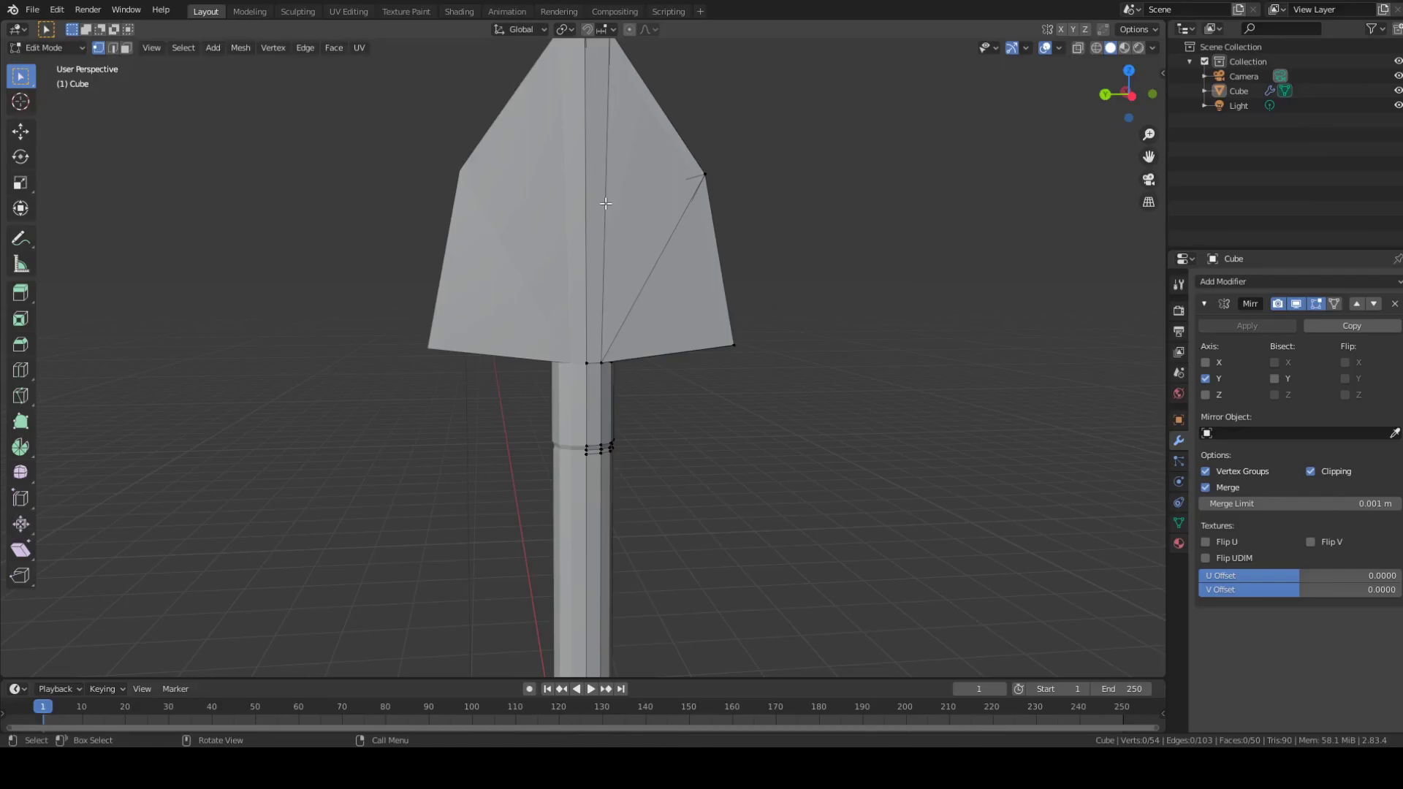
Step: Select the outer rim vertices of the handle's bottom end
scroll(780, 332, down, 3)
middle_drag(783, 401, 655, 322)
shift+middle_drag(717, 426, 639, 357)
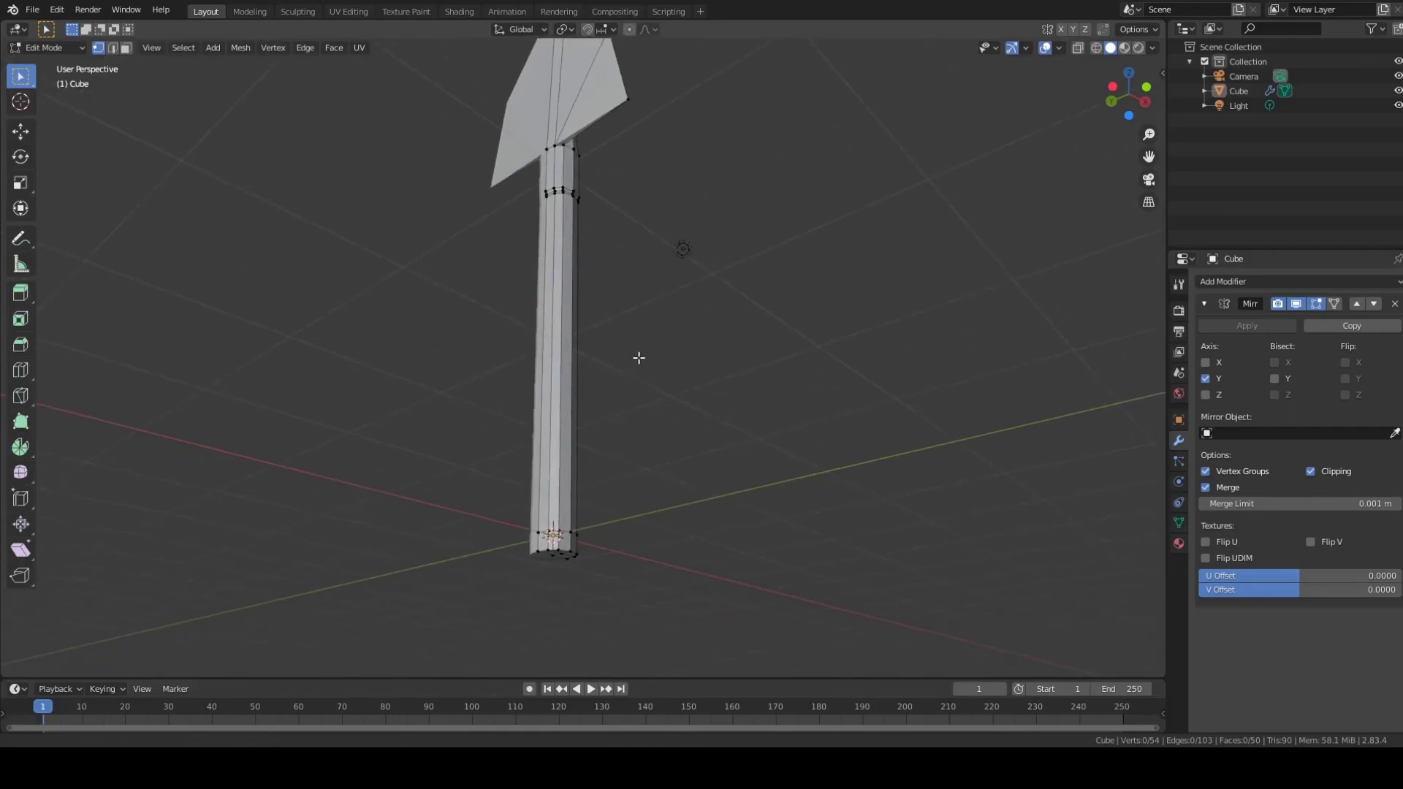
scroll(624, 537, up, 1)
middle_drag(623, 527, 757, 486)
scroll(626, 505, up, 1)
middle_drag(723, 548, 662, 570)
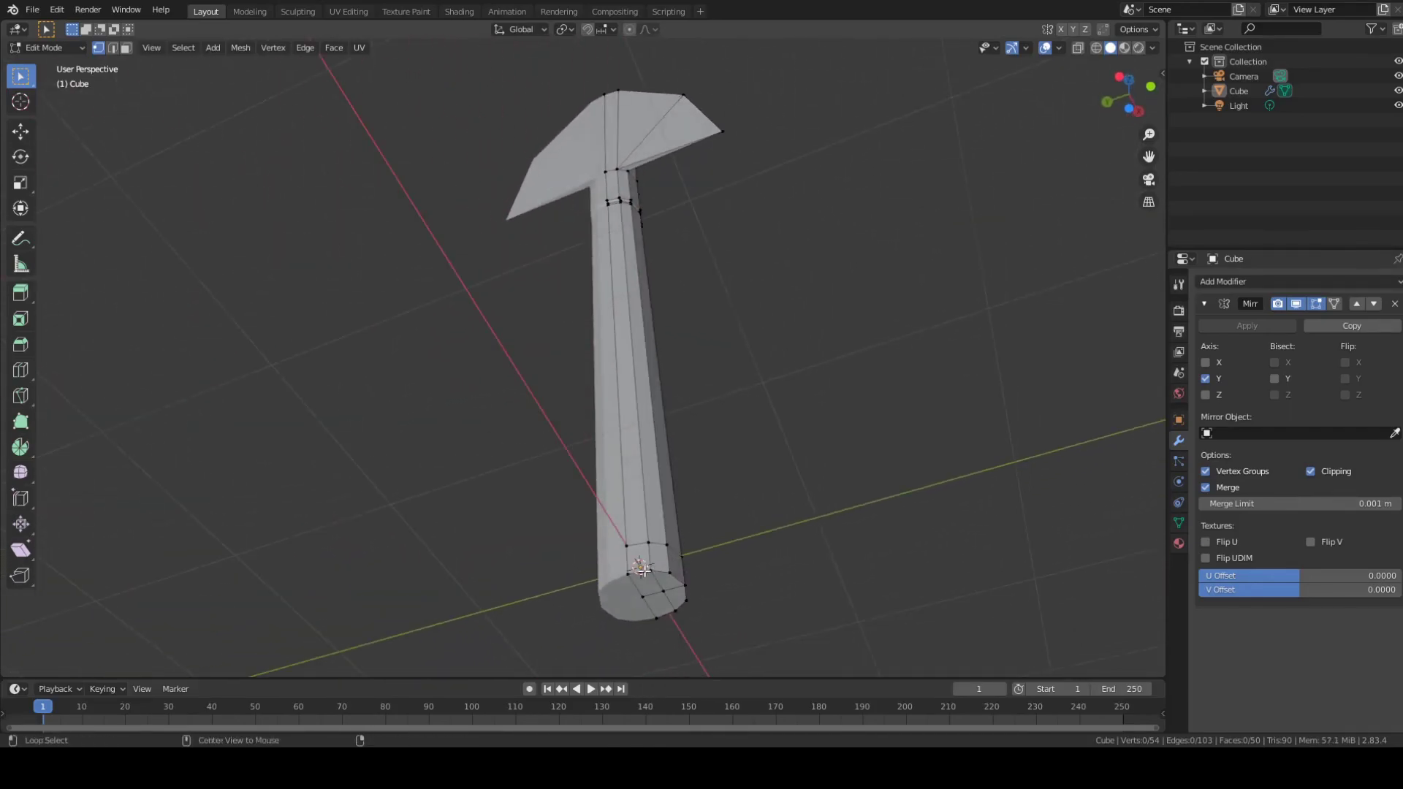
alt+shift+click(679, 583)
scroll(727, 568, down, 1)
middle_drag(728, 567, 548, 576)
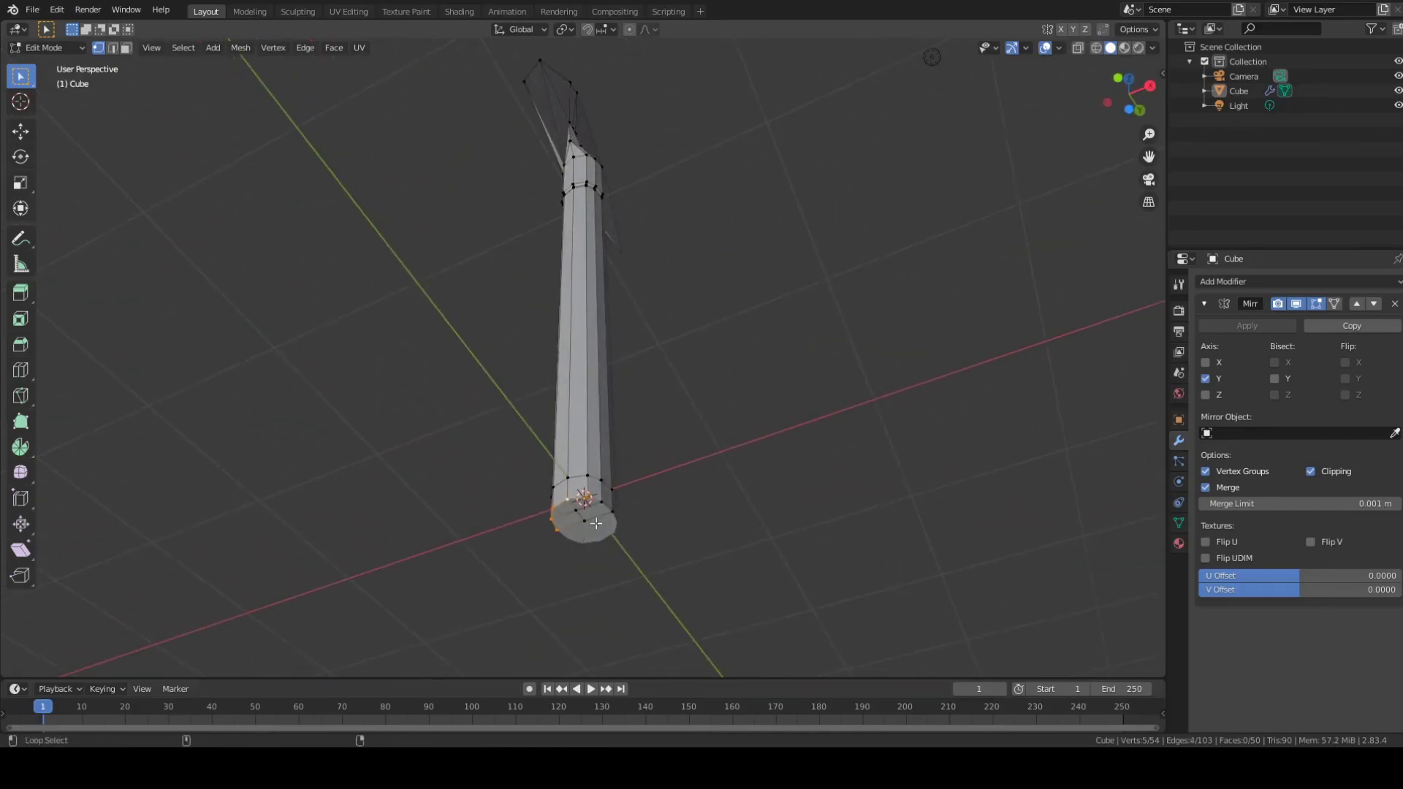
shift+click(604, 503)
shift+click(613, 513)
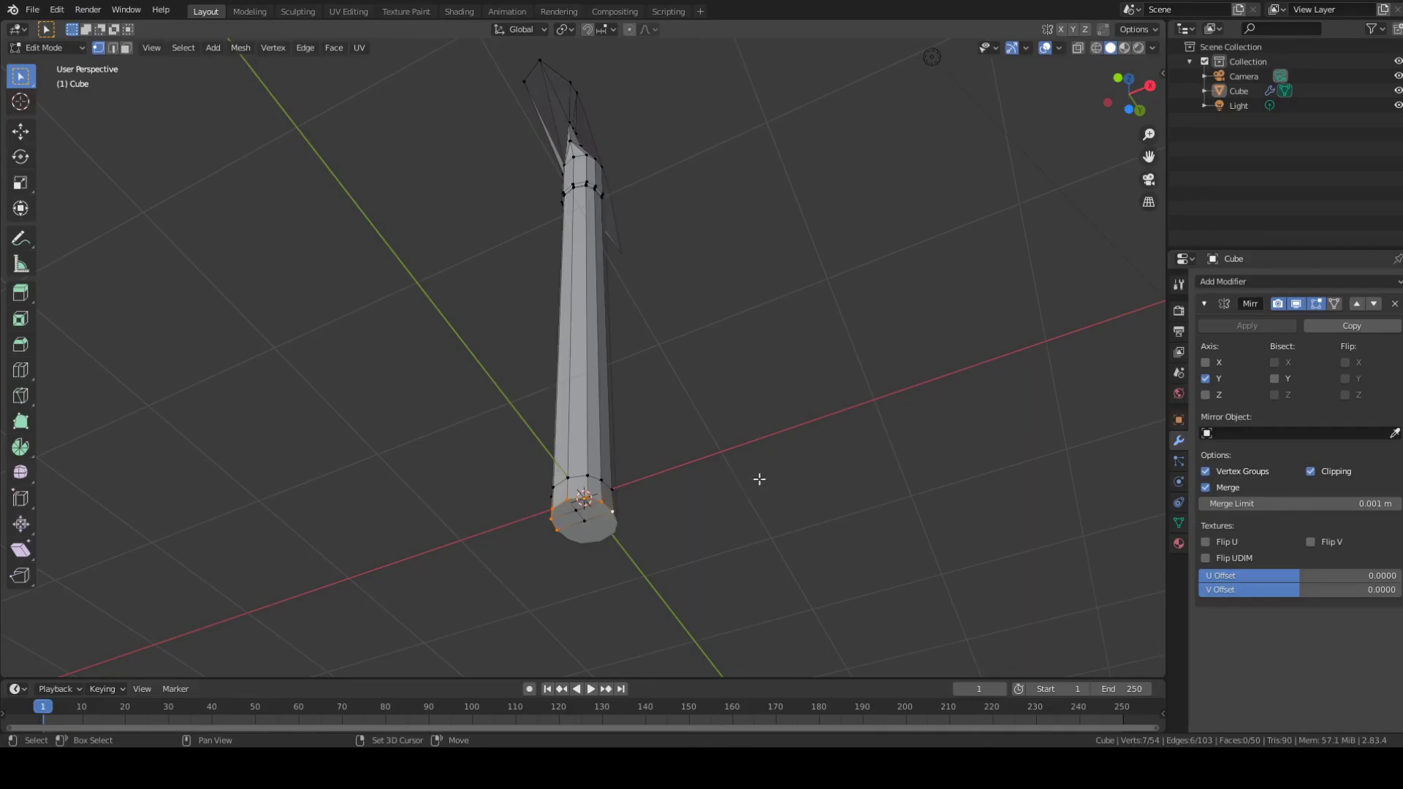
Step: Scale the selected bottom rim down slightly to taper the handle's end
middle_drag(632, 323, 595, 146)
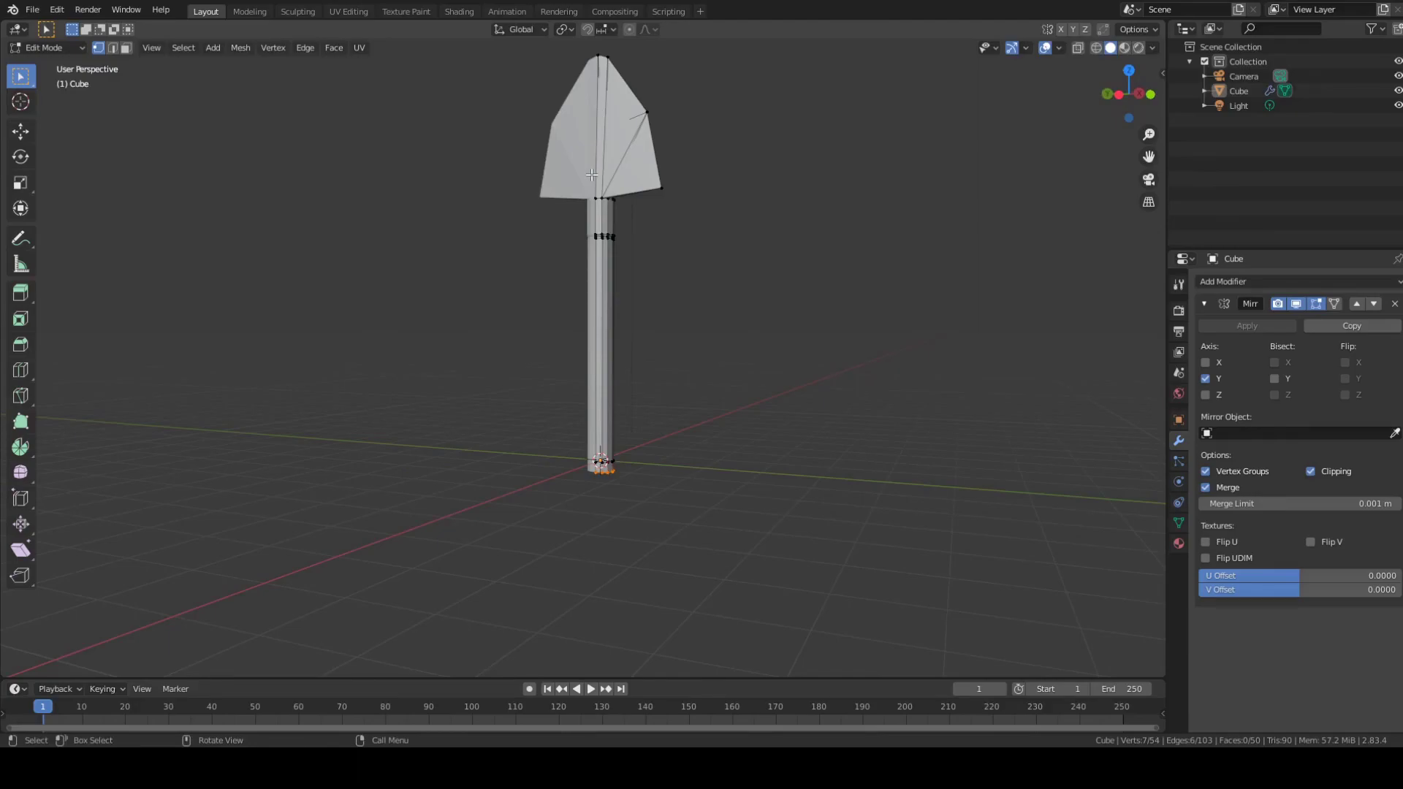
middle_drag(742, 307, 749, 579)
middle_drag(840, 550, 808, 567)
middle_drag(689, 589, 611, 563)
key(s)
click(652, 589)
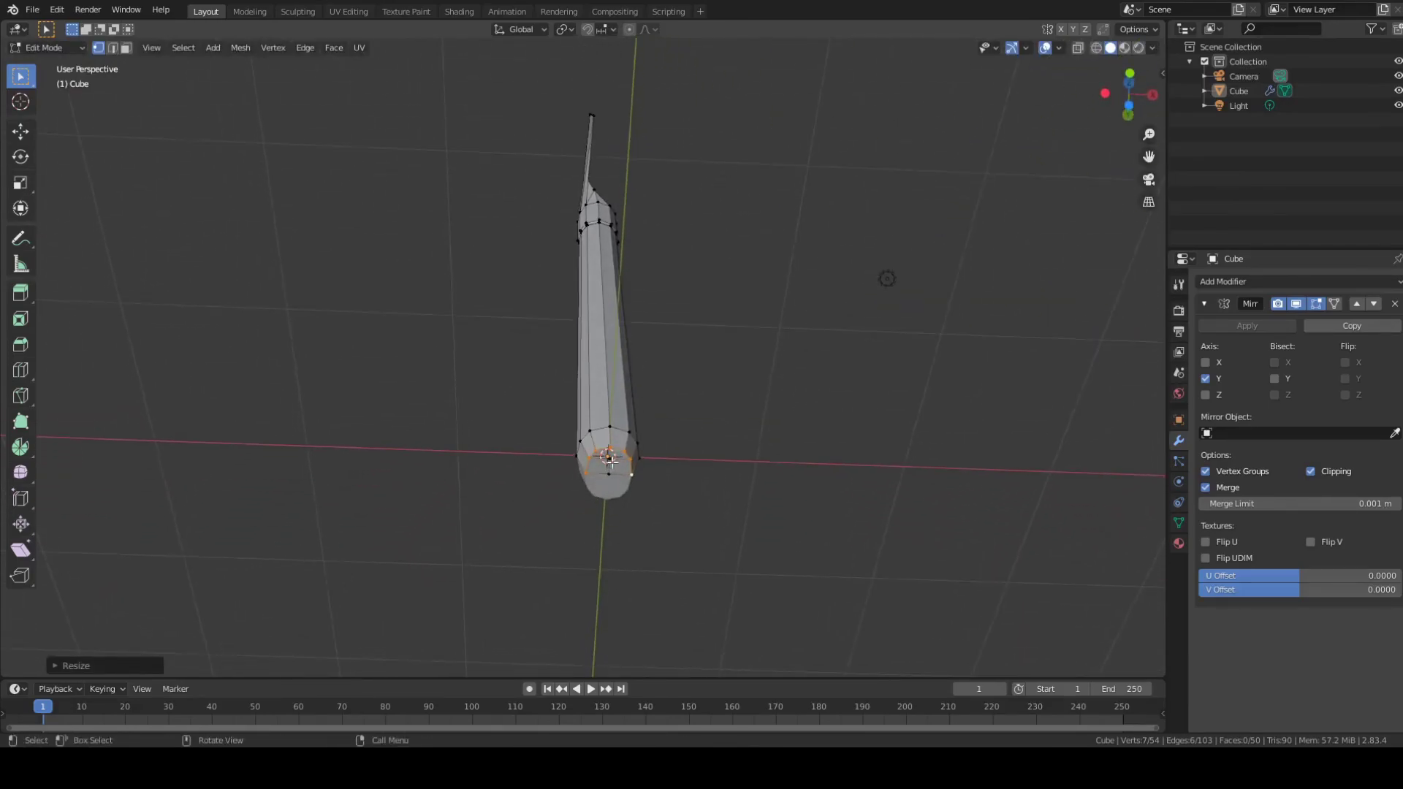
Step: Select the two centre vertices of the handle's bottom face and shift them slightly along the Z axis
click(612, 463)
shift+click(612, 476)
middle_drag(742, 476, 761, 491)
key(g)
key(z)
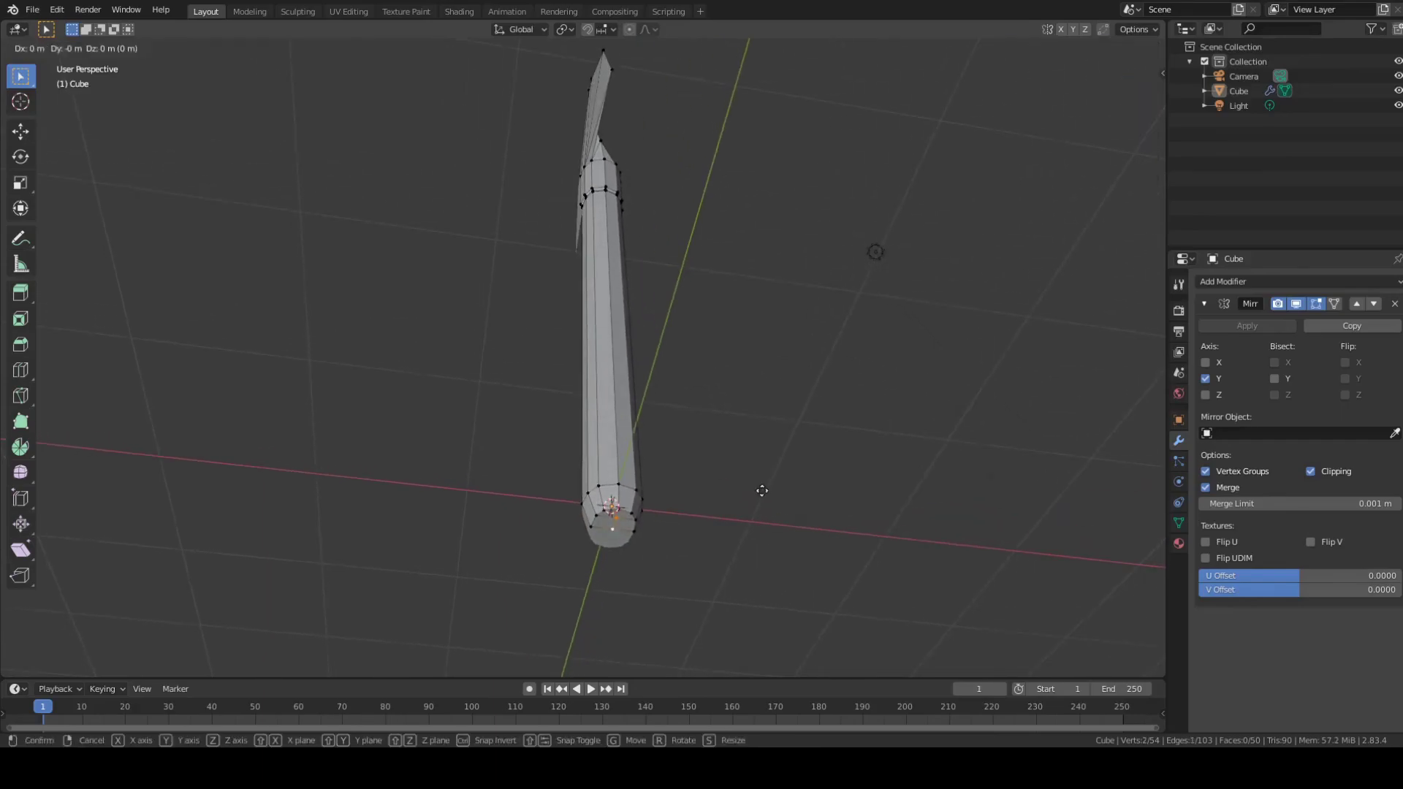
click(758, 495)
Step: Examine the whole shovel with its tapered handle end from several sides
middle_drag(759, 495, 850, 436)
middle_drag(710, 334, 759, 467)
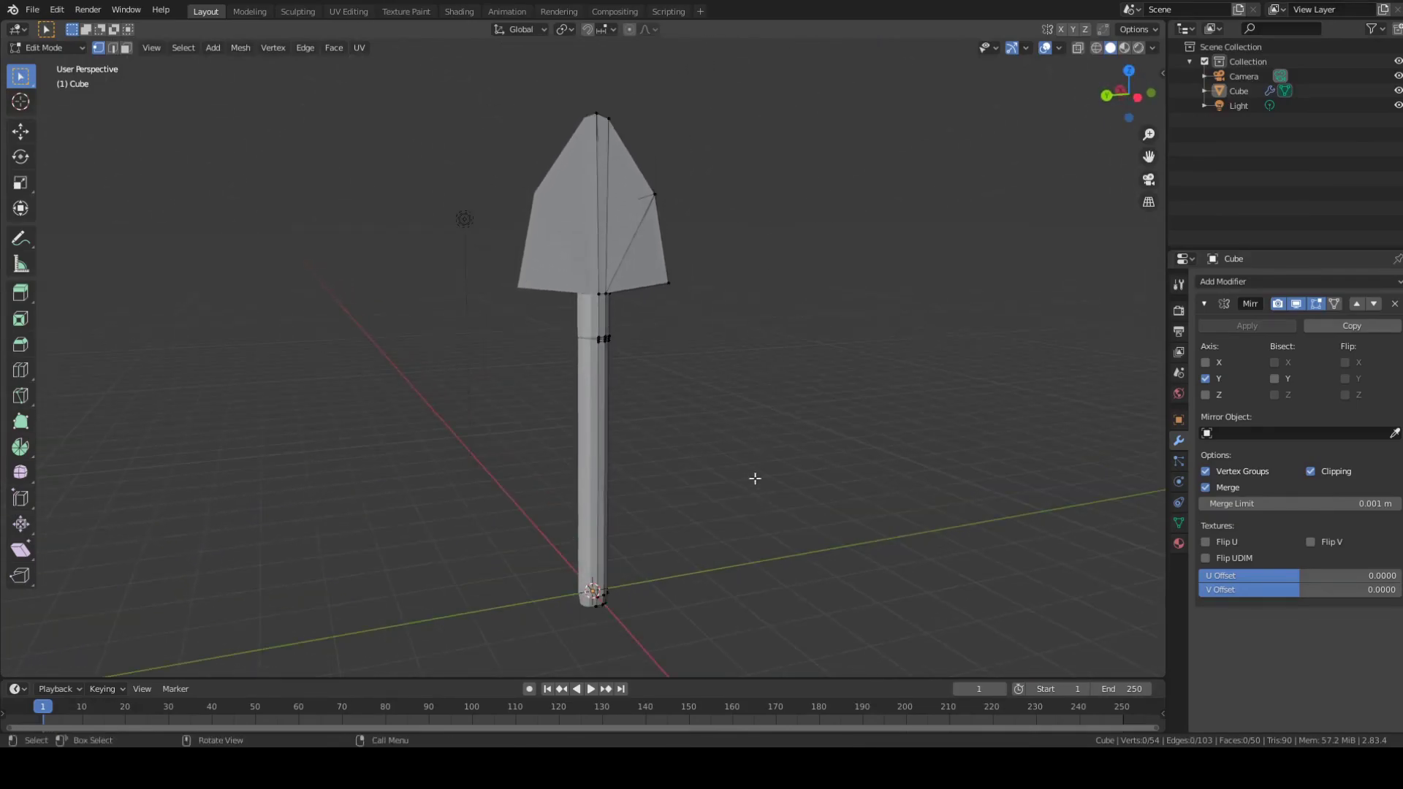
middle_drag(679, 597, 655, 511)
middle_drag(676, 602, 723, 376)
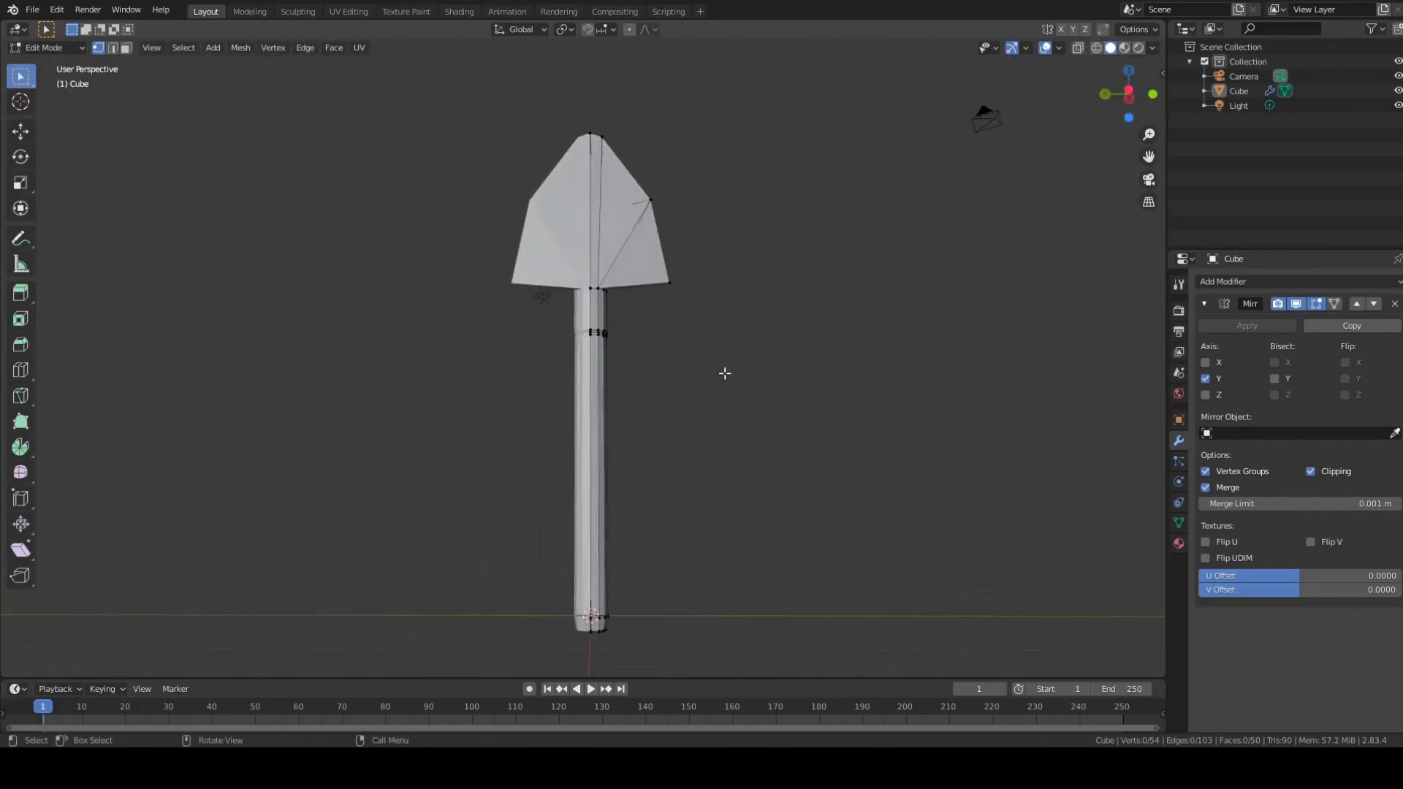
click(97, 11)
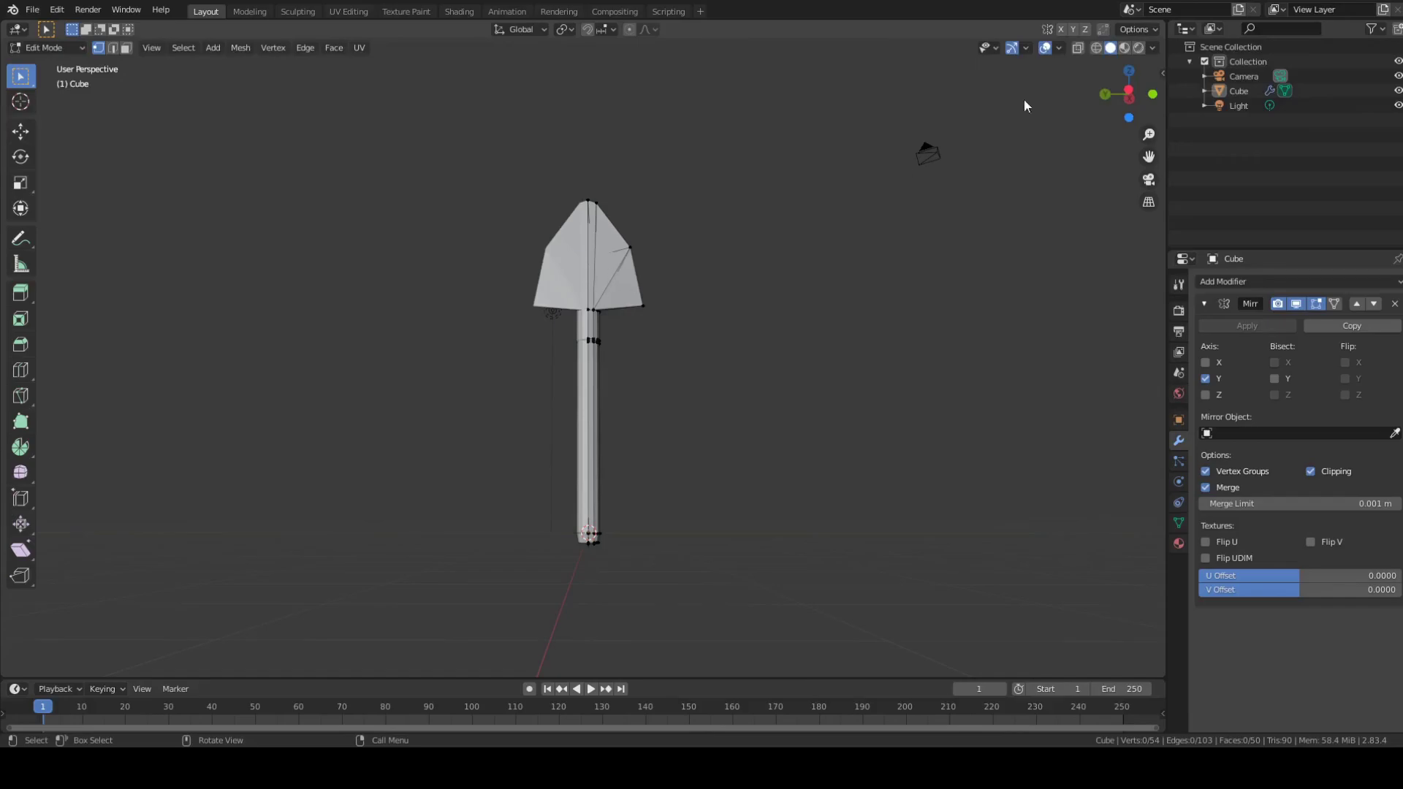
middle_drag(717, 292, 469, 327)
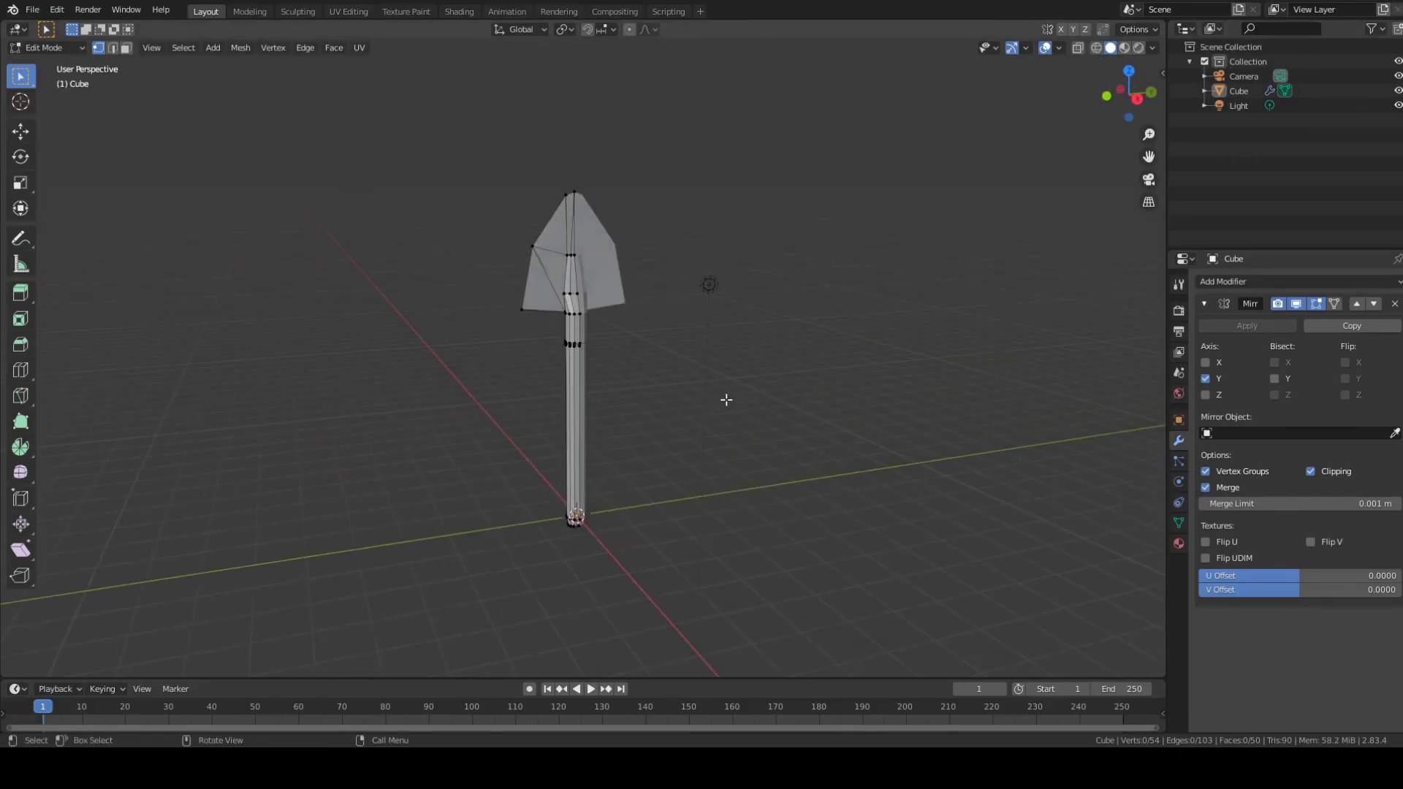